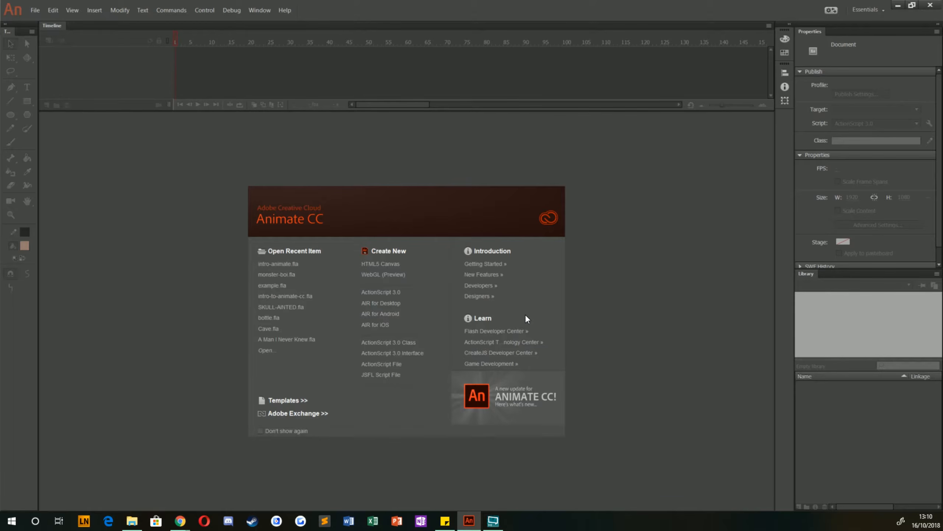
Create a new ActionScript 3.0 document and make the whole stage frame fit in view.
click(370, 293)
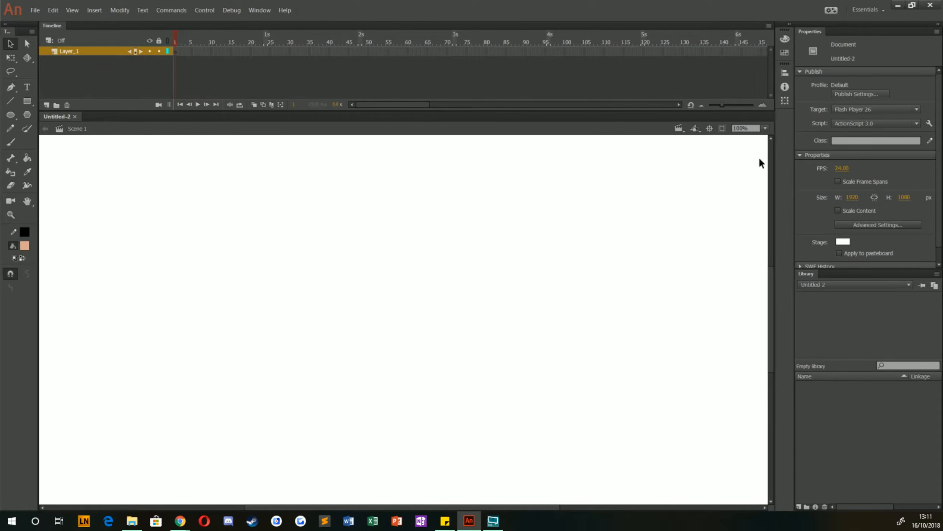
click(765, 129)
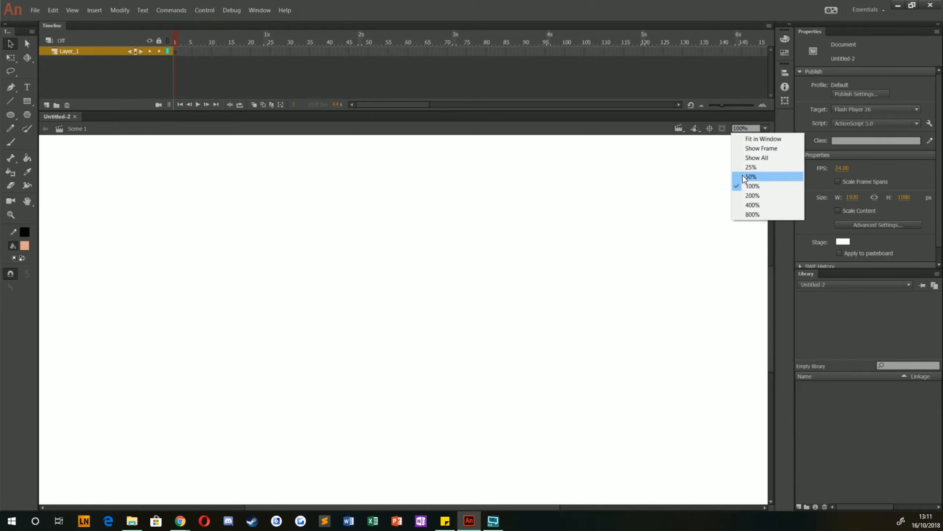
click(753, 148)
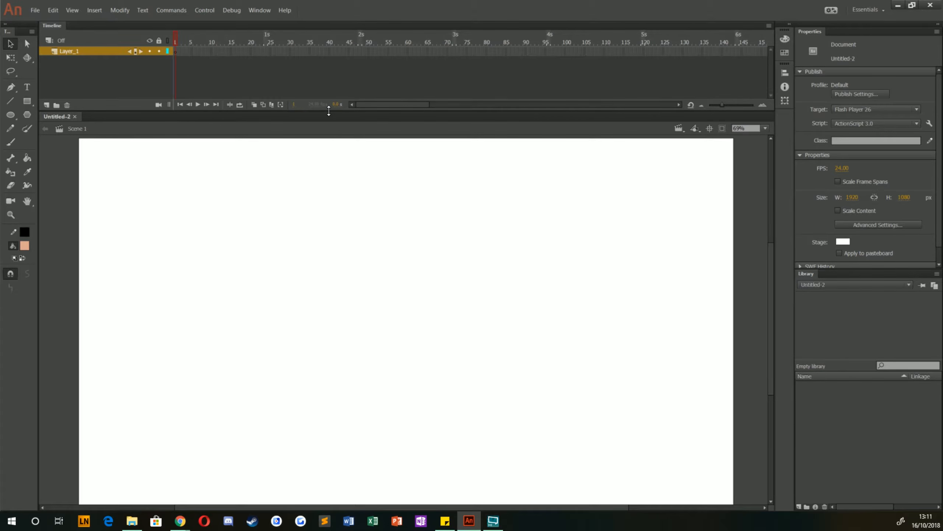
drag(327, 108, 334, 104)
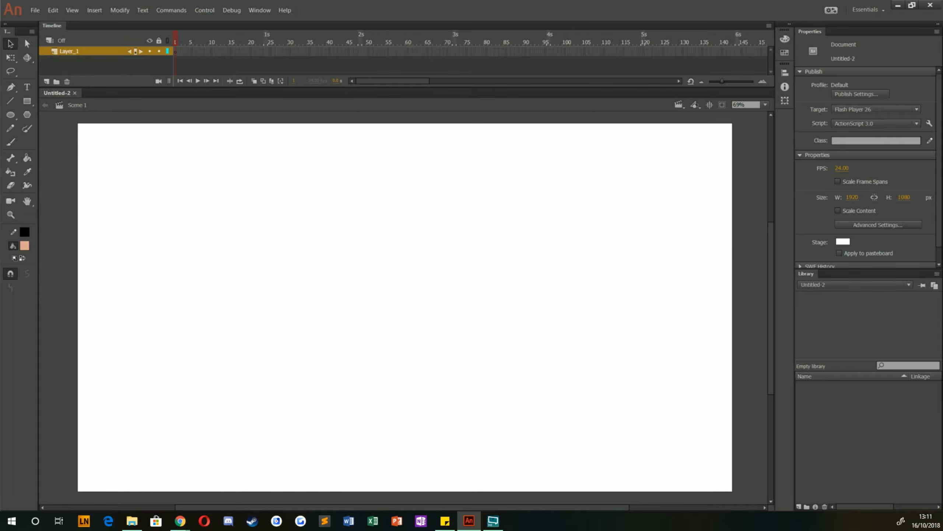
Import the image 1-100.jpg onto the stage.
drag(613, 493, 429, 352)
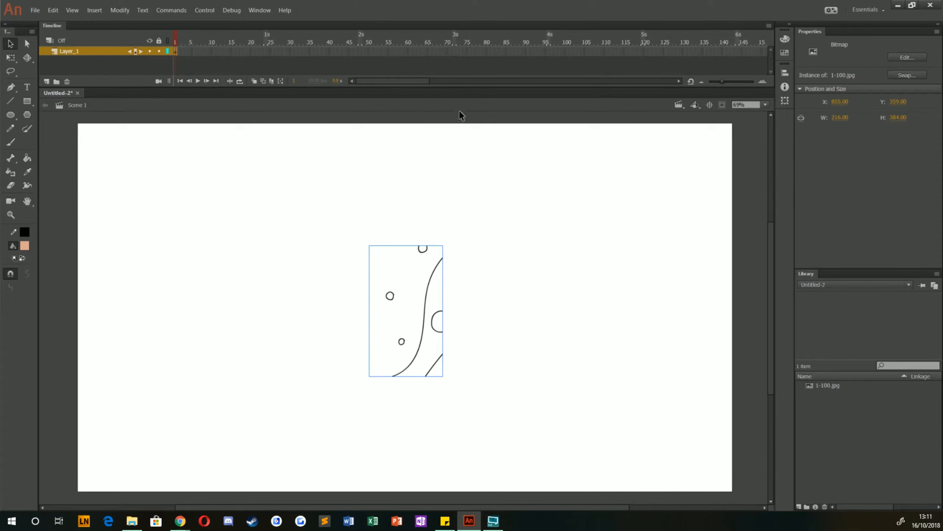
click(300, 264)
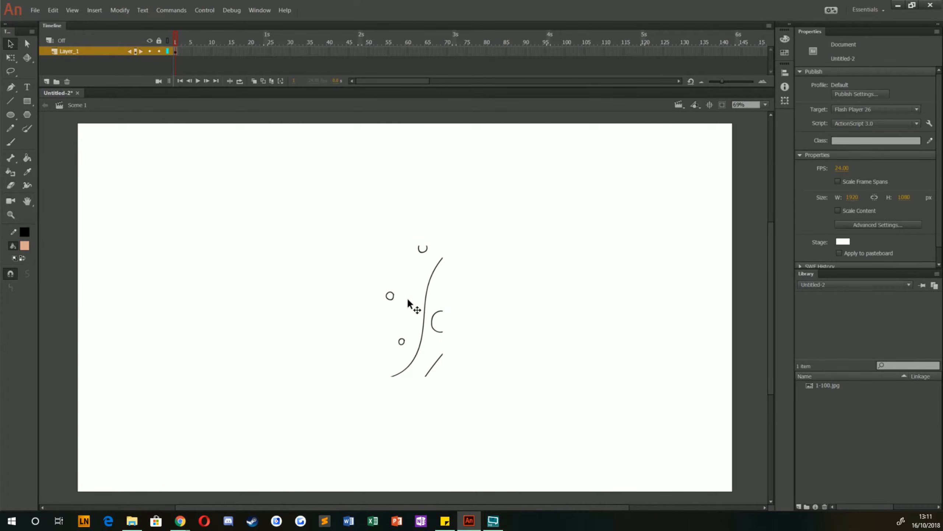
click(403, 330)
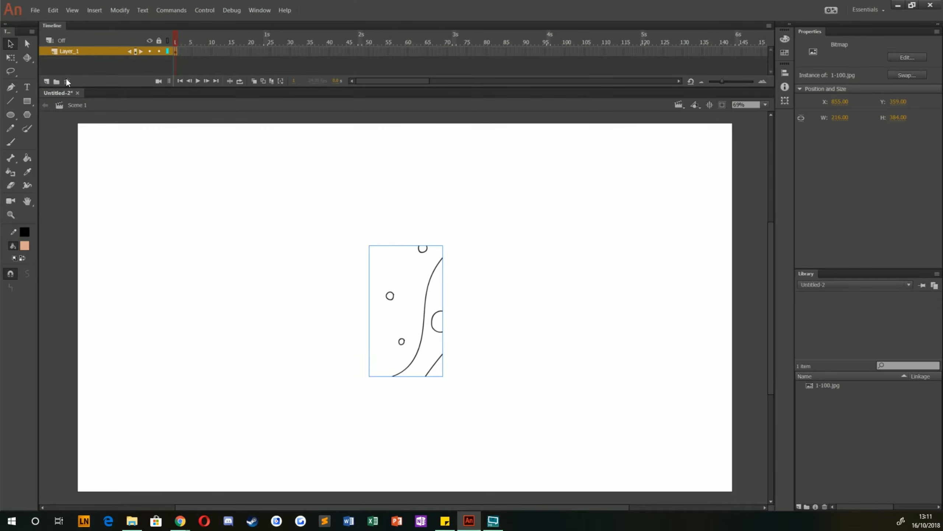
click(198, 222)
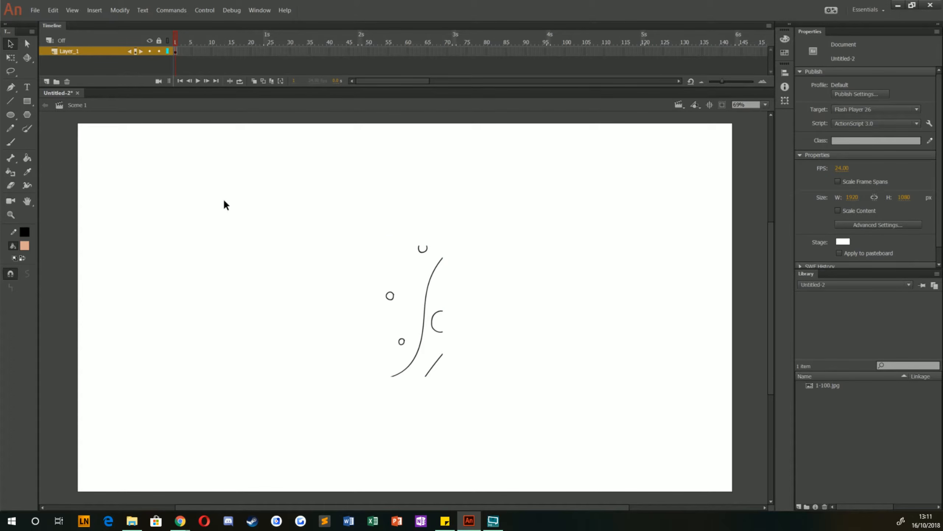
Set the document's stage size to 216 px wide by 384 px high to match the image.
key(alt+Tab)
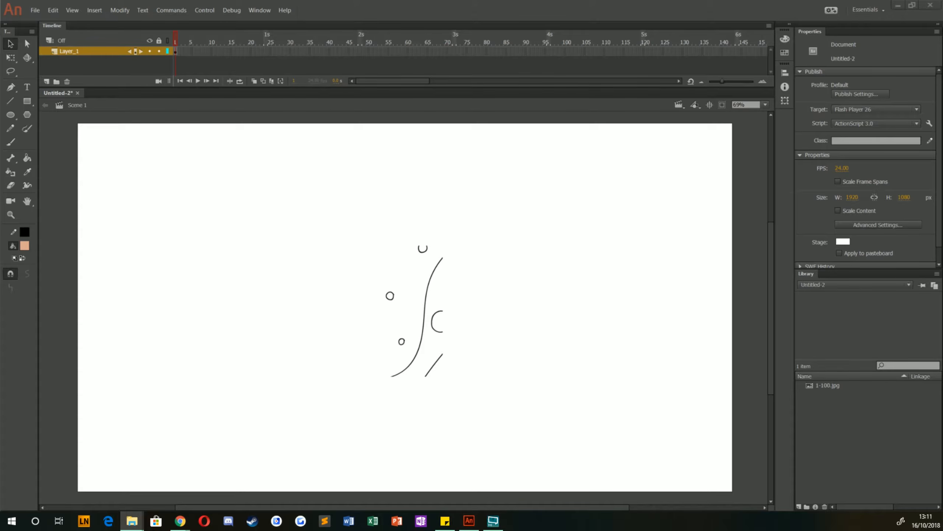
click(179, 356)
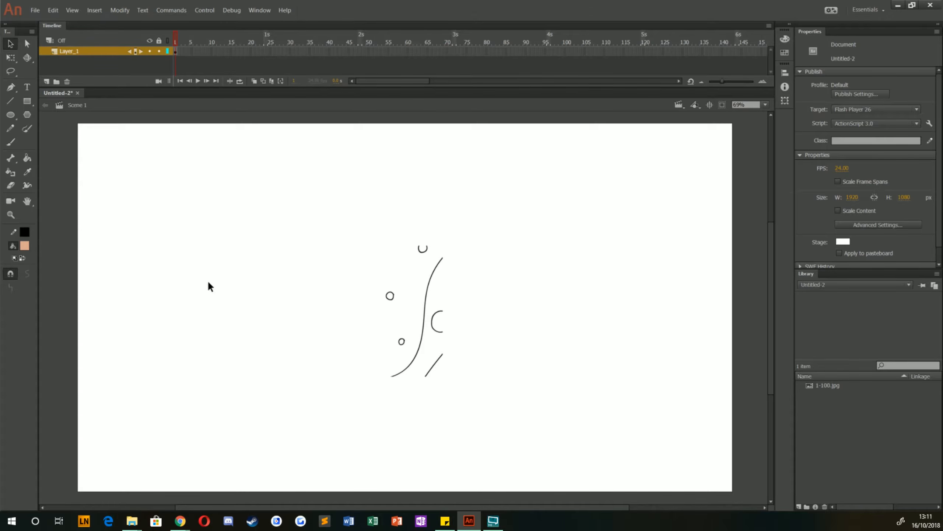
right_click(210, 286)
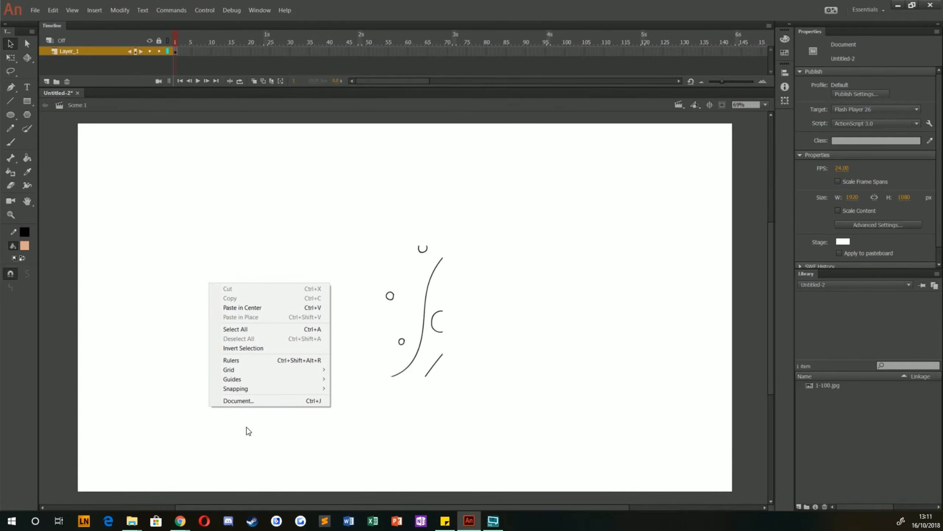
click(249, 401)
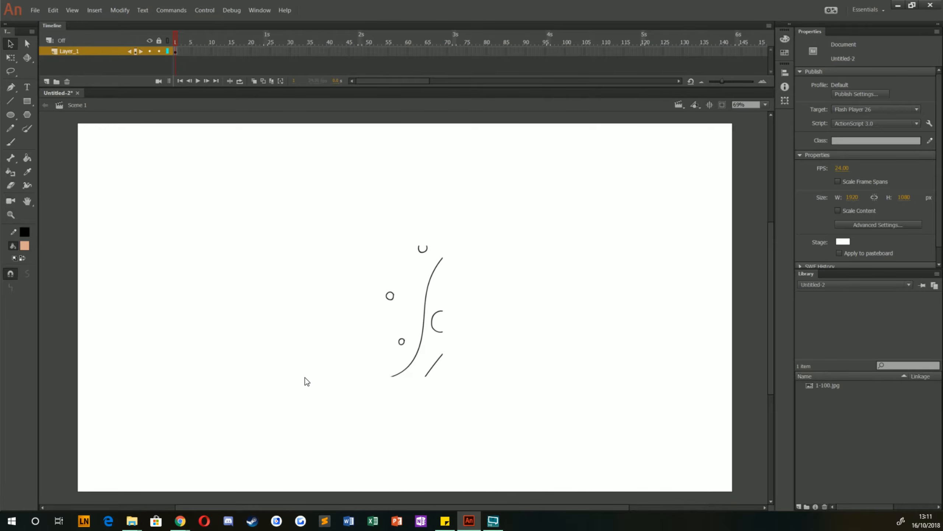
drag(286, 178, 285, 215)
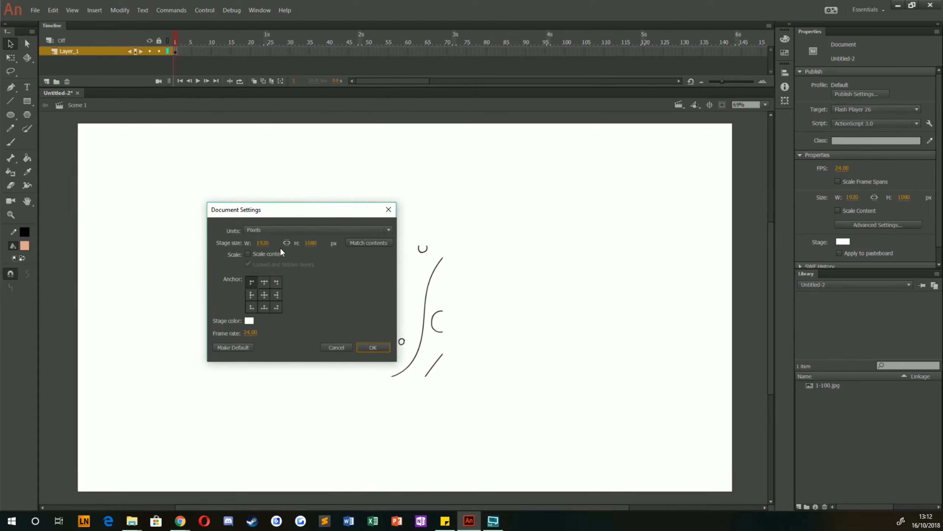
click(265, 243)
text(216)
click(308, 244)
key(BackSpace)
text(384)
click(372, 347)
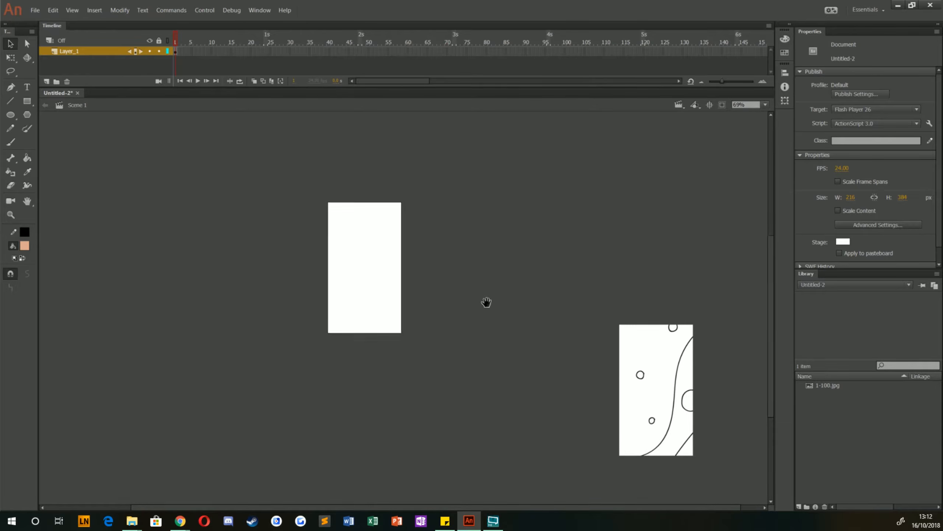
Move the imported image onto the stage at X 0, Y 0 and lock Layer_1.
drag(684, 414, 388, 291)
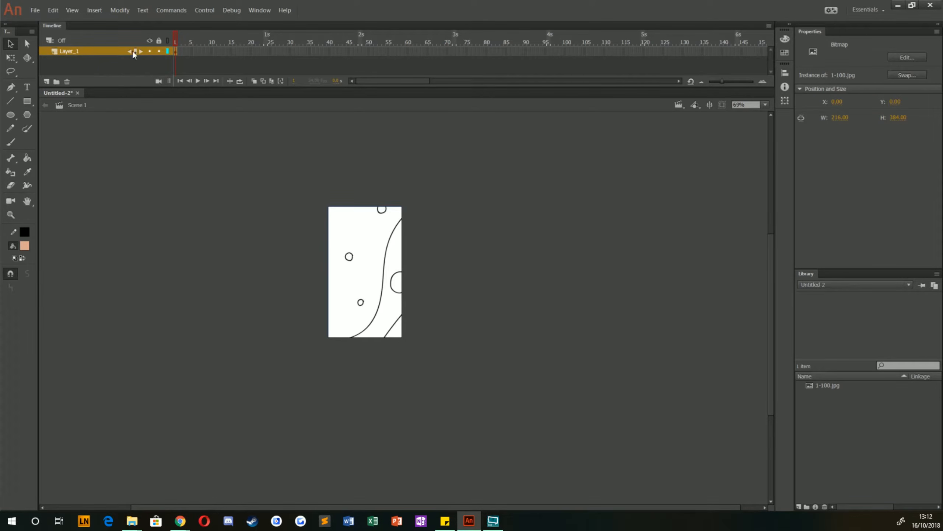
click(160, 52)
Add five empty layers, Layer_2 to Layer_6, above the locked image layer.
click(46, 81)
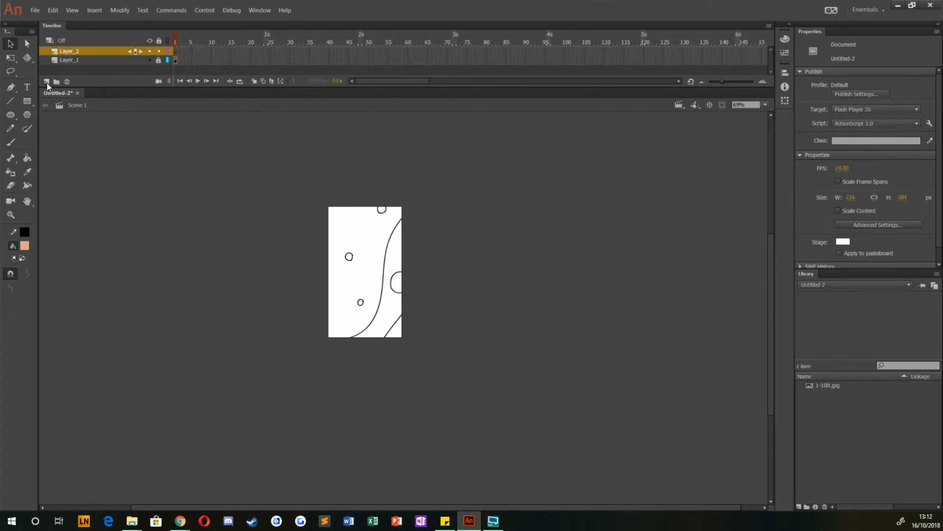
drag(92, 90, 90, 122)
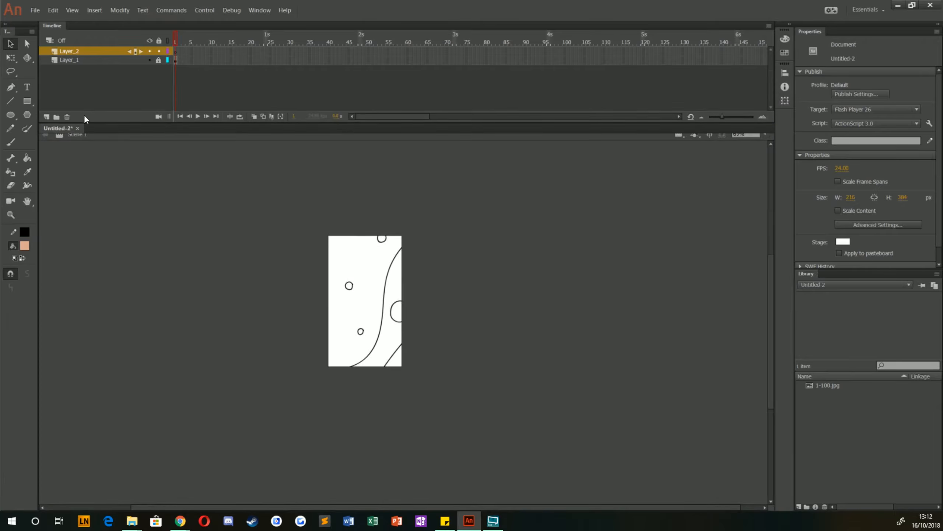
click(47, 118)
click(47, 117)
click(46, 118)
click(47, 117)
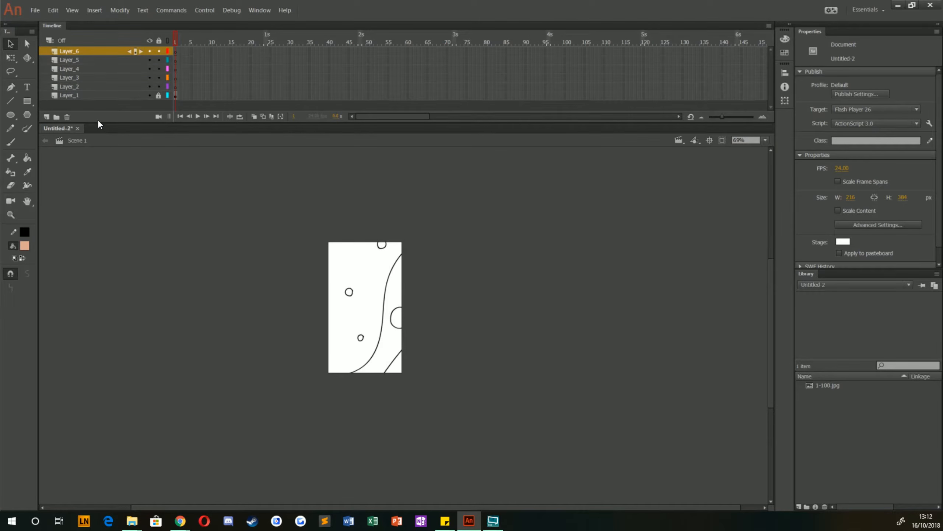
drag(100, 122, 100, 115)
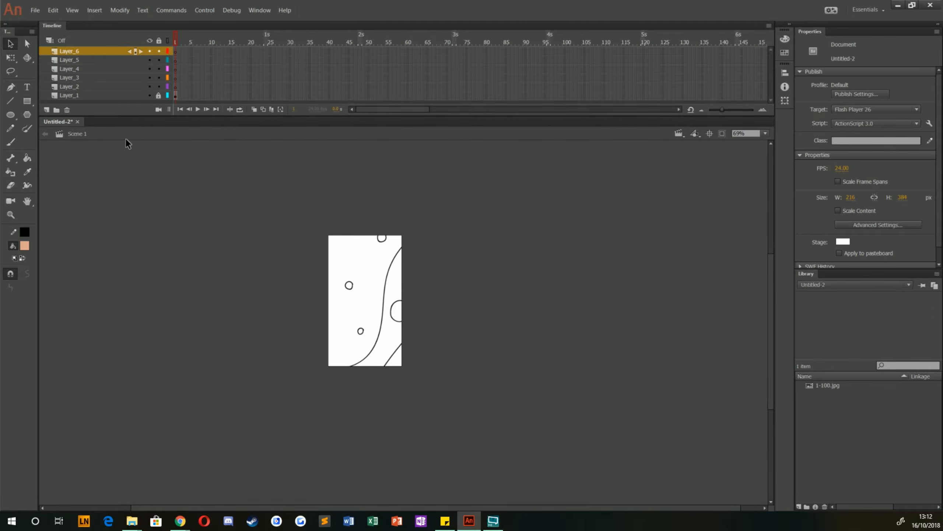
key(ctrl+equal)
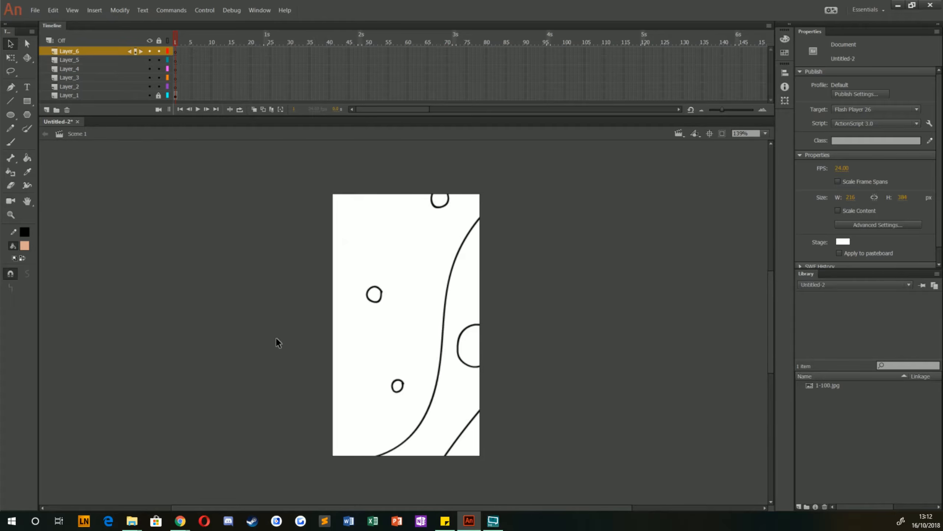
drag(237, 385, 229, 383)
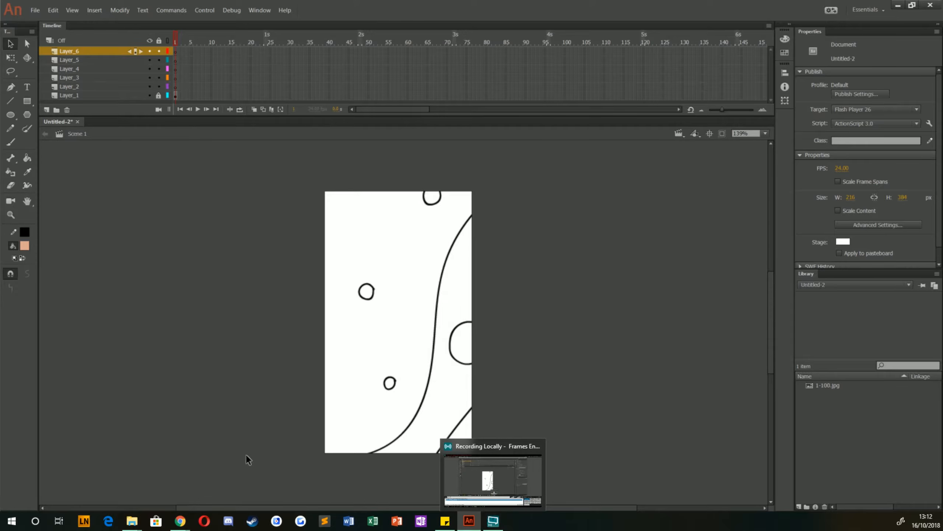
Switch to the Coolors palette generator in Chrome and generate several random colour schemes.
mouse_move(175, 520)
click(206, 487)
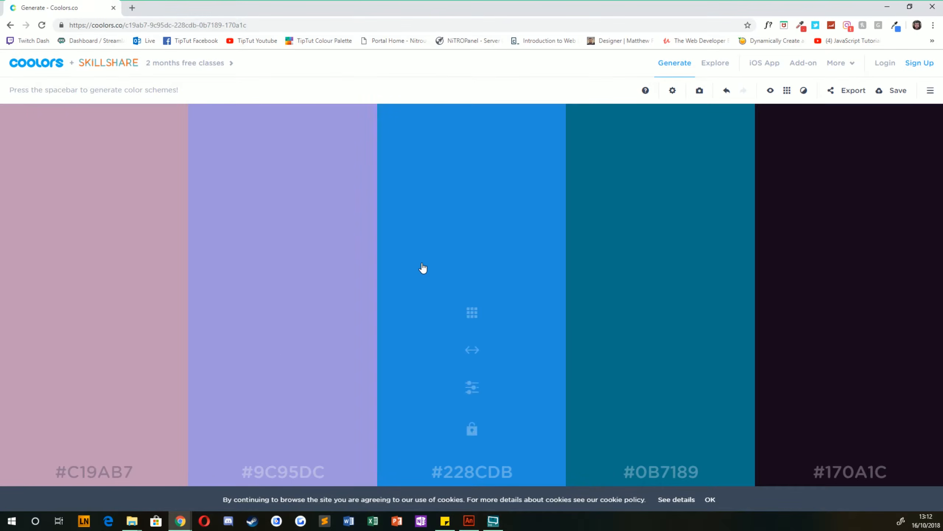
key(space)
key(space)
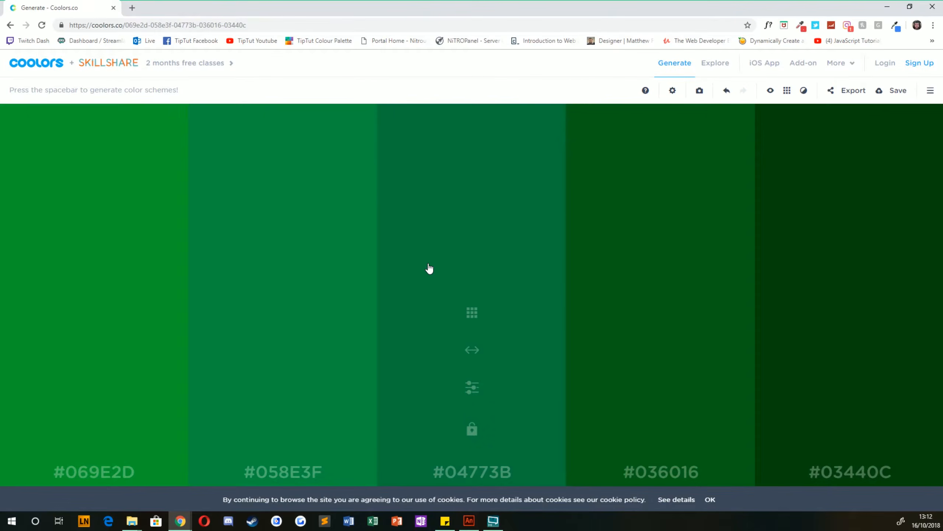
key(space)
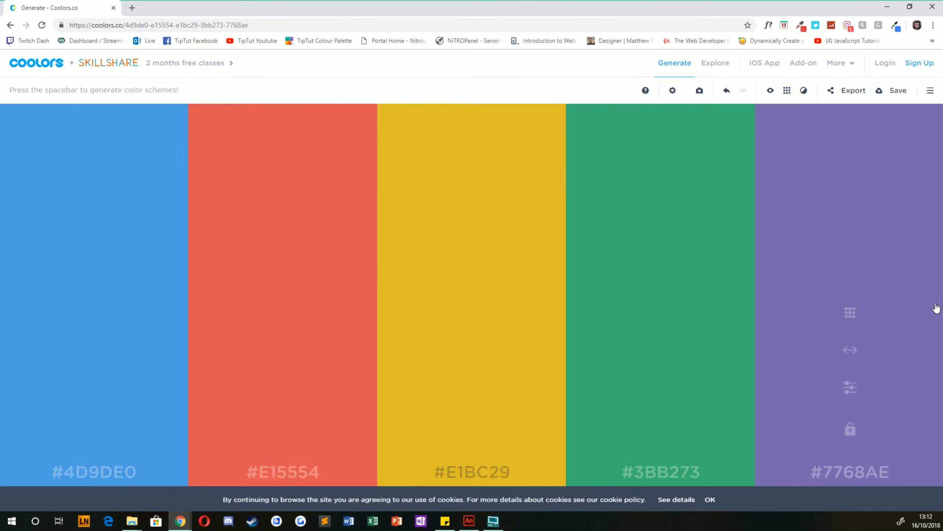
key(space)
key(space)
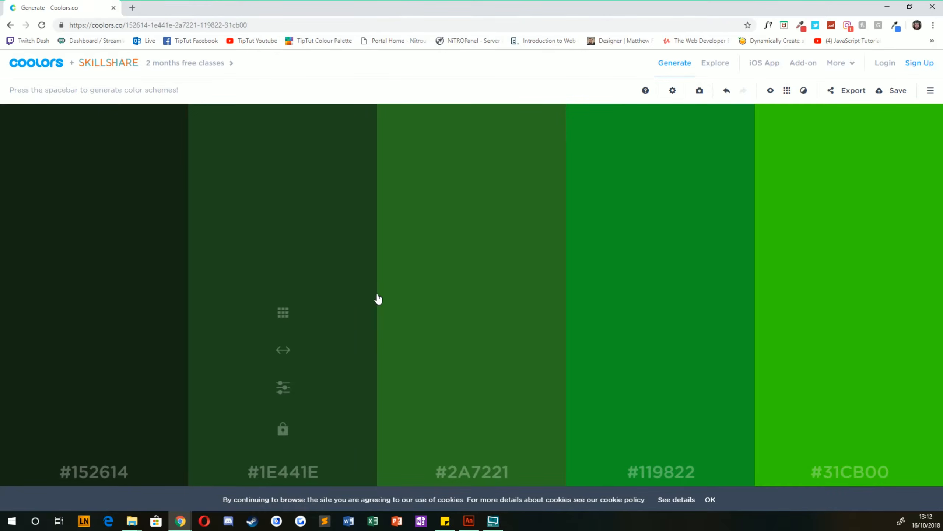
key(space)
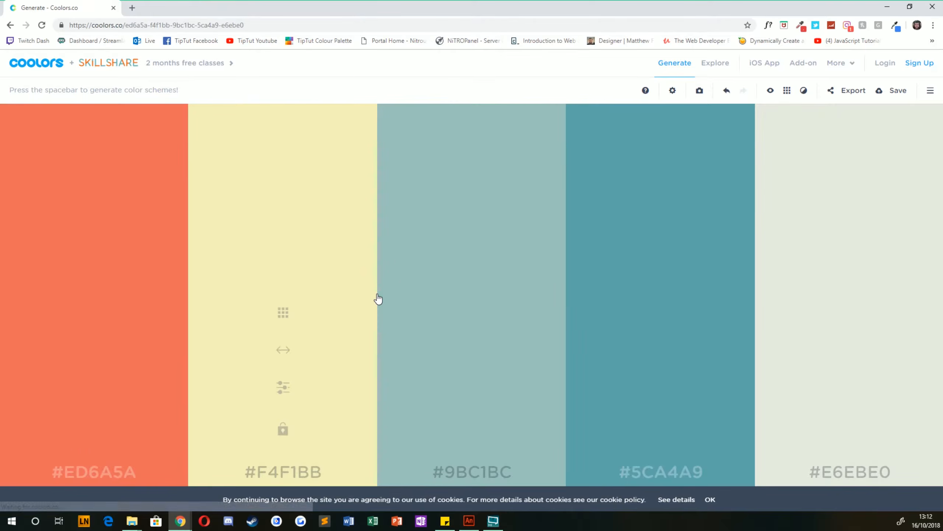
Try locking the pale yellow #F4F1BB and keep generating schemes until reaching the palette #1F2041, #4B3F72, #FFC857, #119DA4, #19647E.
click(283, 429)
key(space)
key(space)
key(space)
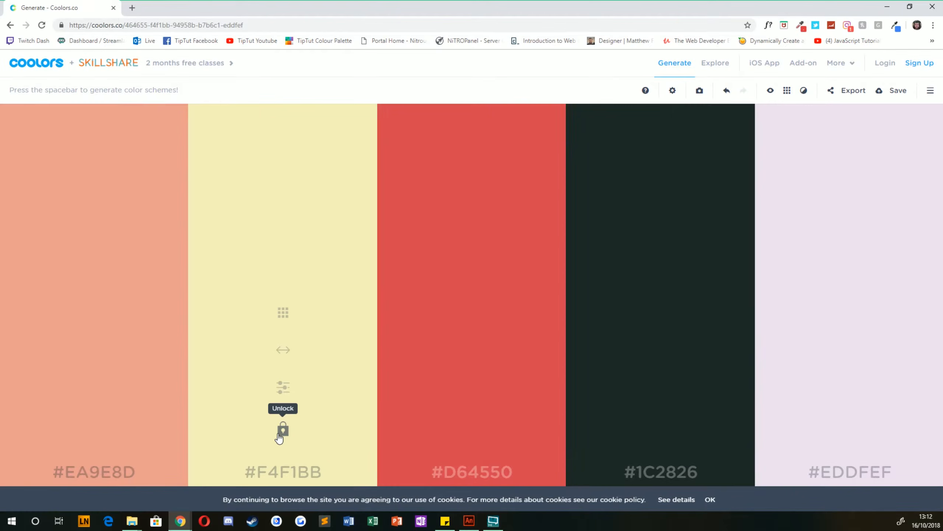
key(space)
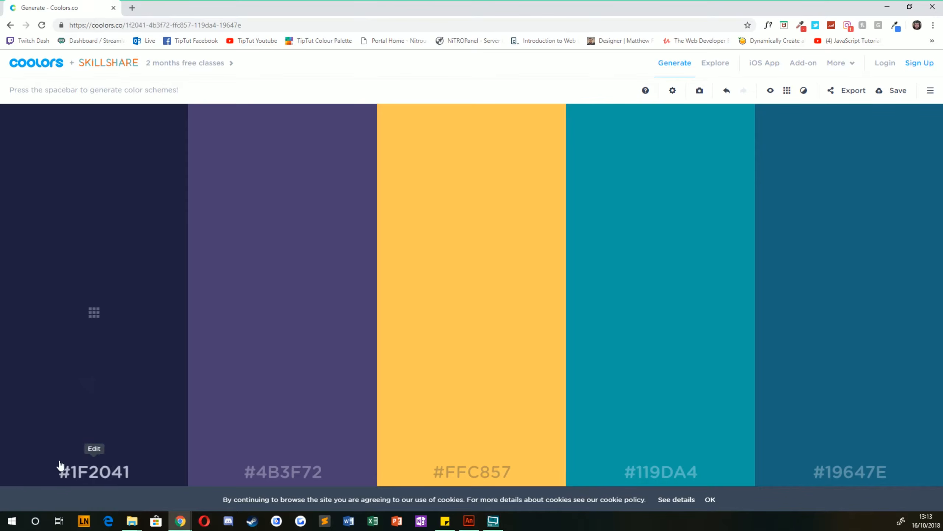
Copy the hex code 1F2041 of the palette's first colour and switch back to Animate.
click(67, 478)
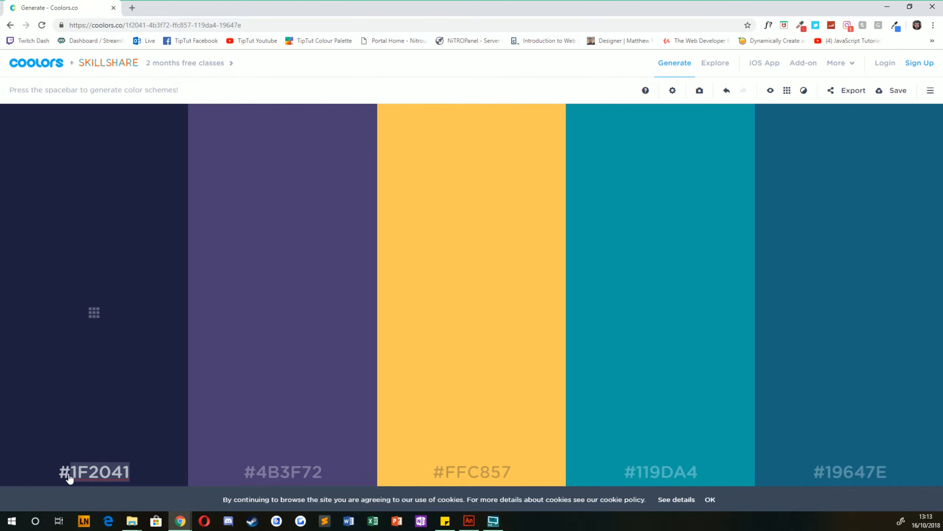
click(465, 522)
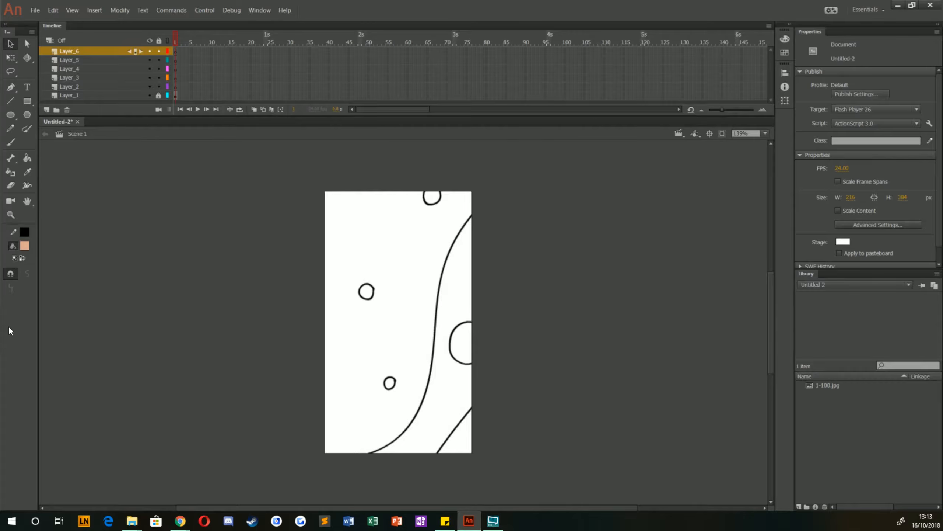
Activate the Brush tool and rename Layer_2 as cp.
click(11, 141)
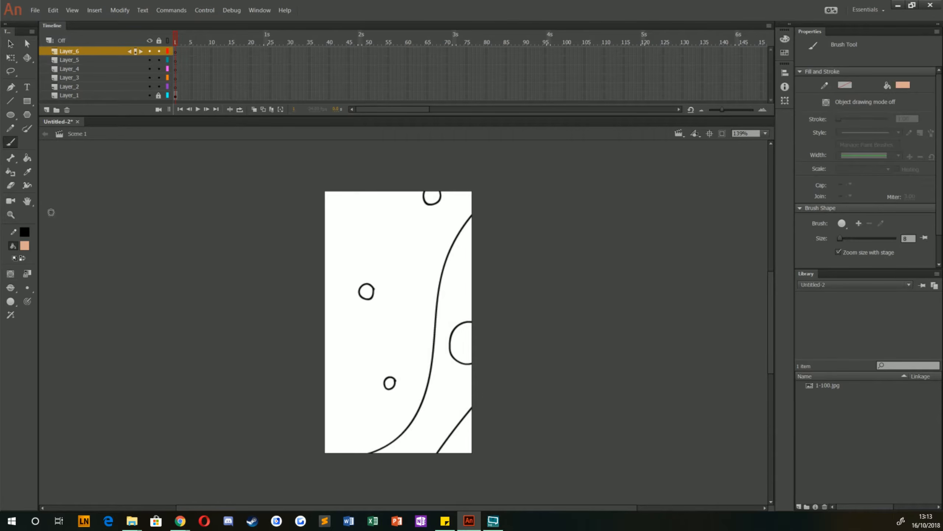
double_click(72, 85)
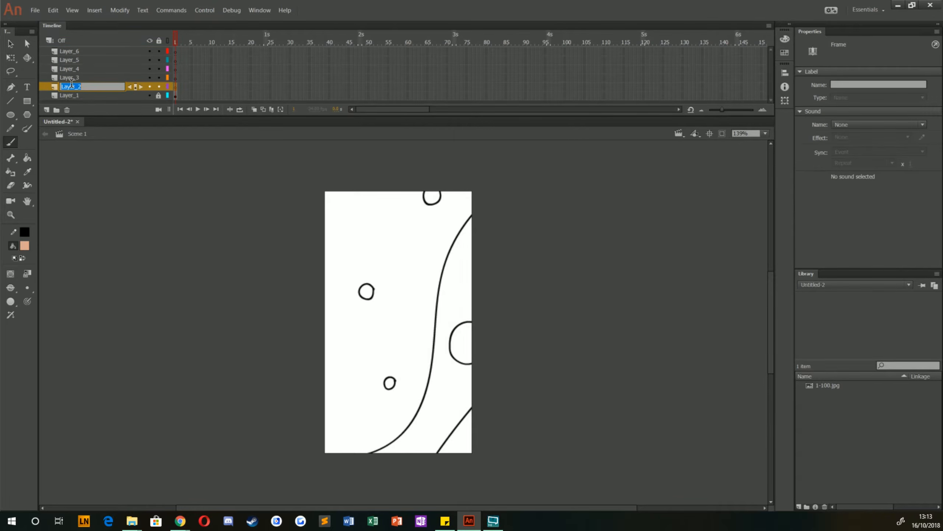
text(cp)
key(Return)
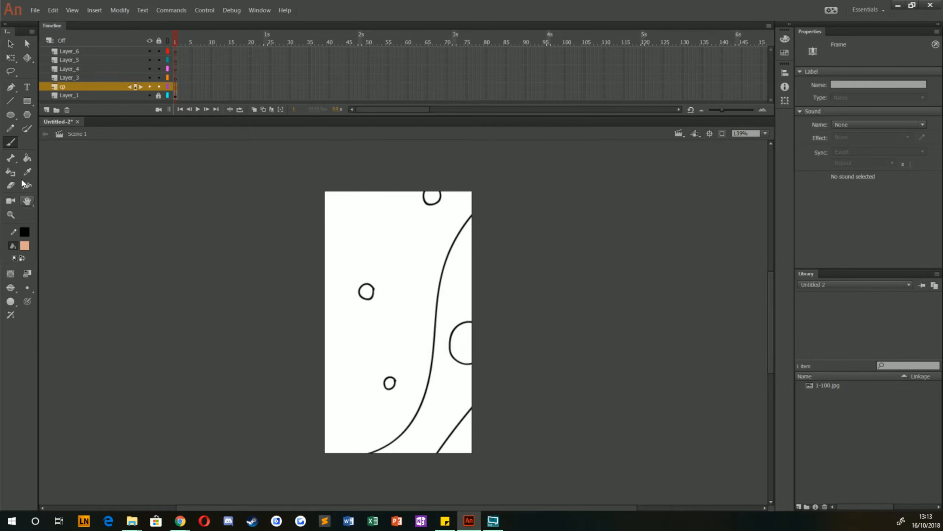
Set the brush fill colour to 1F2041 and paint a swatch on the pasteboard beside the stage, on the cp layer.
click(24, 246)
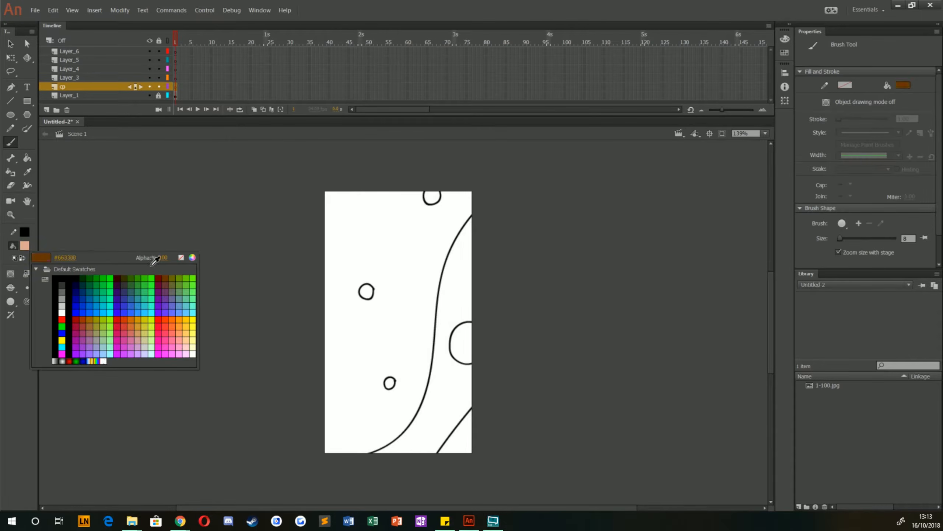
click(73, 257)
key(ctrl+v)
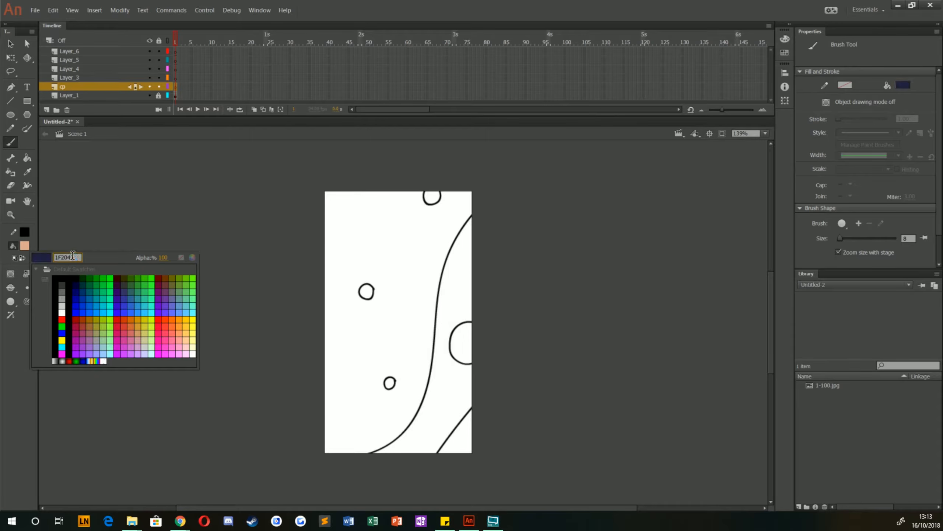
key(Return)
drag(207, 256, 211, 255)
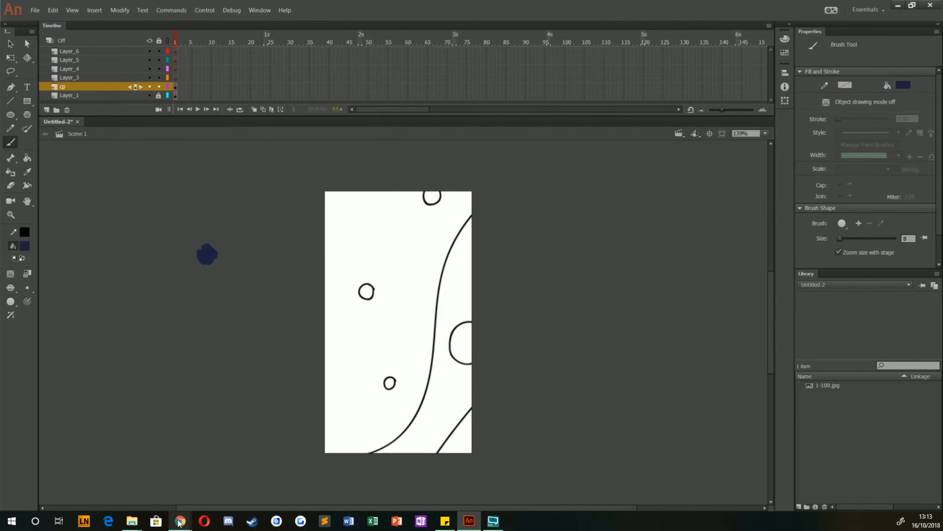
Copy the hex code 4B3F72 from the Coolors palette in Chrome and return to Animate.
mouse_move(180, 520)
click(233, 487)
click(259, 479)
key(ctrl+c)
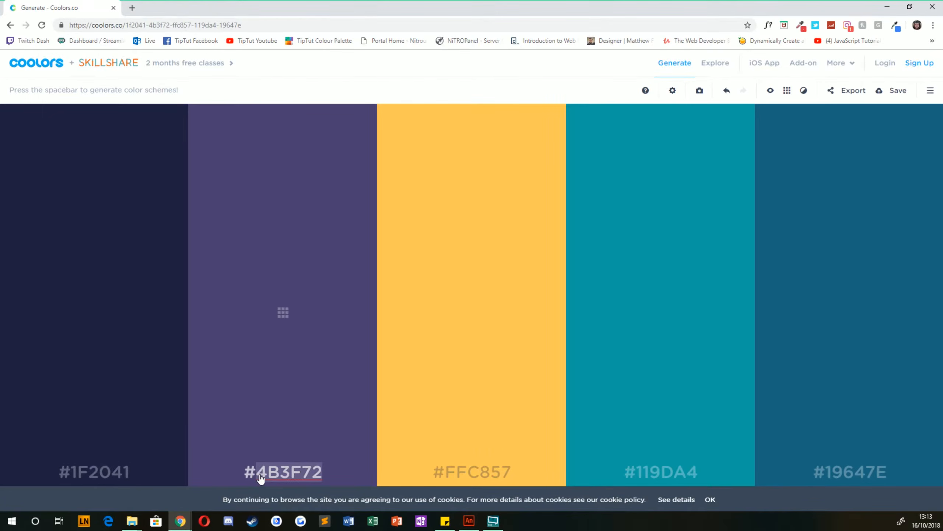
click(470, 520)
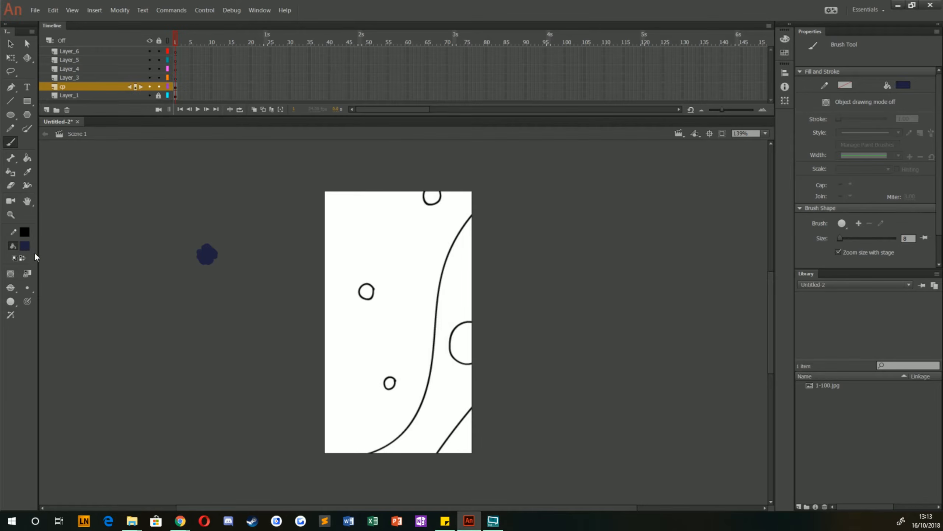
Set the fill colour to 4B3F72 and paint a purple swatch directly below the dark blue one.
click(25, 245)
click(66, 260)
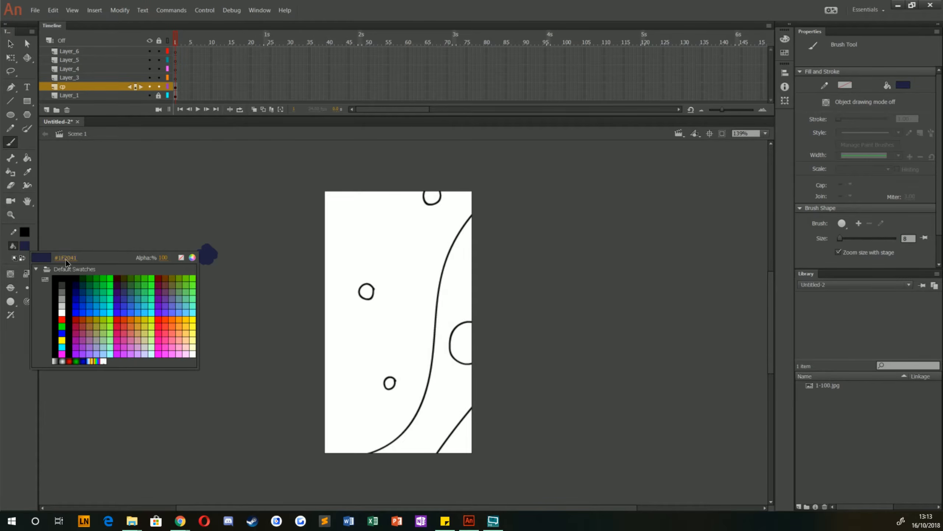
key(ctrl+v)
key(Return)
drag(201, 265, 203, 271)
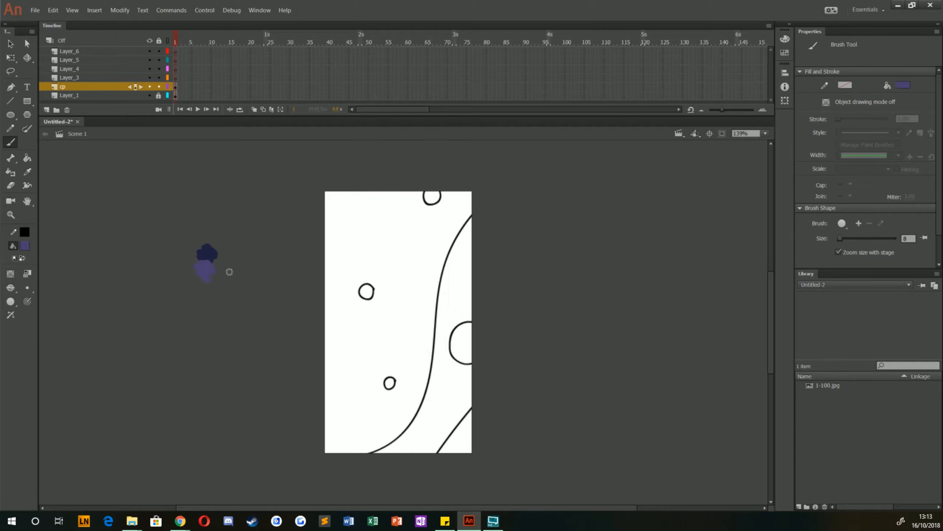
Copy the hex code FFC857 of the yellow palette colour in Chrome and return to Animate.
mouse_move(178, 522)
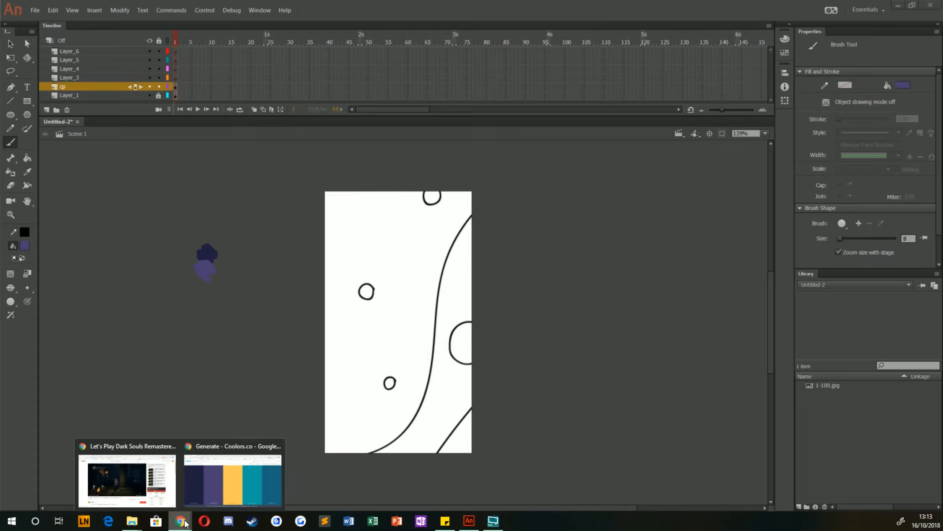
click(233, 478)
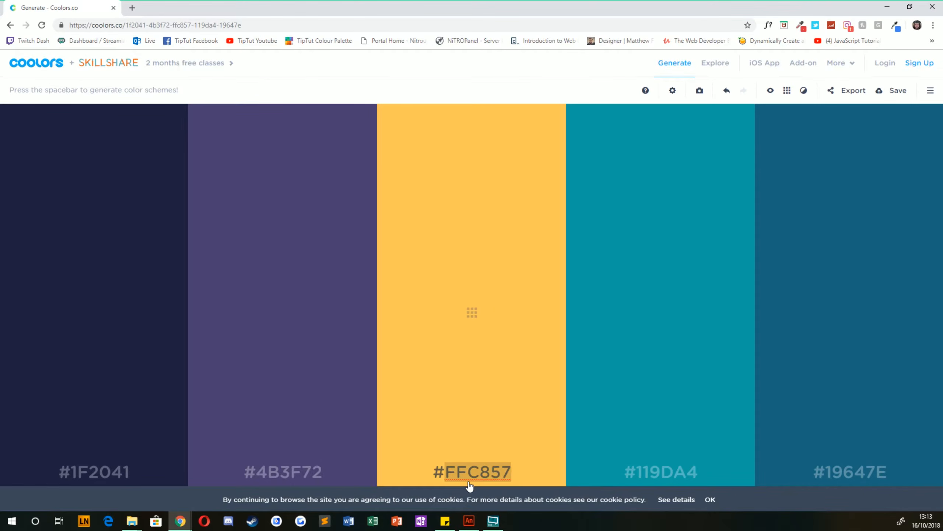
click(469, 521)
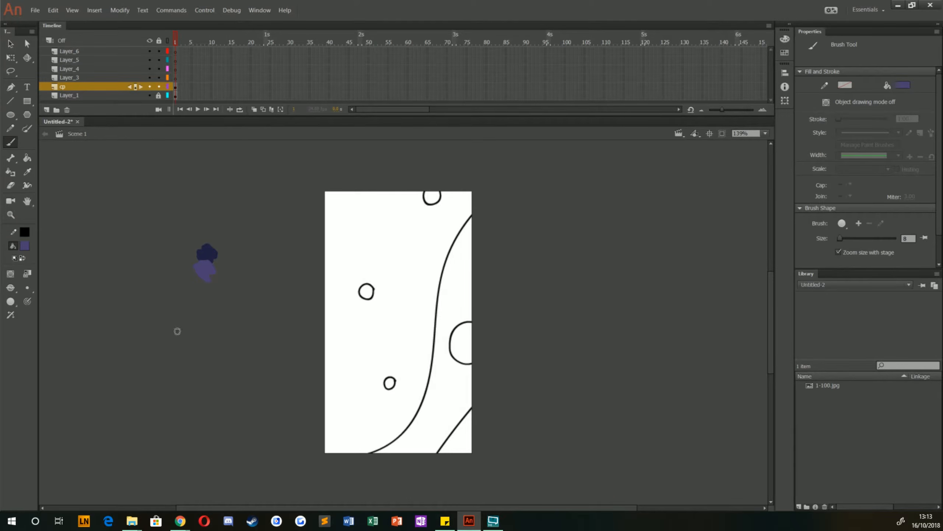
Set the fill colour to FFC857 and paint a yellow swatch below the purple one.
click(28, 246)
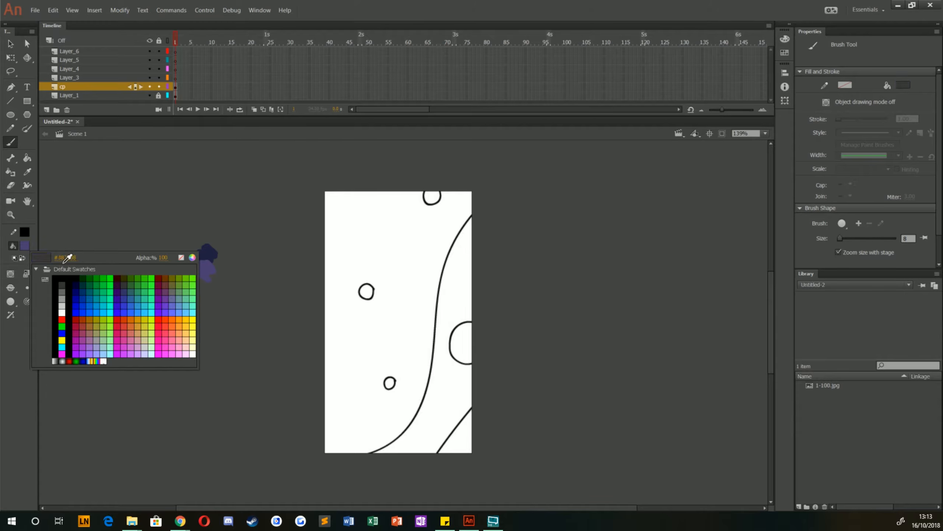
click(35, 254)
click(25, 246)
click(68, 257)
text(FFC857)
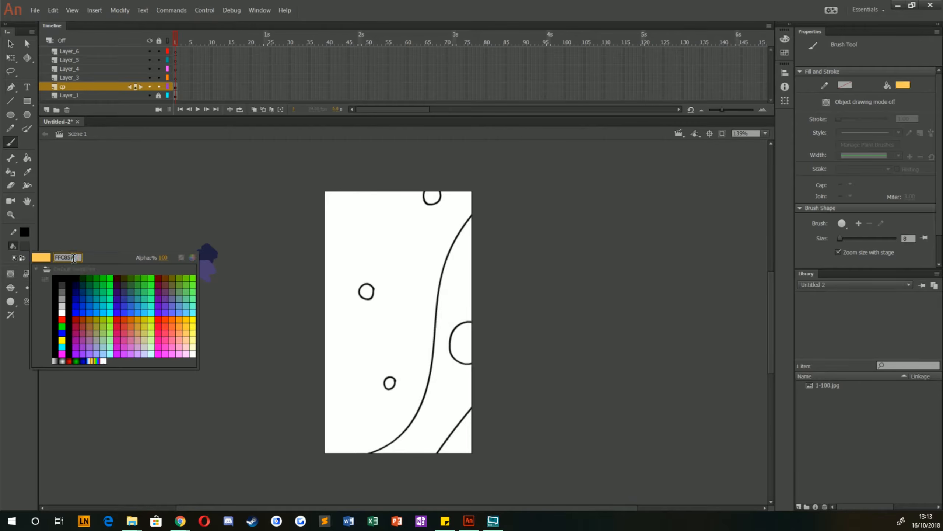
key(Return)
mouse_move(205, 283)
mouse_down()
mouse_move(200, 289)
mouse_move(198, 279)
mouse_move(203, 294)
mouse_up()
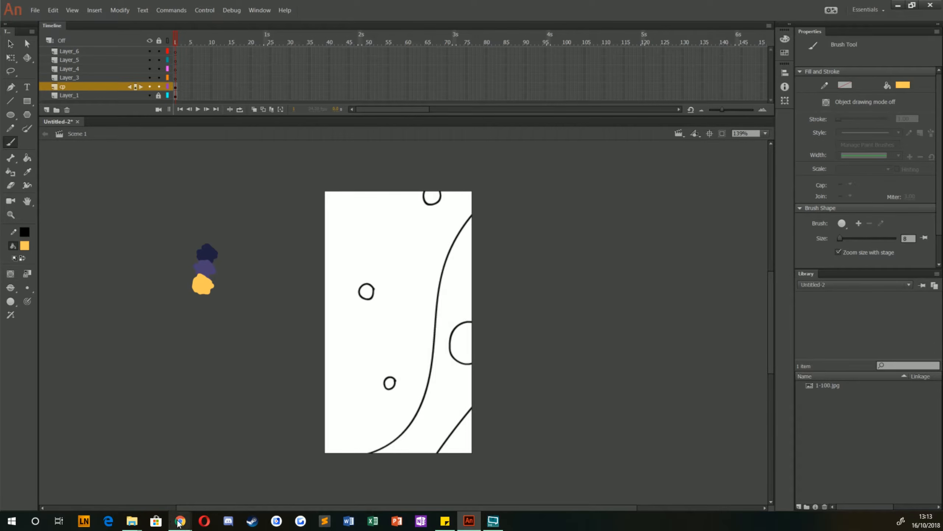
Copy the hex code 119DA4 of the teal palette colour in Chrome and return to Animate.
mouse_move(180, 520)
click(210, 480)
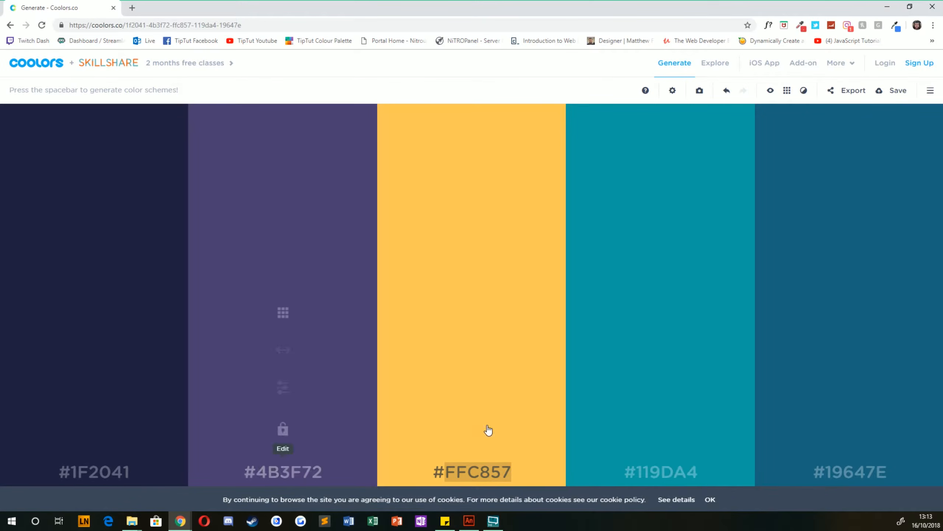
double_click(648, 473)
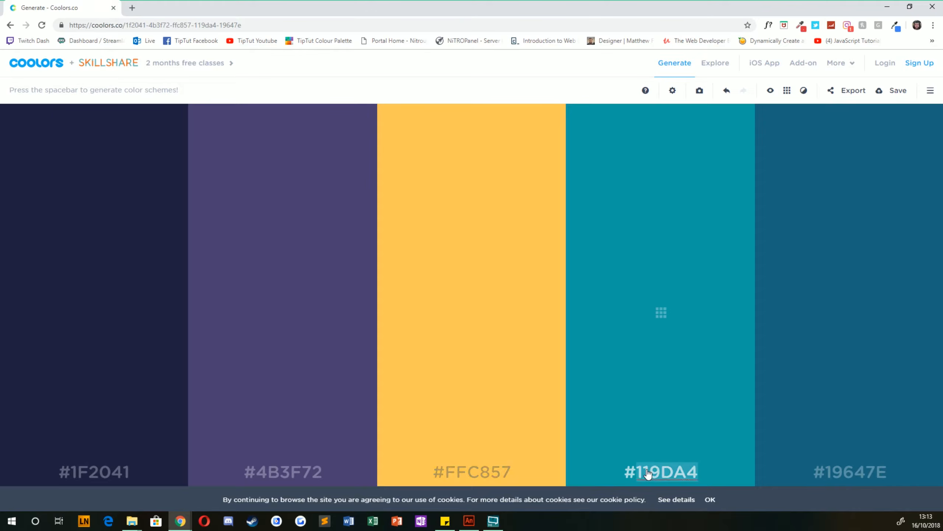
click(468, 520)
Set the fill colour to 119DA4 and paint a teal swatch below the yellow one.
click(25, 246)
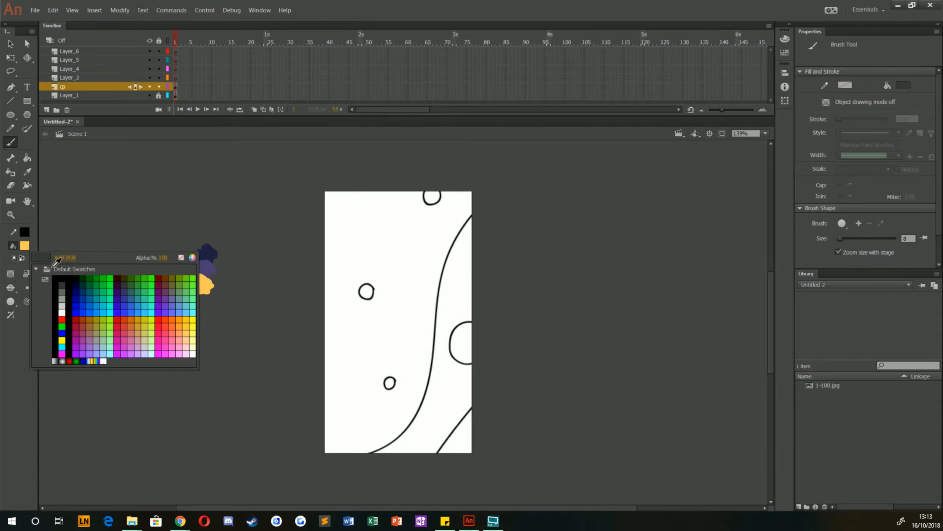
click(62, 261)
click(25, 246)
click(69, 260)
key(ctrl+v)
key(Return)
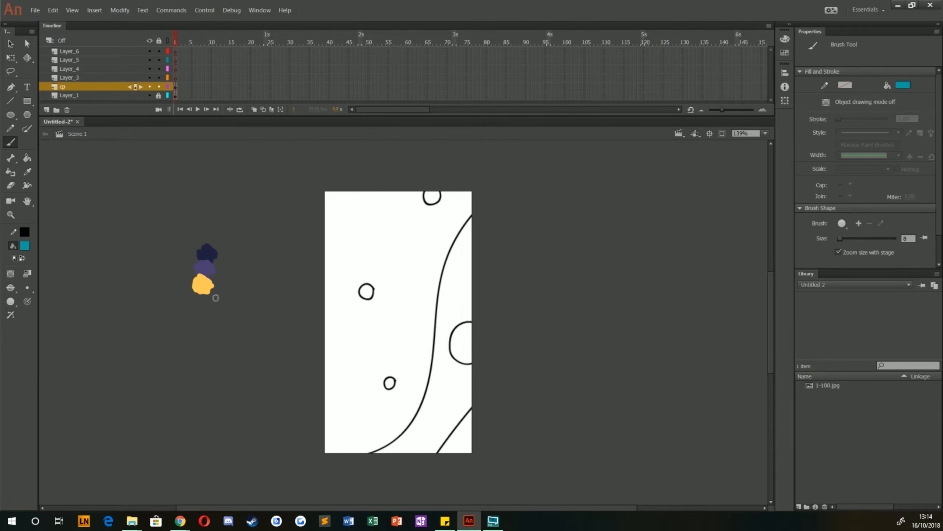
drag(216, 298, 204, 298)
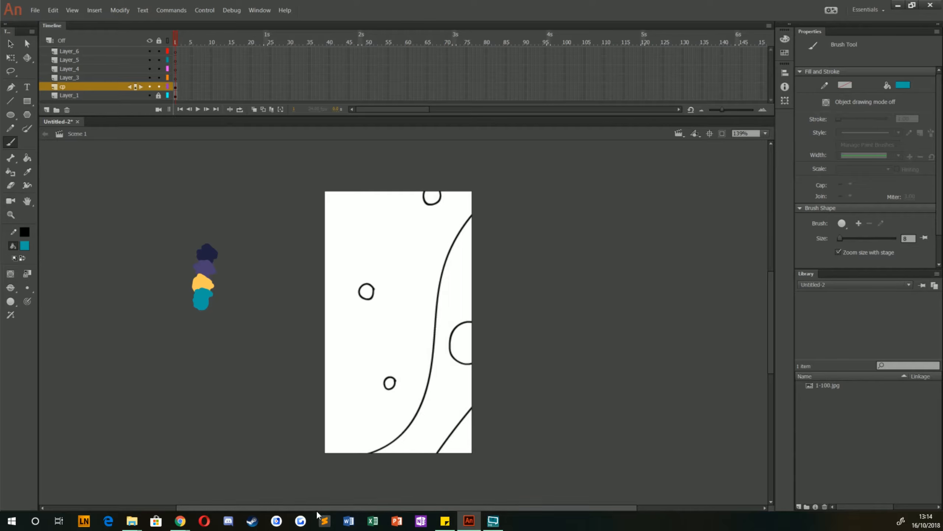
Copy the hex code 19647E of the last palette colour in Chrome and return to Animate.
mouse_move(180, 521)
click(211, 498)
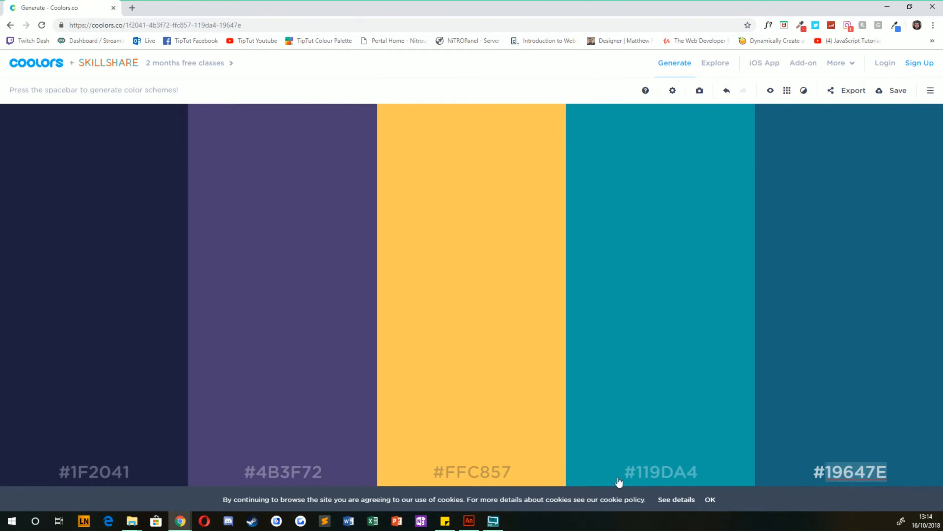
click(469, 521)
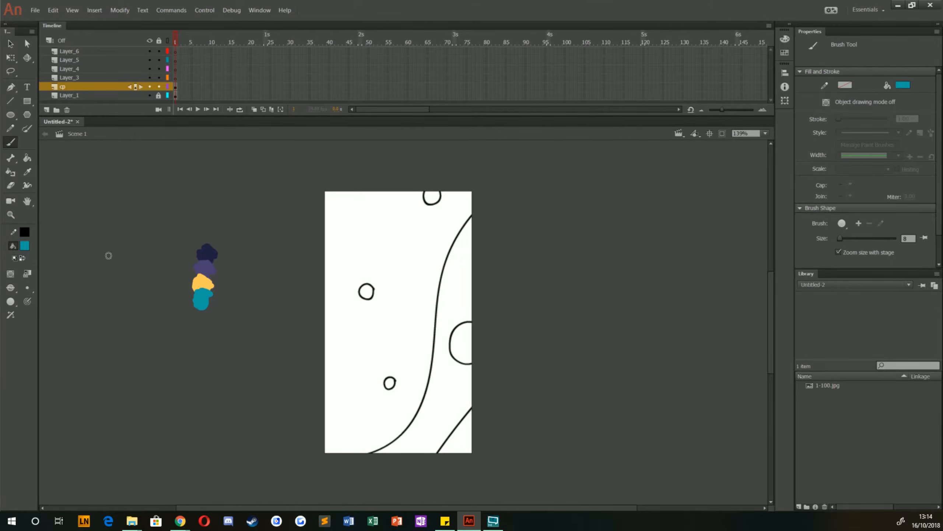
Set the fill colour to 19647E and paint a blue swatch below the teal one.
click(24, 246)
click(61, 260)
text(#19647E)
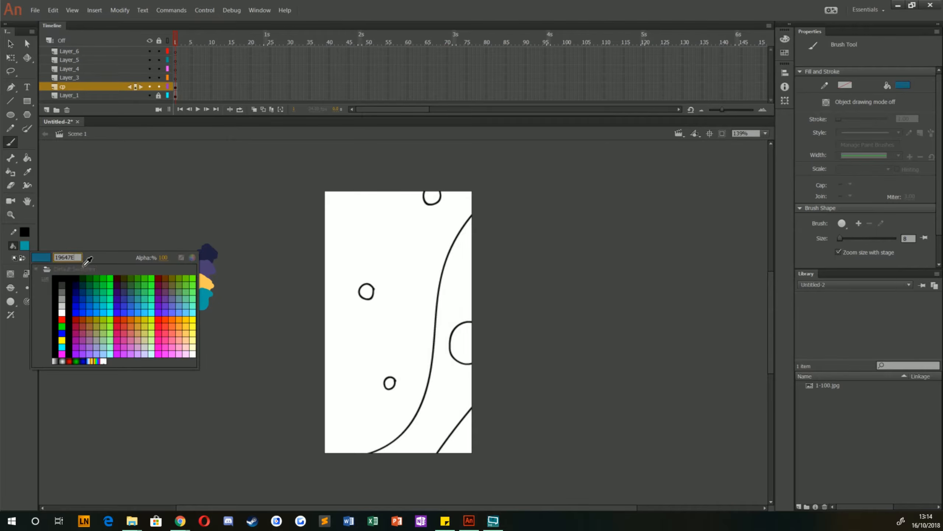
key(Return)
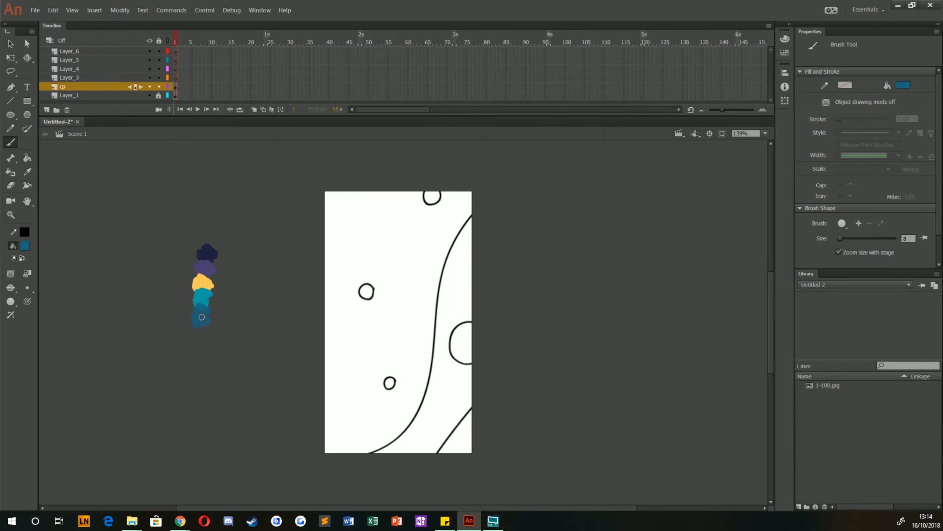
Scale all five colour swatches up to about 69 × 220 px, move them closer to the stage and lock the cp layer.
click(10, 44)
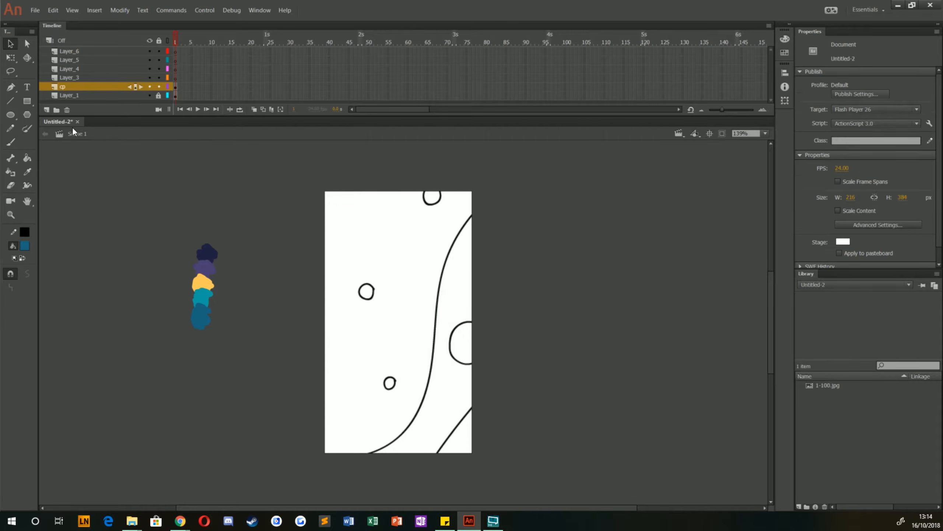
drag(156, 225, 236, 363)
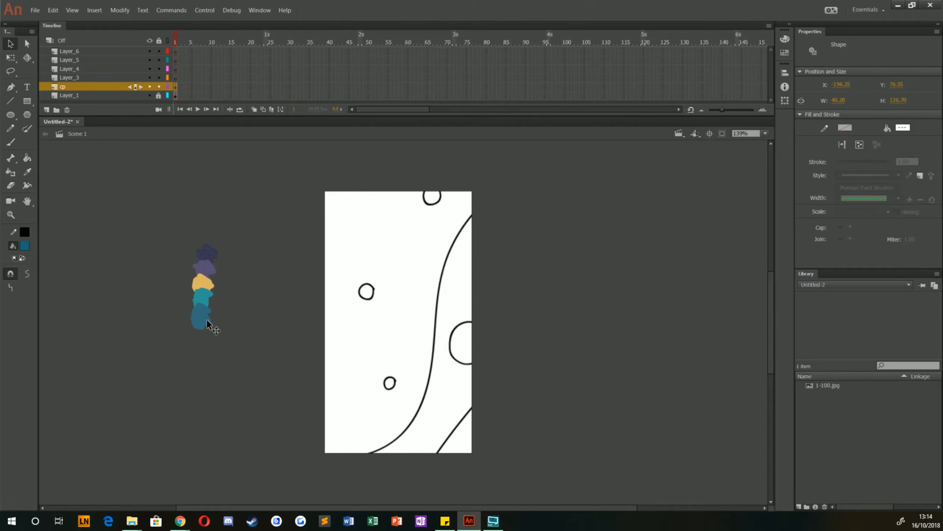
click(10, 57)
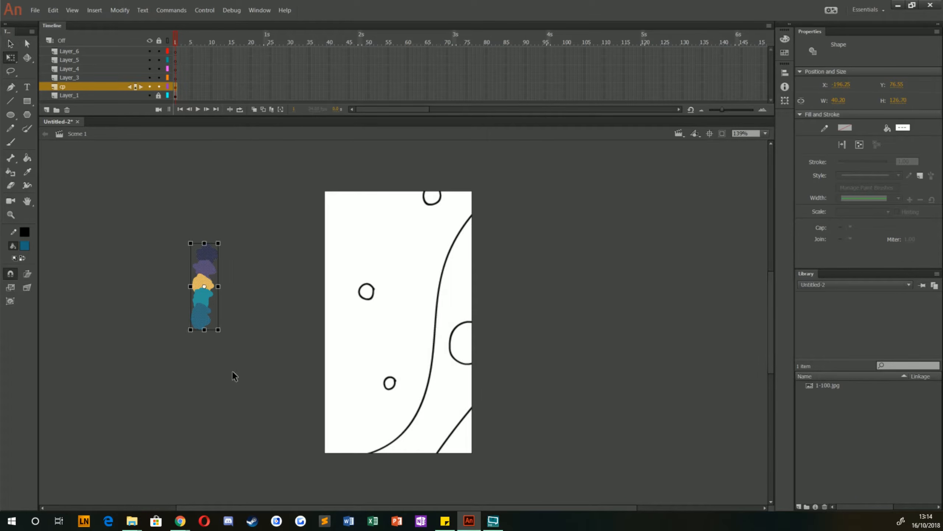
drag(220, 334, 237, 358)
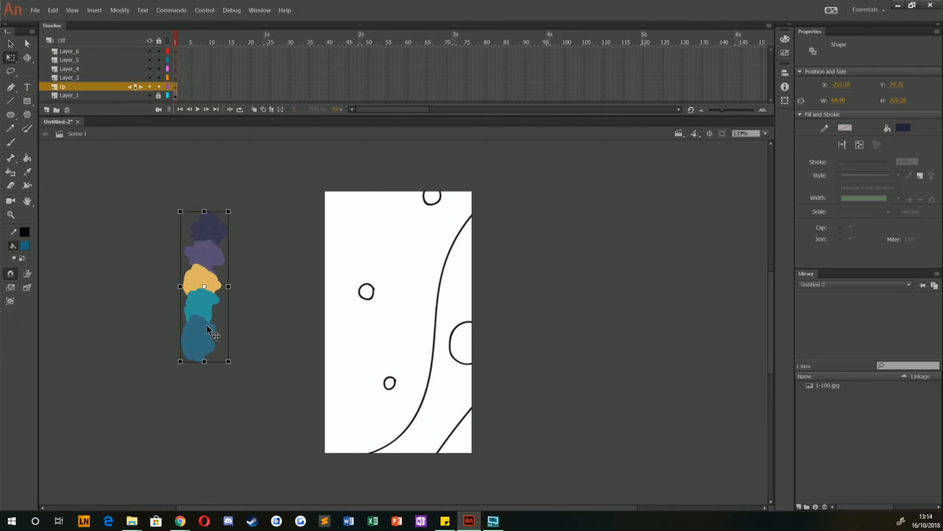
drag(207, 324, 263, 311)
click(191, 304)
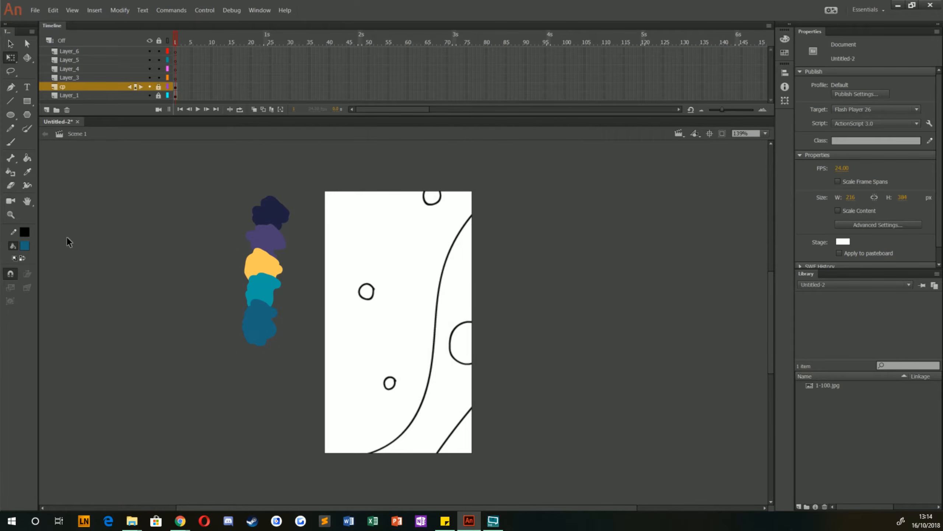
Sample the pasteboard's dark grey as the fill colour and activate the Selection tool.
click(27, 243)
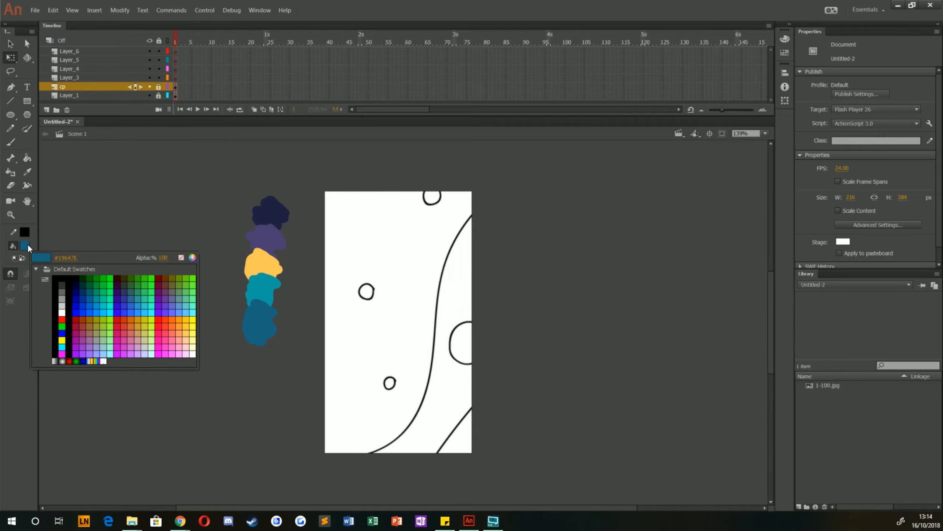
click(163, 203)
key(v)
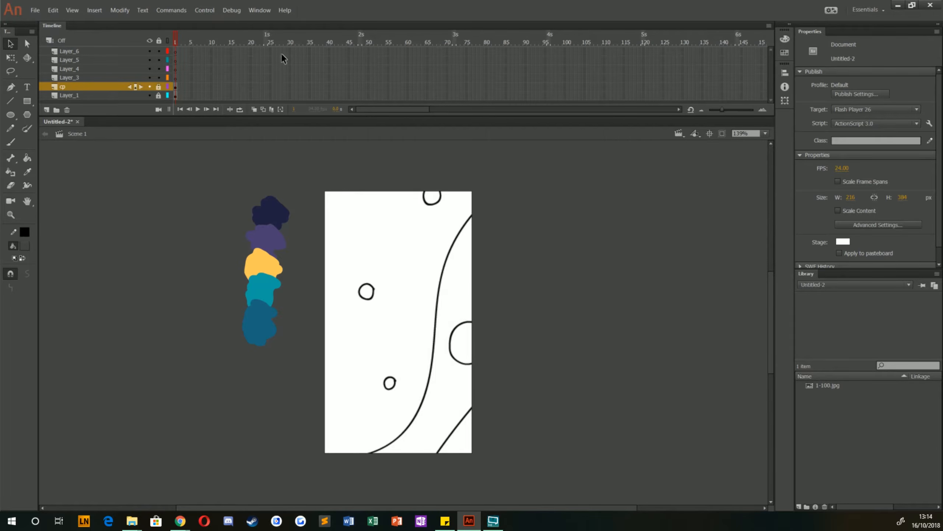
Try extending all six layers to frame 24 with inserted frames, and undo the change.
click(239, 59)
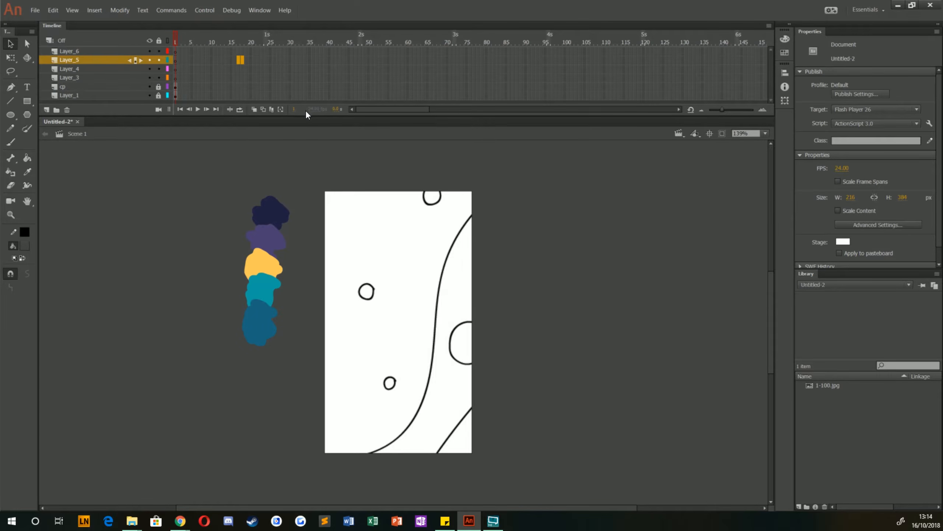
drag(266, 52, 265, 96)
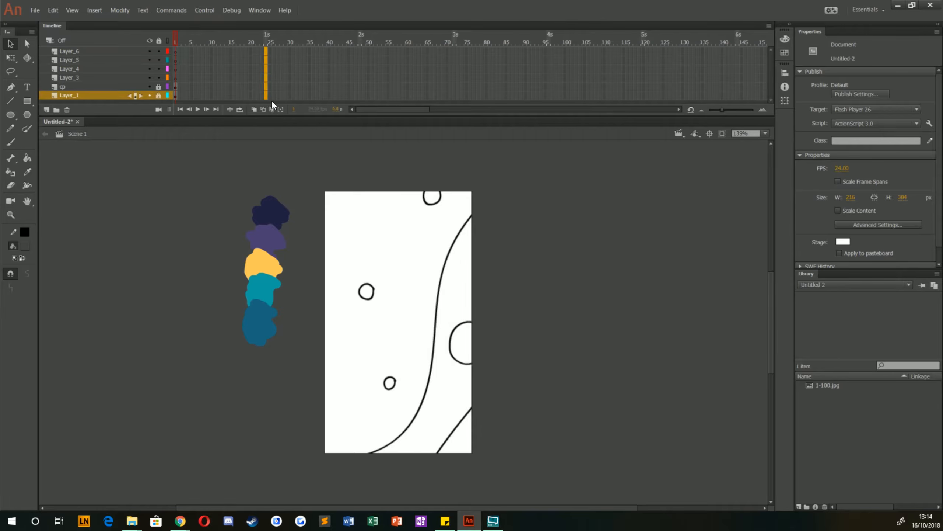
key(F5)
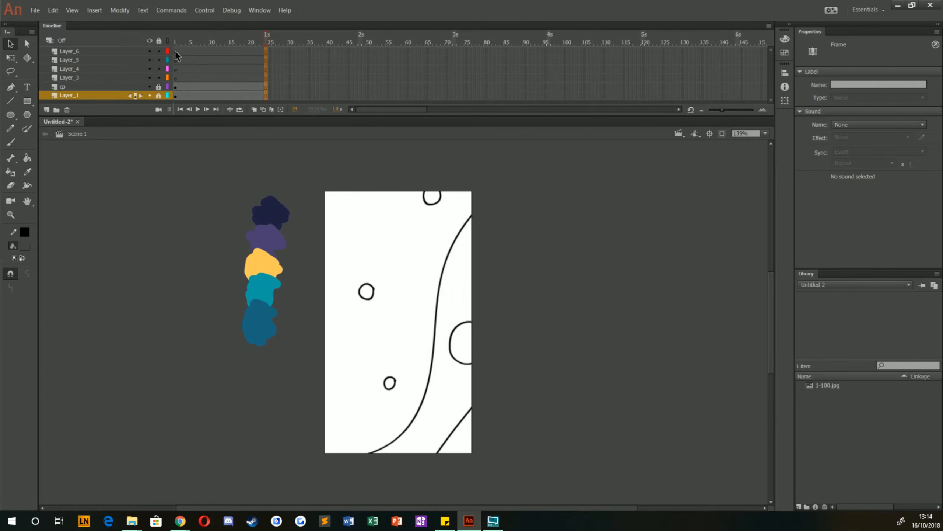
mouse_move(175, 50)
mouse_down()
mouse_move(212, 55)
mouse_move(172, 47)
mouse_up()
key(ctrl+z)
key(ctrl+z)
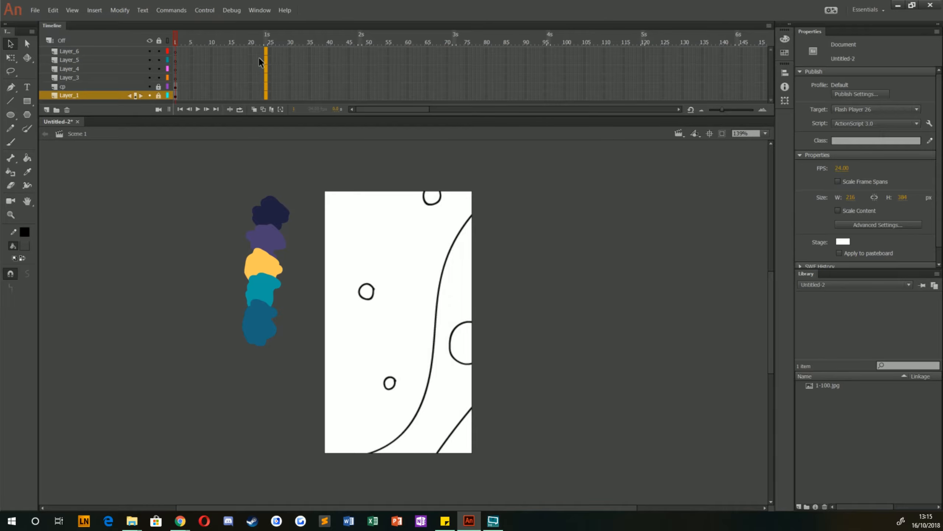
Insert keyframes at frame 24 on Layer_6 and Layer_5.
click(258, 60)
click(265, 51)
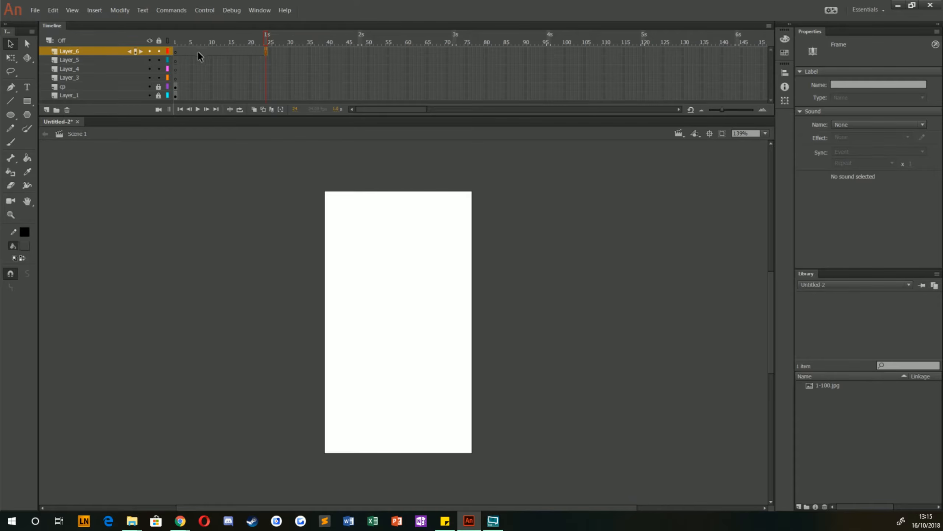
click(264, 60)
key(F6)
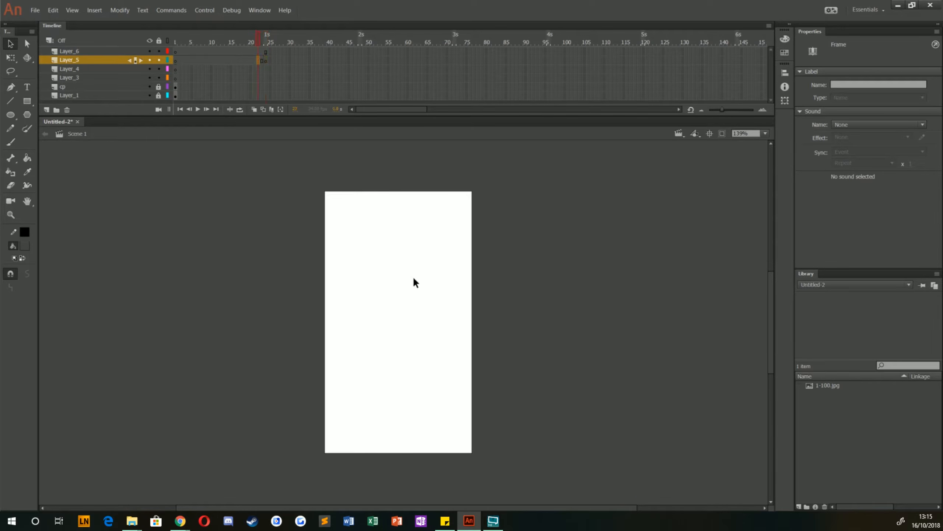
Try the Brush tool with scribbles on frames 22 and 24 of Layer_5, inserting a blank keyframe at frame 25.
click(10, 143)
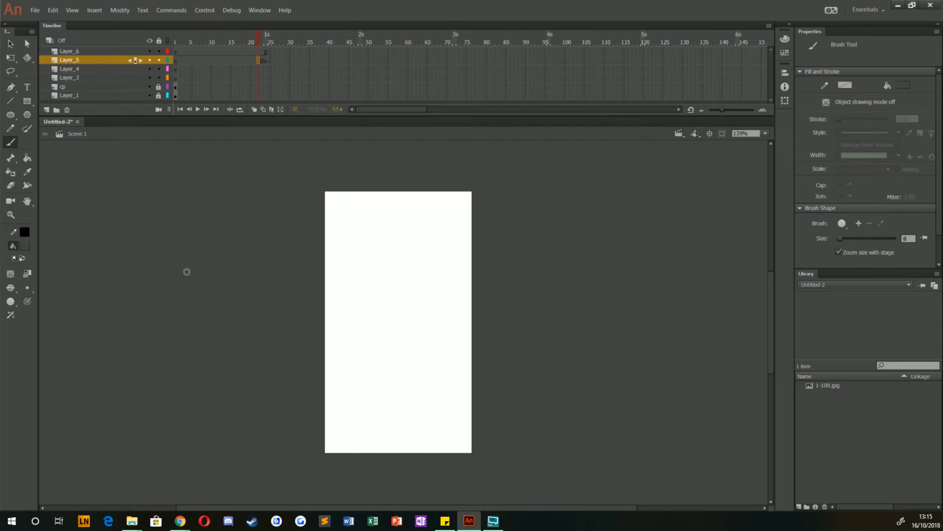
mouse_move(402, 299)
mouse_down()
mouse_move(386, 322)
mouse_move(364, 310)
mouse_up()
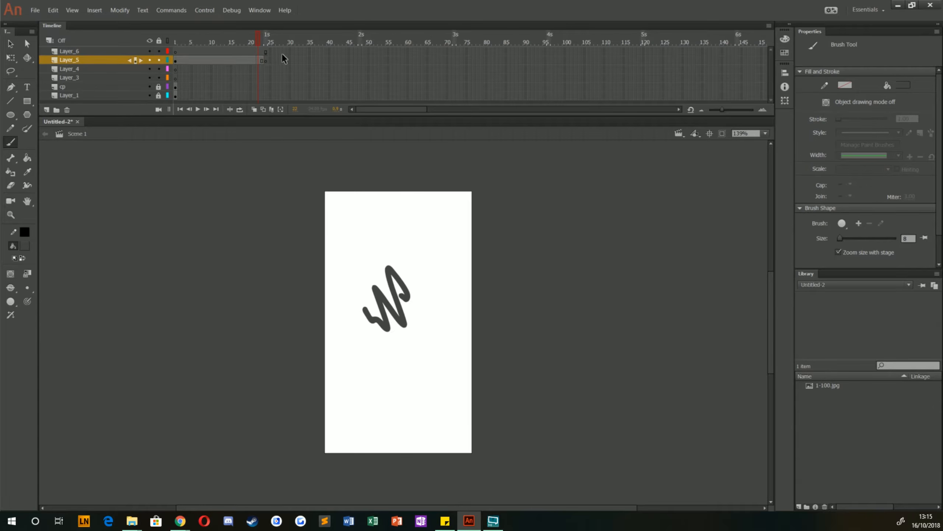
click(266, 60)
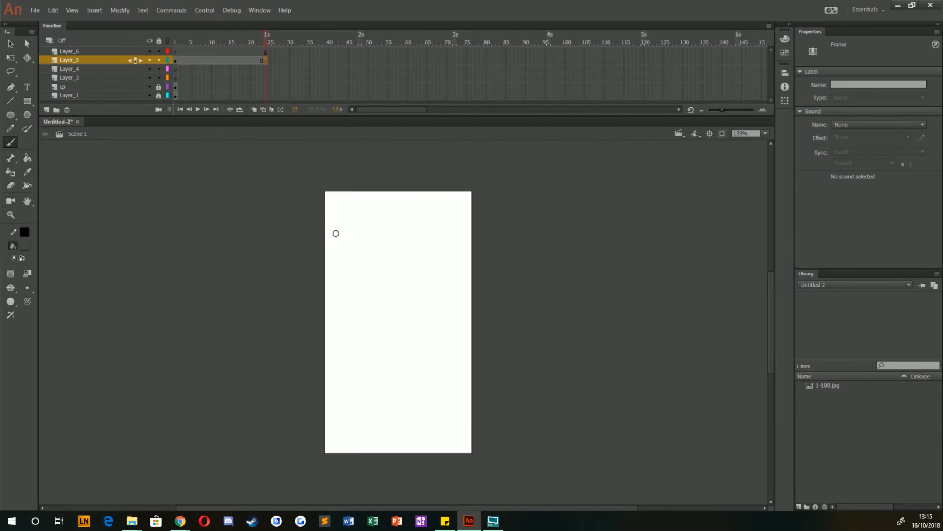
click(270, 59)
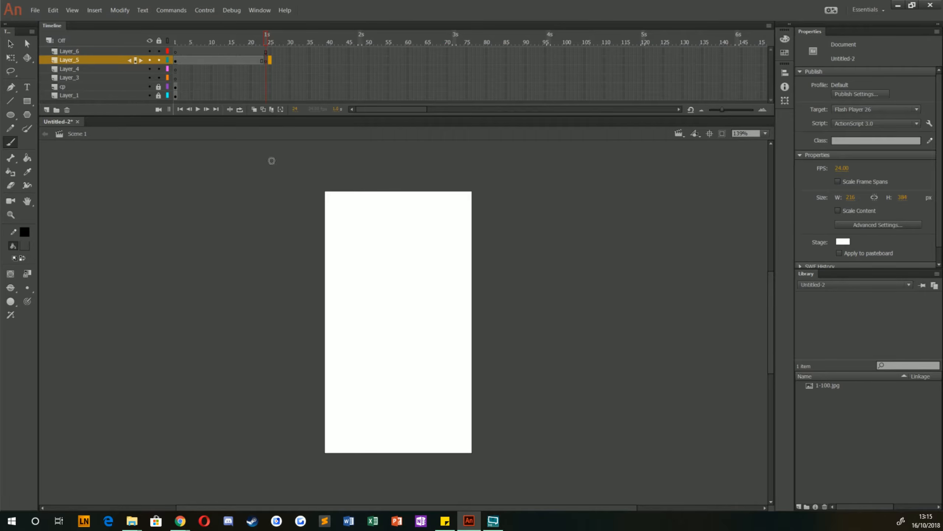
key(F7)
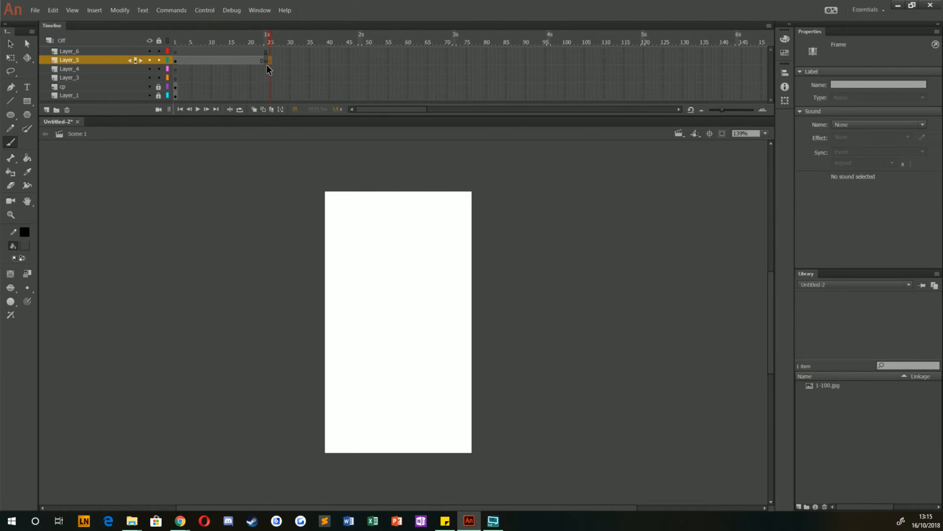
click(266, 60)
drag(419, 279, 386, 320)
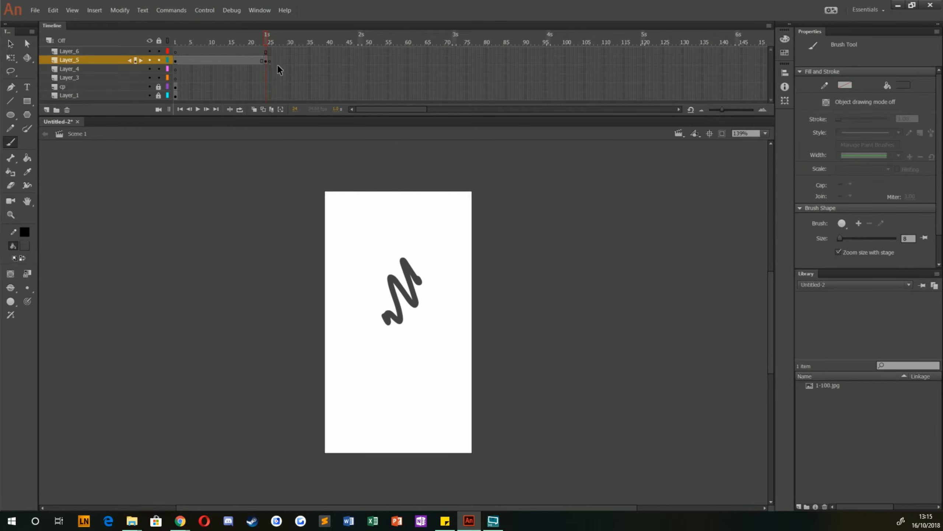
Remove all frames after frame 1 from Layer_6 and Layer_5, and delete the test scribble left on Layer_5.
drag(278, 58, 179, 48)
right_click(188, 54)
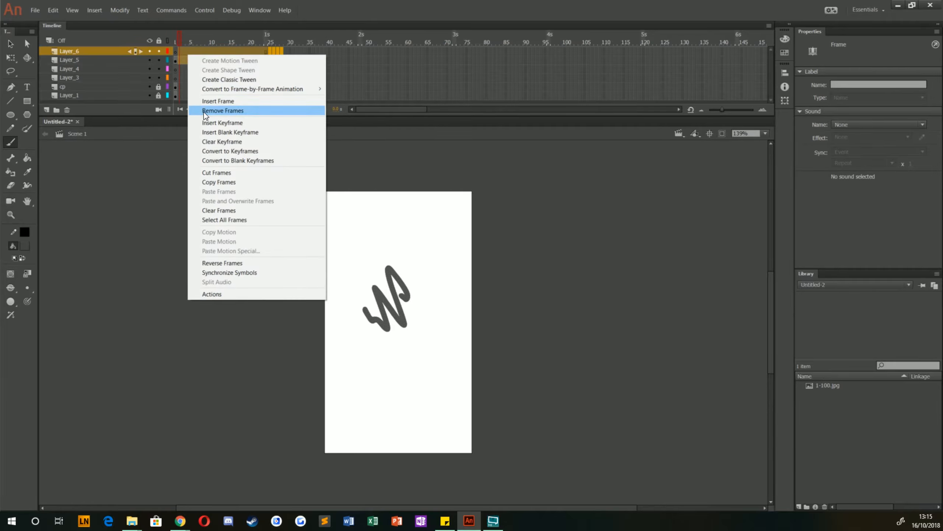
click(223, 110)
click(180, 60)
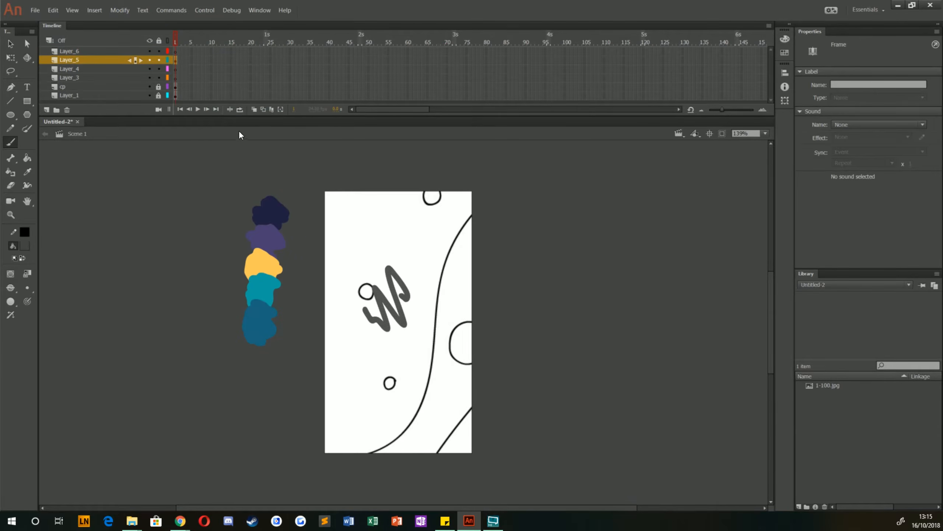
key(Delete)
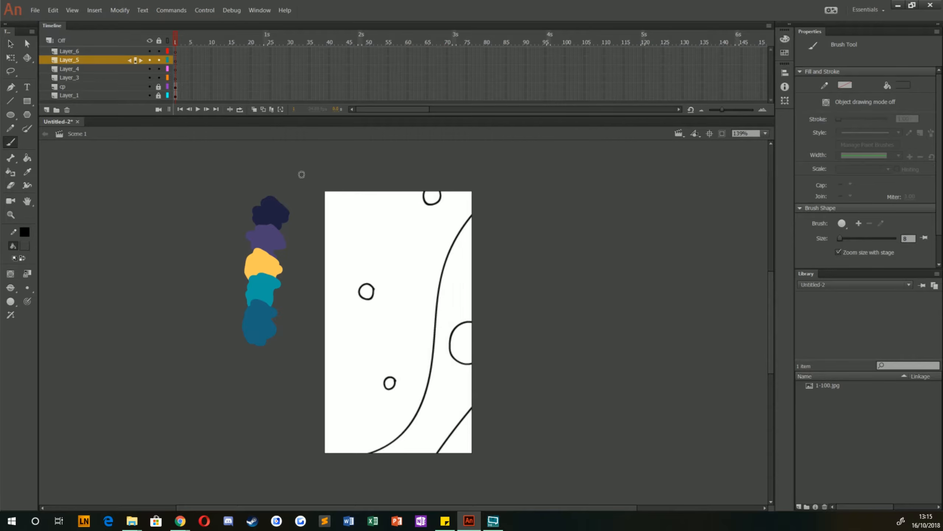
Extend all six layers with inserted frames up to about frame 34.
key(ctrl+equal)
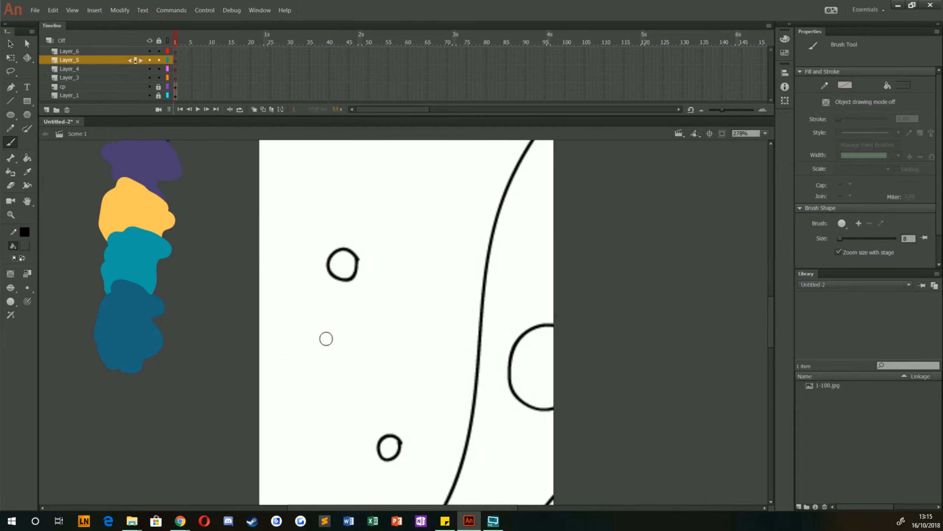
drag(242, 288, 357, 380)
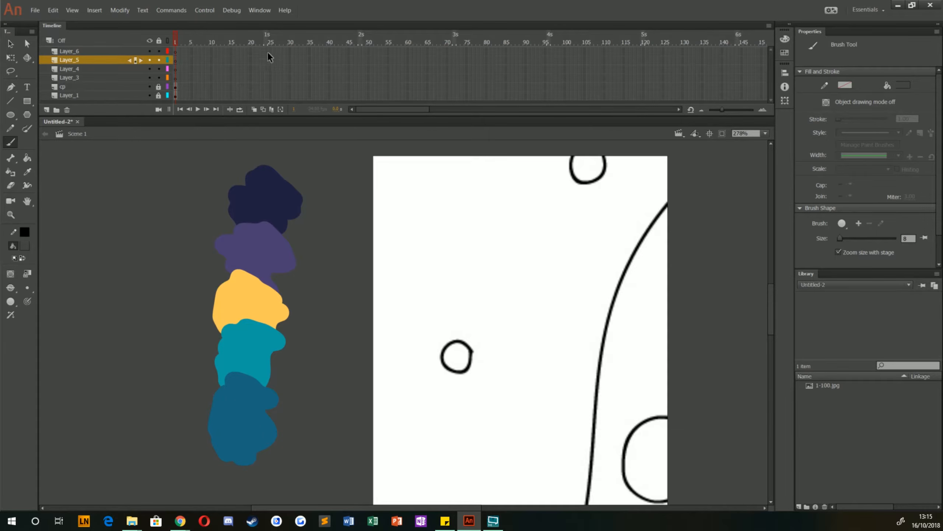
drag(260, 94, 305, 13)
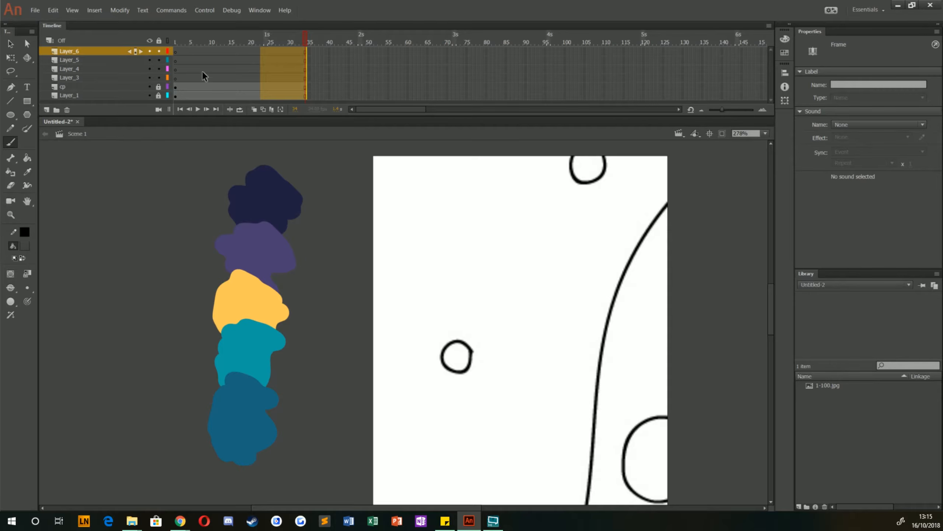
drag(179, 59, 195, 62)
drag(291, 64, 266, 60)
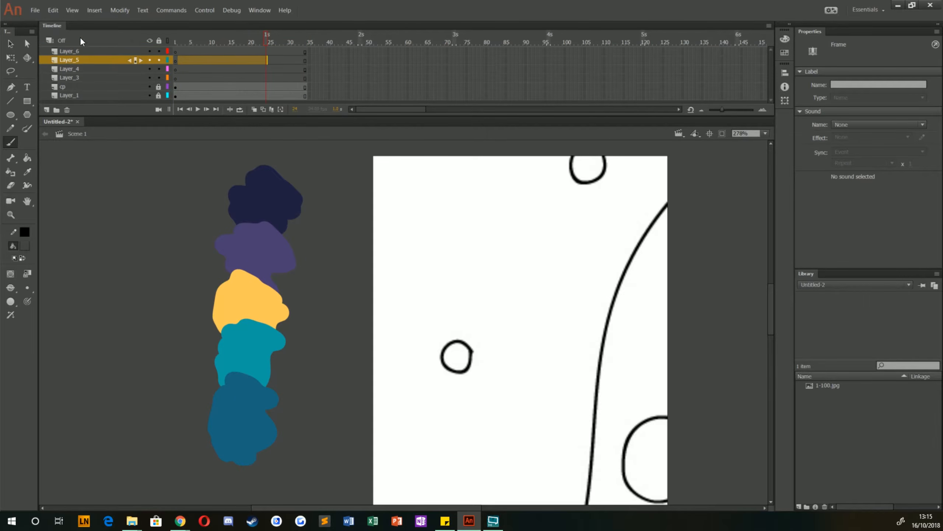
Rename Layer_3 as star.
double_click(70, 78)
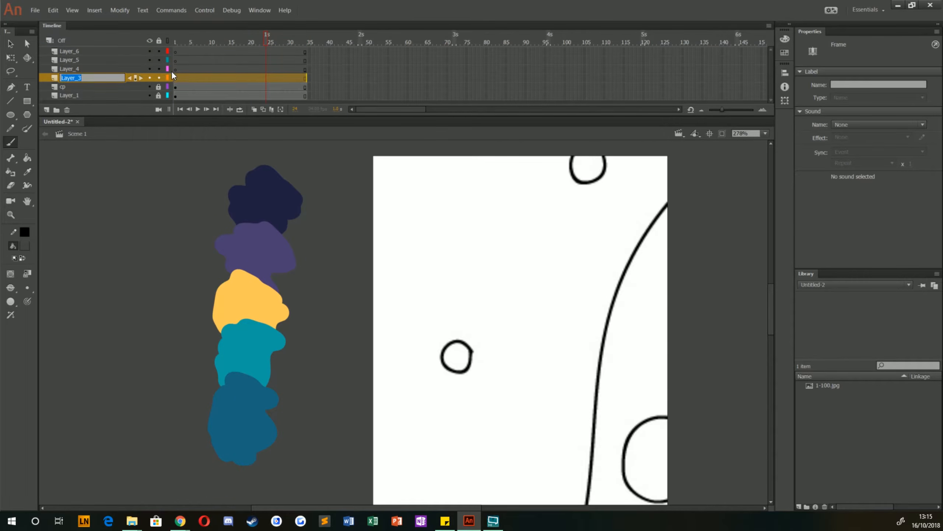
text(star)
key(Return)
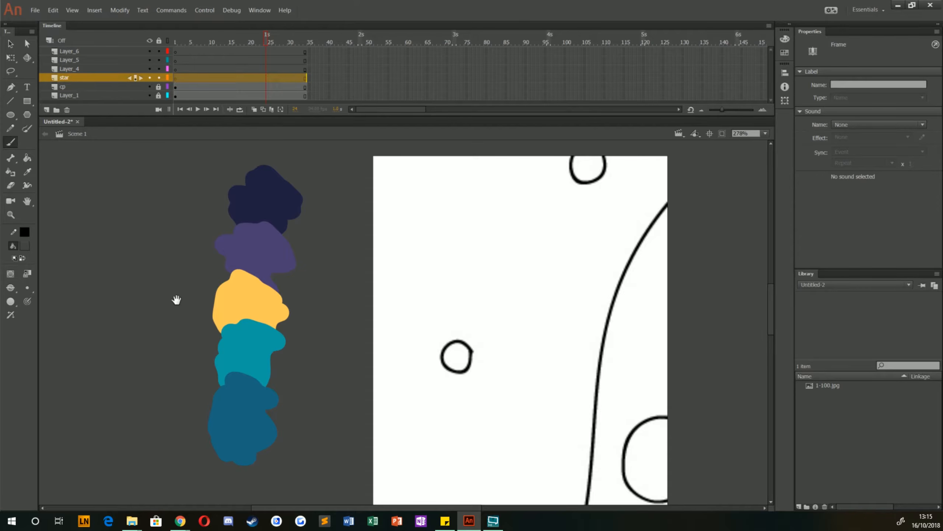
Turn on the brush's pressure and tilt options, testing them with dark scribbles on the pasteboard beside the colour swatches.
drag(177, 300, 184, 268)
key(k)
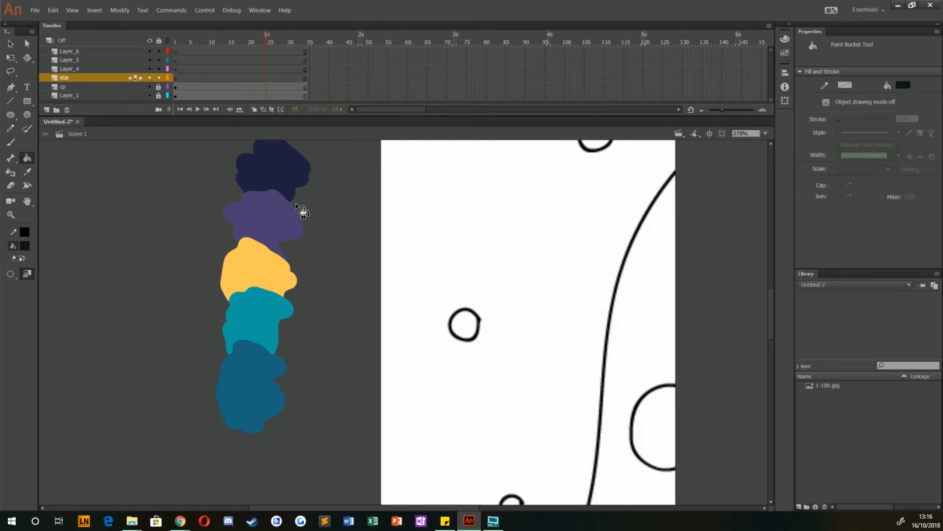
key(b)
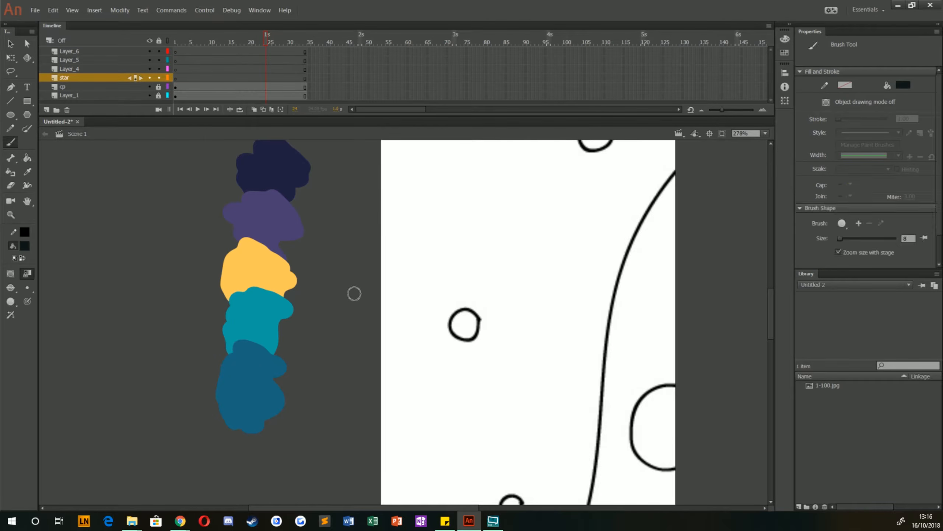
mouse_move(175, 335)
mouse_down()
mouse_move(144, 299)
mouse_move(112, 326)
mouse_up()
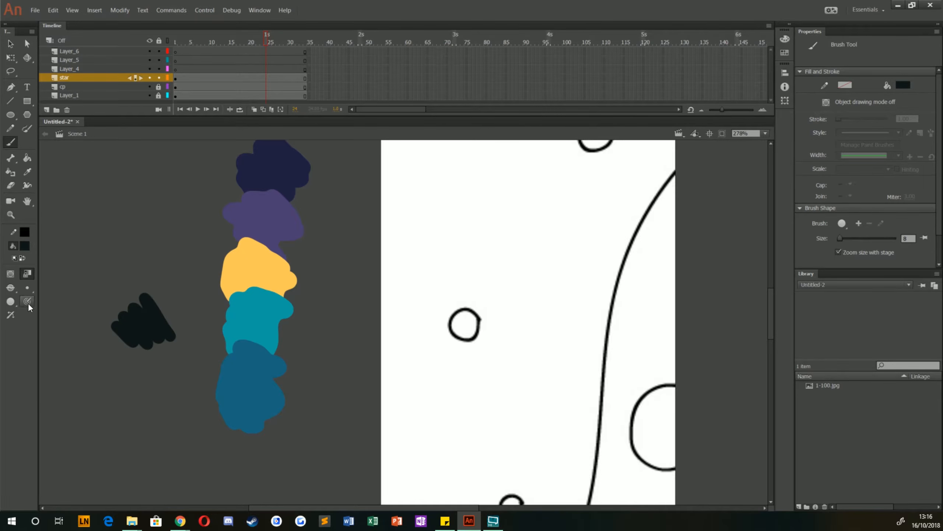
click(10, 315)
mouse_move(177, 393)
mouse_down()
mouse_move(157, 408)
mouse_move(101, 394)
mouse_move(91, 407)
mouse_up()
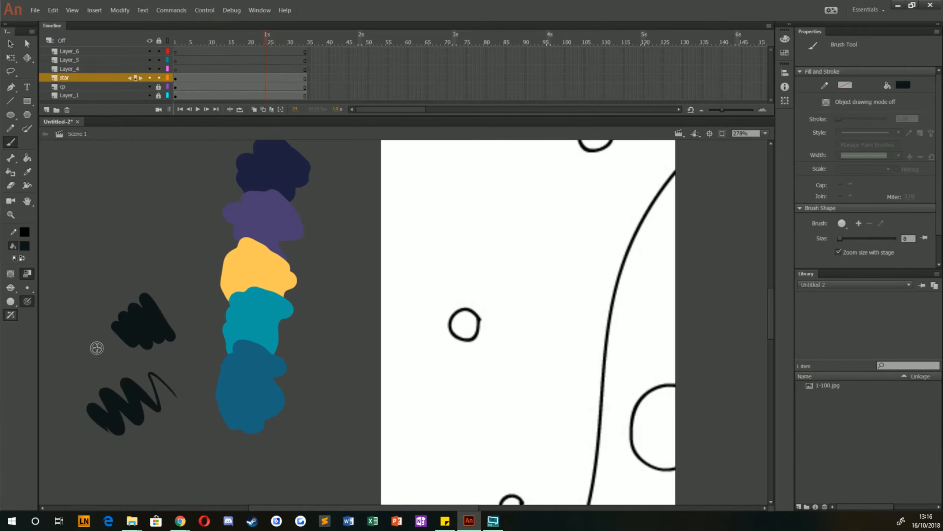
mouse_move(97, 345)
mouse_down()
mouse_move(80, 348)
mouse_move(74, 383)
mouse_up()
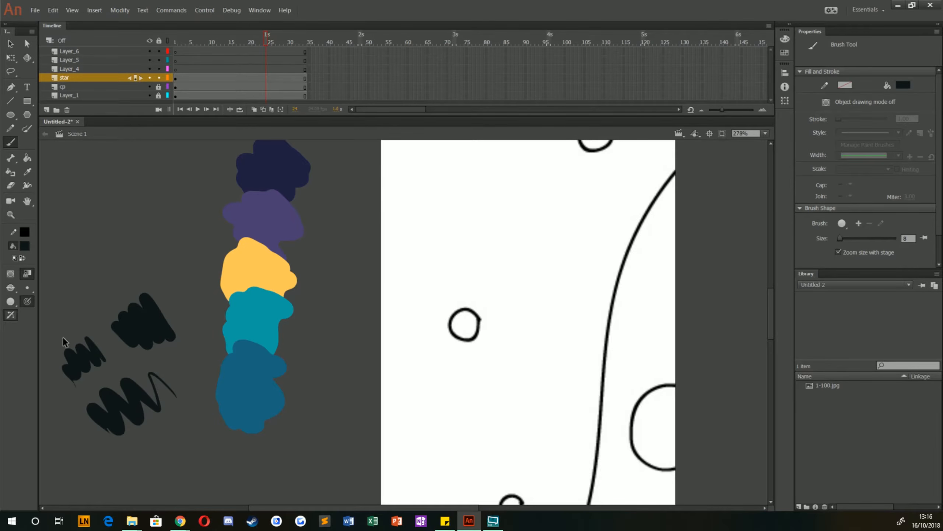
Delete the three dark test scribbles from the pasteboard.
key(v)
drag(53, 267, 191, 454)
key(Delete)
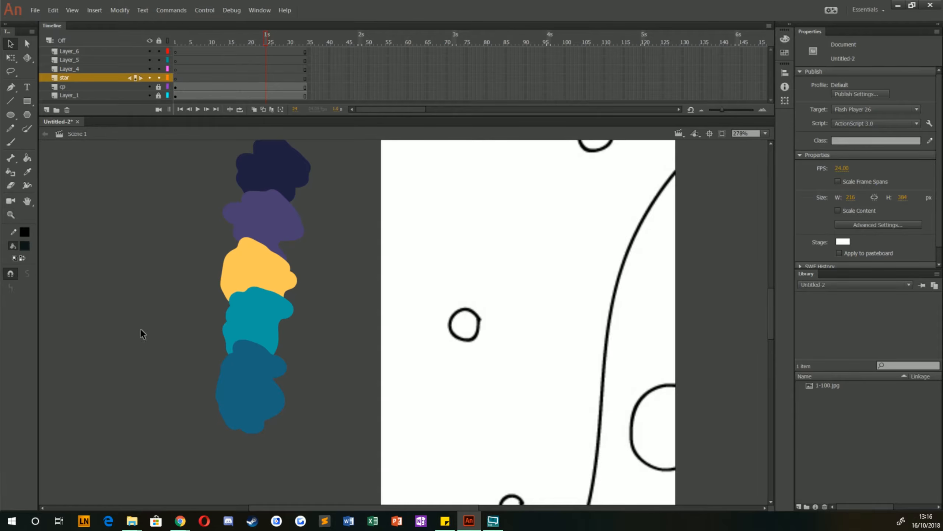
Unlock the cp and Layer_1 layers and sample the yellow swatch as the fill colour.
key(i)
drag(158, 86, 159, 95)
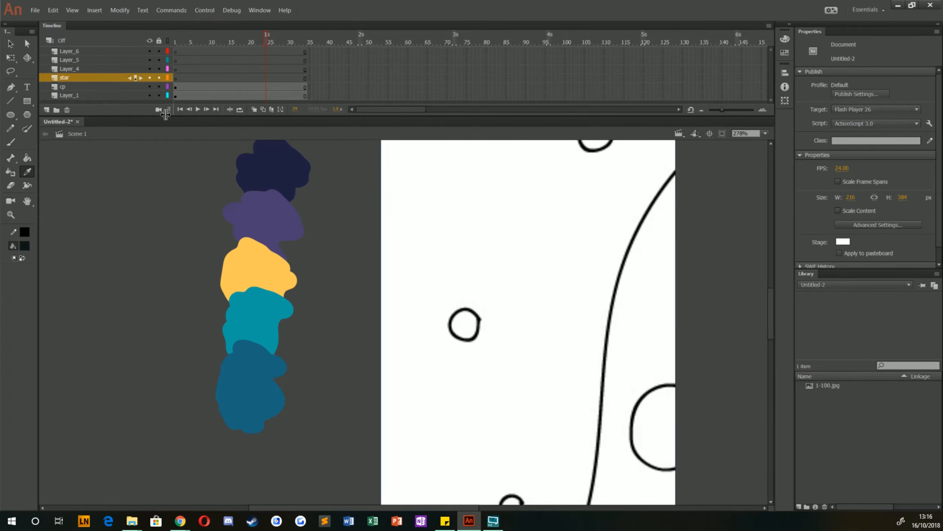
click(262, 265)
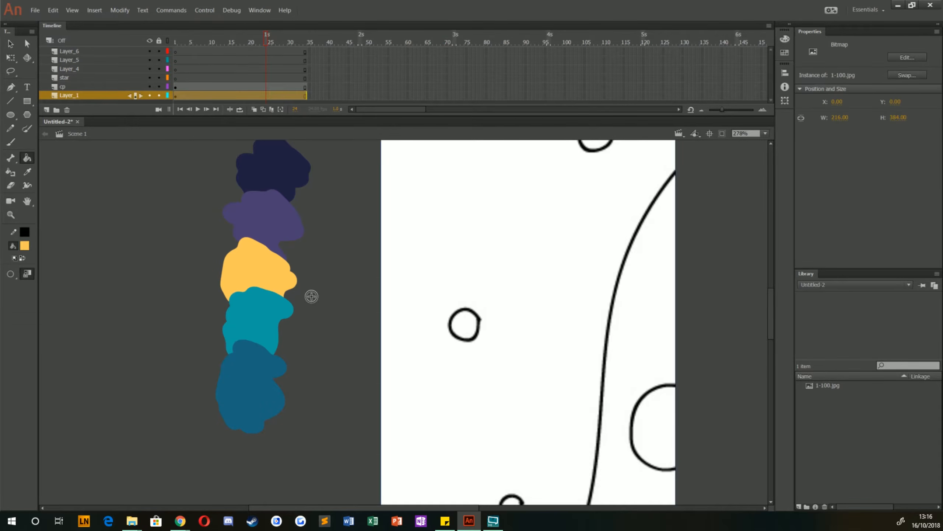
Paint a solid yellow disc over the sketch's middle-left small circle on frame 1 of the star layer.
key(b)
drag(418, 351, 271, 323)
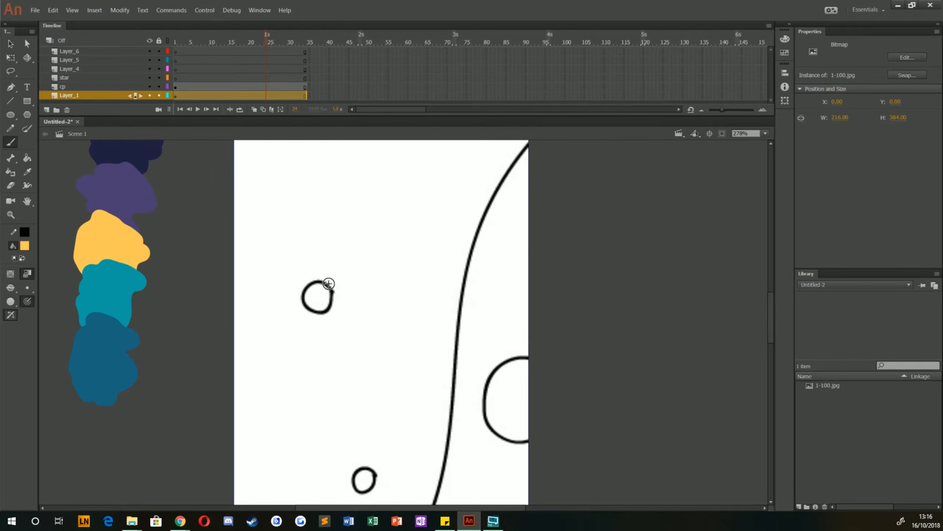
mouse_move(319, 305)
mouse_down()
mouse_move(311, 298)
mouse_move(322, 290)
mouse_move(320, 305)
mouse_move(305, 289)
mouse_up()
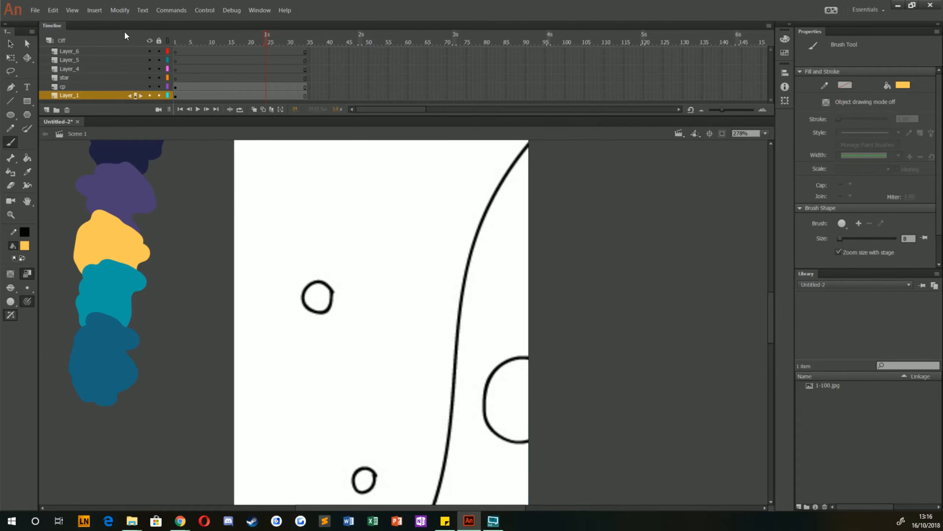
click(88, 79)
mouse_move(322, 302)
mouse_down()
mouse_move(308, 296)
mouse_move(322, 306)
mouse_move(314, 305)
mouse_up()
click(176, 78)
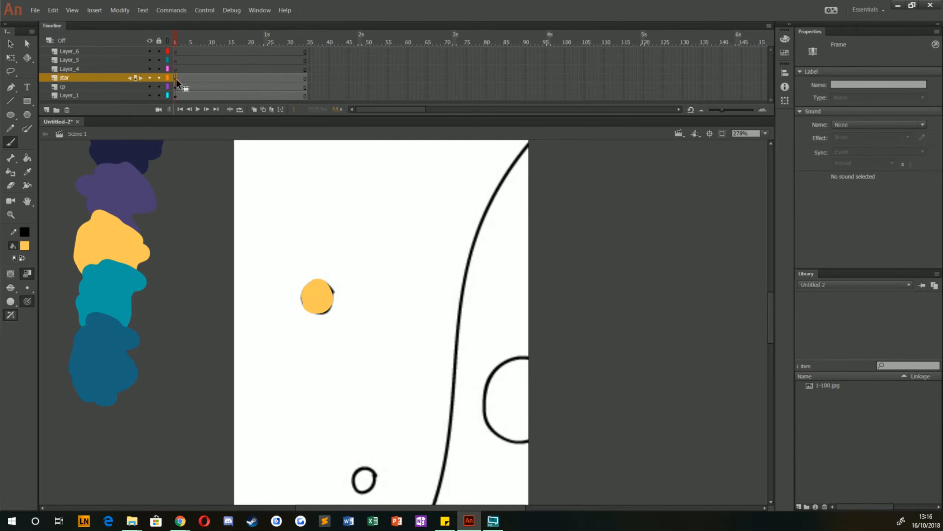
mouse_move(320, 283)
mouse_down()
mouse_move(316, 305)
mouse_move(331, 295)
mouse_move(308, 295)
mouse_move(313, 310)
mouse_up()
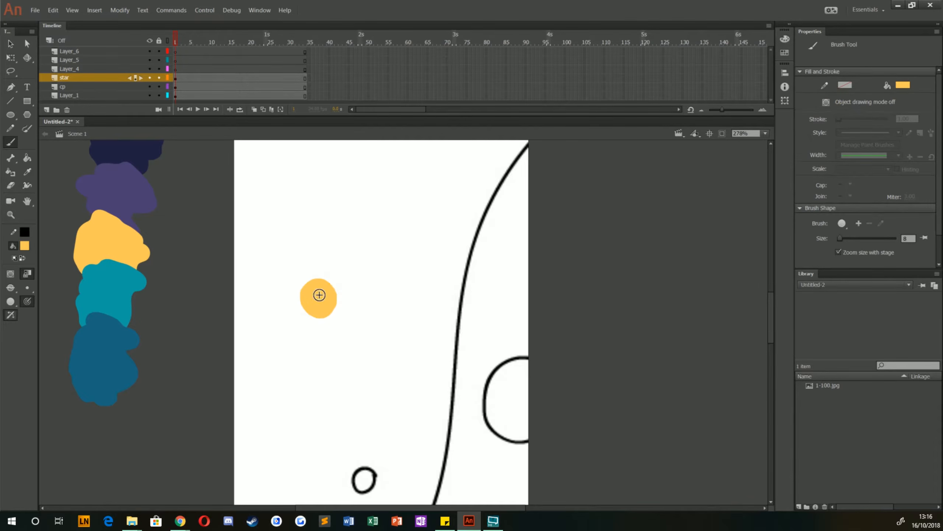
Brush broken concentric yellow arcs around the disc on the star layer to form its glow.
key(space)
mouse_move(245, 277)
mouse_down()
mouse_move(257, 401)
mouse_move(246, 173)
mouse_up()
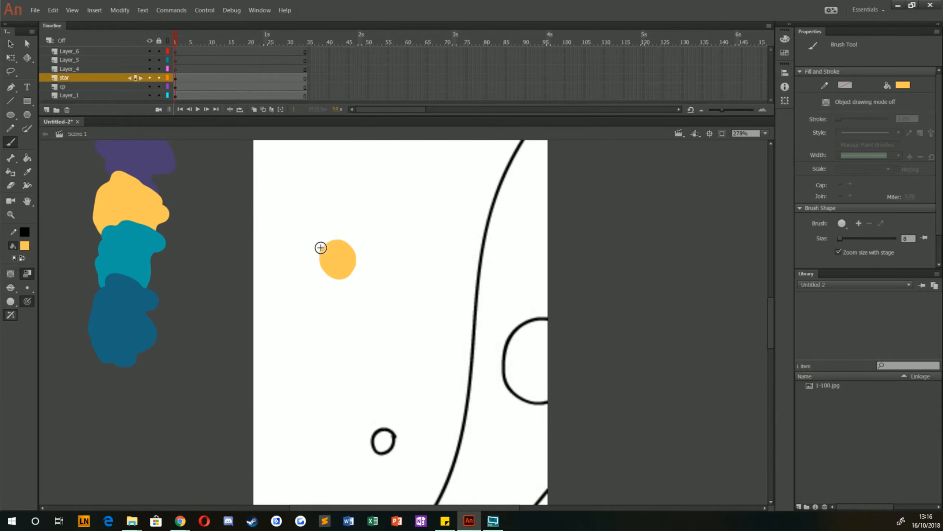
key(ctrl+z)
mouse_move(325, 237)
mouse_down()
mouse_move(316, 261)
mouse_move(364, 252)
mouse_up()
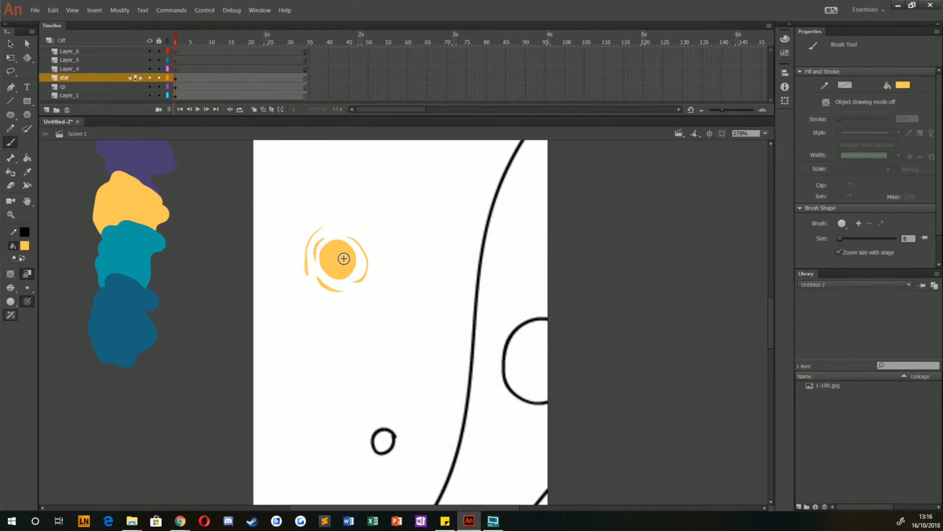
drag(349, 225, 368, 232)
drag(366, 295, 330, 306)
mouse_move(314, 214)
mouse_down()
mouse_move(294, 276)
mouse_move(304, 297)
mouse_up()
drag(384, 232, 362, 217)
drag(353, 214, 337, 215)
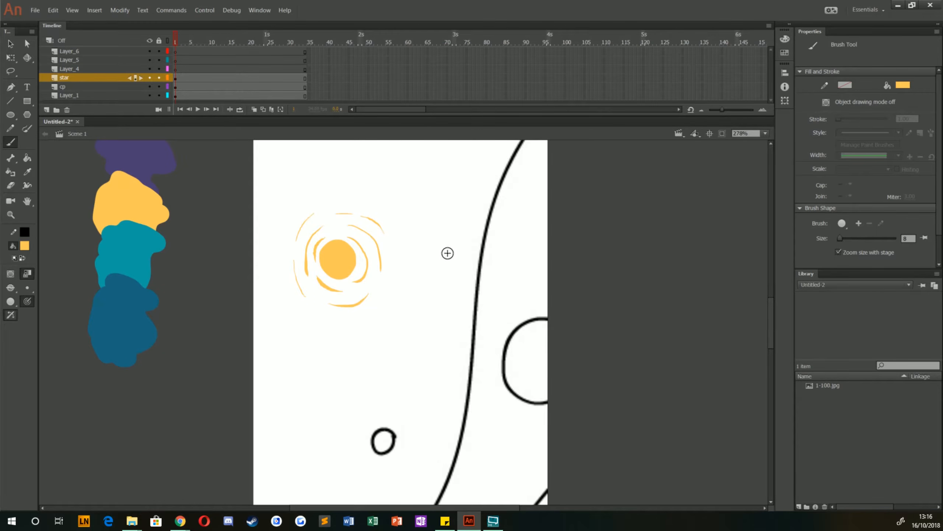
Insert a blank keyframe at frame 3 of the star layer.
drag(262, 250, 282, 303)
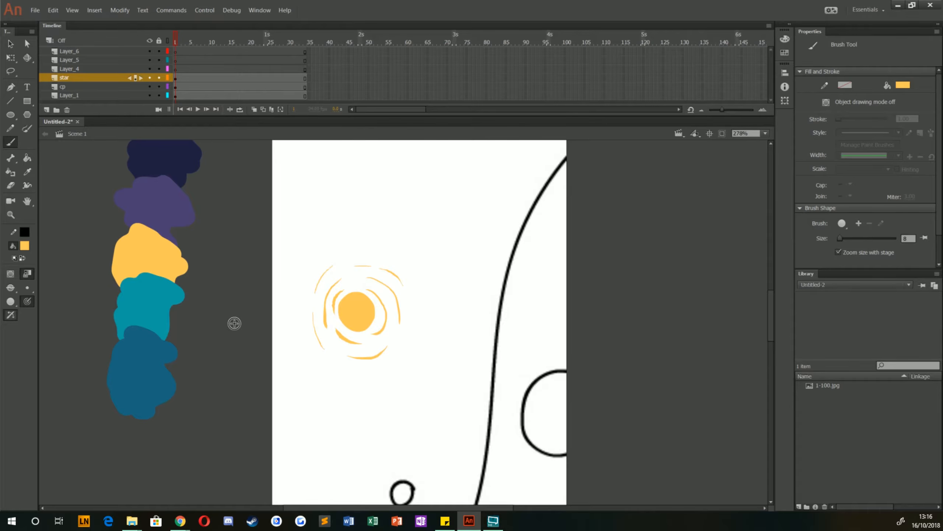
click(179, 77)
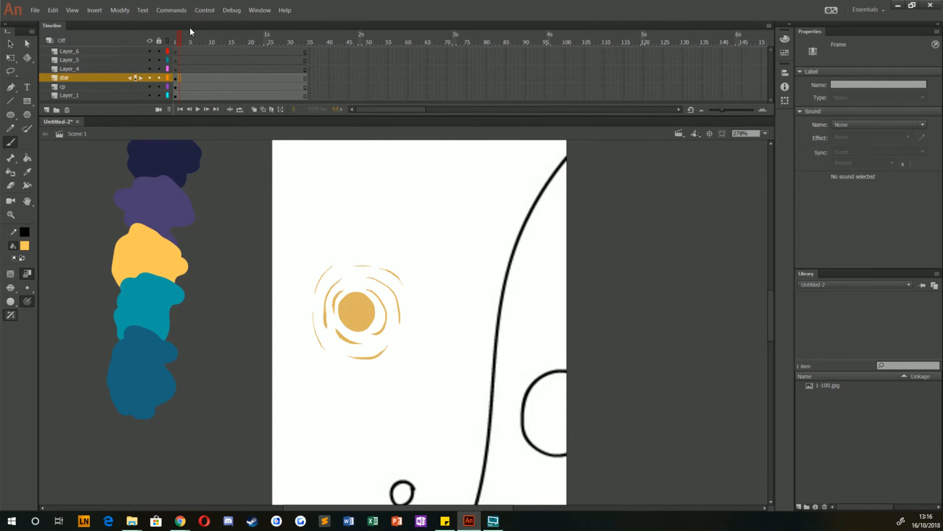
click(183, 77)
key(F7)
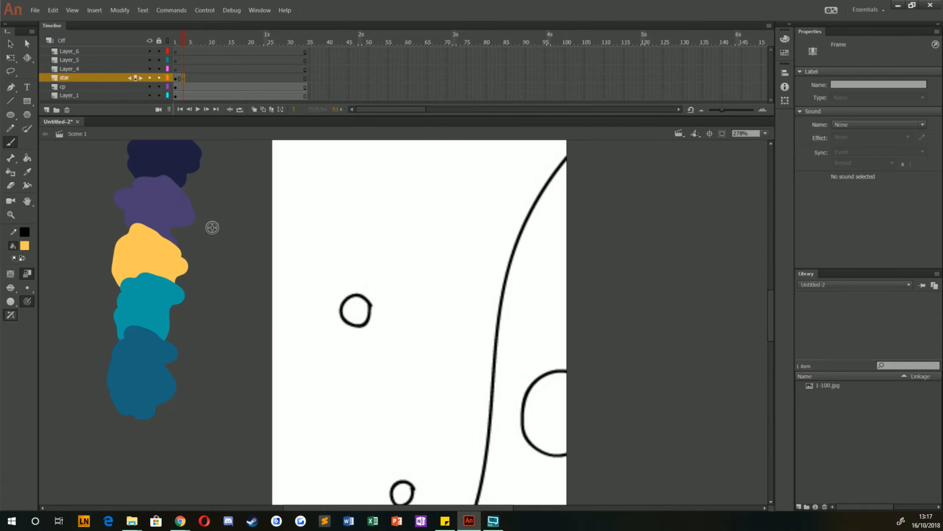
Turn on onion skinning and hide the cp and Layer_1 layers.
click(255, 110)
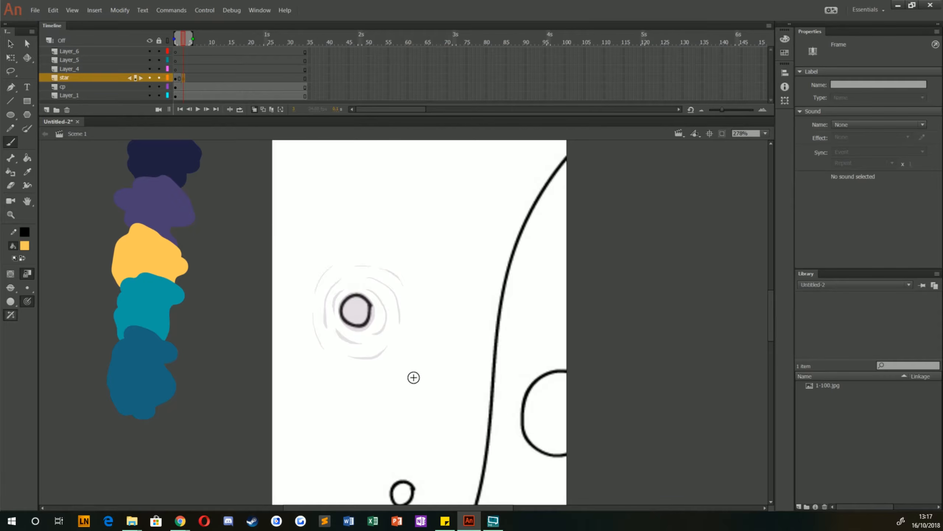
drag(150, 95, 151, 90)
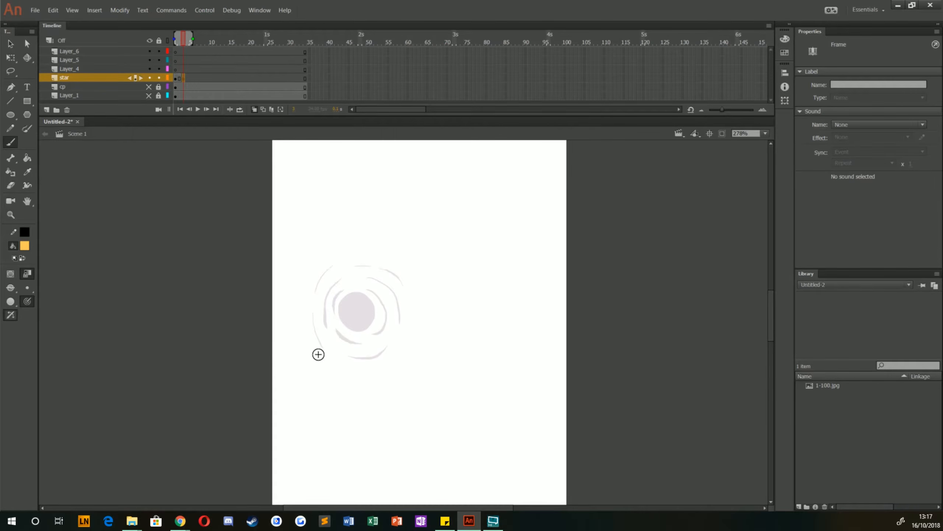
Paint a solid yellow disc over the onion-skinned disc on frame 3 of the star layer.
key(ctrl+equal)
drag(217, 321, 366, 363)
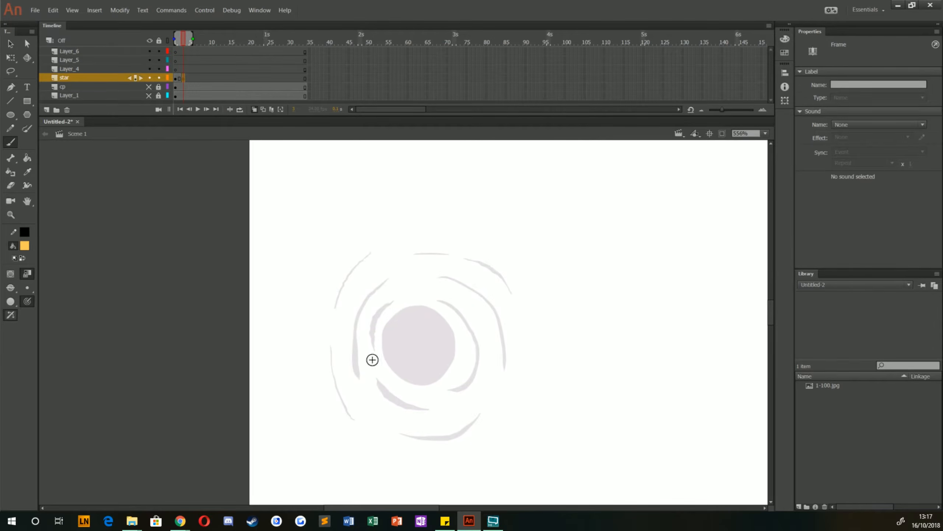
mouse_move(428, 352)
mouse_down()
mouse_move(406, 334)
mouse_move(427, 323)
mouse_move(410, 370)
mouse_move(427, 312)
mouse_move(413, 361)
mouse_move(453, 345)
mouse_move(445, 325)
mouse_move(404, 316)
mouse_move(388, 335)
mouse_move(396, 361)
mouse_move(421, 374)
mouse_move(443, 365)
mouse_move(444, 339)
mouse_move(441, 362)
mouse_move(420, 375)
mouse_move(396, 362)
mouse_move(407, 323)
mouse_move(439, 343)
mouse_move(412, 336)
mouse_up()
key(ctrl+z)
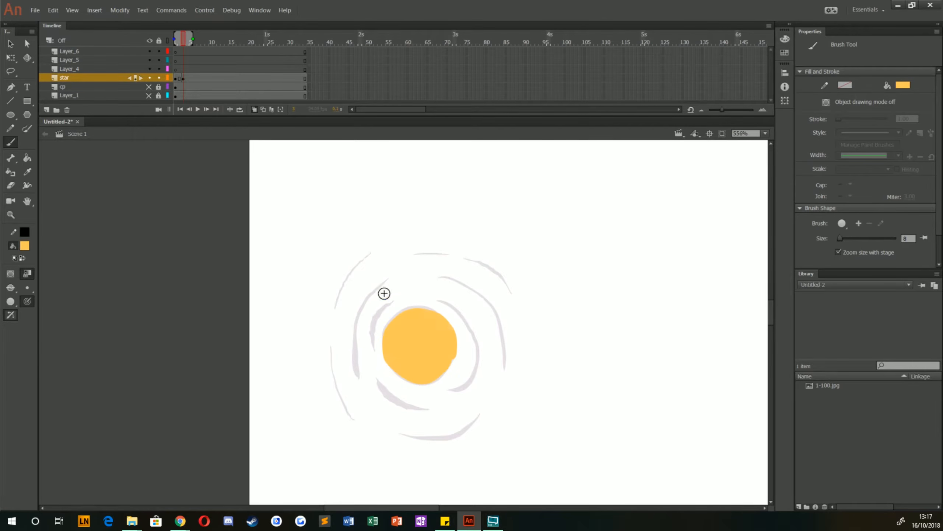
Brush broken concentric yellow arcs around the disc on frame 3, roughly following the onion-skinned arcs of frame 1.
mouse_move(425, 407)
mouse_down()
mouse_move(401, 403)
mouse_move(380, 372)
mouse_up()
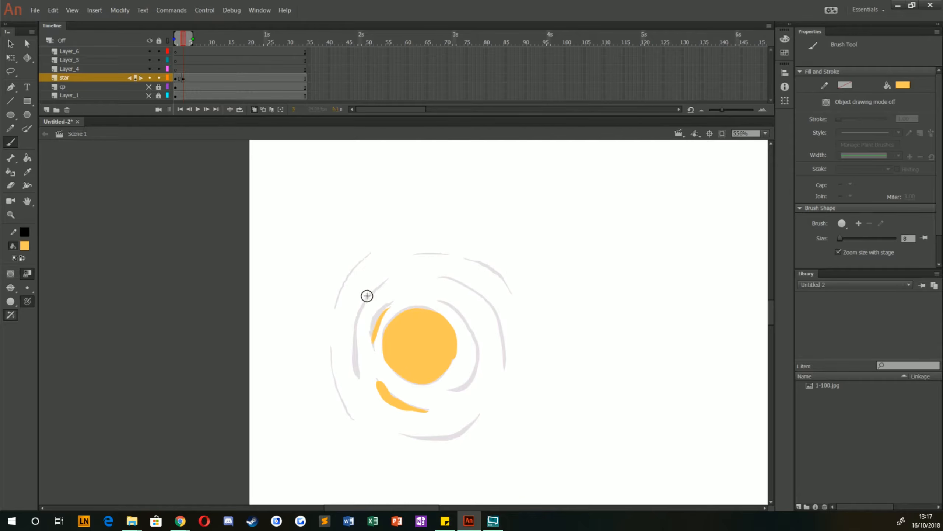
mouse_move(384, 285)
mouse_down()
mouse_move(356, 338)
mouse_move(360, 377)
mouse_up()
drag(369, 255, 336, 307)
drag(331, 347, 349, 413)
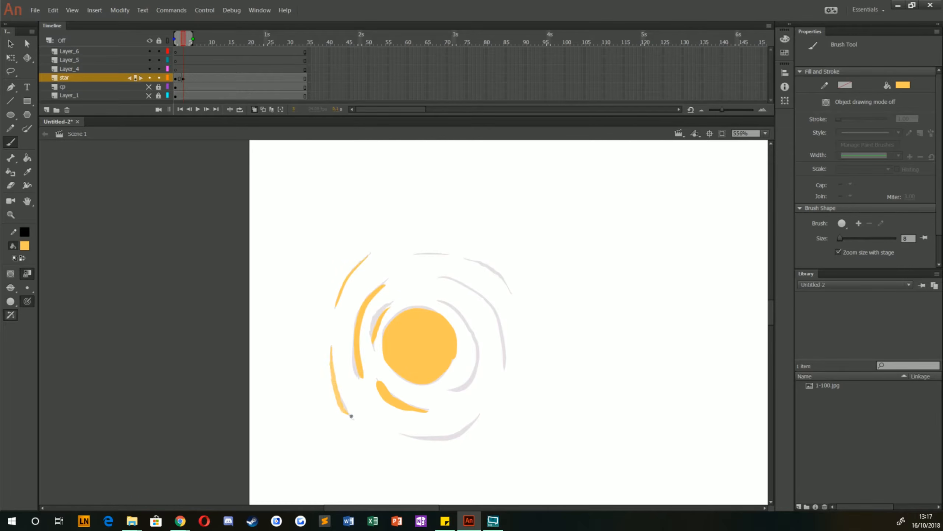
drag(408, 437, 479, 423)
mouse_move(457, 388)
mouse_down()
mouse_move(466, 323)
mouse_move(450, 307)
mouse_move(498, 364)
mouse_up()
drag(509, 292, 477, 265)
drag(408, 251, 447, 256)
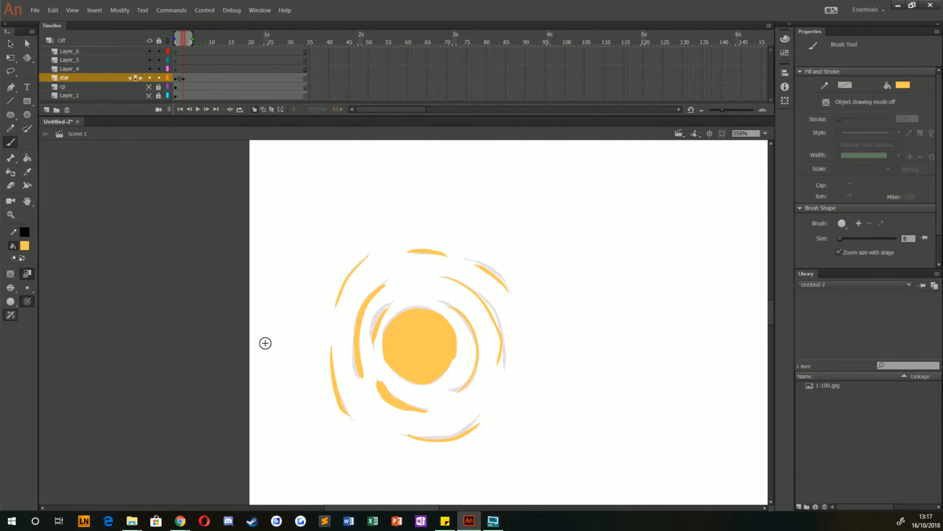
Preview the motion between the first star drawings with onion skinning off, and turn onion skinning back on.
click(178, 68)
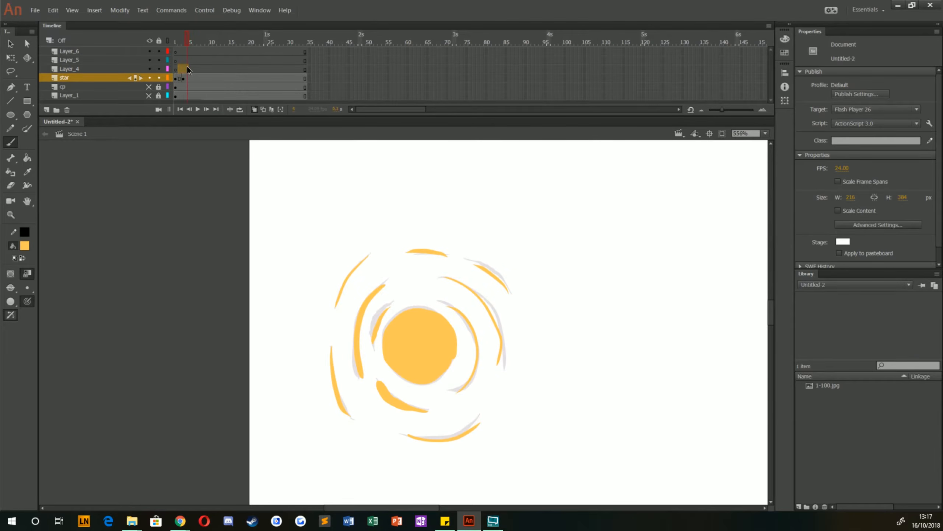
click(254, 109)
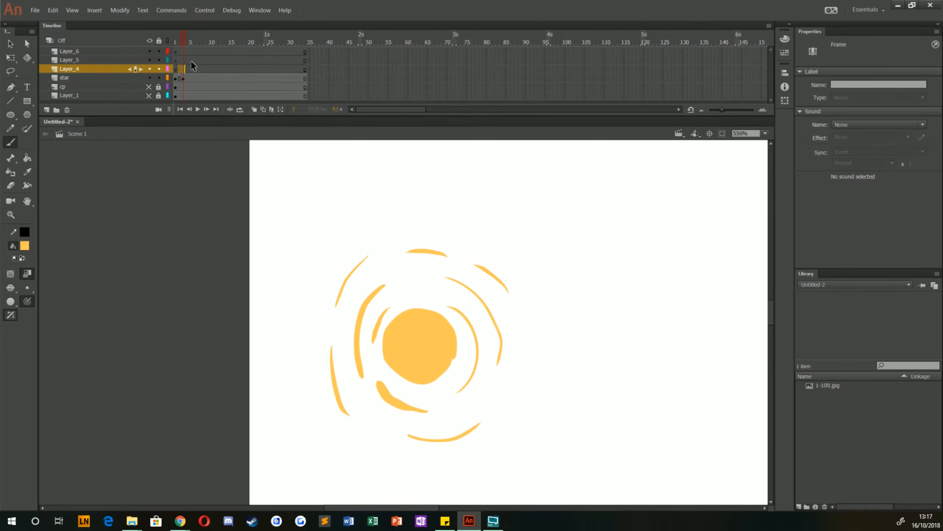
mouse_move(197, 62)
mouse_down()
mouse_move(168, 62)
mouse_move(196, 62)
mouse_move(179, 61)
mouse_up()
click(252, 109)
Insert blank keyframes on every second frame of the star layer from frame 5 to frame 25.
click(194, 76)
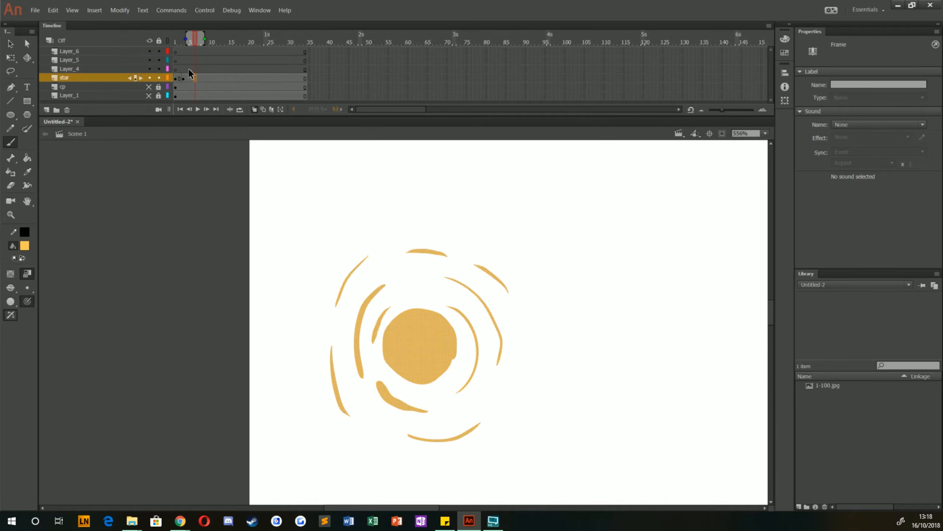
click(192, 76)
key(F7)
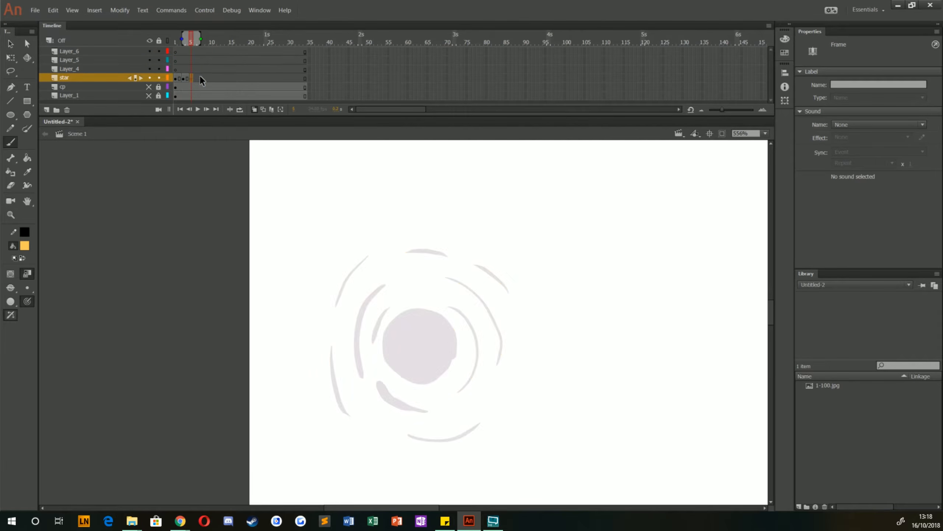
click(199, 74)
key(F7)
click(206, 77)
key(F7)
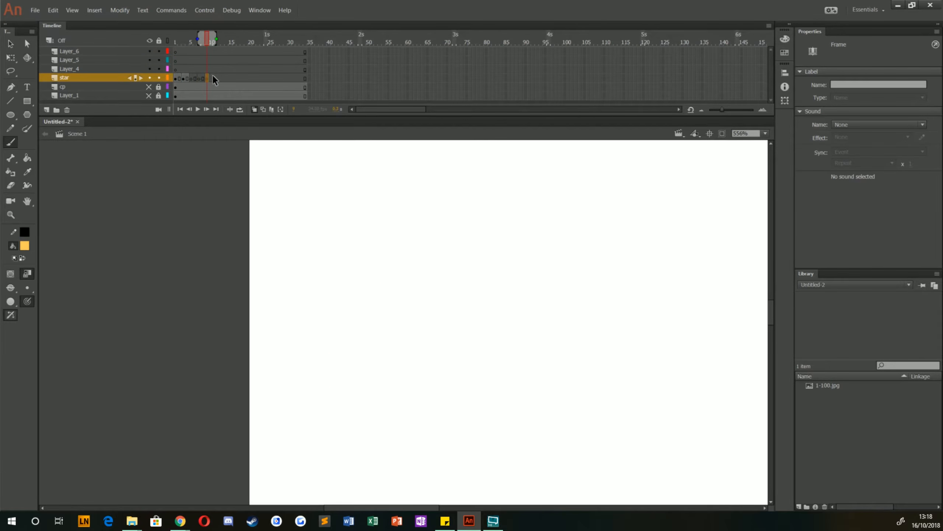
click(215, 77)
key(F7)
click(222, 76)
key(F7)
click(231, 75)
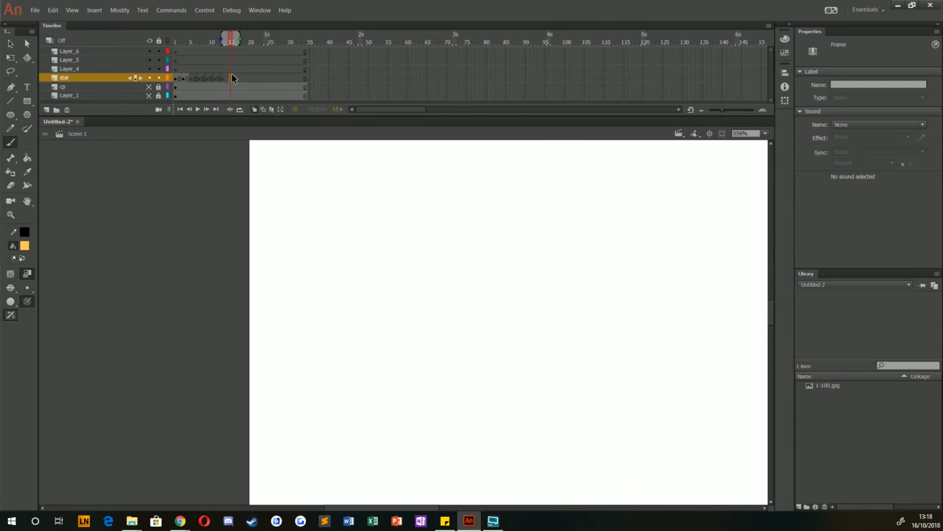
key(F7)
click(239, 78)
key(F7)
click(247, 76)
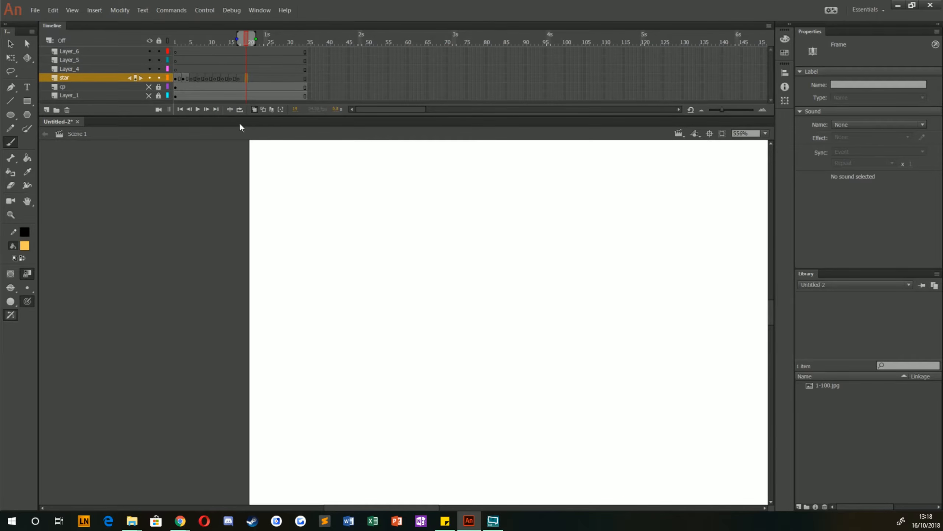
key(F7)
click(255, 78)
key(F7)
click(262, 77)
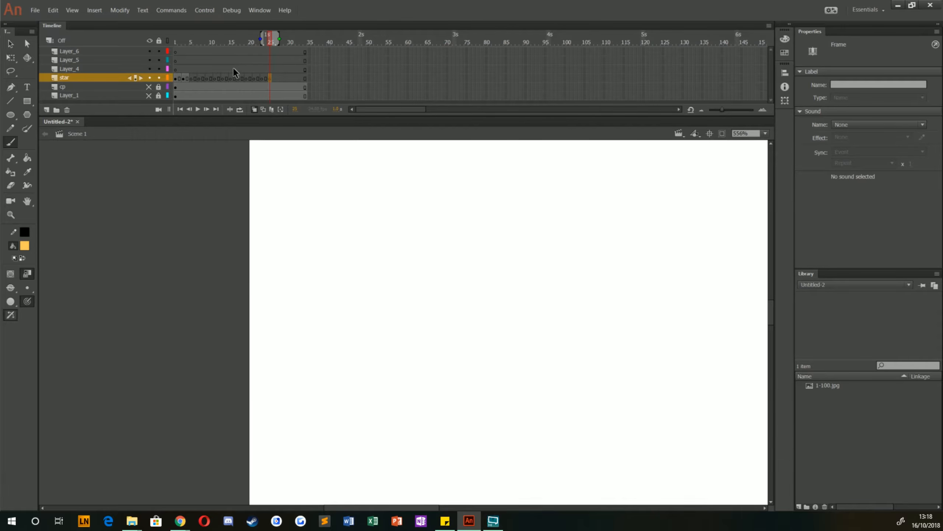
key(comma)
click(270, 76)
Copy the star artwork from frame 1 and paste it on frame 25 of the star layer.
click(176, 77)
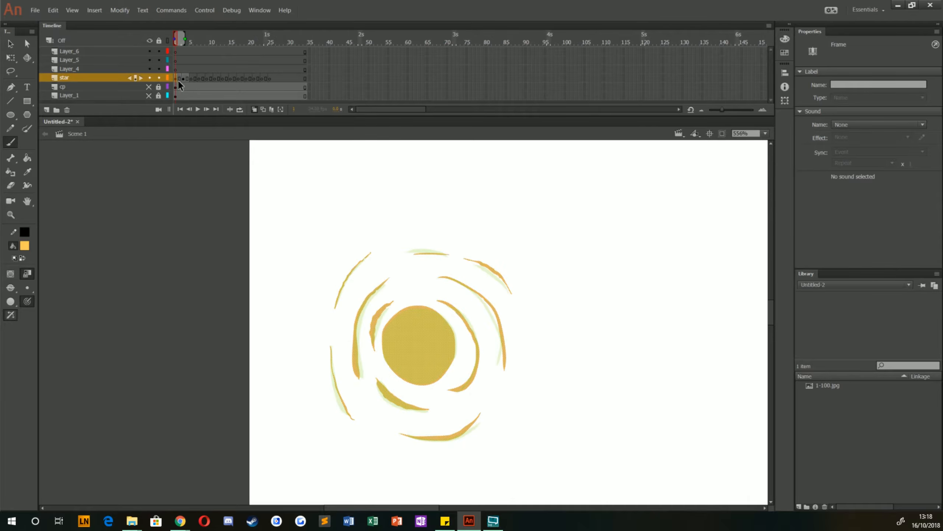
click(269, 77)
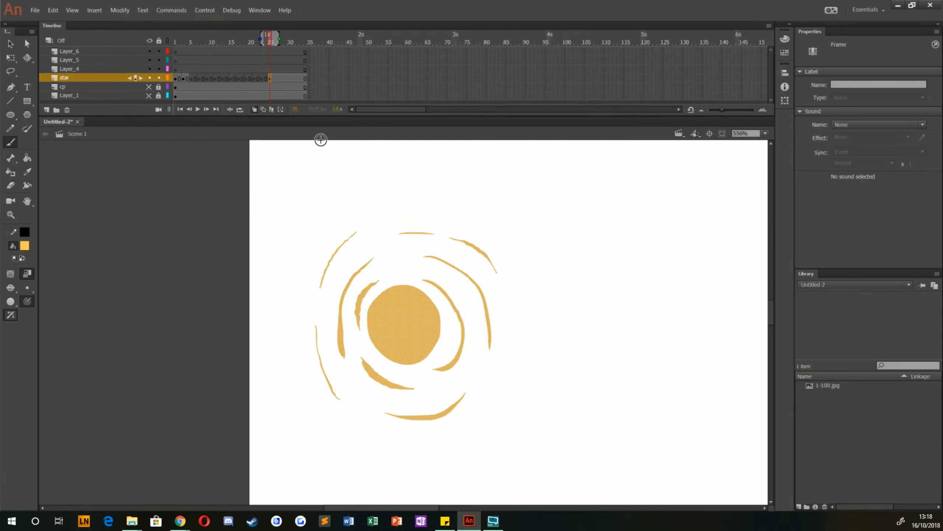
Paint a solid yellow disc on frame 23 of the star layer over the onion-skinned disc of frame 25.
click(262, 78)
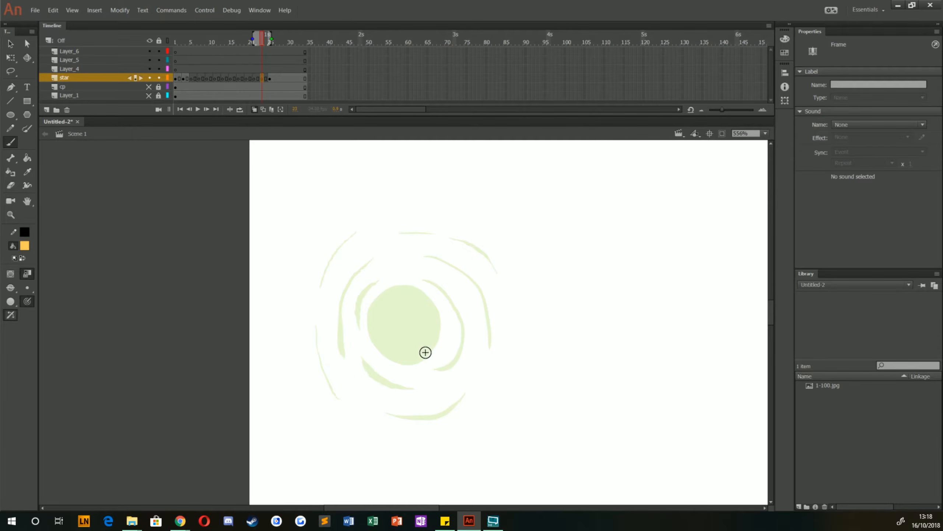
drag(426, 353, 434, 346)
mouse_move(419, 295)
mouse_down()
mouse_move(377, 300)
mouse_move(377, 339)
mouse_move(400, 355)
mouse_move(433, 339)
mouse_move(419, 356)
mouse_move(389, 348)
mouse_move(411, 357)
mouse_move(429, 345)
mouse_move(416, 351)
mouse_move(384, 329)
mouse_move(420, 295)
mouse_move(395, 294)
mouse_move(383, 304)
mouse_move(382, 340)
mouse_move(383, 307)
mouse_move(375, 324)
mouse_move(408, 316)
mouse_move(421, 333)
mouse_move(401, 322)
mouse_move(433, 323)
mouse_up()
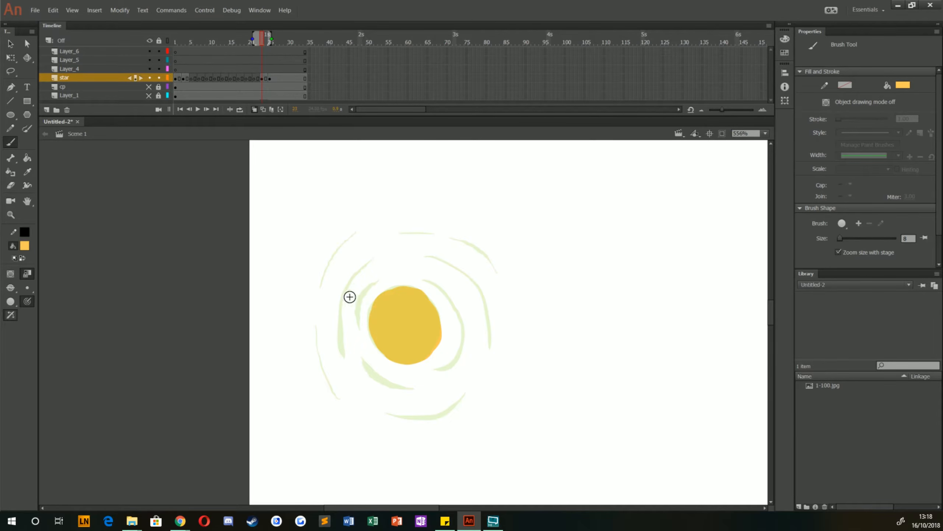
Brush broken yellow arcs around the disc on frame 23, roughly following the onion-skinned arcs of frame 25.
drag(379, 284, 362, 322)
key(ctrl+z)
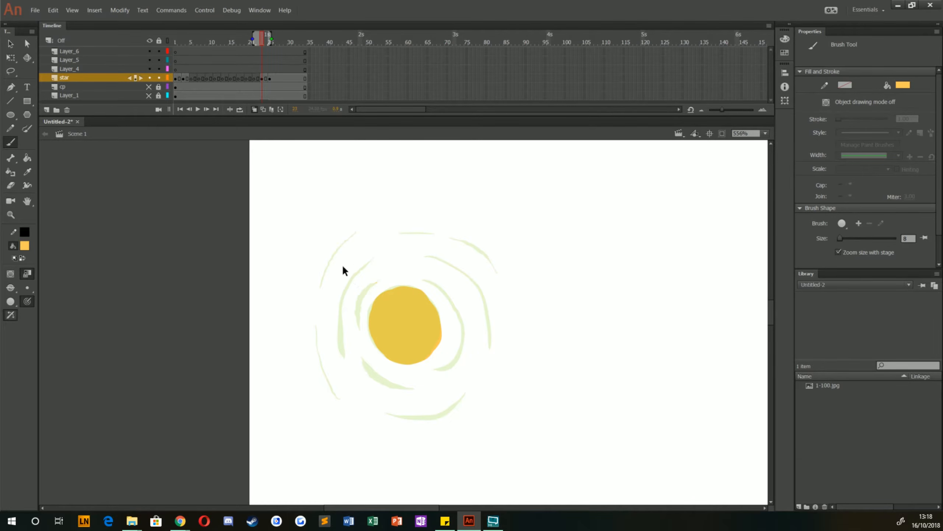
drag(379, 281, 364, 326)
key(ctrl+z)
drag(376, 283, 356, 328)
drag(368, 264, 344, 358)
drag(351, 234, 321, 285)
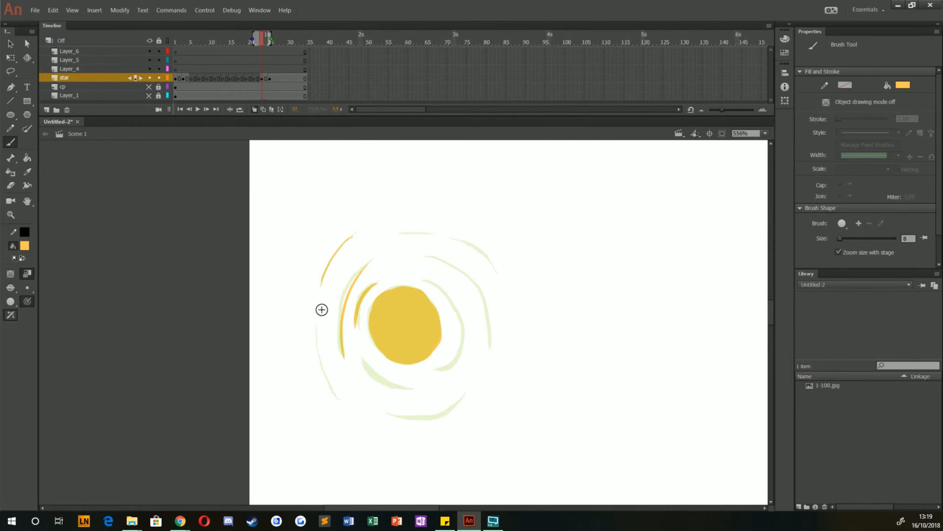
drag(318, 328, 336, 398)
mouse_move(366, 361)
mouse_down()
mouse_move(388, 385)
mouse_move(410, 389)
mouse_move(408, 419)
mouse_up()
mouse_move(442, 368)
mouse_down()
mouse_move(460, 349)
mouse_move(430, 286)
mouse_move(492, 347)
mouse_up()
mouse_move(493, 263)
mouse_down()
mouse_move(454, 240)
mouse_move(399, 232)
mouse_up()
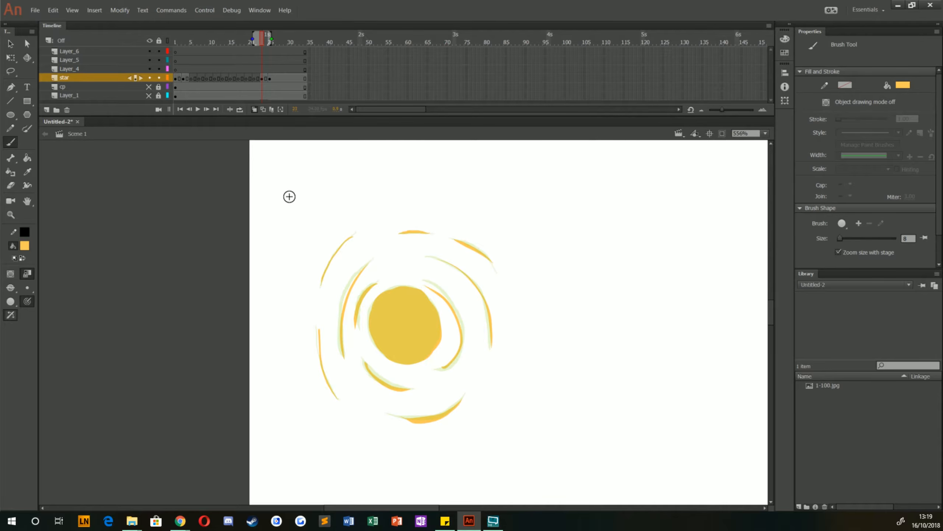
Compare the star's position on frames 1, 23 and 25, and paste frame 1's artwork in place on frame 21 as an alignment reference.
click(271, 70)
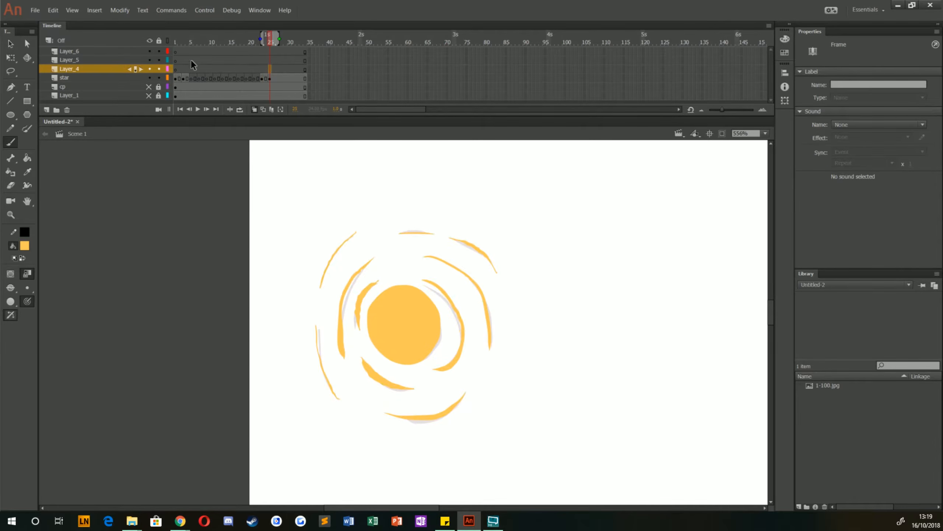
click(177, 78)
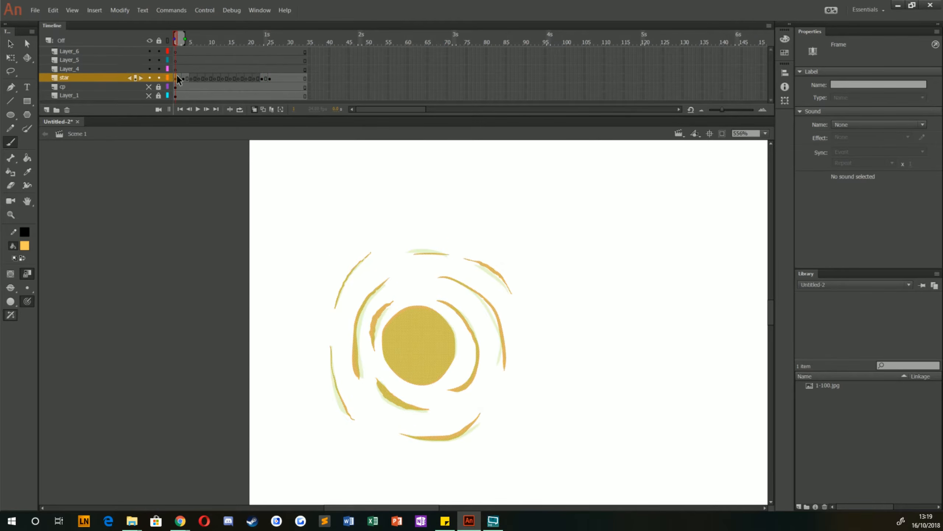
click(269, 79)
click(263, 78)
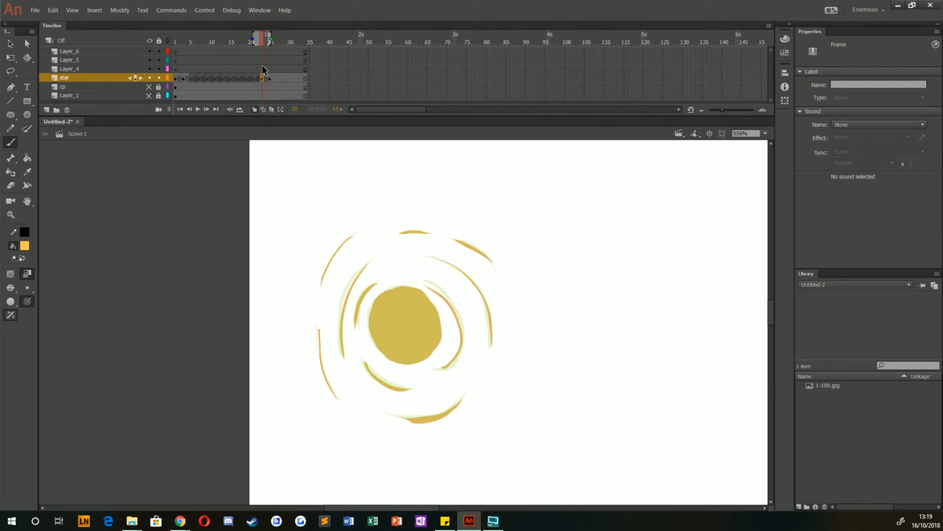
click(272, 78)
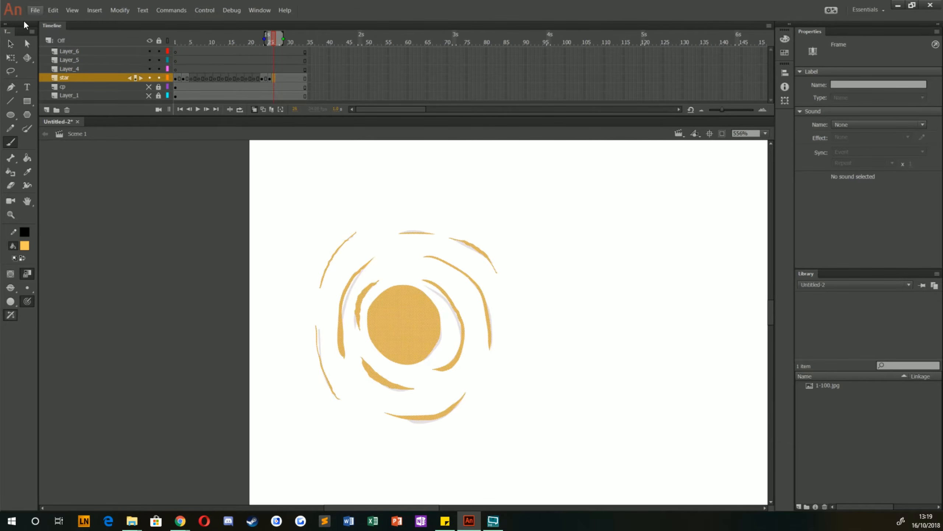
key(v)
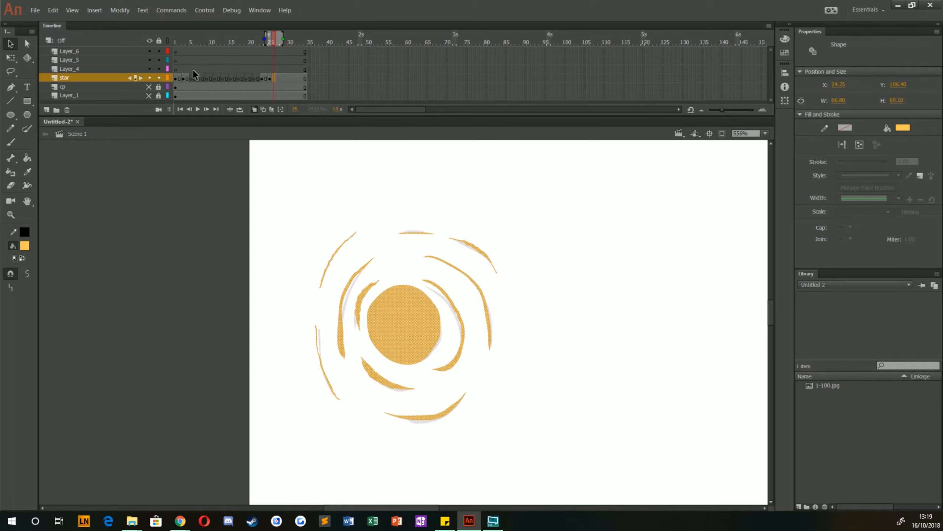
click(176, 77)
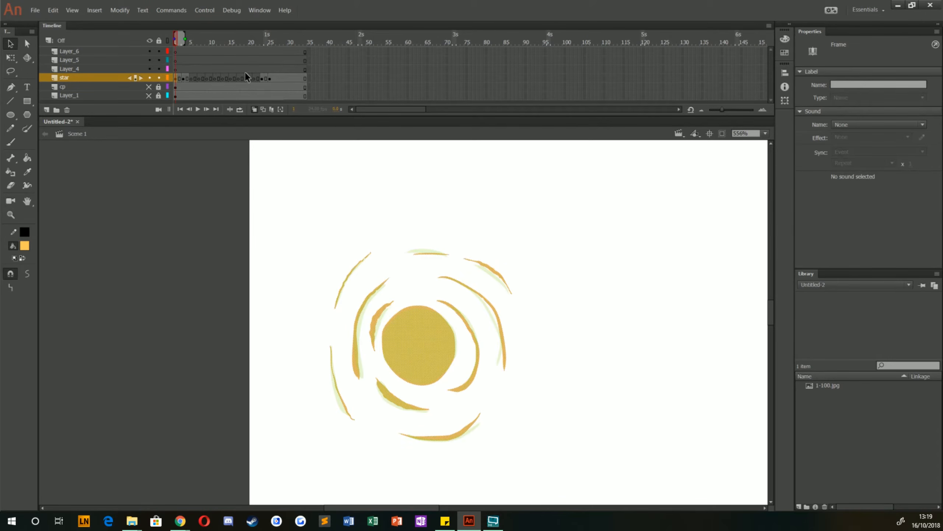
click(255, 79)
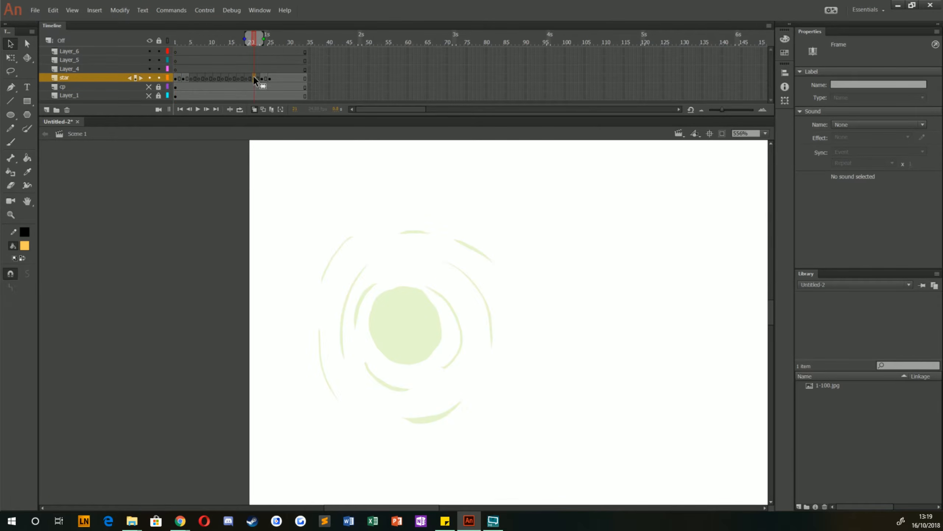
click(52, 10)
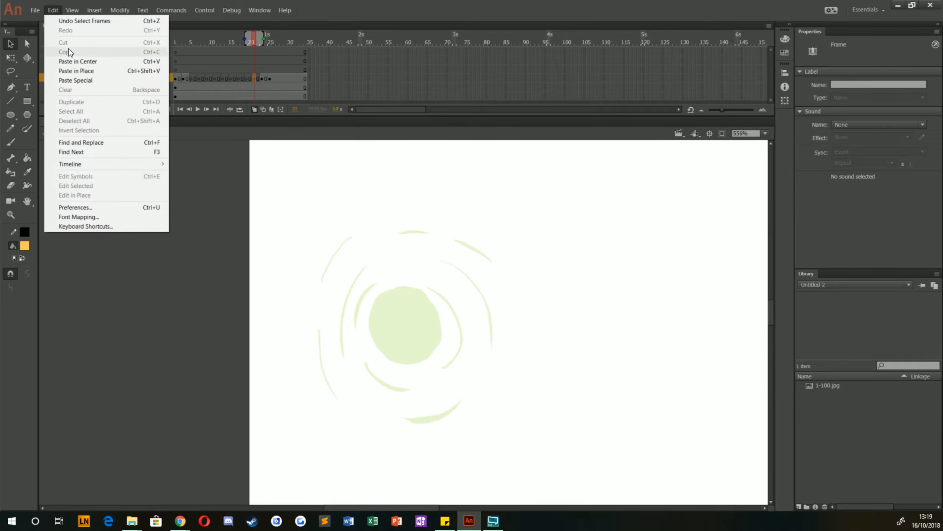
click(76, 72)
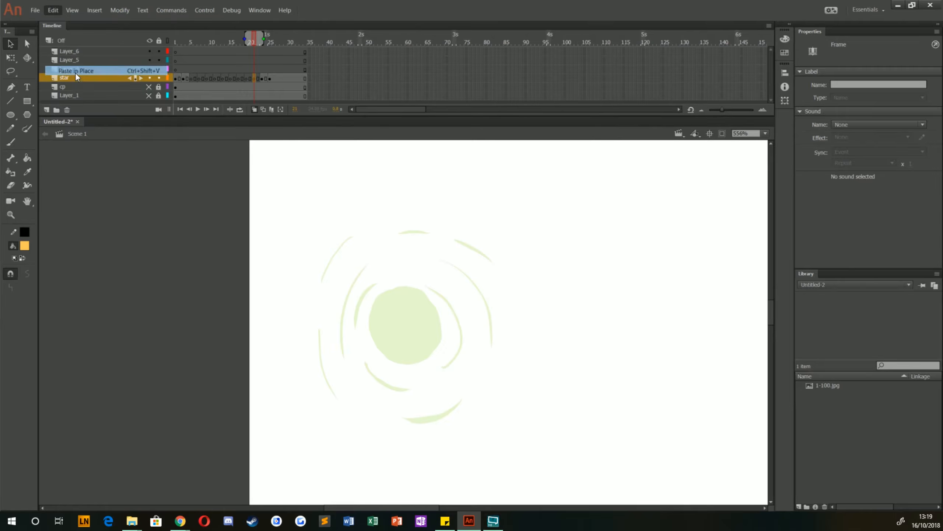
Nudge the star drawing on frame 23 to line up with the onion-skinned reference copy on frame 21.
click(262, 79)
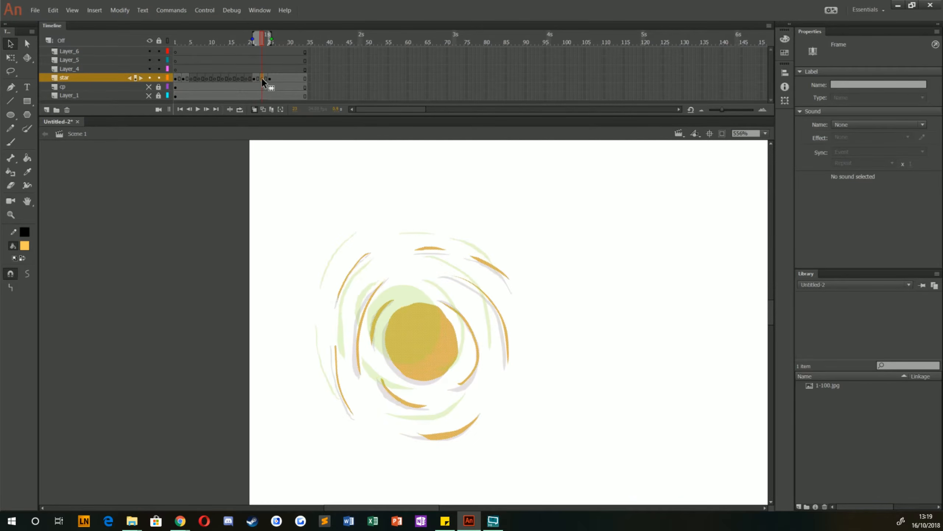
key(Down)
key(Down)
key(Left)
key(Left)
key(Right)
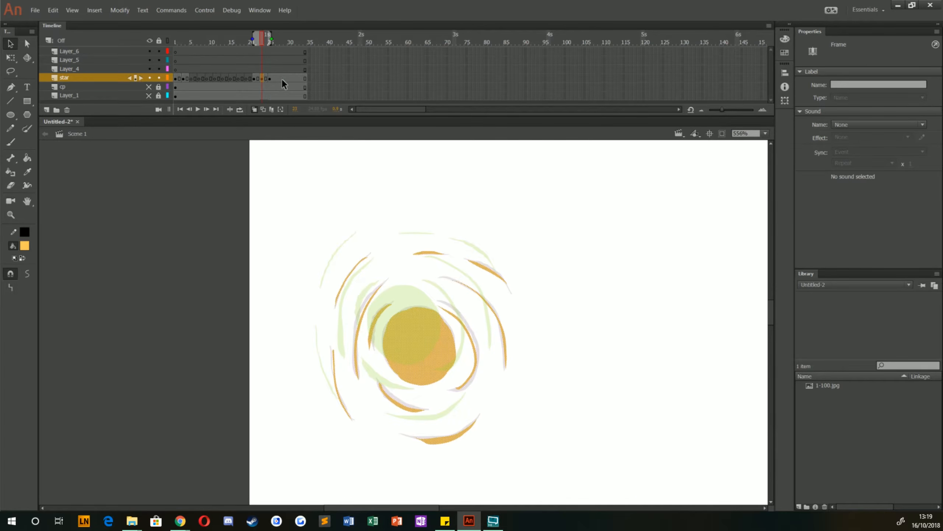
Nudge the star drawing on frame 25 down and right to line up with the onion-skinned drawing of frame 23.
click(270, 79)
key(shift+Down)
key(shift+Down)
key(shift+Down)
key(shift+Right)
key(shift+Right)
key(shift+Right)
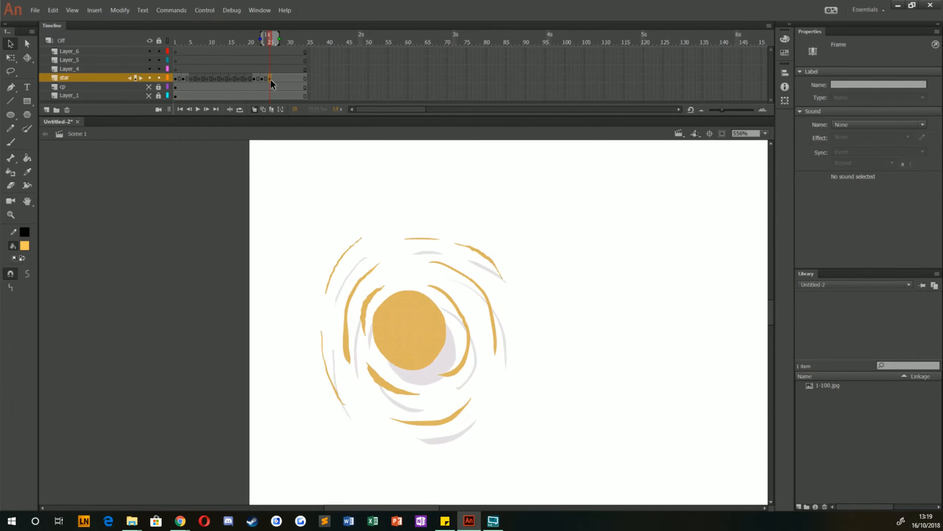
key(Left)
key(Left)
key(Up)
key(Down)
key(Down)
key(Down)
key(Down)
key(Down)
key(Down)
key(Down)
key(Down)
key(Down)
key(Down)
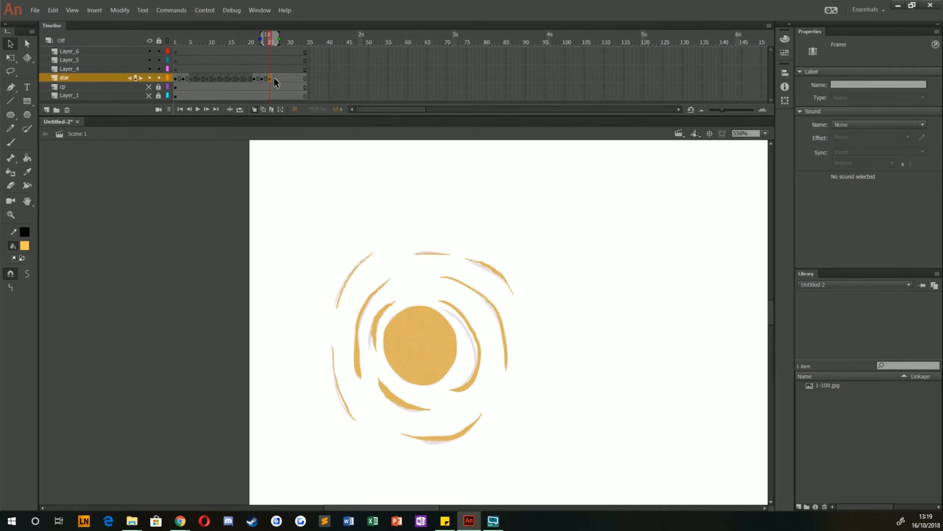
key(Left)
key(Up)
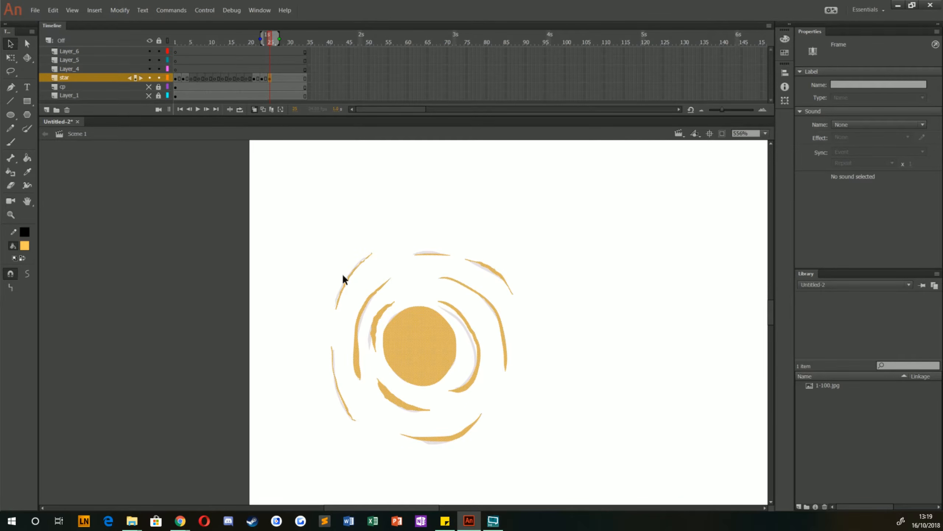
Delete the reference copy of the star from frame 21 of the star layer.
click(255, 76)
key(Delete)
click(272, 78)
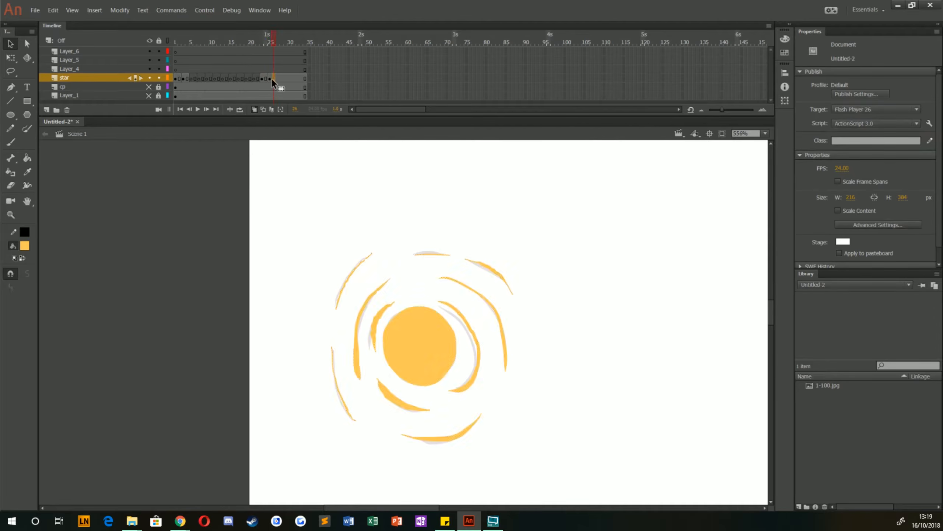
Compare the star on frames 1 and 25, and remove every frame after frame 25 from all layers.
click(176, 78)
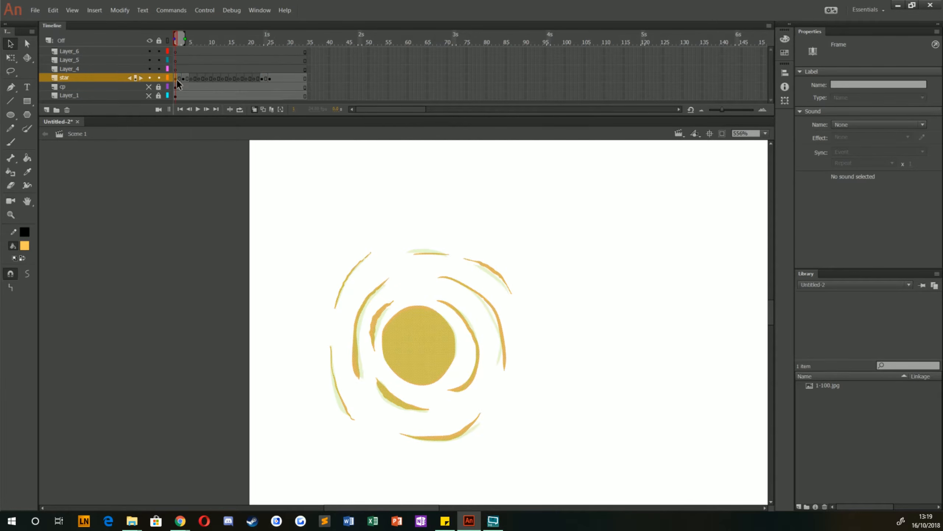
click(271, 78)
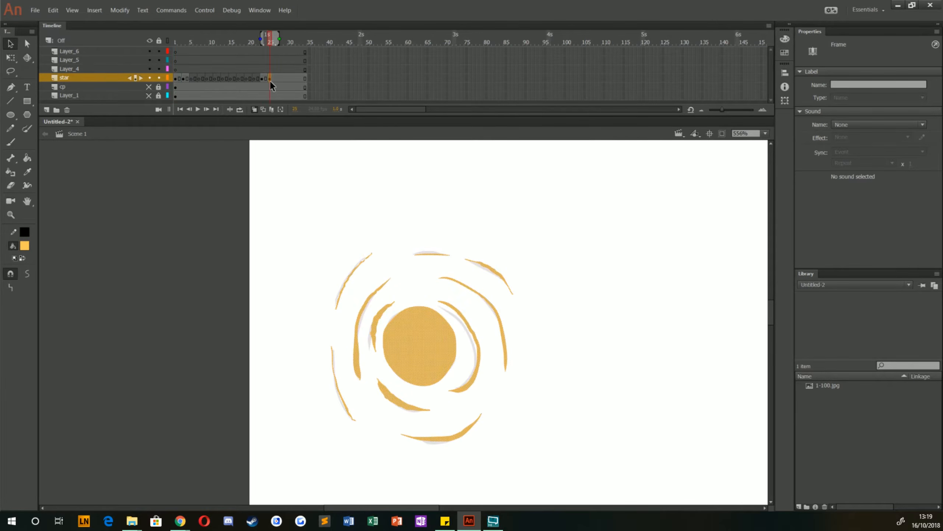
click(176, 78)
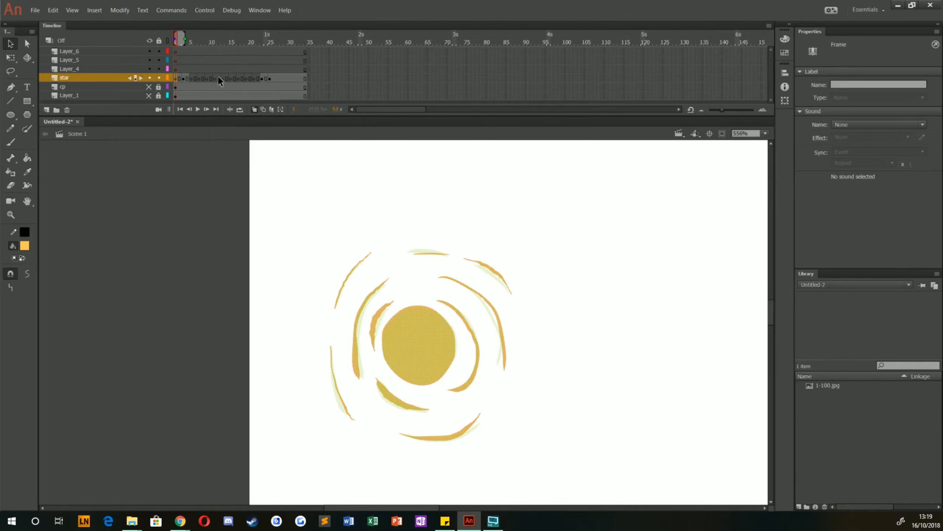
click(272, 77)
drag(304, 95, 272, 45)
right_click(276, 66)
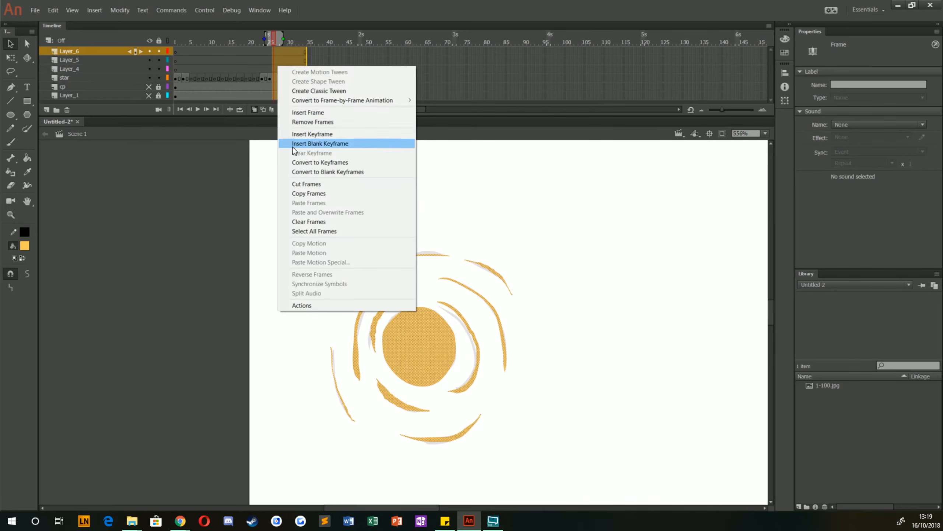
click(289, 134)
Remove frame 25 from all layers, and compare the star on frames 24 and 1.
click(266, 68)
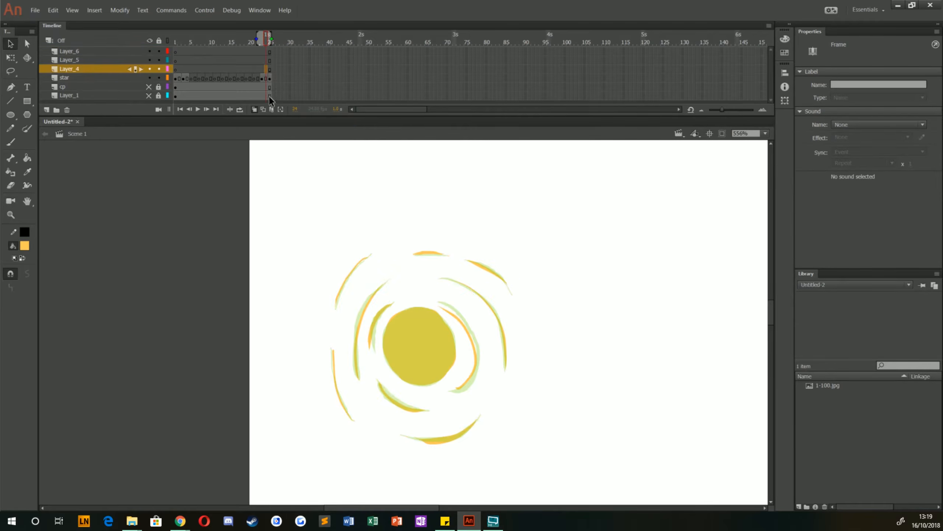
click(273, 52)
right_click(270, 63)
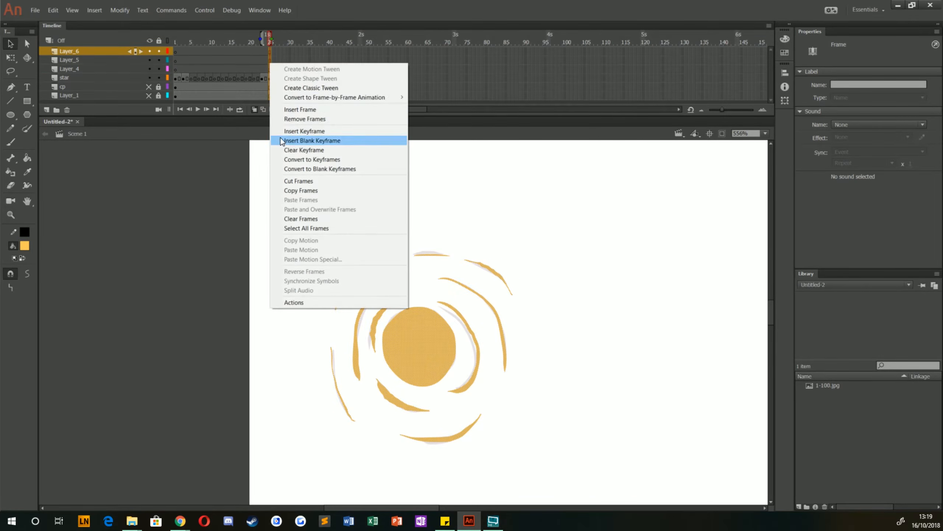
click(283, 122)
click(267, 78)
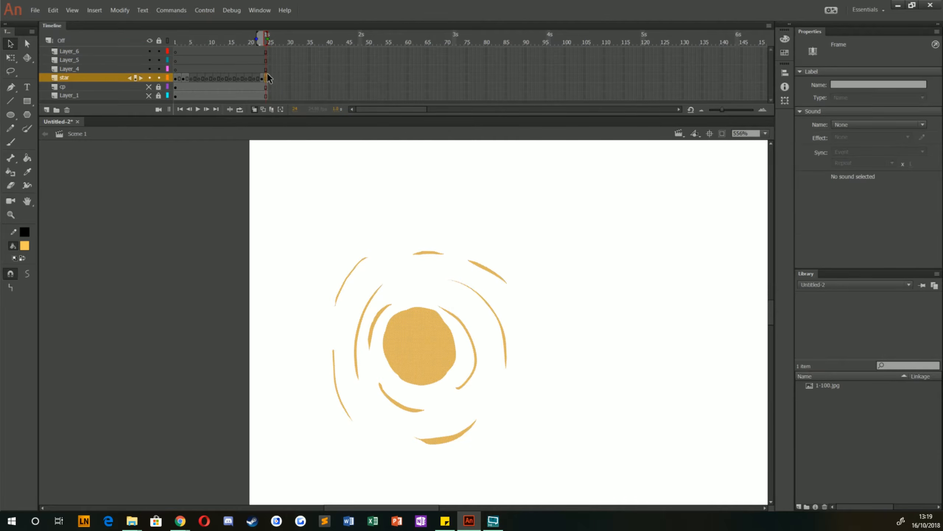
click(176, 79)
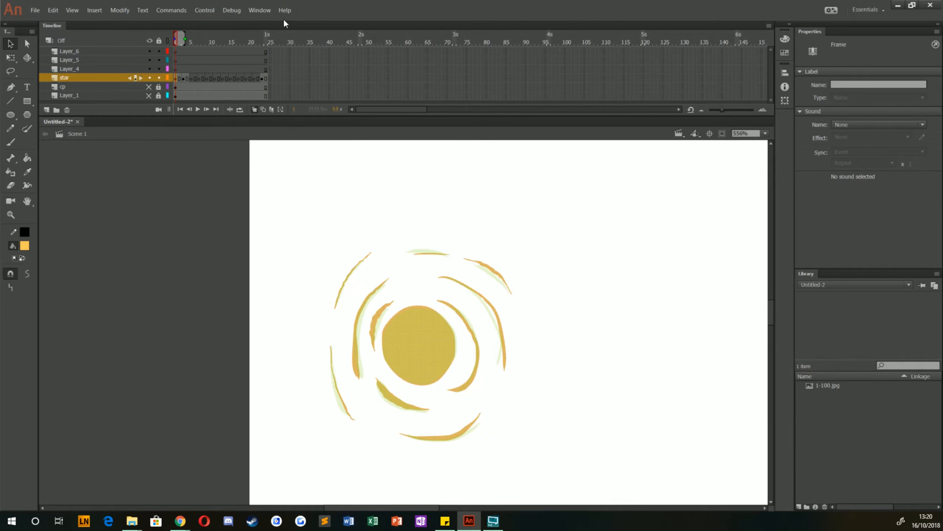
Brush the star's filled yellow core and its surrounding glow arcs on frame 5 over the onion-skinned drawing.
click(191, 78)
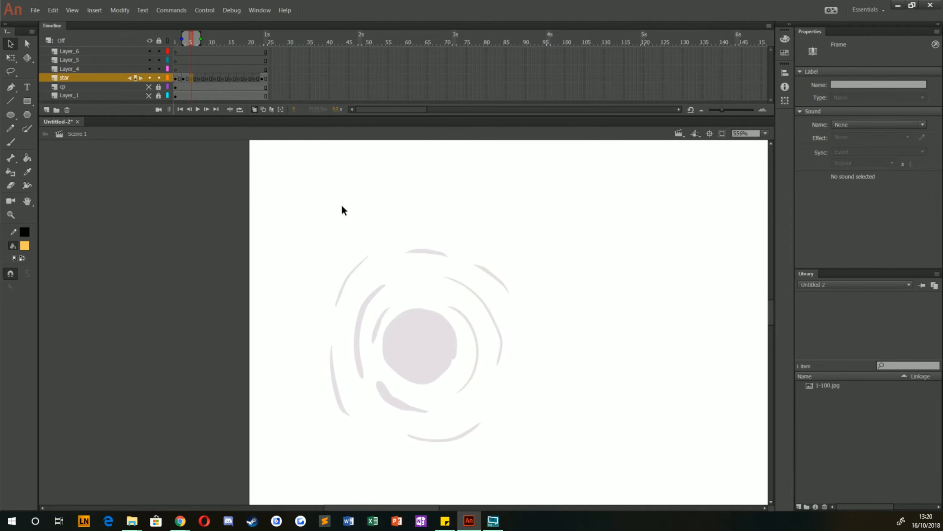
key(b)
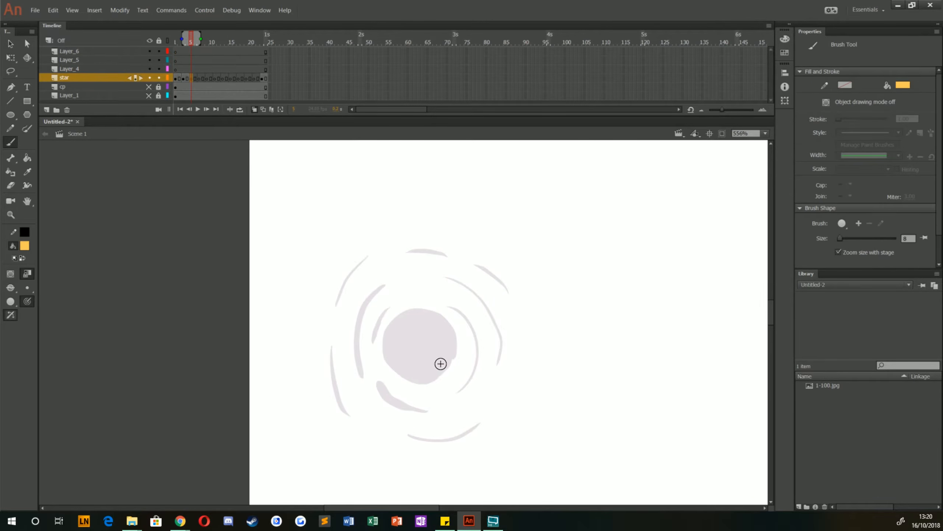
mouse_move(440, 363)
mouse_down()
mouse_move(446, 327)
mouse_move(399, 317)
mouse_move(389, 331)
mouse_move(399, 370)
mouse_move(423, 376)
mouse_move(447, 353)
mouse_move(438, 335)
mouse_move(405, 332)
mouse_move(419, 352)
mouse_up()
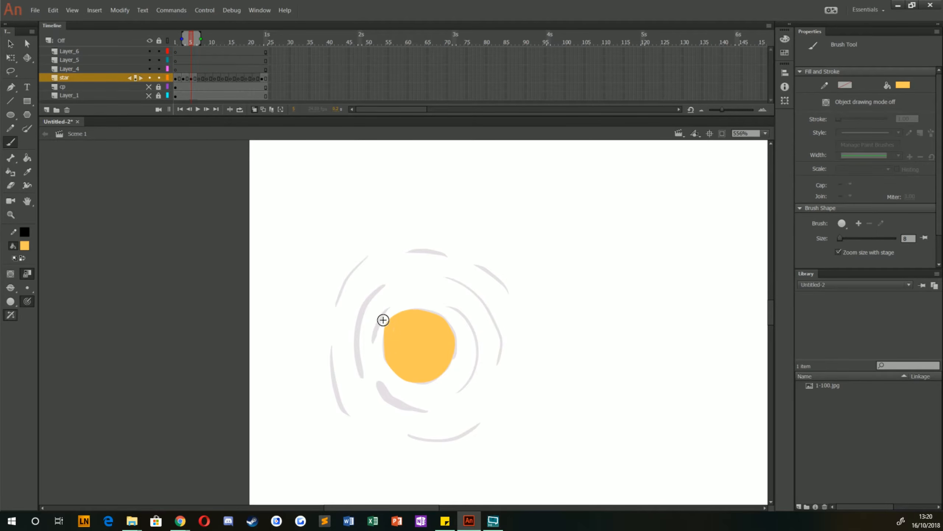
mouse_move(372, 295)
mouse_down()
mouse_move(357, 342)
mouse_move(366, 373)
mouse_up()
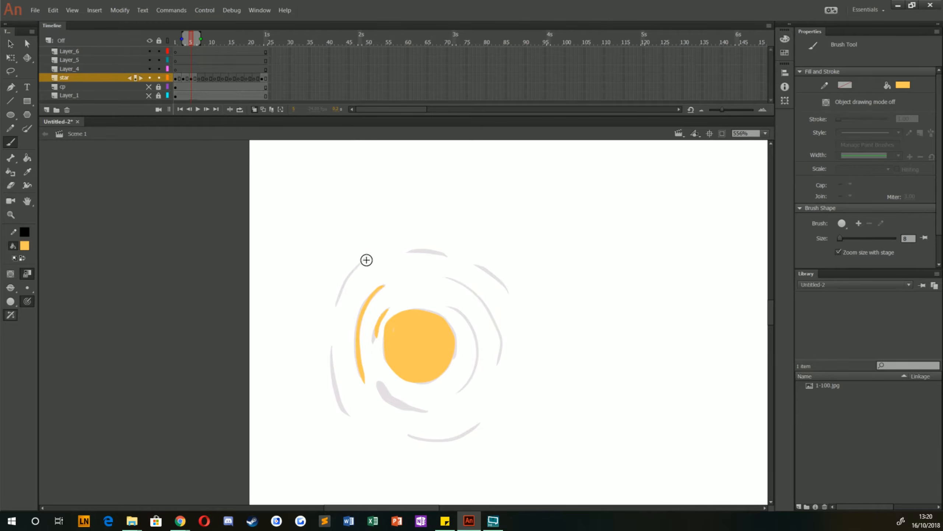
mouse_move(366, 259)
mouse_down()
mouse_move(332, 373)
mouse_move(343, 419)
mouse_up()
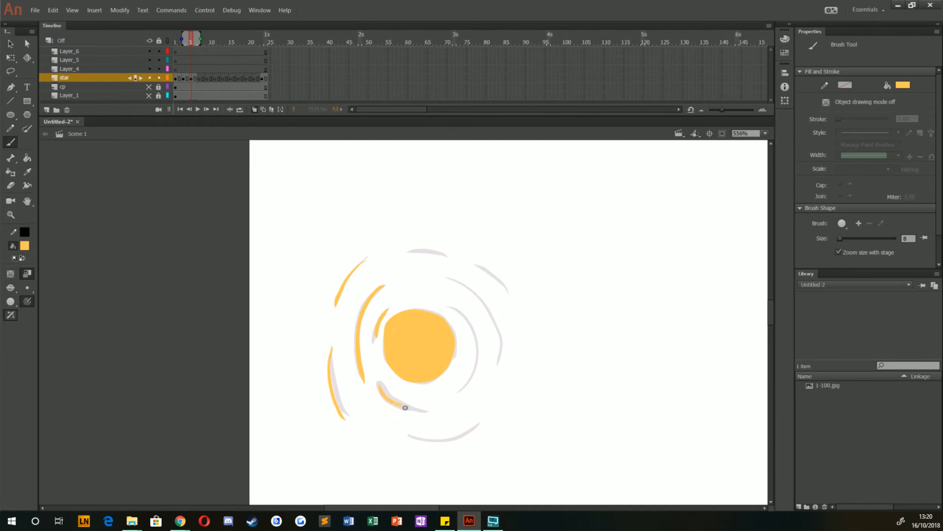
mouse_move(412, 437)
mouse_down()
mouse_move(474, 418)
mouse_move(477, 353)
mouse_move(458, 313)
mouse_up()
mouse_move(447, 277)
mouse_down()
mouse_move(498, 327)
mouse_move(499, 279)
mouse_up()
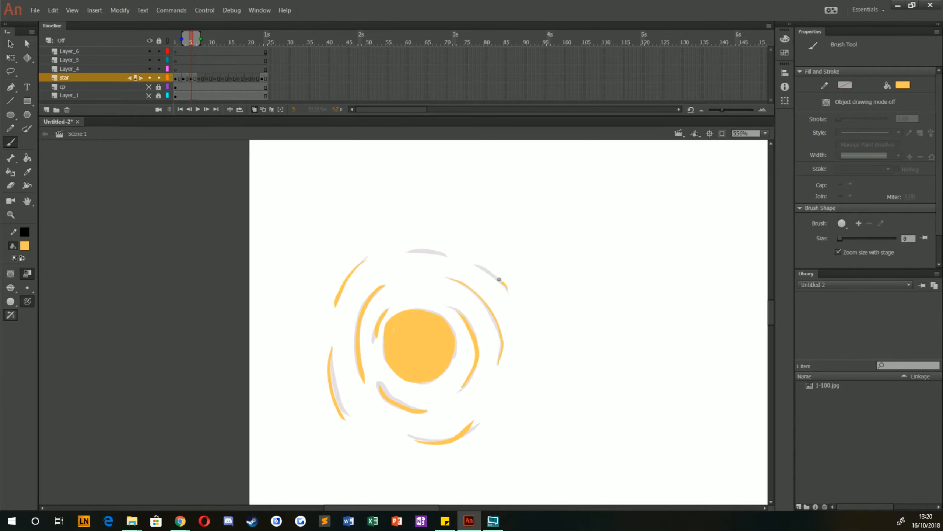
mouse_move(445, 255)
mouse_down()
mouse_move(389, 246)
mouse_move(335, 306)
mouse_up()
Brush the star's core and glow arcs on frames 7 and 9 of the star layer, following the onion-skinned drawings.
key(period)
key(period)
drag(333, 351, 343, 419)
mouse_move(383, 286)
mouse_down()
mouse_move(359, 339)
mouse_move(363, 382)
mouse_up()
drag(380, 389, 422, 410)
drag(469, 422, 418, 440)
mouse_move(431, 318)
mouse_down()
mouse_move(403, 314)
mouse_move(406, 352)
mouse_move(444, 337)
mouse_move(399, 356)
mouse_move(381, 392)
mouse_move(494, 354)
mouse_up()
Brush the star's core and glow arcs on frame 21, following the onion-skinned drawing of frame 23.
key(period)
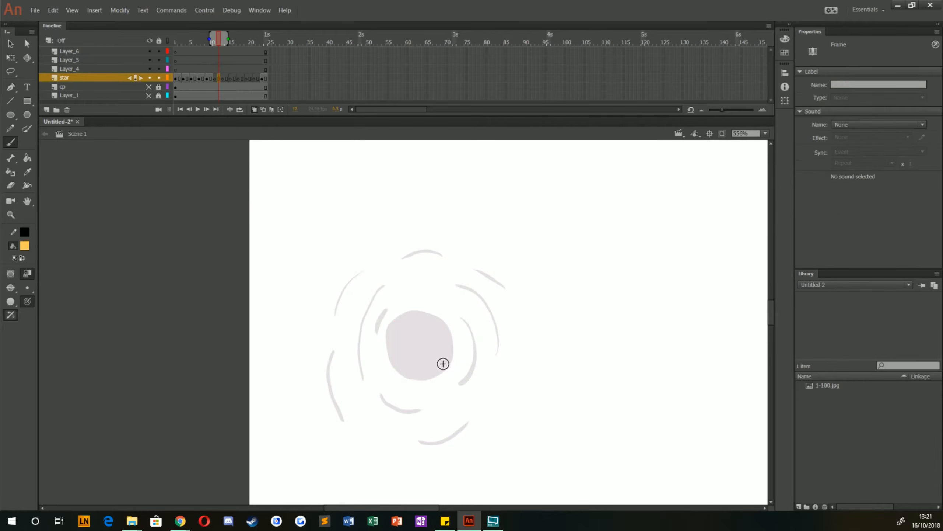
mouse_move(442, 362)
mouse_down()
mouse_move(419, 323)
mouse_move(418, 358)
mouse_up()
drag(379, 287, 357, 378)
drag(423, 440, 474, 422)
drag(459, 283, 506, 362)
drag(364, 260, 338, 309)
Step back to frame 19 and brush the star's core and glow arcs over the onion-skinned frame 21 drawing.
key(comma)
key(comma)
drag(448, 361, 403, 373)
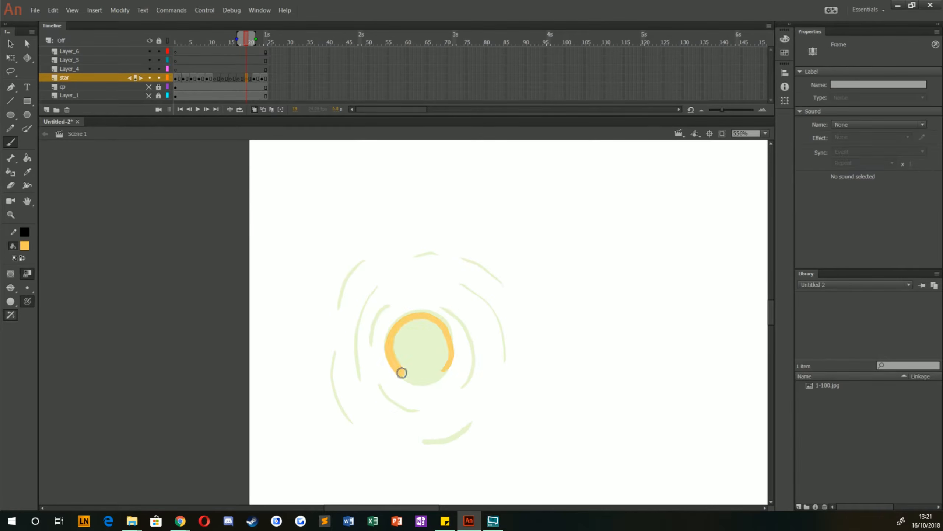
drag(389, 307, 371, 345)
drag(375, 292, 362, 380)
drag(364, 262, 339, 310)
drag(335, 354, 356, 422)
drag(467, 291, 504, 360)
Step back to frame 17 and brush the star's core and glow arcs over the onion-skinned frame 19 drawing.
key(comma)
key(comma)
drag(427, 323, 407, 331)
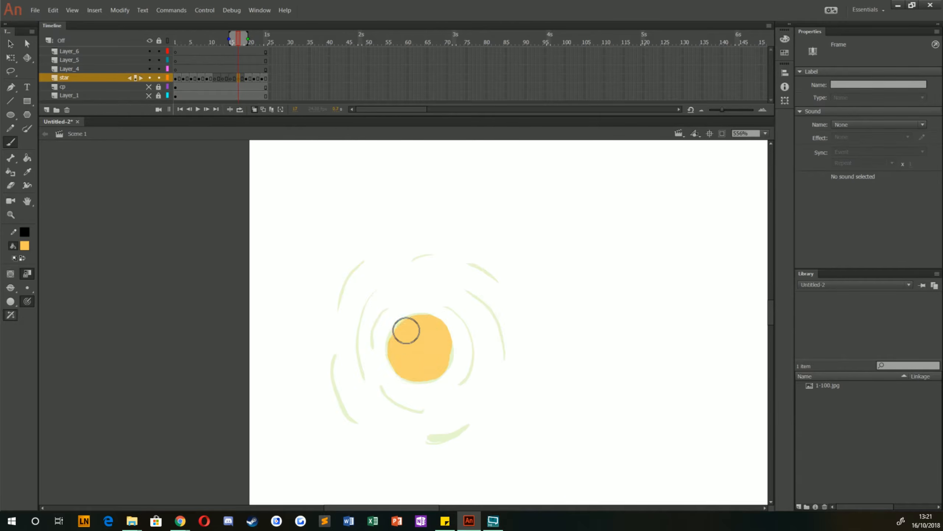
drag(365, 265, 341, 305)
drag(472, 294, 506, 348)
drag(472, 265, 498, 284)
drag(446, 309, 461, 382)
drag(421, 444, 464, 427)
Brush the star's core and glow arcs on the frame 11 drawing over the onion-skinned frame 9 star.
click(218, 78)
mouse_move(424, 316)
mouse_down()
mouse_move(414, 365)
mouse_move(431, 349)
mouse_up()
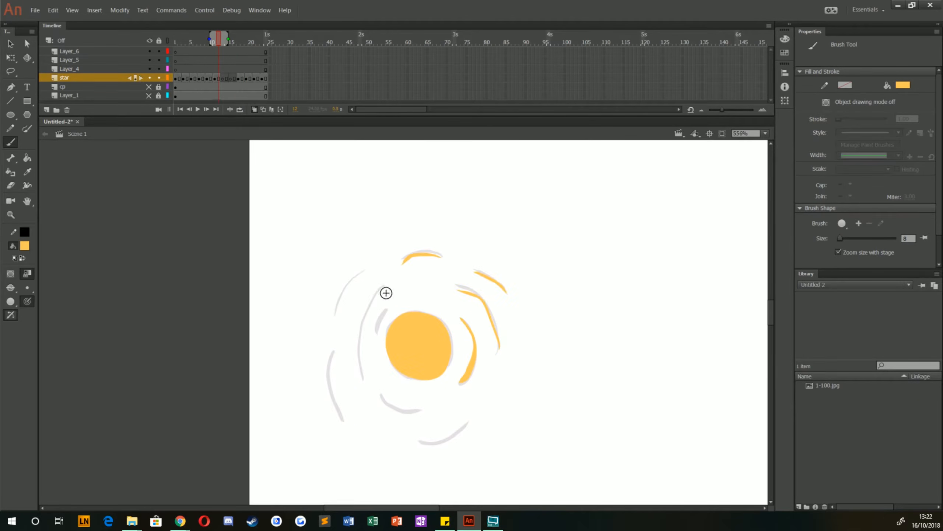
drag(386, 292, 368, 381)
Brush the star's core and glow arcs on frame 13, following the onion-skinned frame 11 drawing.
click(226, 79)
drag(419, 321, 421, 366)
drag(463, 319, 461, 381)
drag(463, 292, 497, 351)
drag(385, 297, 347, 428)
Brush the star's core and glow arcs on frame 15 between the onion-skinned frames 13 and 17, undoing a stray stroke.
key(period)
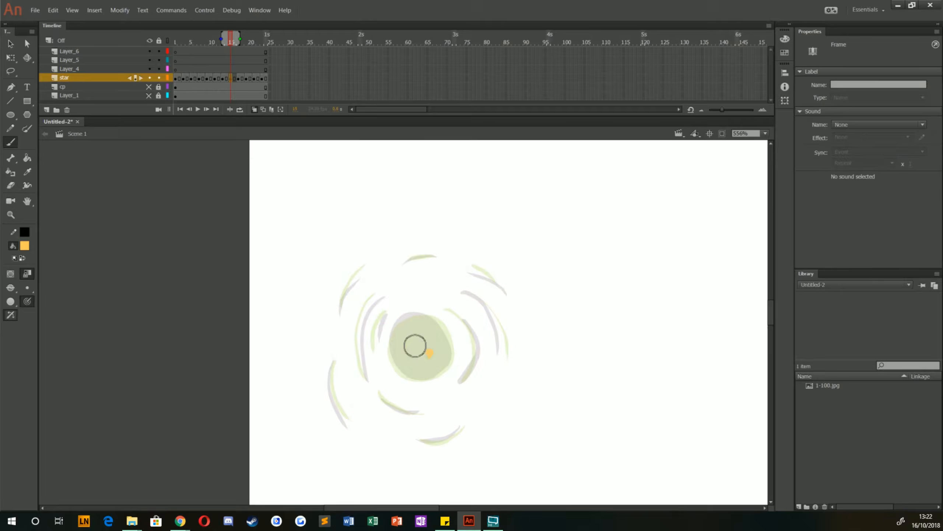
mouse_move(415, 346)
mouse_down()
mouse_move(426, 361)
mouse_move(404, 341)
mouse_move(436, 359)
mouse_move(424, 335)
mouse_up()
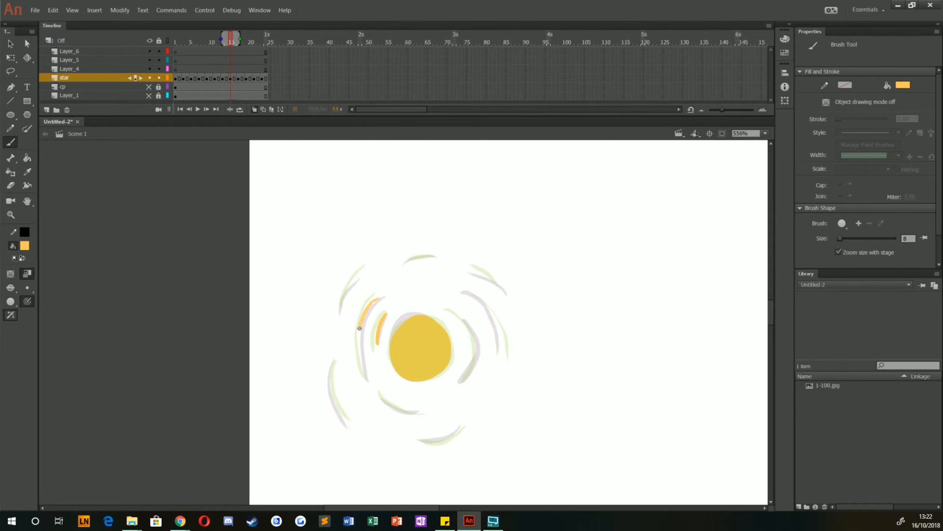
drag(360, 328, 362, 379)
mouse_move(407, 412)
mouse_down()
mouse_move(460, 426)
mouse_move(423, 443)
mouse_up()
key(ctrl+z)
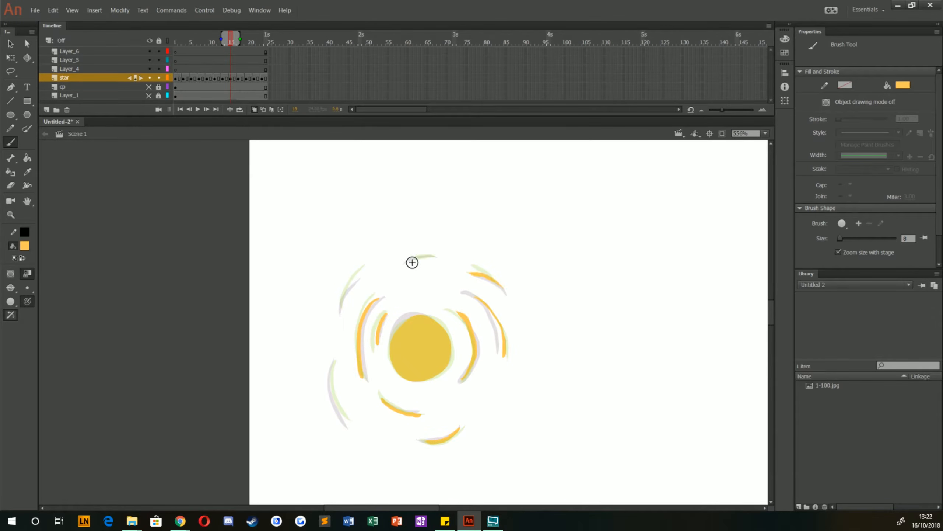
mouse_move(434, 256)
mouse_down()
mouse_move(352, 280)
mouse_move(341, 309)
mouse_up()
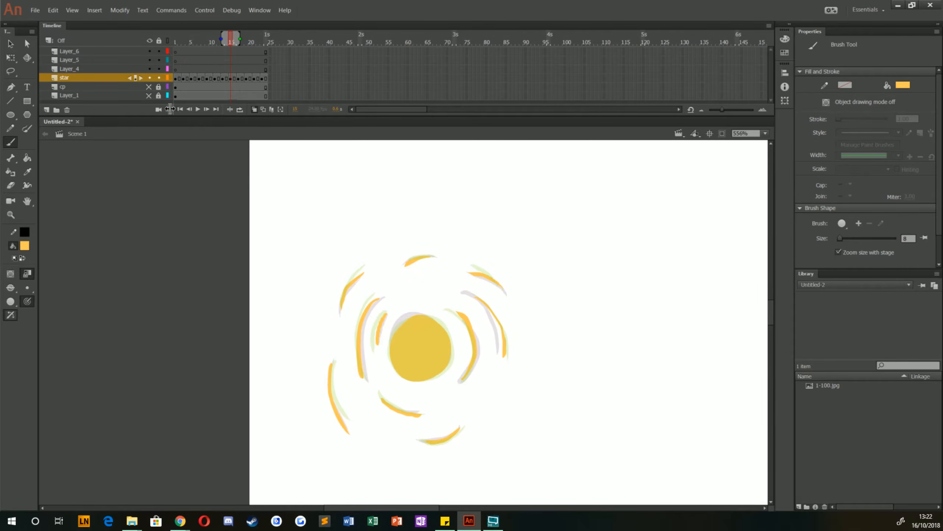
Play the star animation on the timeline to check its motion.
click(197, 109)
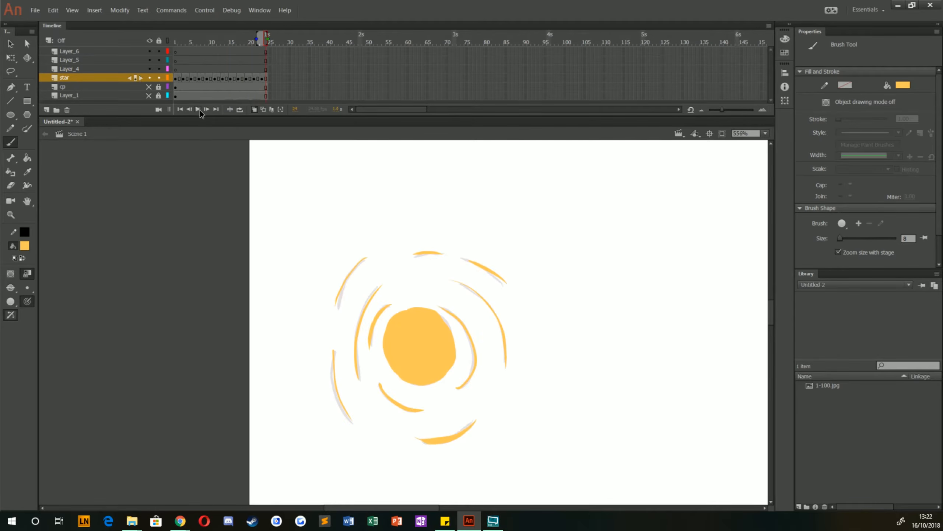
click(198, 110)
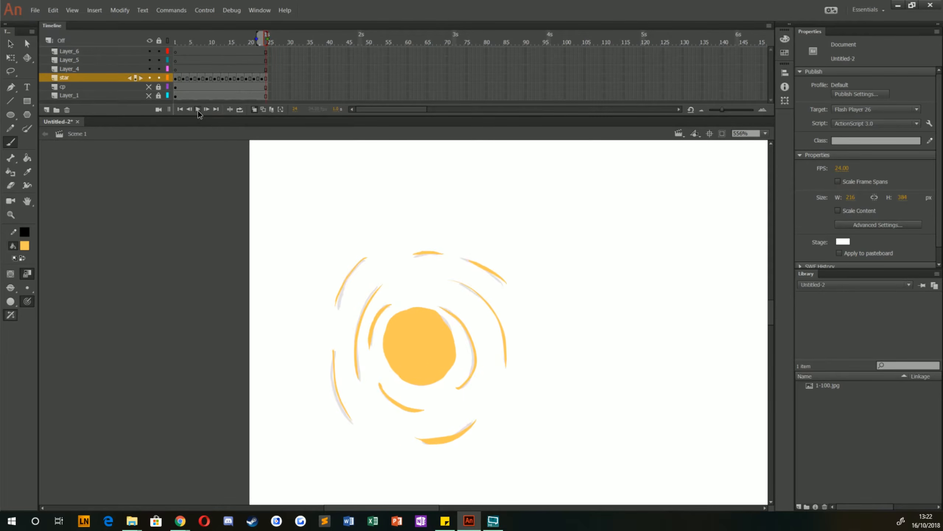
click(199, 112)
Turn on loop playback, extend the loop range from frame 1 to frame 24, and play the star animation.
click(176, 78)
click(239, 109)
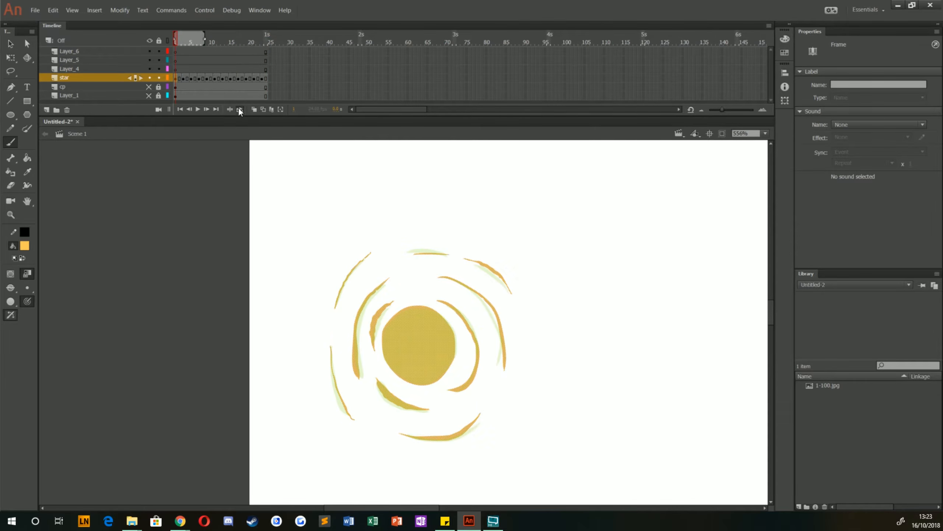
click(210, 69)
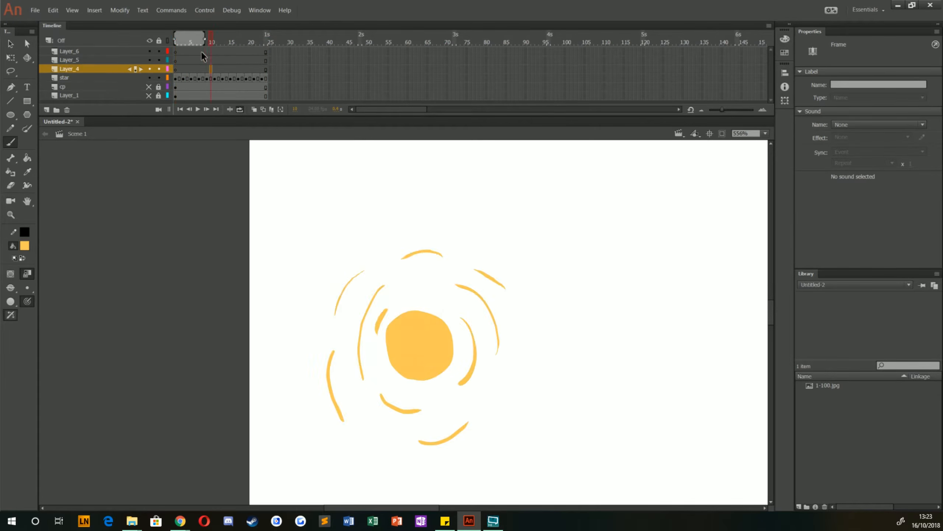
drag(205, 38, 264, 40)
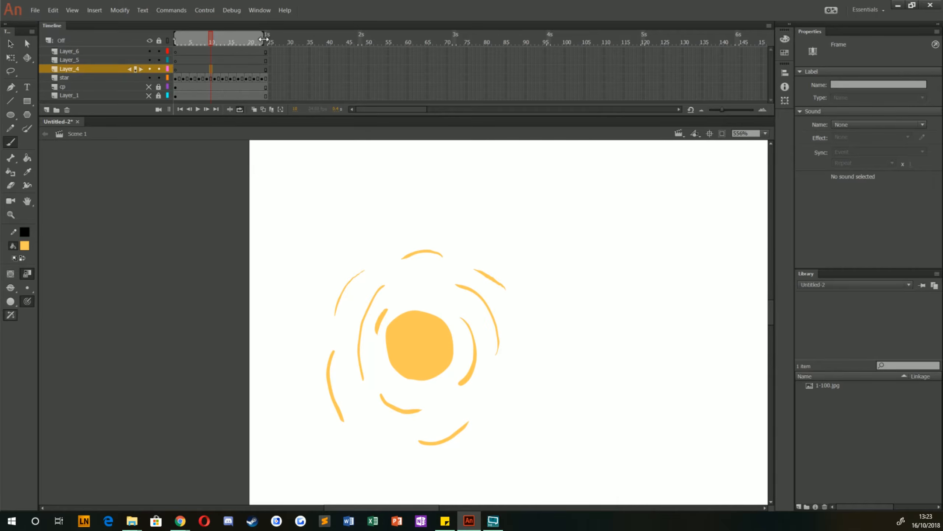
click(197, 109)
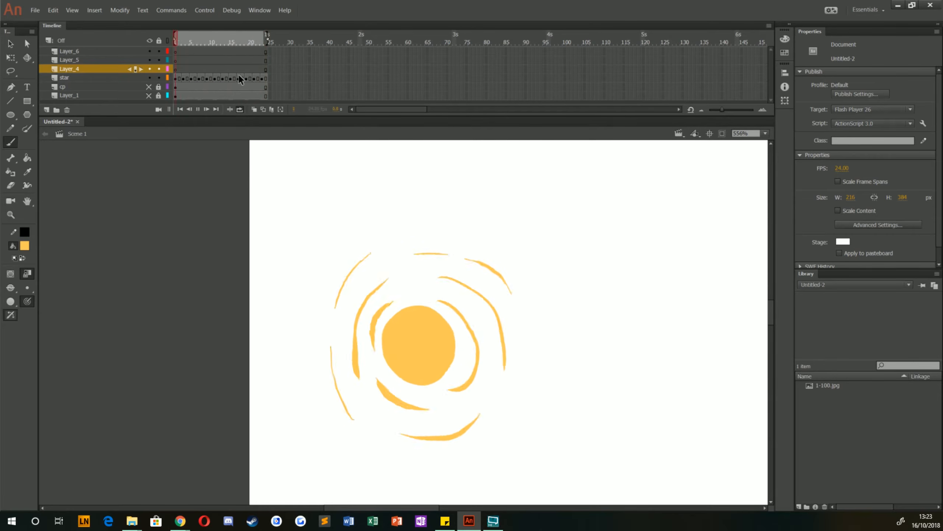
Check individual star frames and touch up the left side of the core on the frame 5 drawing with a brush dab.
click(263, 77)
click(256, 77)
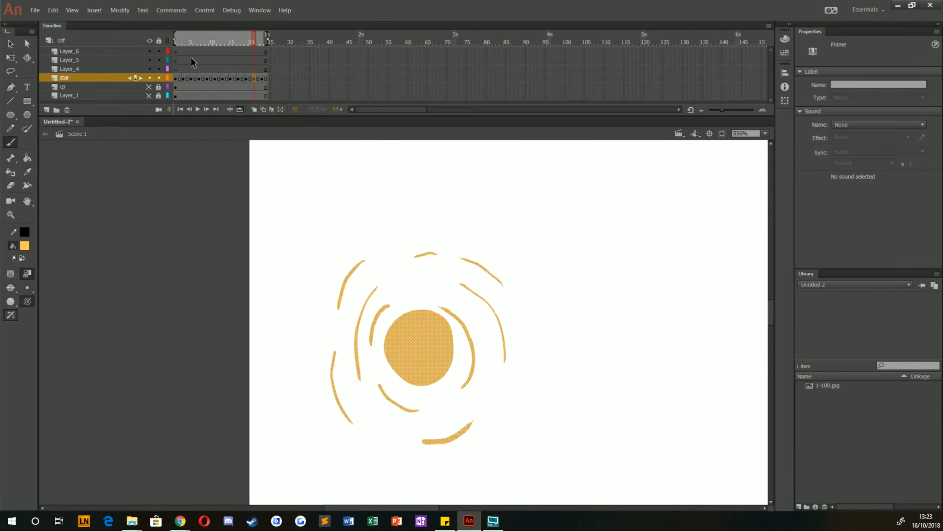
mouse_move(178, 60)
mouse_down()
mouse_move(204, 60)
mouse_move(193, 60)
mouse_up()
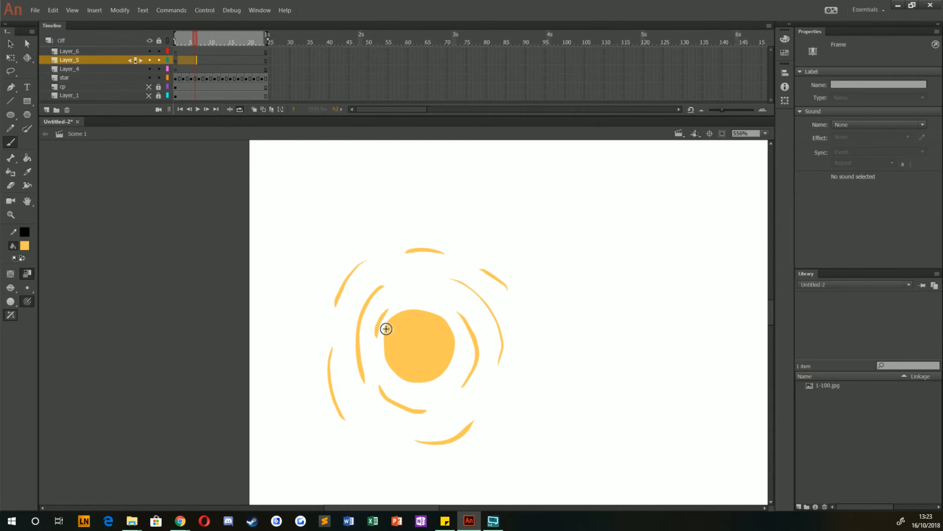
click(193, 76)
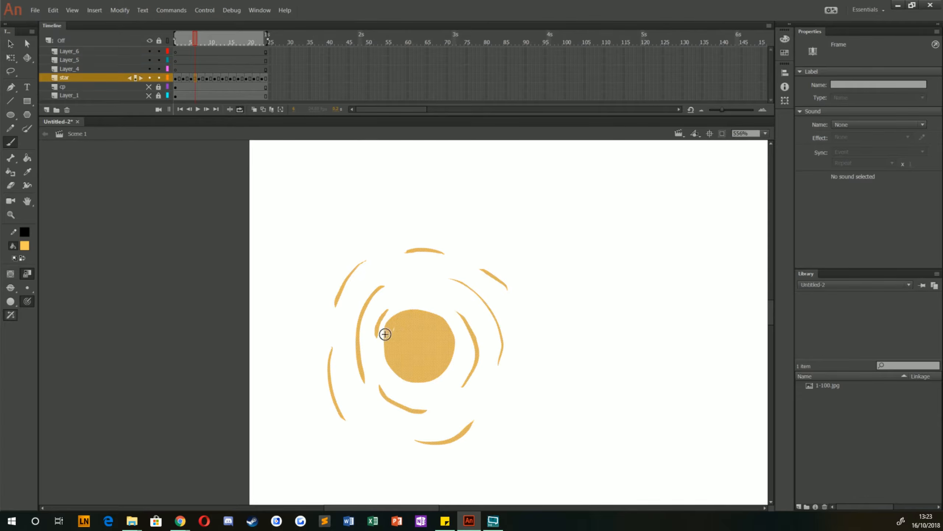
click(393, 345)
Play the looping star animation with the whole stage in view at 139%, and switch to the Selection tool.
key(Return)
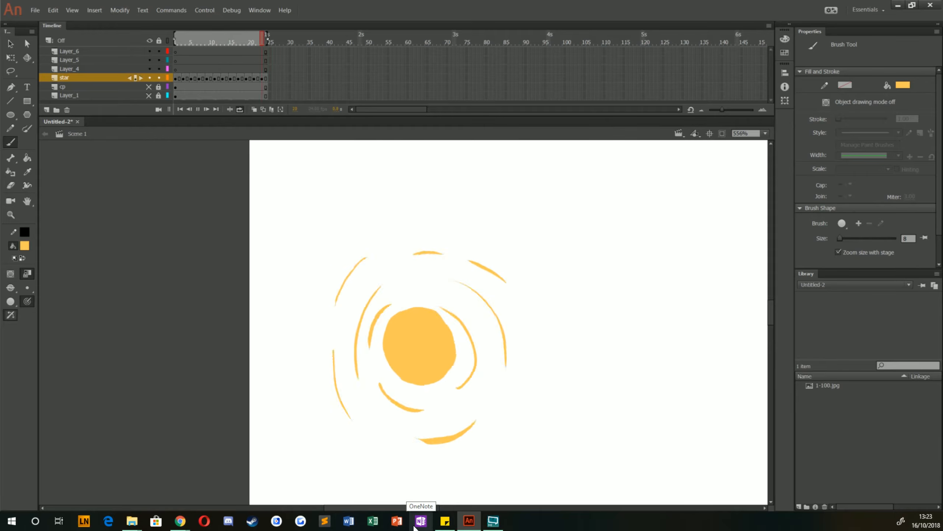
key(ctrl+minus)
key(ctrl+minus)
key(space)
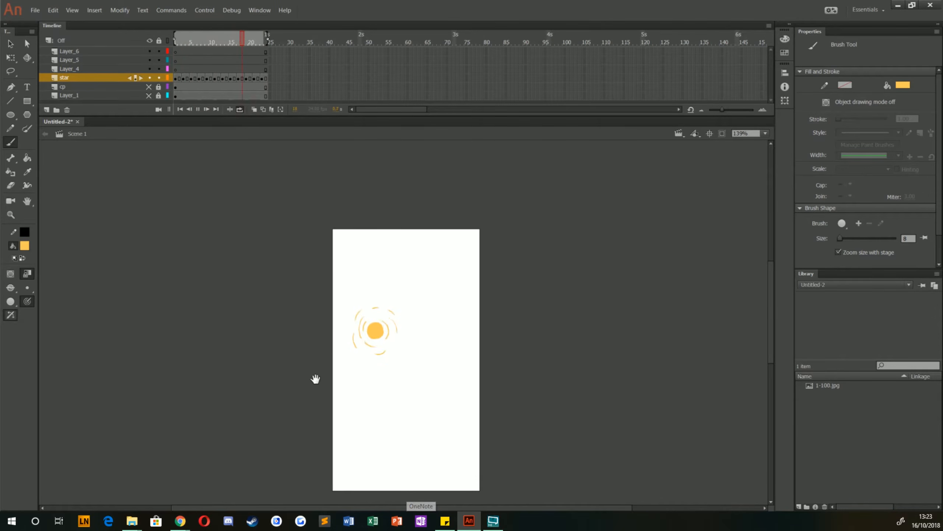
drag(313, 391, 319, 371)
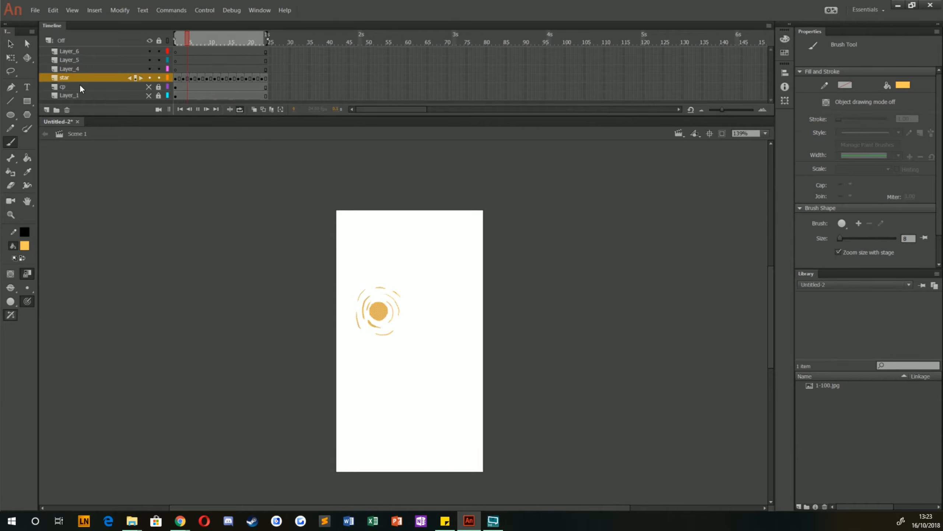
click(10, 44)
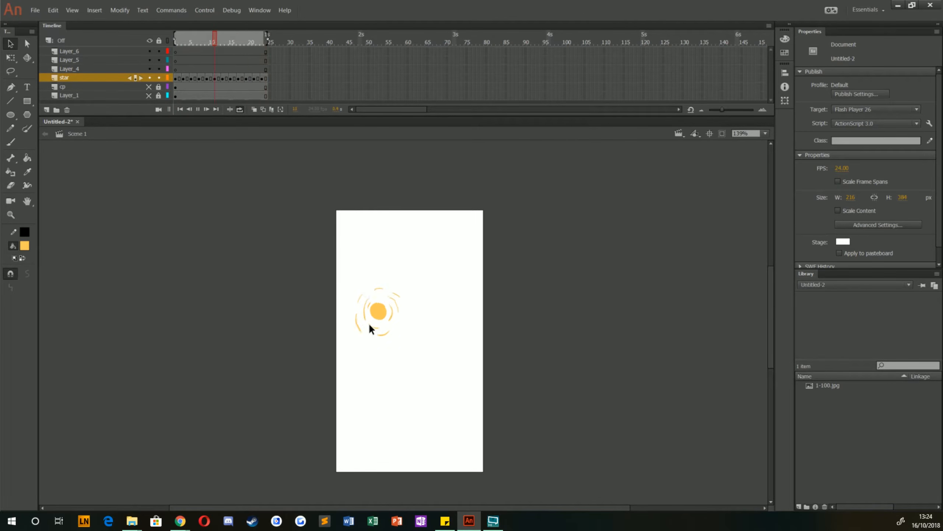
Show the Layer_1 reference sketch around the small circle below the finished star and rename Layer_4 as star2.
click(148, 95)
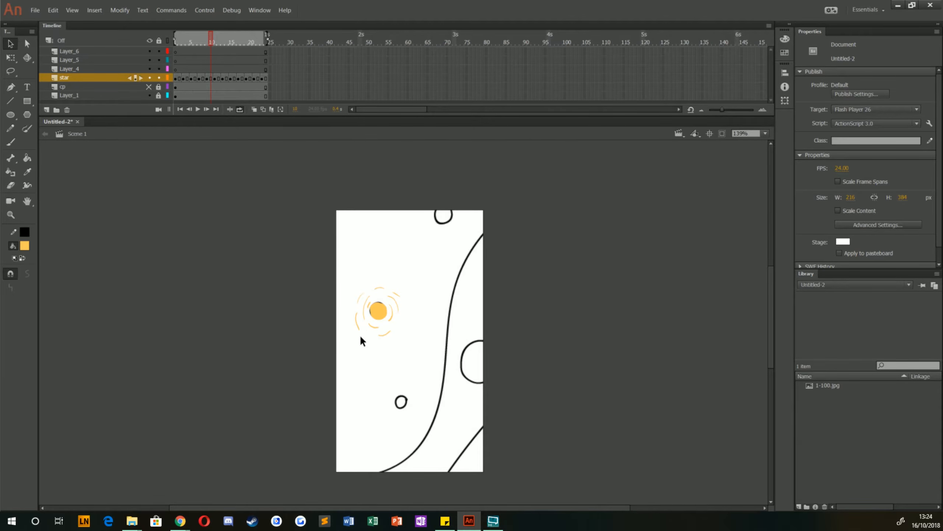
key(ctrl+equal)
key(ctrl+equal)
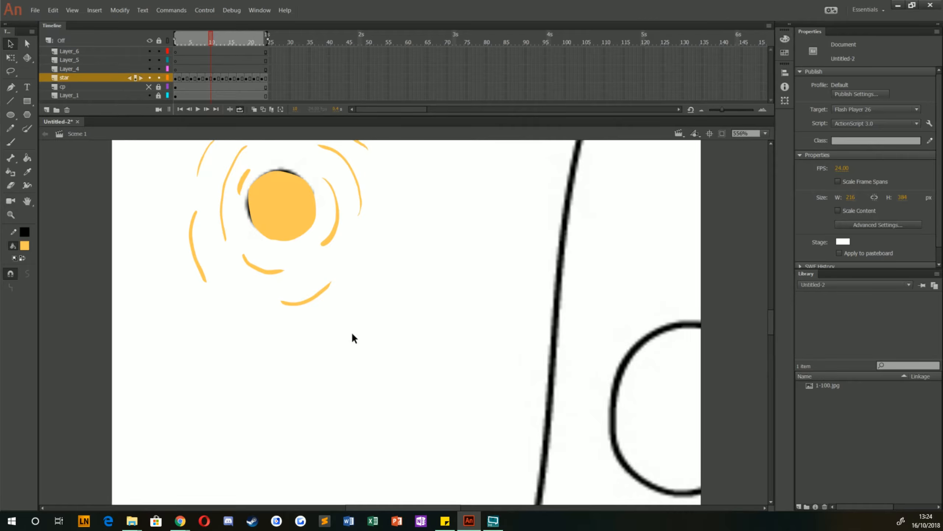
drag(314, 426, 341, 204)
double_click(69, 69)
text(star2)
Paint the second star's solid yellow core on star2 from frame 1 to frame 11, one drawing every second frame.
click(175, 69)
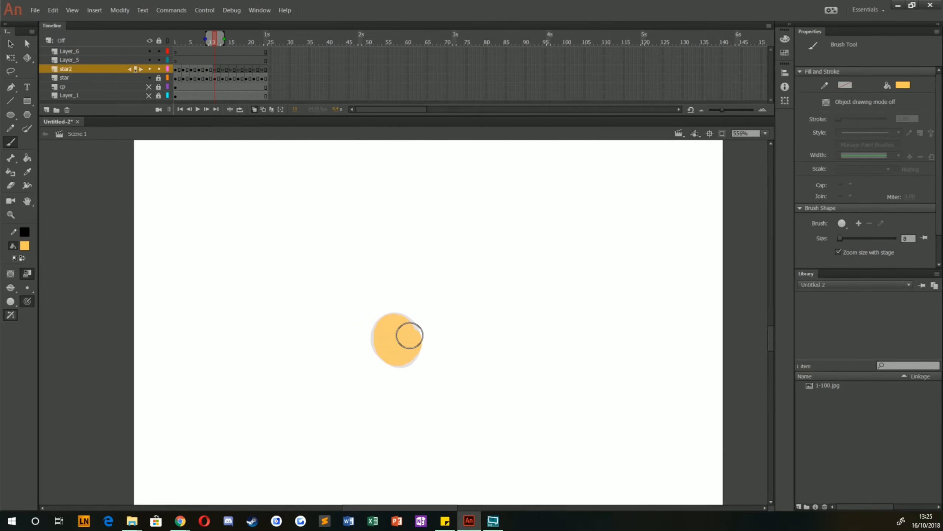
drag(408, 335, 383, 343)
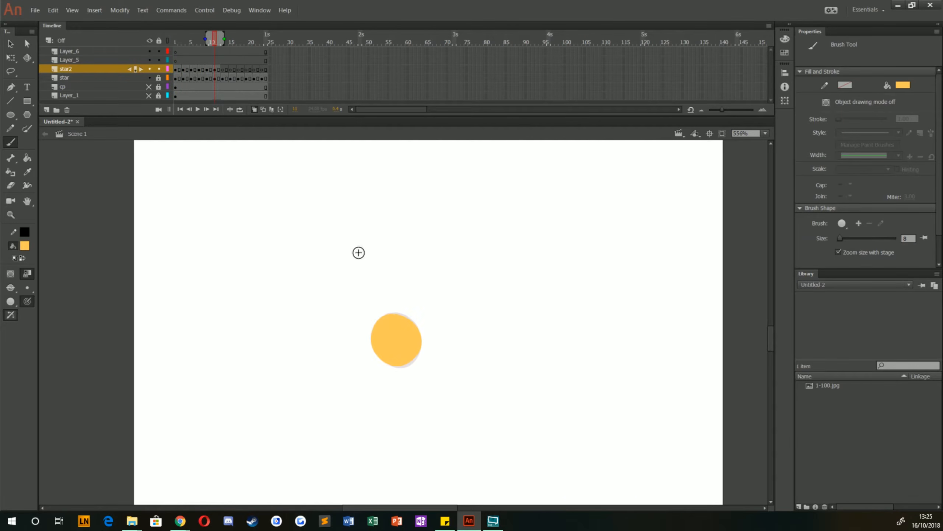
Copy the core from frame 1 of star2 and paste it in place on frame 23.
click(176, 70)
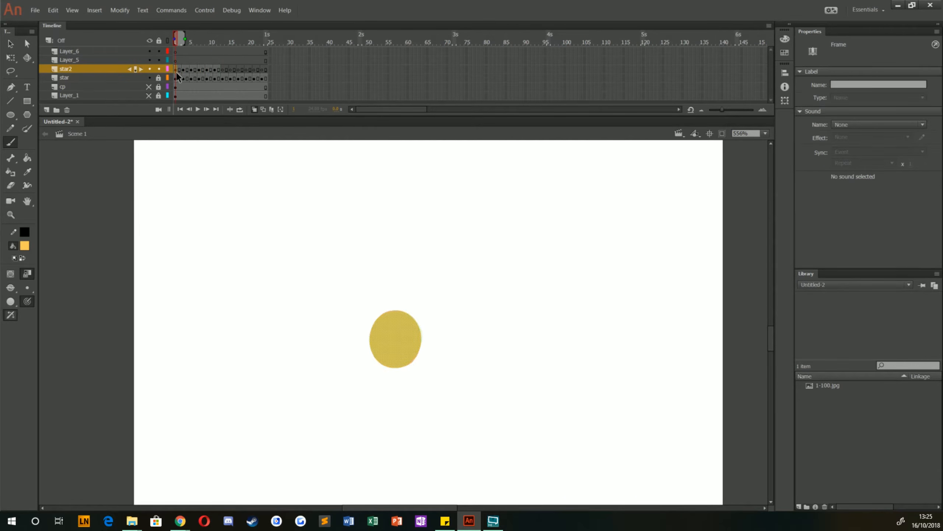
click(262, 67)
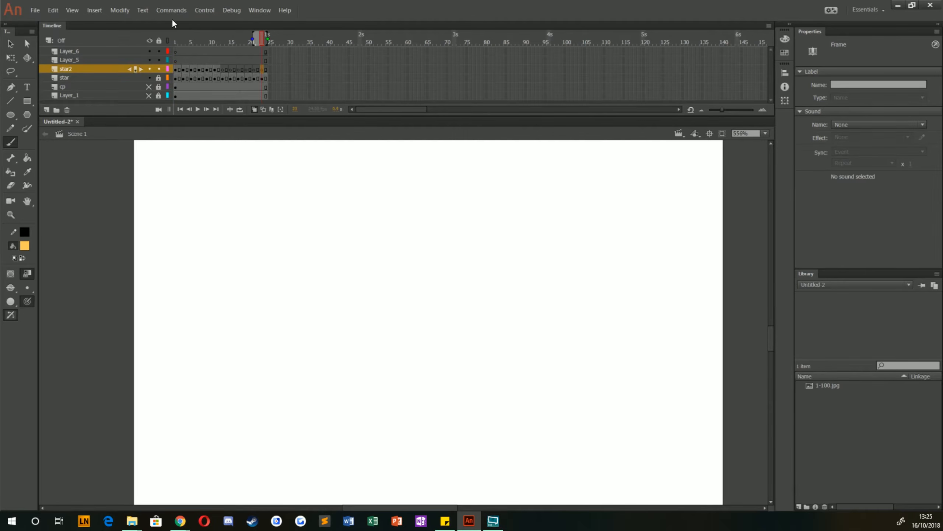
click(50, 11)
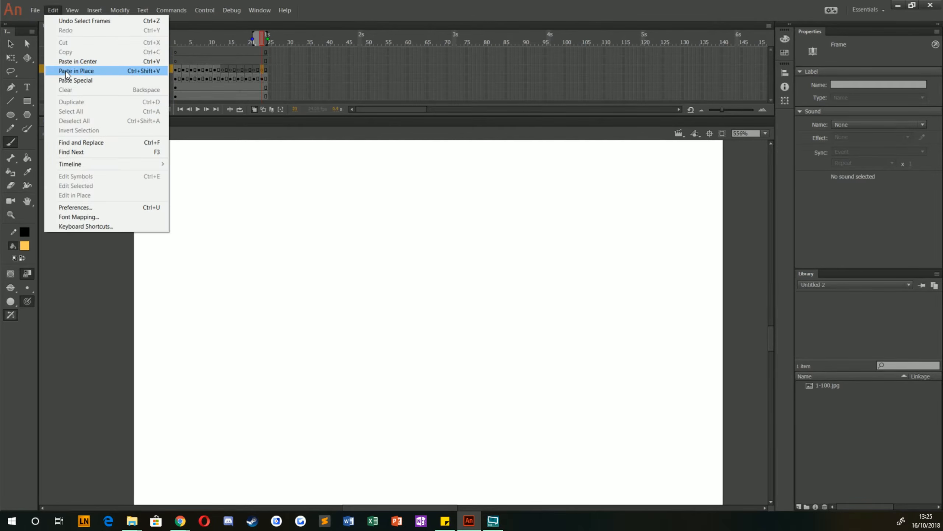
click(92, 70)
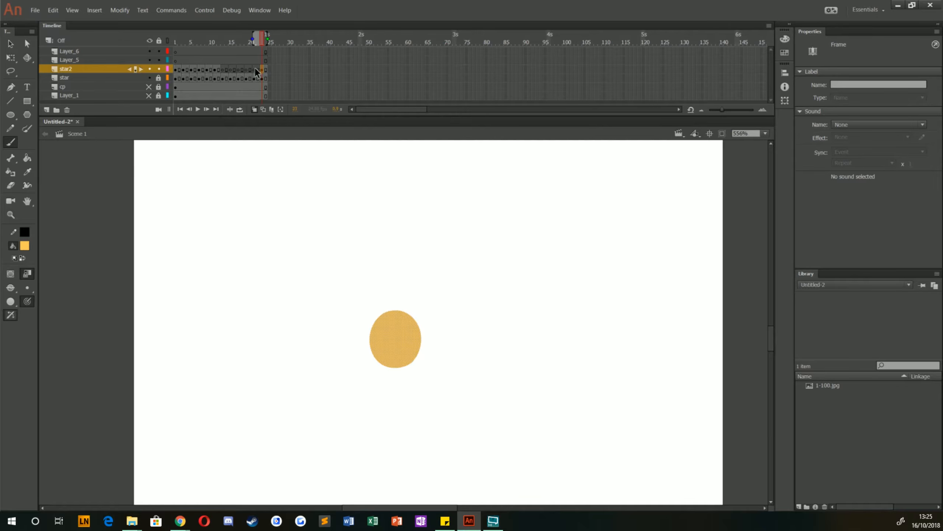
Paint the second star's core on the remaining empty star2 drawings, working backwards from frame 21 to frame 13.
key(comma)
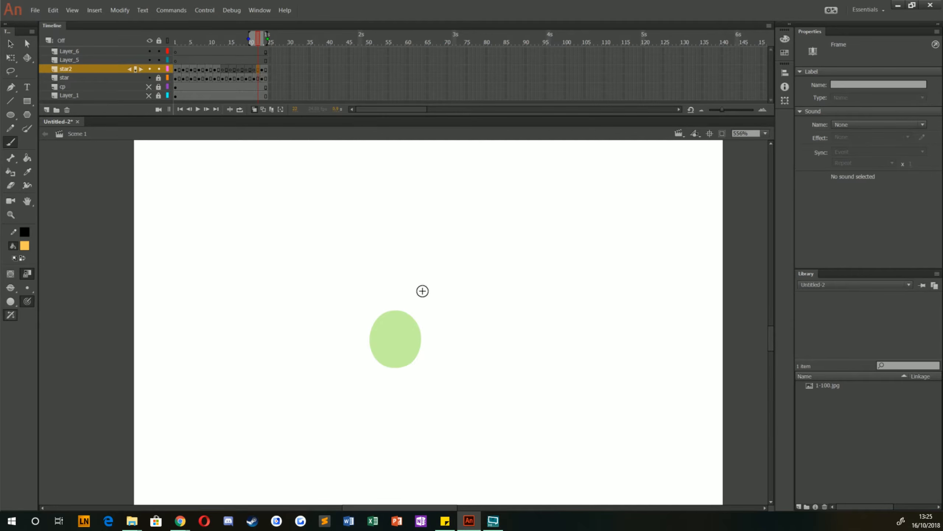
drag(398, 341, 387, 341)
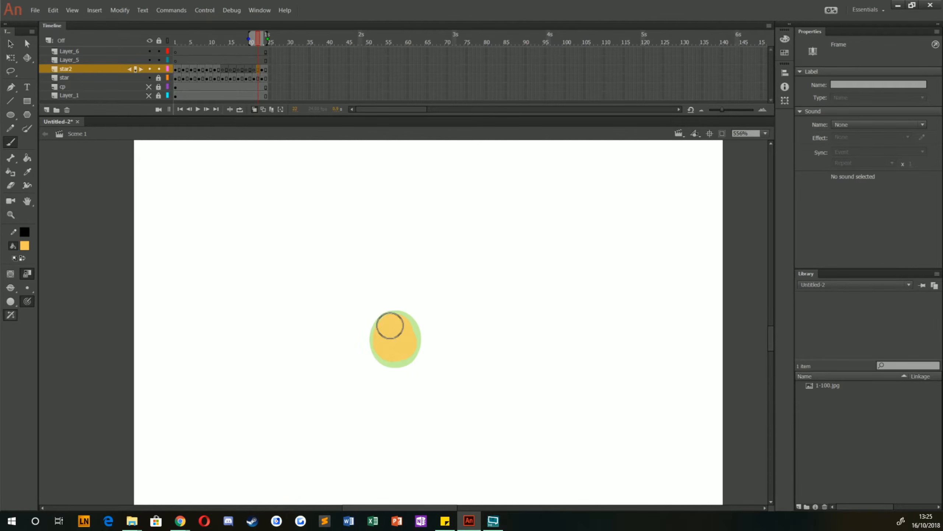
key(comma)
key(comma)
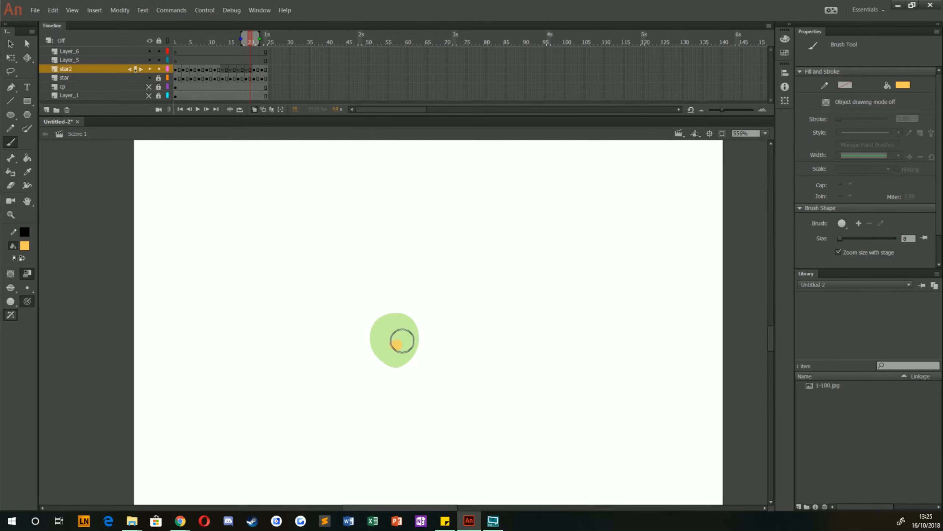
mouse_move(402, 340)
mouse_down()
mouse_move(386, 346)
mouse_move(399, 352)
mouse_move(372, 337)
mouse_move(390, 328)
mouse_move(385, 338)
mouse_up()
key(comma)
key(comma)
key(comma)
key(comma)
key(comma)
key(comma)
key(comma)
key(comma)
Play the star2 core animation in a loop to check its motion.
click(176, 60)
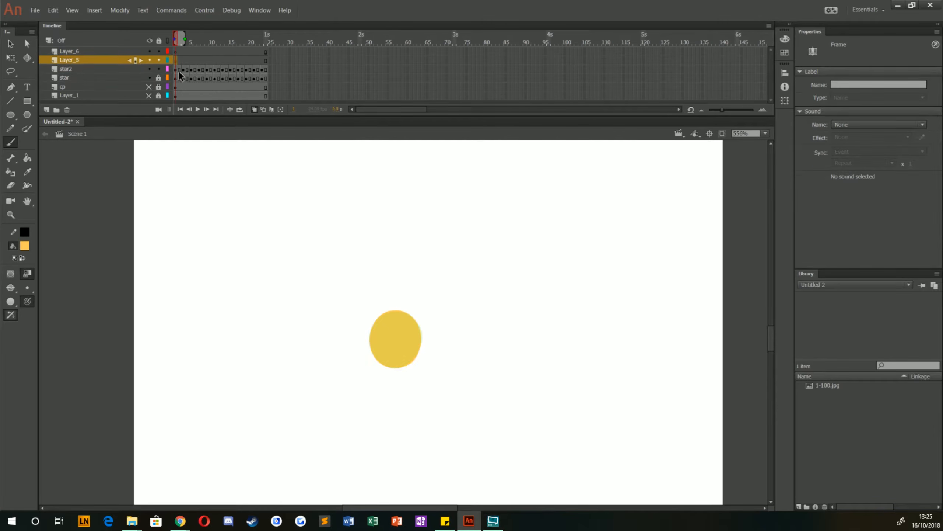
click(241, 109)
key(Return)
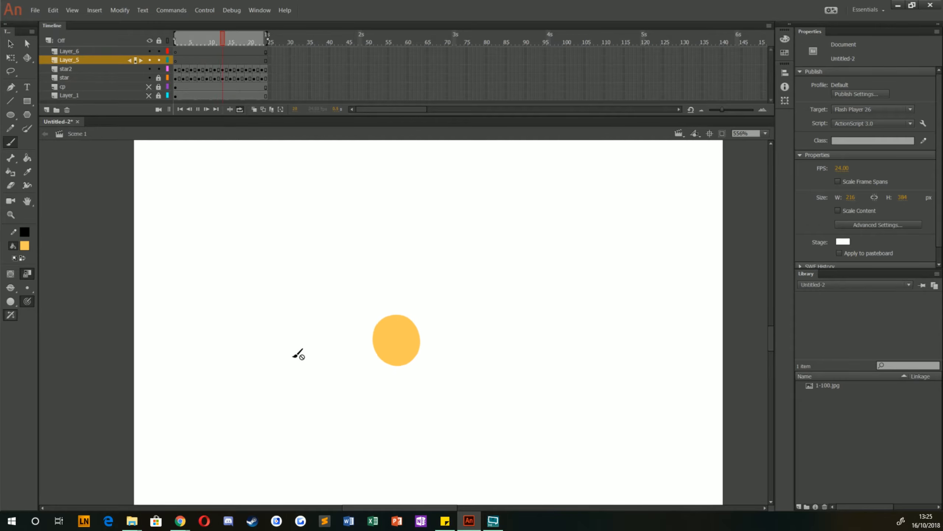
Replace the pasted core on frame 23 of star2 with a freehand one guided by onion skin, and play the animation.
click(177, 69)
click(262, 69)
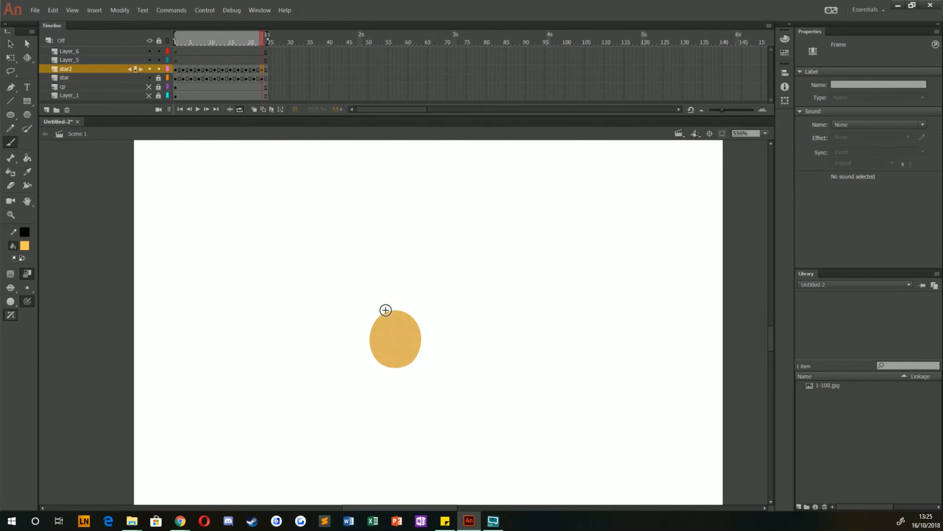
key(Delete)
click(254, 108)
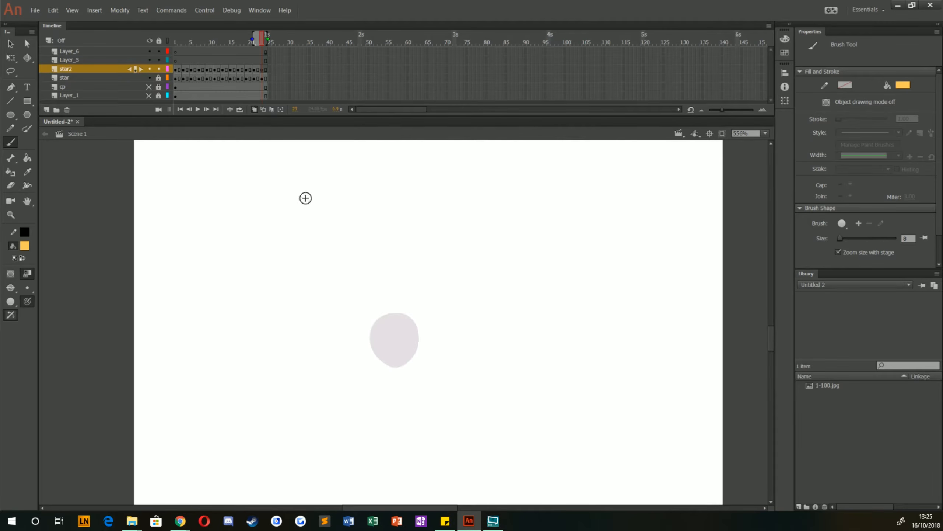
mouse_move(398, 345)
mouse_down()
mouse_move(402, 336)
mouse_move(400, 352)
mouse_move(406, 335)
mouse_move(393, 348)
mouse_up()
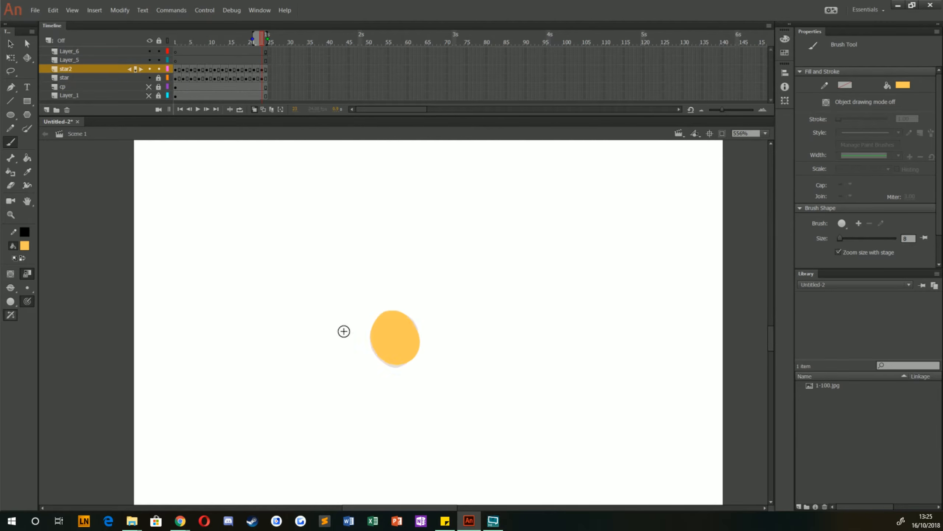
key(Return)
key(Return)
Paint three short inner arcs around the second star's core on frame 1 and frame 3 of star2.
click(177, 70)
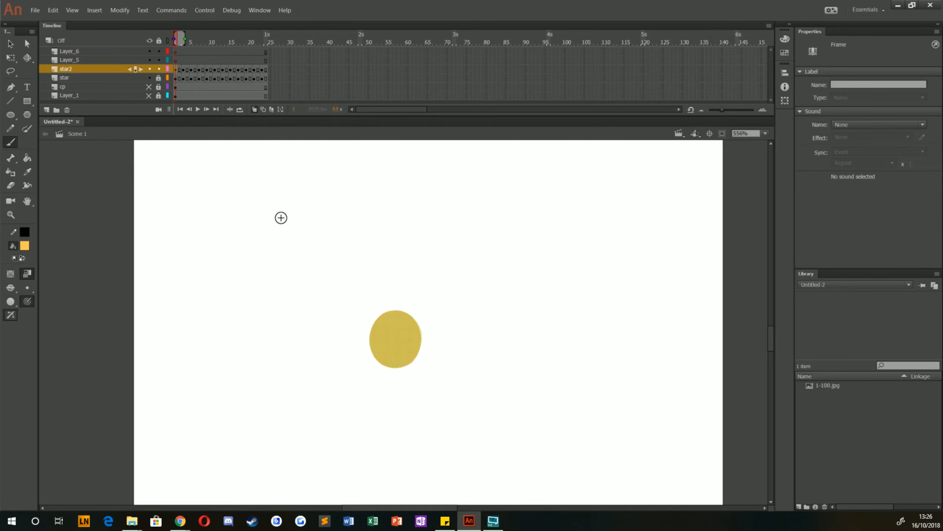
drag(370, 305, 358, 350)
mouse_move(417, 311)
mouse_down()
mouse_move(432, 352)
mouse_move(374, 380)
mouse_up()
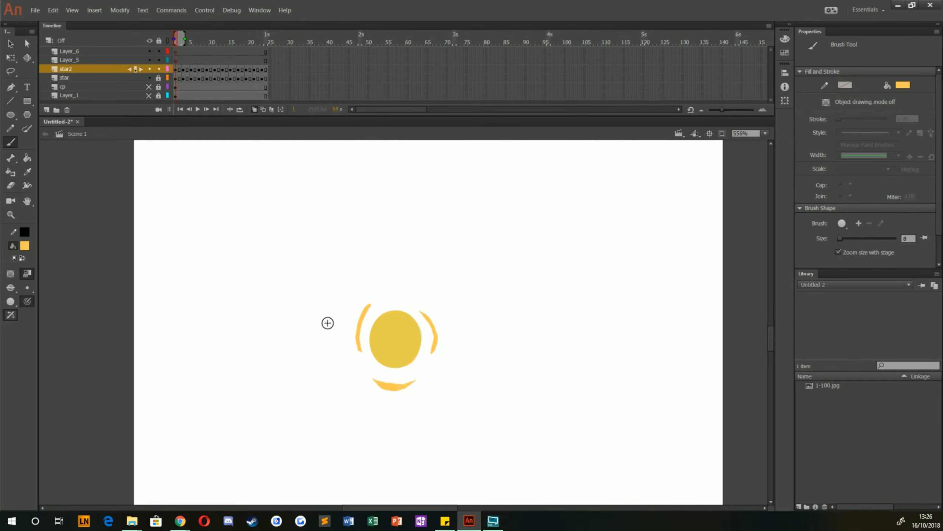
key(period)
key(period)
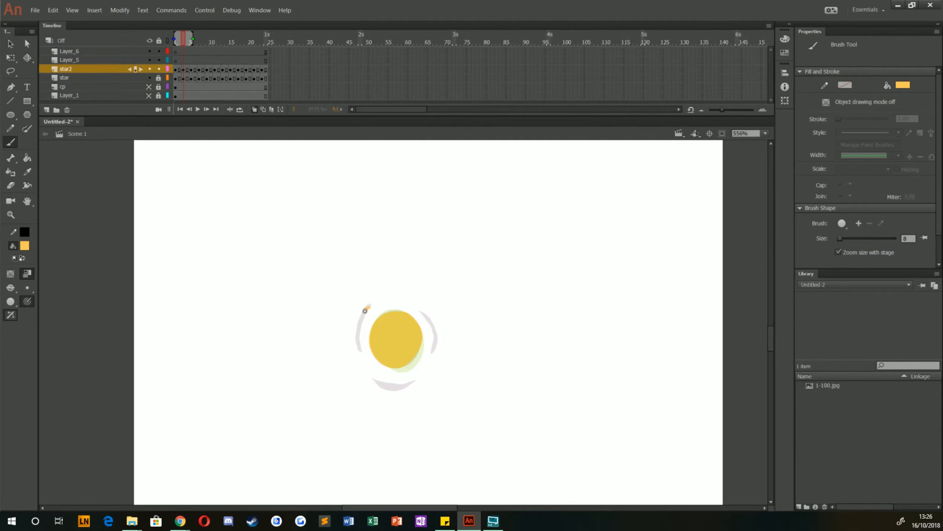
drag(409, 381, 374, 383)
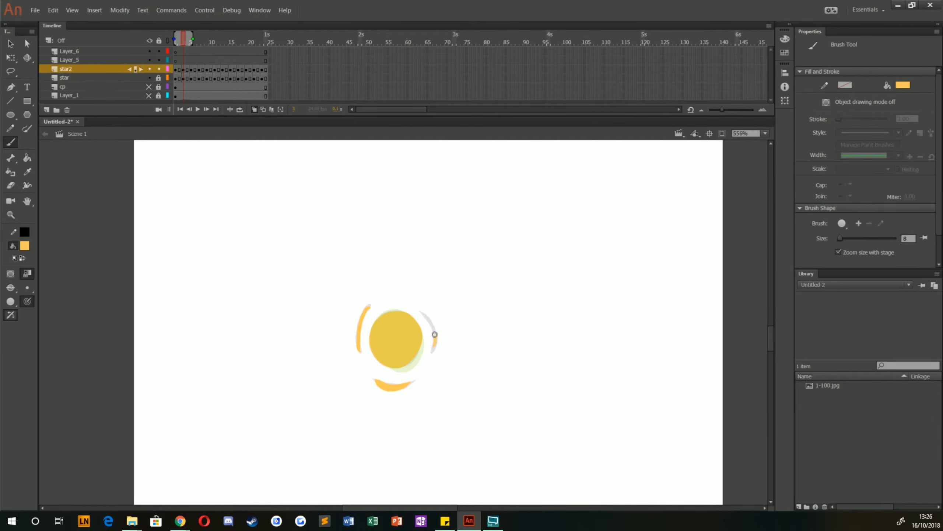
drag(435, 334, 417, 307)
Paint the three inner arcs, slightly shifted each time, on the star2 drawings from frame 5 to frame 21.
click(175, 70)
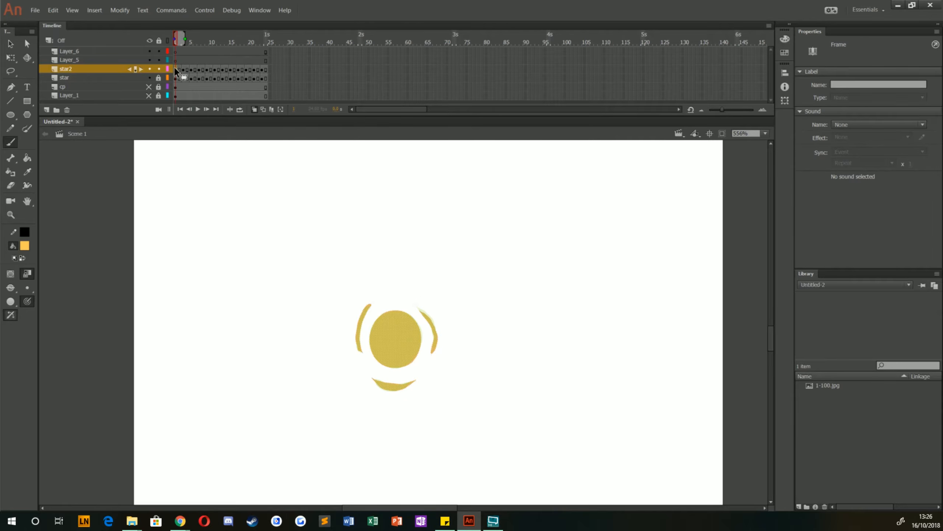
click(263, 70)
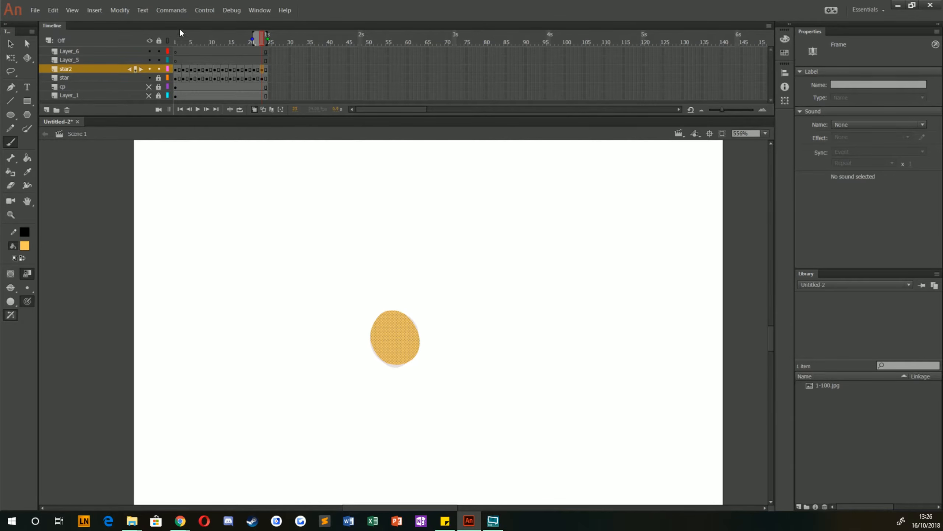
click(177, 70)
key(period)
key(period)
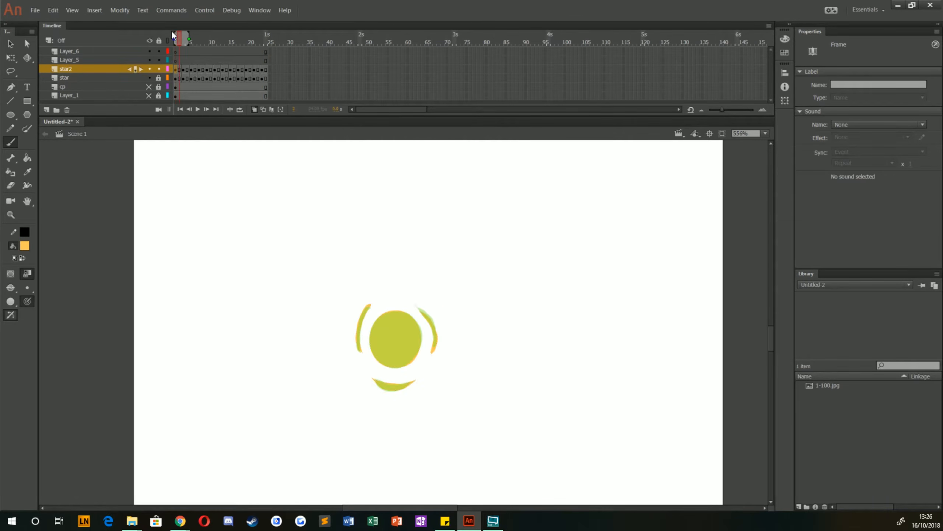
key(period)
key(period)
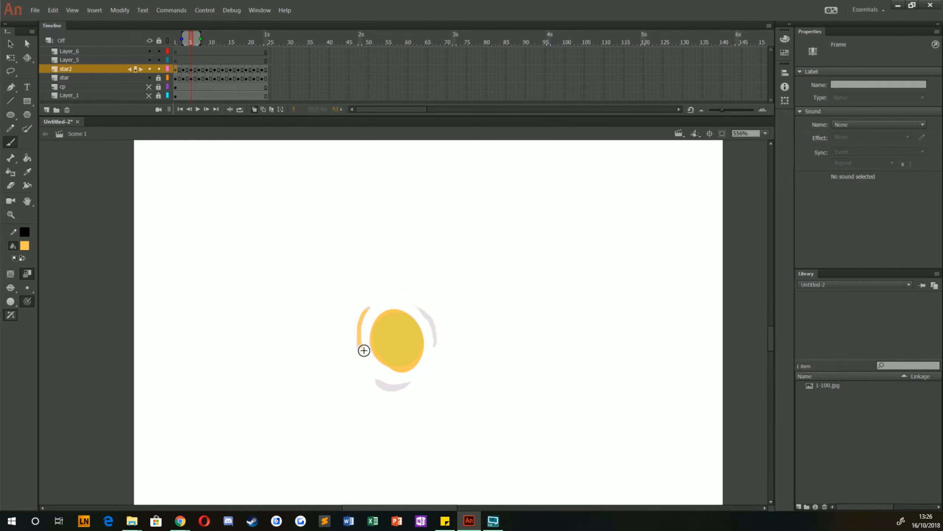
key(period)
key(period)
key(period)
key(period)
key(period)
key(period)
key(period)
key(period)
key(period)
key(period)
key(period)
key(period)
key(period)
key(period)
key(period)
key(period)
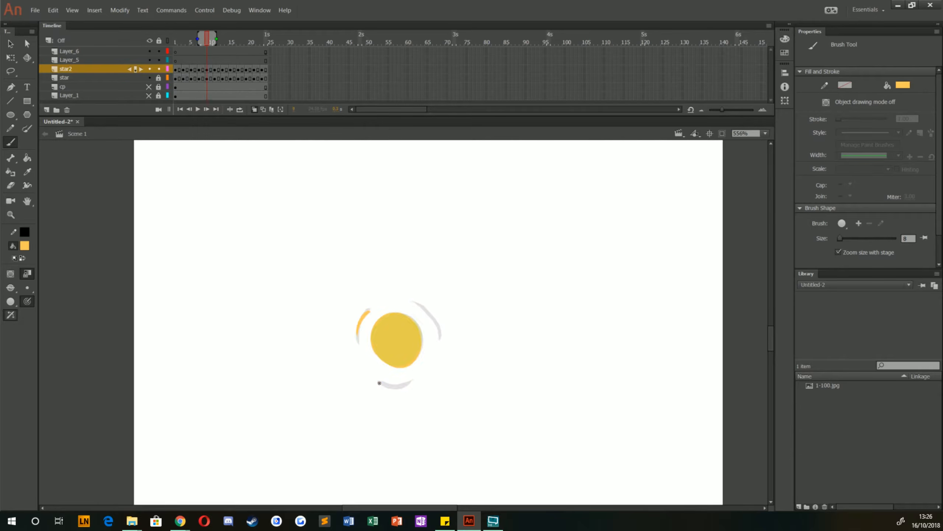
key(Return)
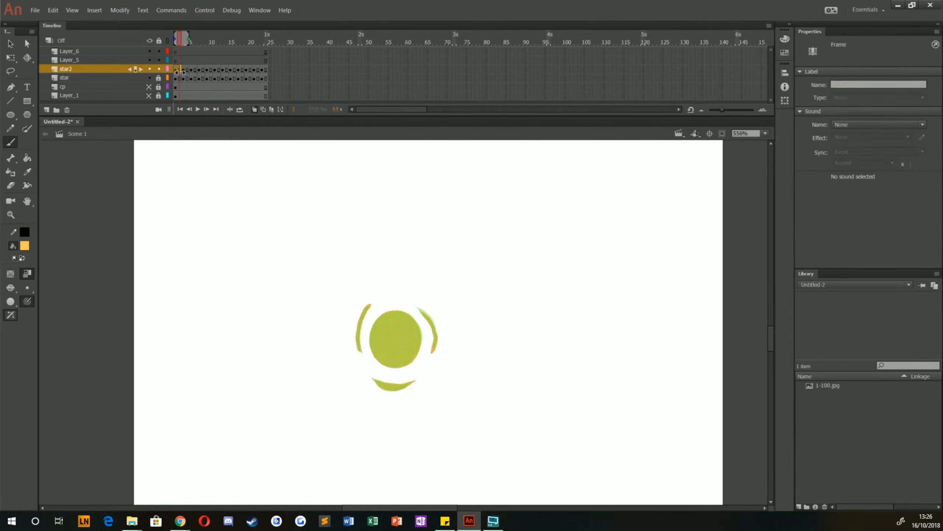
Paint five thin outer arcs around the second star on the star2 drawings from frame 1 to frame 7.
drag(467, 309, 472, 370)
mouse_move(359, 274)
mouse_down()
mouse_move(328, 315)
mouse_move(437, 298)
mouse_up()
key(period)
key(period)
drag(449, 356, 421, 401)
key(period)
key(period)
drag(466, 308, 476, 352)
drag(352, 275, 329, 317)
key(period)
key(period)
key(period)
key(period)
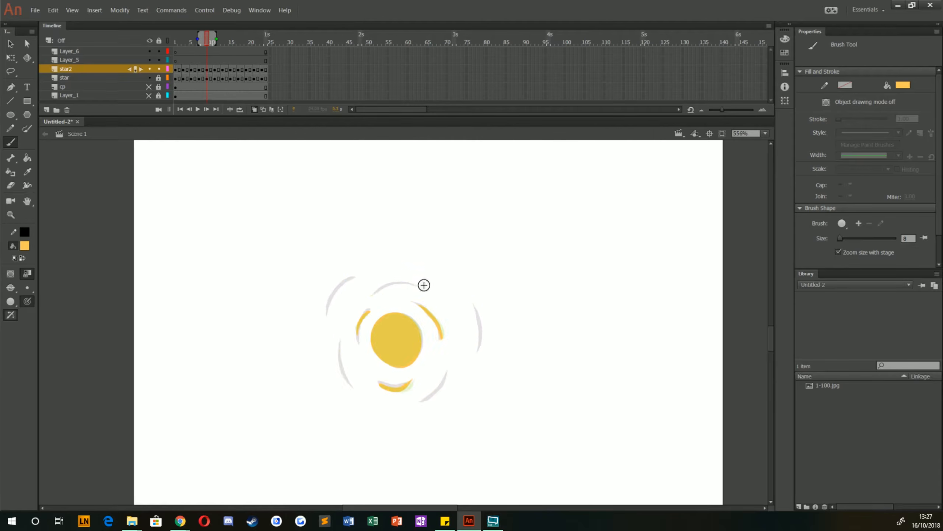
Continue the second star's outer arcs on the star2 drawings from frame 9 to frame 17, following the onion skin.
key(period)
key(period)
drag(416, 284, 390, 278)
key(period)
key(period)
drag(338, 355, 358, 399)
drag(399, 280, 366, 285)
drag(464, 310, 476, 351)
key(period)
key(period)
key(period)
key(period)
drag(338, 359, 357, 399)
drag(453, 360, 433, 398)
Copy the second star's drawing from frame 1 and paste it in place on frame 23 of star2.
click(175, 70)
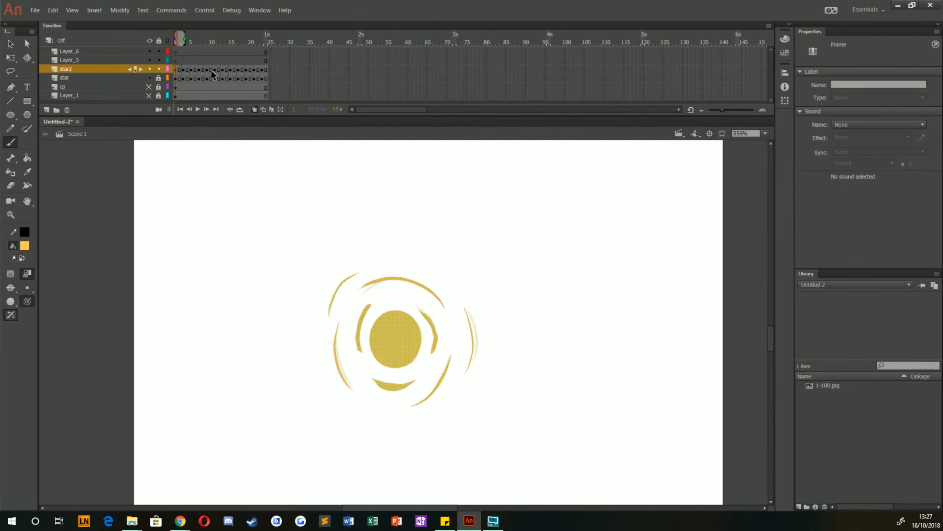
click(261, 42)
click(53, 10)
click(74, 71)
Paint the five outer arcs on the frame 21 drawing of star2.
click(253, 69)
mouse_move(358, 273)
mouse_down()
mouse_move(331, 315)
mouse_move(355, 388)
mouse_up()
drag(448, 358, 416, 405)
drag(466, 312, 469, 367)
drag(441, 301, 378, 278)
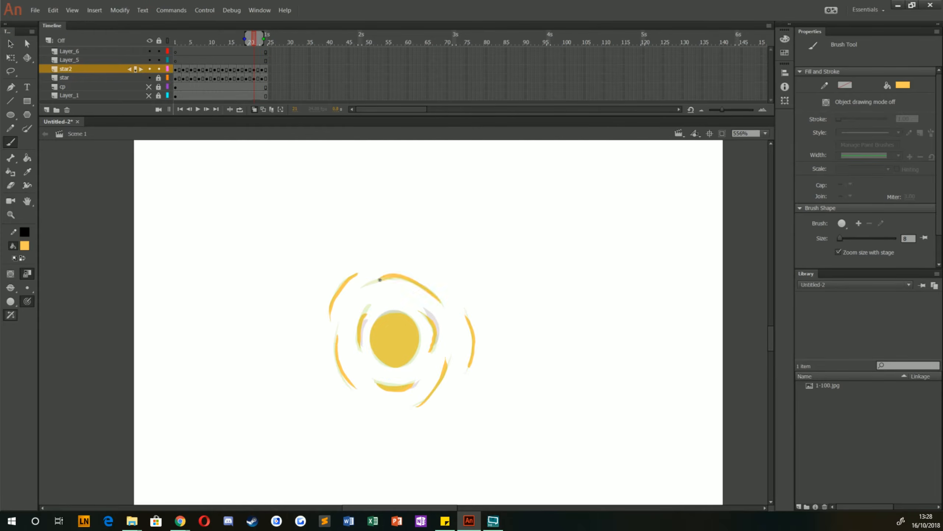
Hide the star layer and paint the outer arcs on the frame 19 drawing of star2, redoing the upper arc.
key(period)
key(period)
click(149, 78)
click(199, 70)
drag(244, 39, 267, 39)
key(period)
key(period)
drag(342, 292, 323, 332)
drag(336, 348, 355, 392)
drag(450, 368, 430, 401)
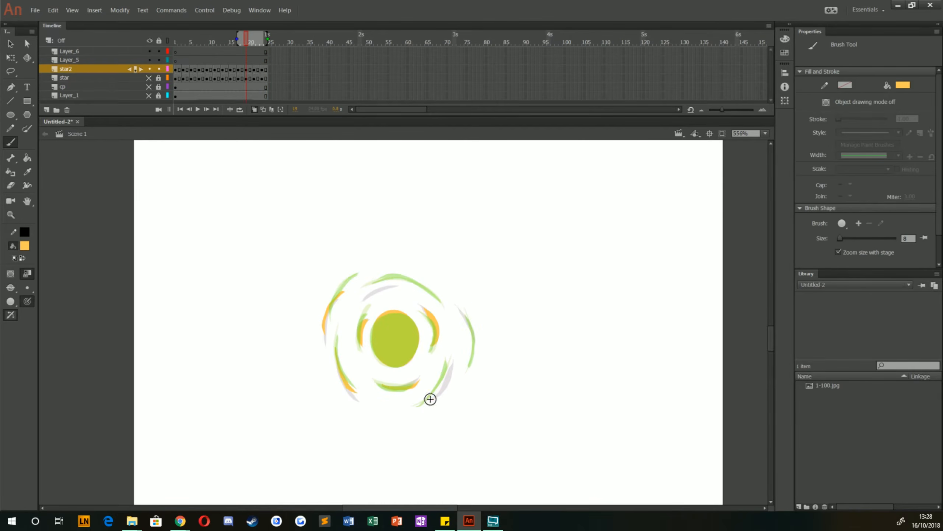
drag(460, 309, 469, 366)
drag(413, 281, 365, 284)
key(ctrl+z)
drag(437, 300, 428, 293)
Delete the frame 23 drawing of star2 and repaint its core, inner arcs and outer arcs freehand over the onion skin.
key(period)
key(period)
key(period)
key(period)
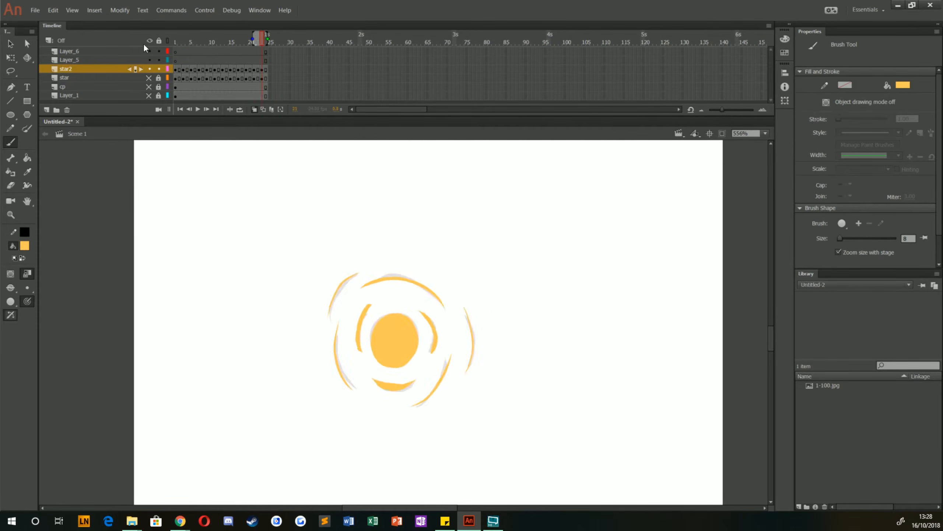
key(Return)
click(265, 70)
key(Delete)
drag(358, 278, 329, 318)
drag(425, 315, 431, 351)
drag(338, 343, 356, 388)
drag(381, 386, 411, 383)
drag(366, 315, 359, 346)
drag(466, 316, 469, 366)
drag(445, 359, 417, 406)
click(402, 338)
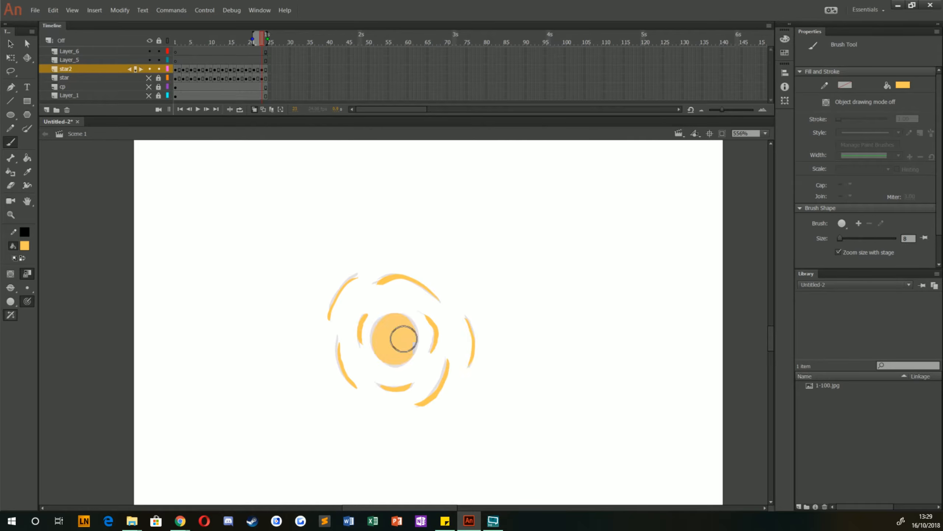
Show the star layer again and play both stars in a loop with the whole stage in view.
key(Return)
key(ctrl+minus)
key(ctrl+minus)
click(149, 78)
Rename Layer_5 as star3.
click(66, 59)
double_click(66, 59)
text(star3)
key(Return)
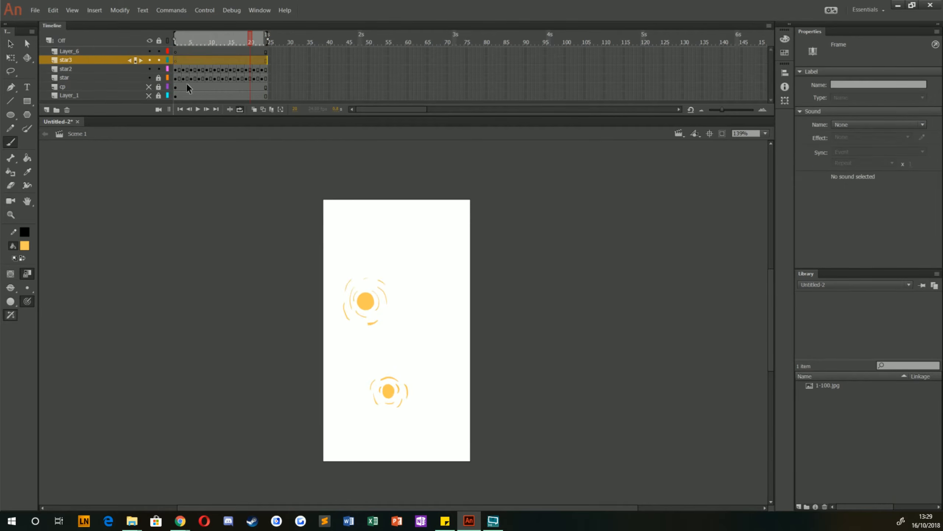
Insert blank keyframes on every second frame of the star3 layer up to frame 23, and play the timeline.
click(184, 60)
key(F7)
click(254, 60)
key(F7)
key(Return)
Paint star3's core over the sketched circle at the stage's top edge on frames 1, 23 and 11, hide the sketch and enable onion skinning.
click(149, 96)
key(ctrl+equal)
key(ctrl+equal)
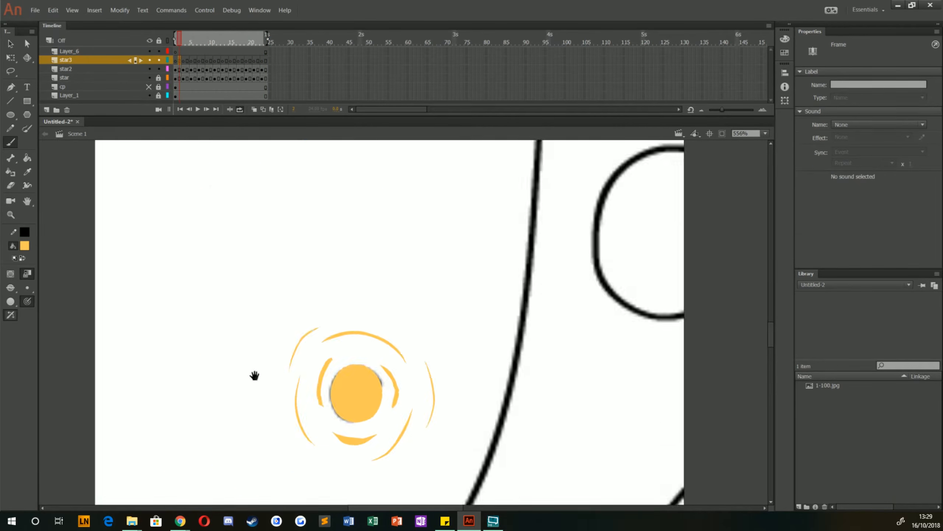
drag(445, 156, 369, 497)
mouse_move(447, 237)
mouse_down()
mouse_move(449, 282)
mouse_move(467, 267)
mouse_move(447, 282)
mouse_move(449, 271)
mouse_up()
click(264, 60)
click(215, 60)
click(149, 96)
click(254, 109)
Paint star3's in-between cores on every second frame, following the onion skin.
click(183, 60)
key(.)
key(.)
key(.)
key(.)
key(.)
key(.)
key(.)
key(.)
key(.)
key(.)
key(.)
key(.)
key(.)
key(.)
key(.)
key(.)
Paint the short inner arc beside star3's core on frames 1 and 23, and fill in every second frame between them.
click(175, 60)
click(261, 61)
mouse_move(403, 290)
mouse_down()
mouse_move(400, 246)
mouse_move(402, 288)
mouse_up()
click(175, 60)
key(.)
key(.)
key(.)
key(.)
key(.)
key(.)
key(.)
key(.)
key(.)
key(.)
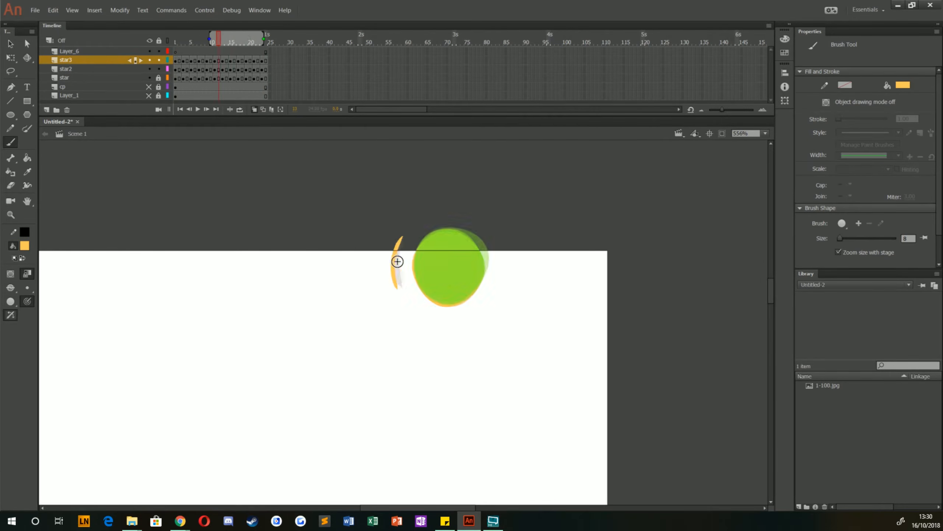
drag(403, 239, 403, 286)
key(.)
key(.)
key(.)
key(.)
key(.)
key(.)
key(.)
key(.)
key(.)
key(.)
key(.)
key(.)
Paint the long arc curving around the other side of star3's core on frames 1 and 23, and preview the animation.
click(175, 60)
drag(490, 222, 457, 321)
click(262, 60)
drag(490, 222, 458, 322)
key(Return)
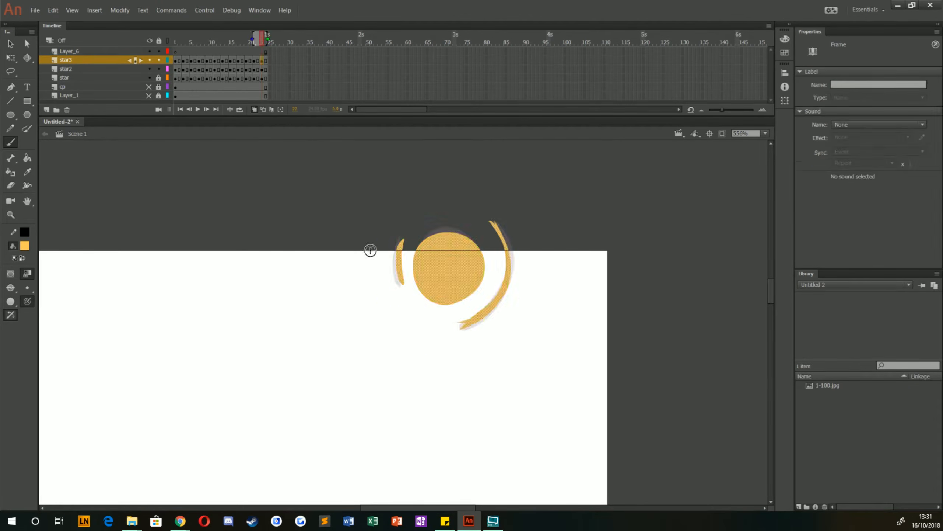
key(Return)
Paint star3's large outer arc sweeping beneath the core on every second frame, and play the loop.
drag(375, 225, 466, 343)
key(.)
key(.)
key(.)
key(.)
key(.)
key(.)
key(.)
key(.)
key(.)
key(.)
key(.)
key(.)
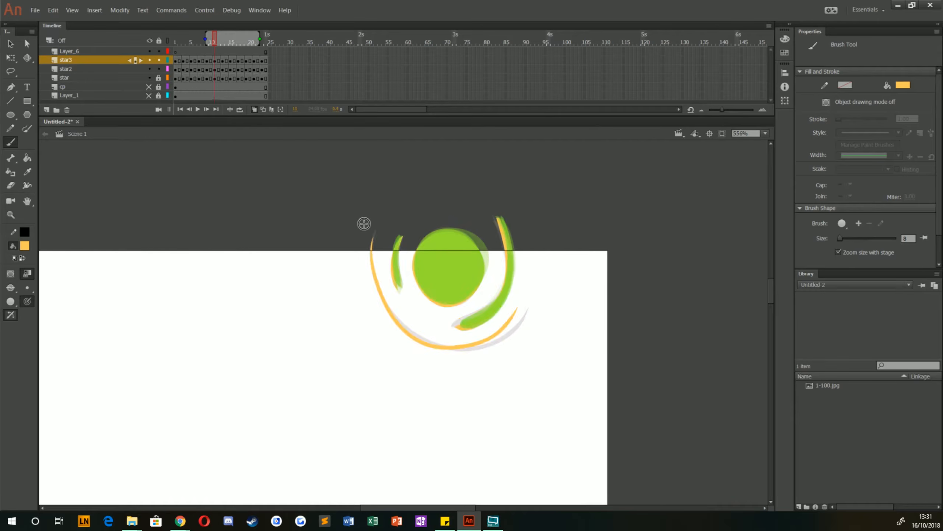
key(Return)
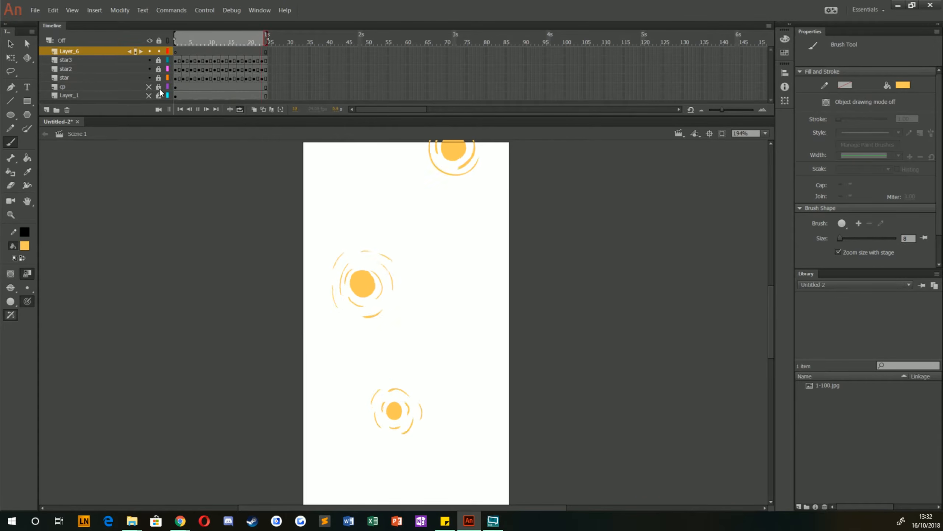
Show the sketch and cp palette layers, and rename Layer_6 as starBlob.
click(149, 94)
click(149, 87)
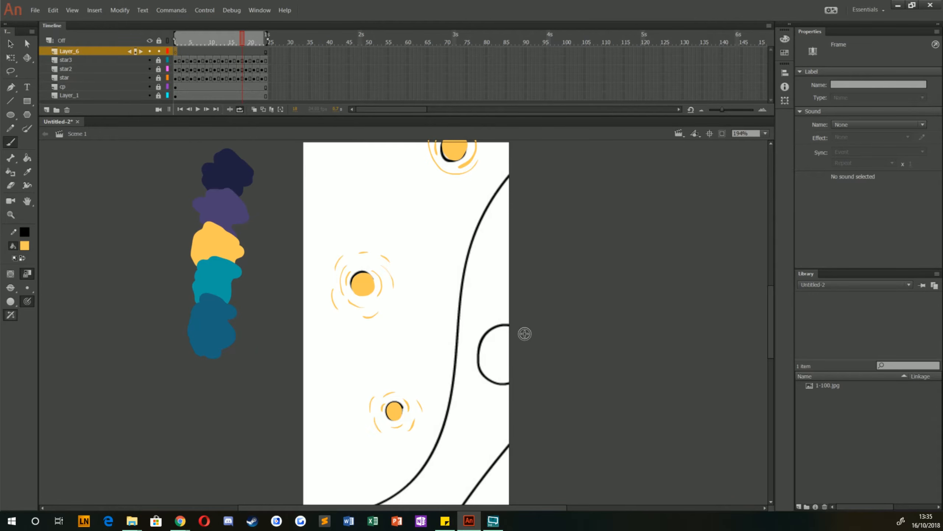
double_click(71, 50)
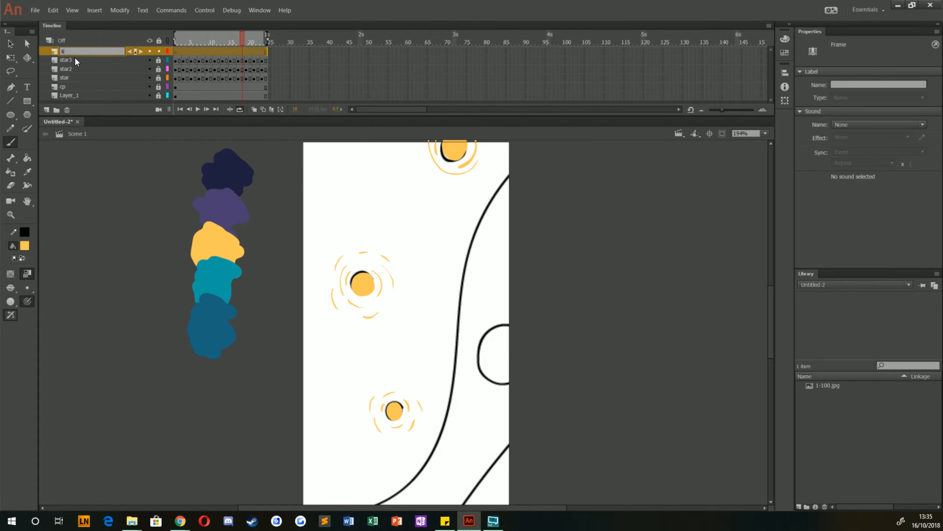
text(starBlob)
key(Return)
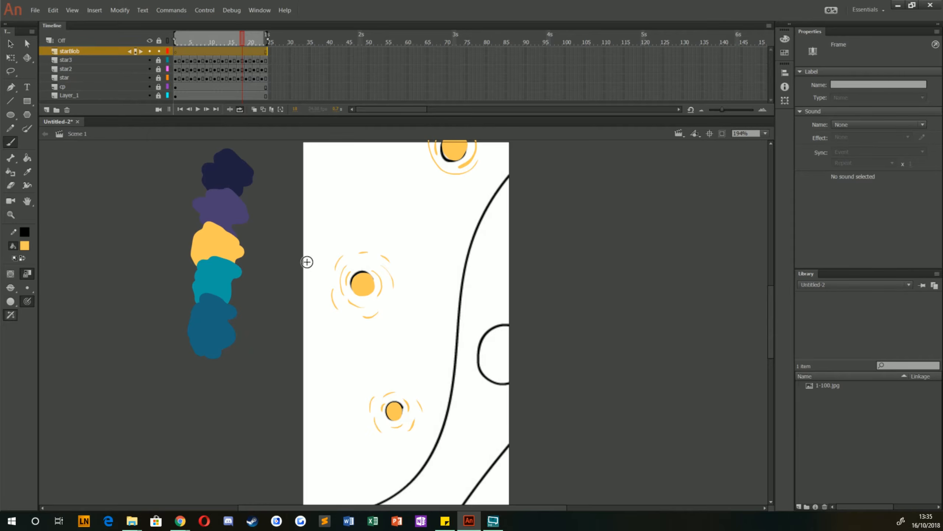
Unlock the cp layer, sample its dark navy swatch as the fill colour, and undo a trial brush stroke on starBlob.
click(174, 51)
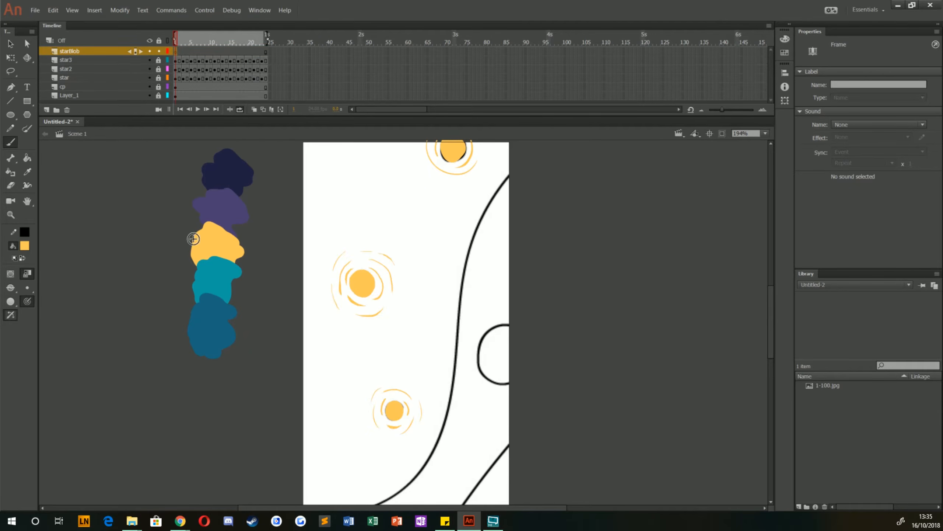
key(i)
click(226, 170)
key(b)
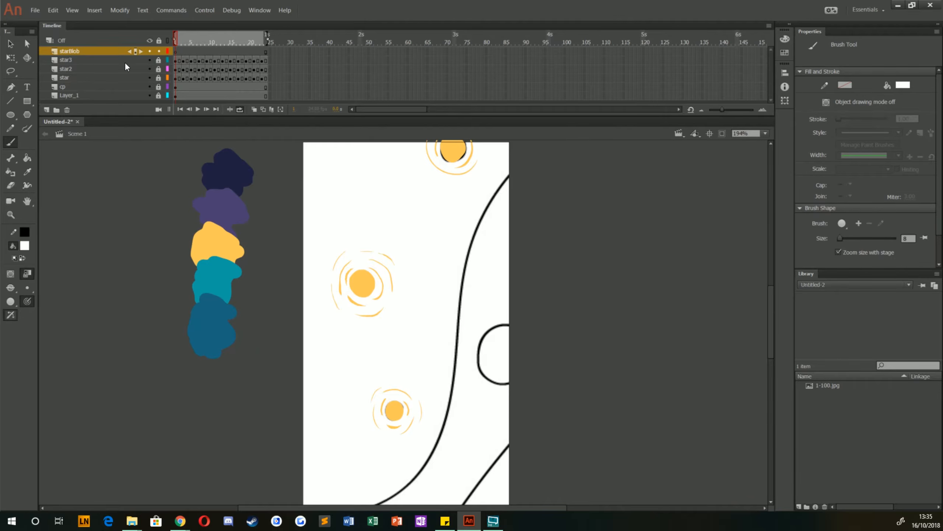
click(158, 86)
key(i)
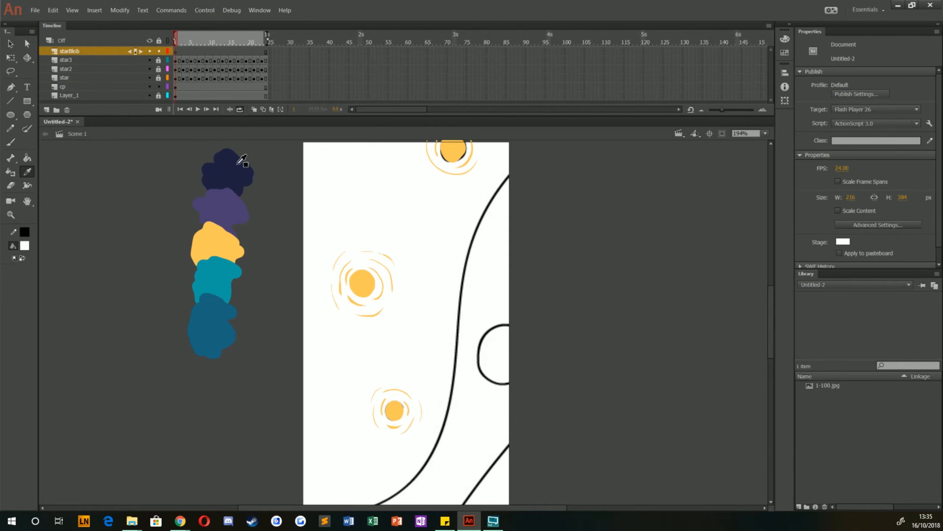
click(234, 174)
key(b)
mouse_move(399, 212)
mouse_down()
mouse_move(329, 252)
mouse_move(374, 361)
mouse_move(428, 285)
mouse_move(340, 375)
mouse_move(342, 442)
mouse_up()
key(ctrl+z)
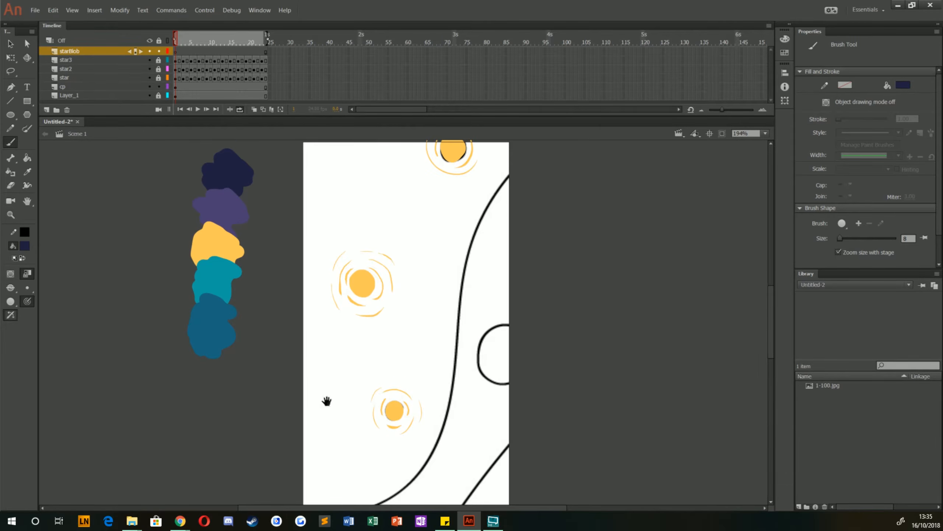
Sample the teal palette swatch as the fill colour and select frame 1 of the starBlob layer.
scroll(430, 323, down, 3)
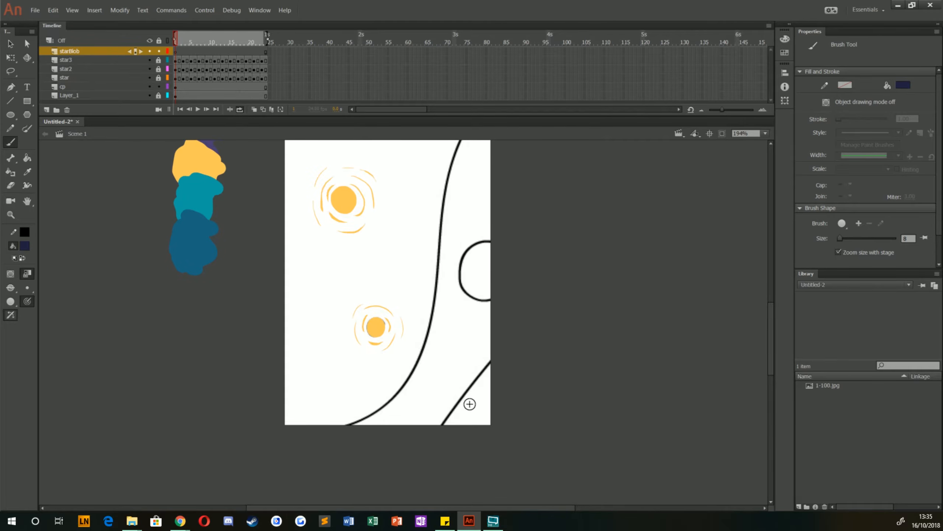
scroll(431, 279, up, 3)
scroll(387, 340, down, 1)
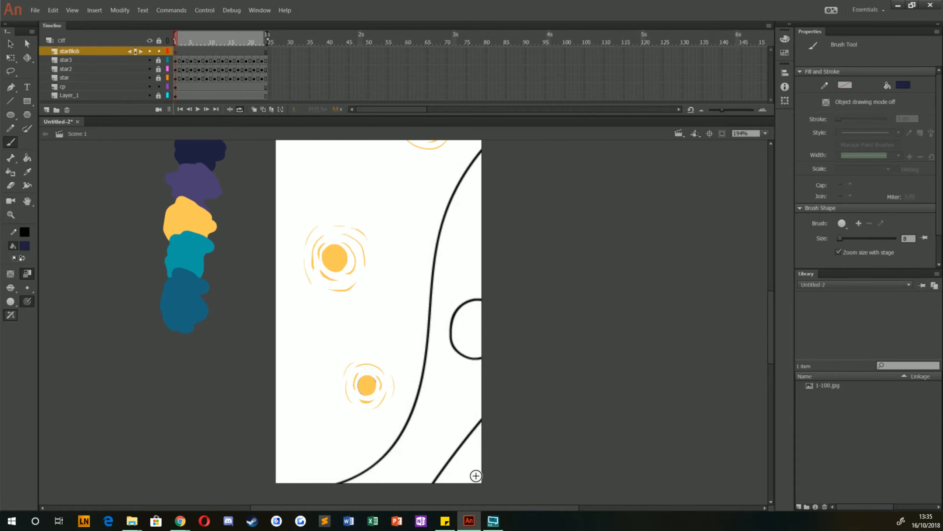
drag(419, 336, 430, 373)
key(i)
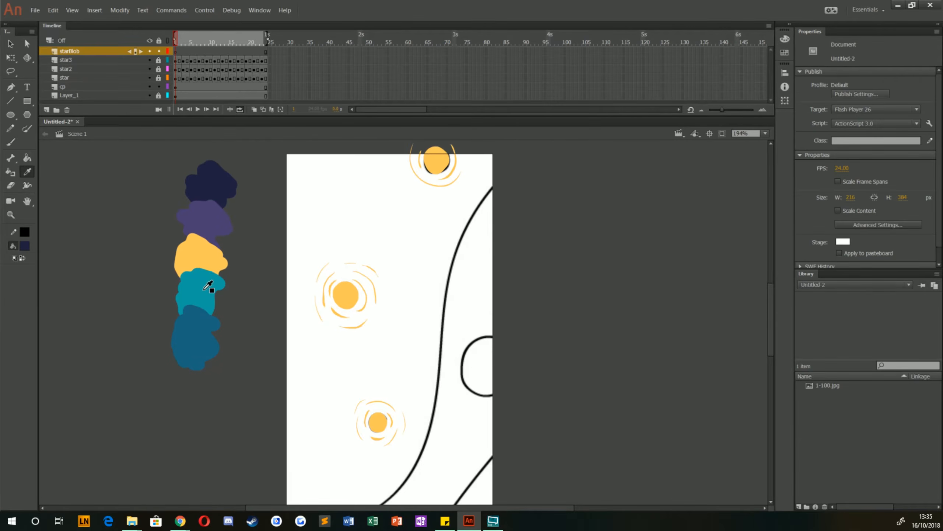
click(206, 295)
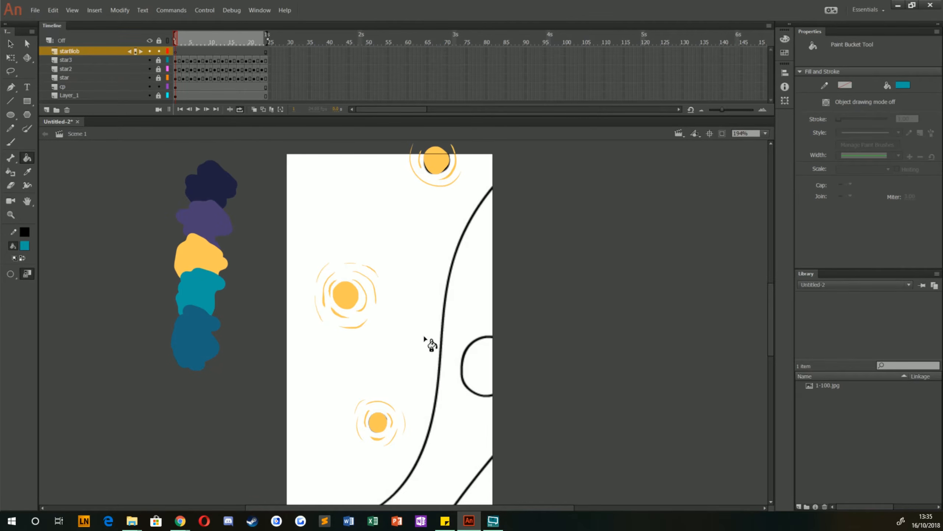
click(175, 50)
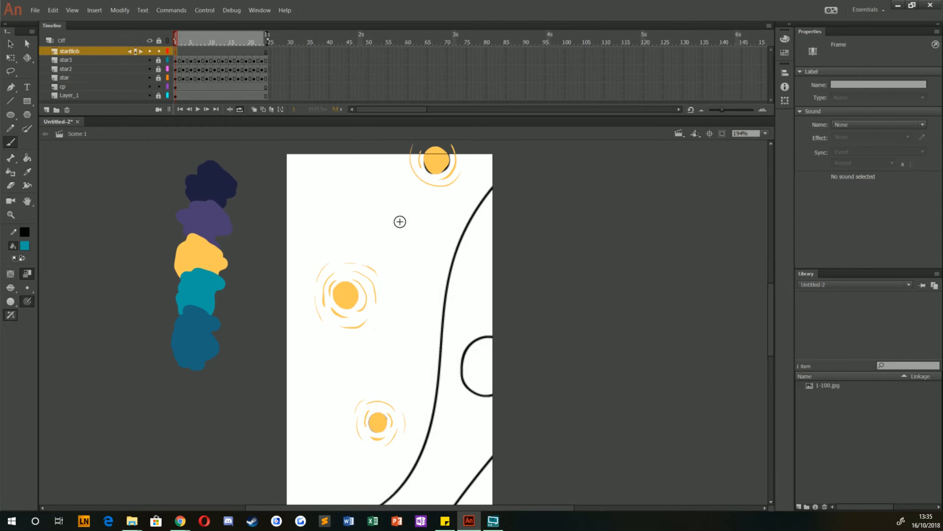
Outline the sketched half circle at the stage's right edge in teal on frame 1, extending both ends past the stage.
key(ctrl+equal)
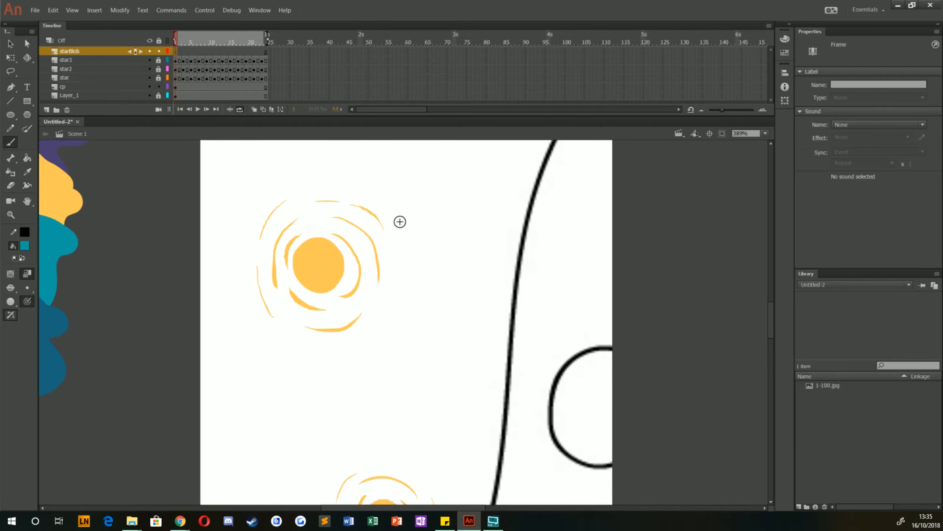
drag(442, 423, 294, 338)
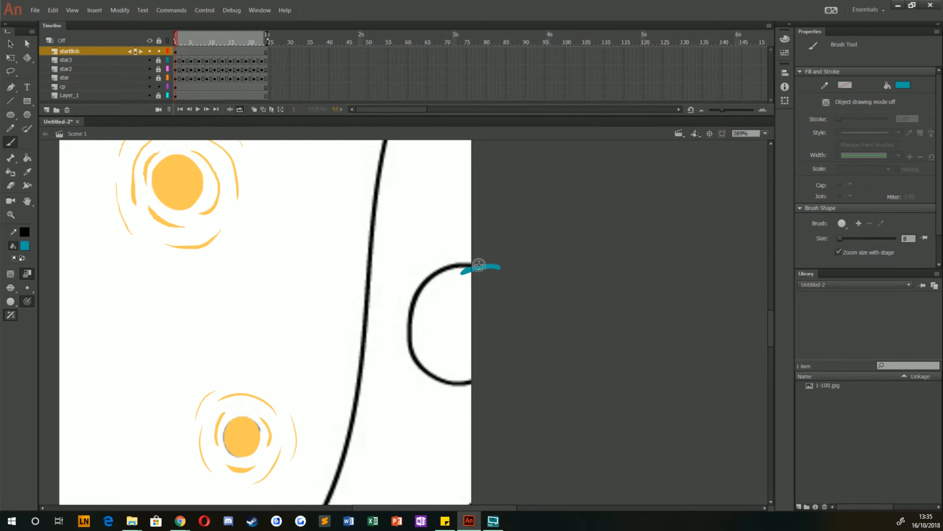
key(ctrl+z)
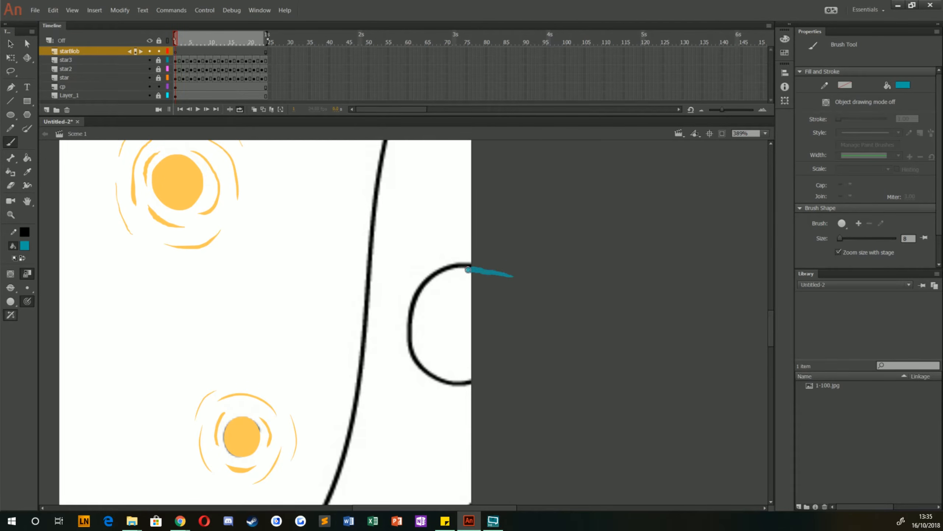
mouse_move(445, 275)
mouse_down()
mouse_move(464, 270)
mouse_move(427, 287)
mouse_move(413, 348)
mouse_move(439, 379)
mouse_move(472, 382)
mouse_move(522, 351)
mouse_up()
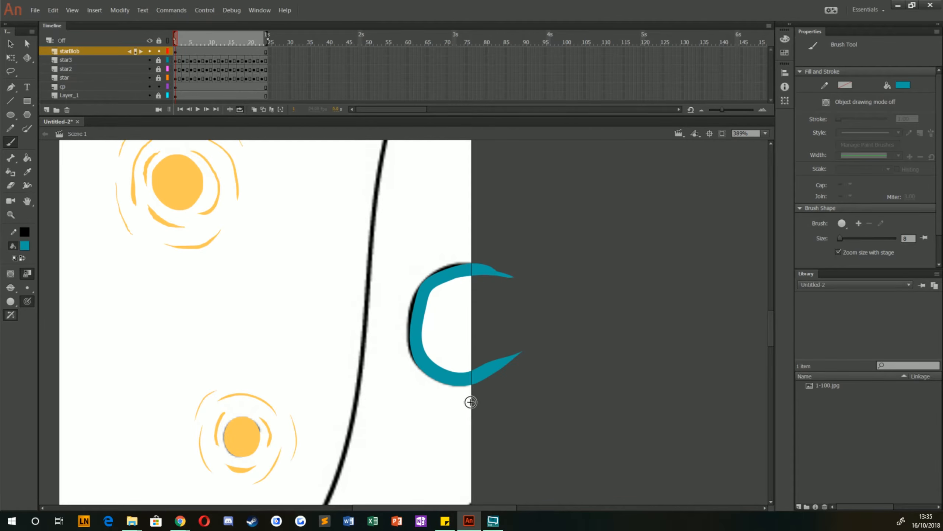
drag(474, 254, 474, 298)
mouse_move(439, 270)
mouse_down()
mouse_move(390, 312)
mouse_move(402, 365)
mouse_move(451, 389)
mouse_up()
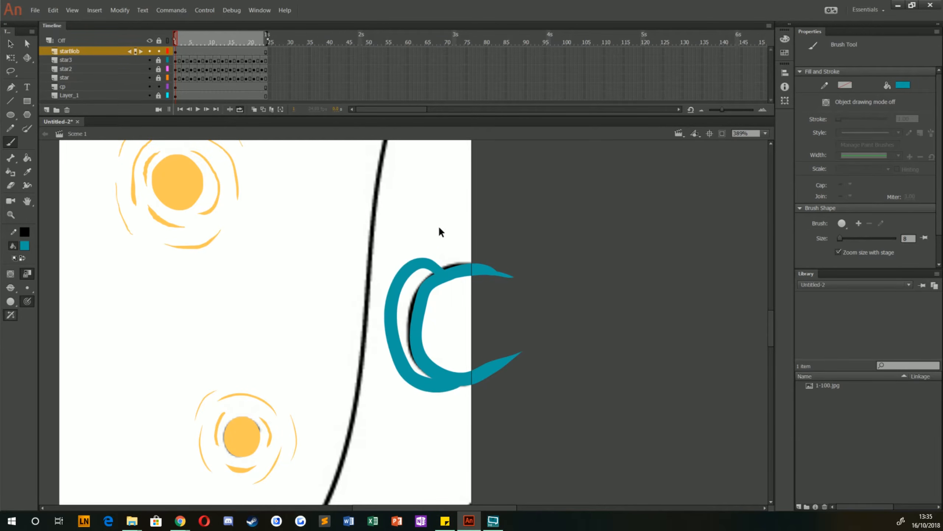
key(ctrl+z)
mouse_move(456, 277)
mouse_down()
mouse_move(401, 264)
mouse_move(390, 336)
mouse_up()
key(ctrl+z)
mouse_move(464, 263)
mouse_down()
mouse_move(445, 232)
mouse_move(404, 229)
mouse_move(398, 308)
mouse_move(380, 360)
mouse_move(384, 421)
mouse_move(417, 444)
mouse_up()
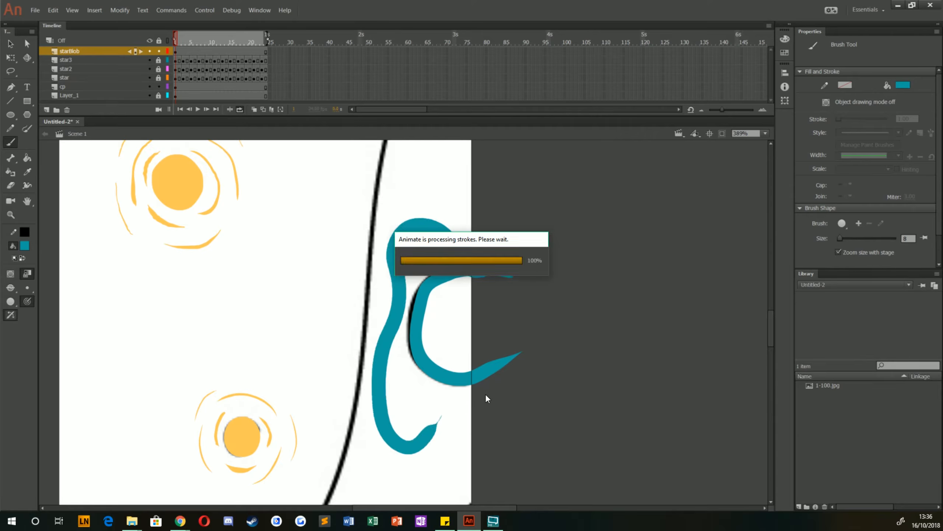
key(ctrl+z)
Paint lobes above and below the teal circle, close the shape with a vertical line off the stage, and delete the overhang beyond it.
mouse_move(471, 376)
mouse_down()
mouse_move(437, 450)
mouse_move(392, 450)
mouse_move(387, 411)
mouse_move(409, 312)
mouse_move(403, 234)
mouse_move(430, 221)
mouse_move(468, 264)
mouse_move(486, 401)
mouse_up()
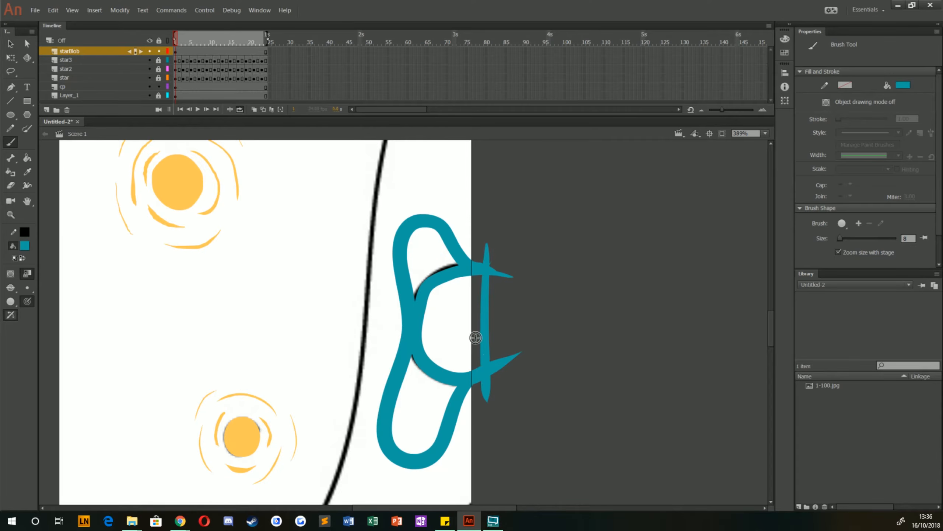
key(v)
drag(554, 440, 487, 205)
key(Delete)
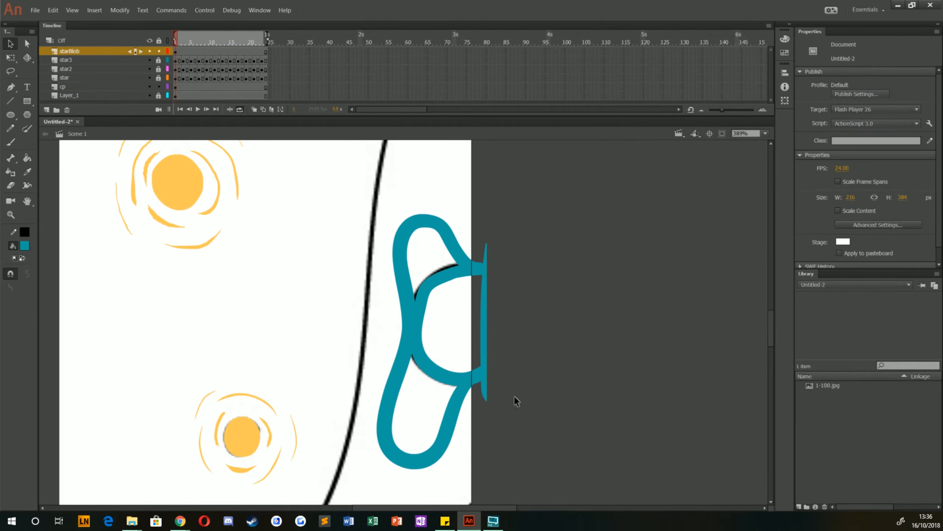
Fill the upper lobe, the circle and the lower lobe of the blob with teal.
click(23, 160)
click(431, 260)
click(441, 312)
click(416, 428)
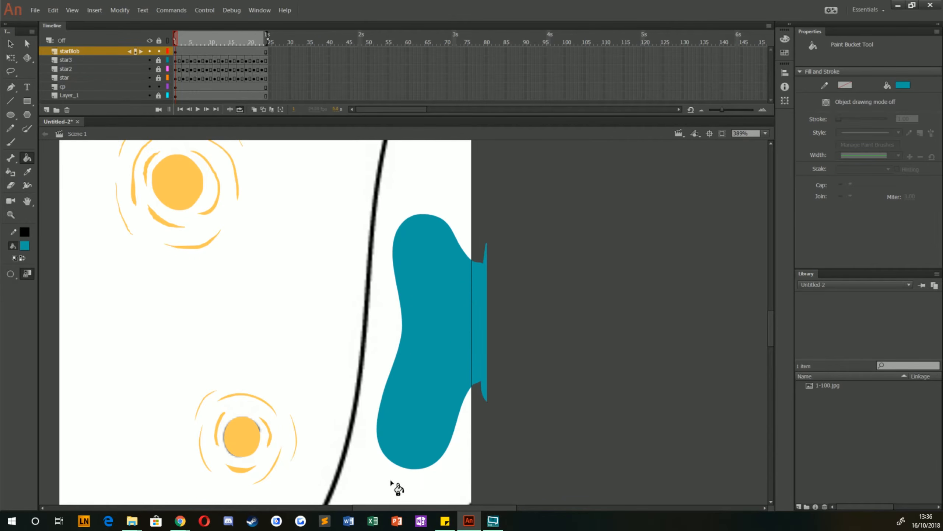
Move the lobed blob's keyframe from frame 1 to frame 11 of the starBlob layer, leaving frame 1 empty.
click(175, 51)
click(222, 52)
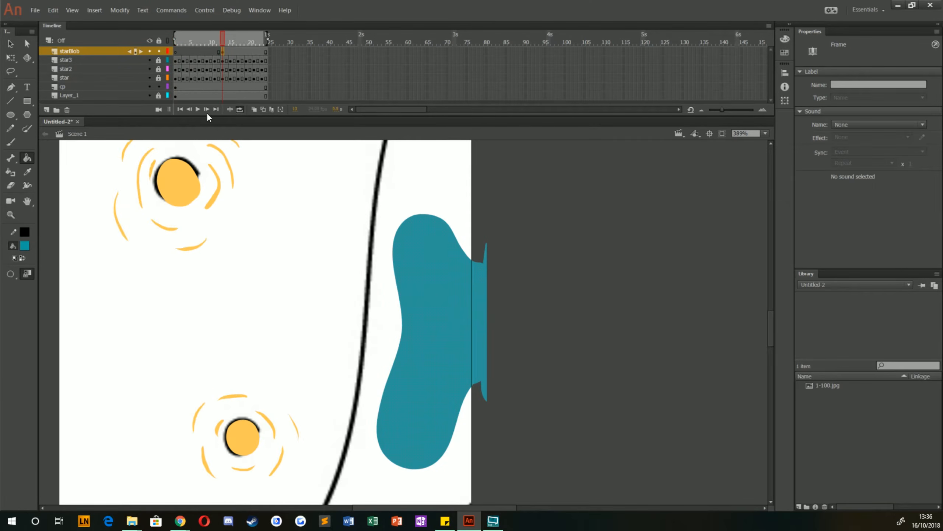
click(218, 52)
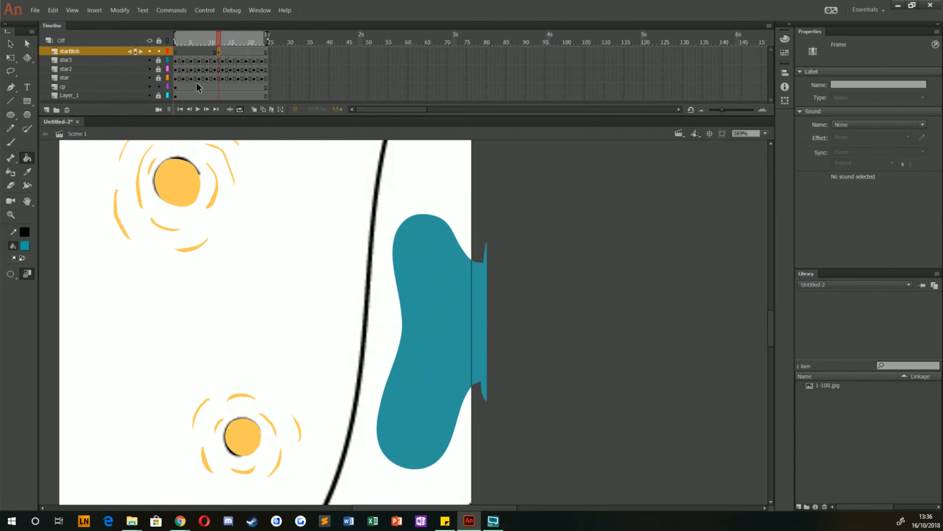
click(174, 52)
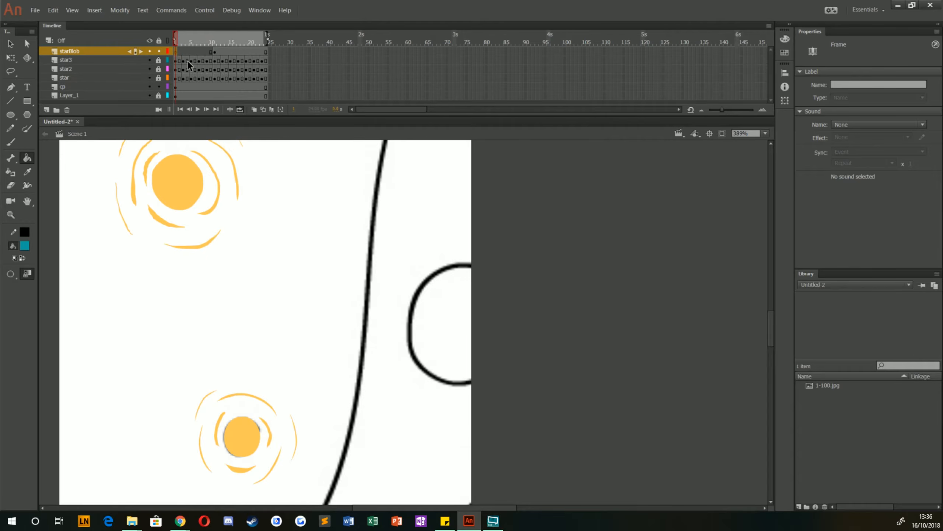
Paint a solid teal half circle over the sketched circle on frame 1 of starBlob, undoing the stray last stroke.
click(10, 142)
mouse_move(507, 271)
mouse_down()
mouse_move(454, 270)
mouse_move(418, 300)
mouse_move(406, 340)
mouse_move(431, 369)
mouse_move(491, 367)
mouse_move(479, 309)
mouse_move(446, 286)
mouse_move(429, 345)
mouse_move(465, 359)
mouse_move(461, 295)
mouse_move(438, 340)
mouse_up()
key(ctrl+z)
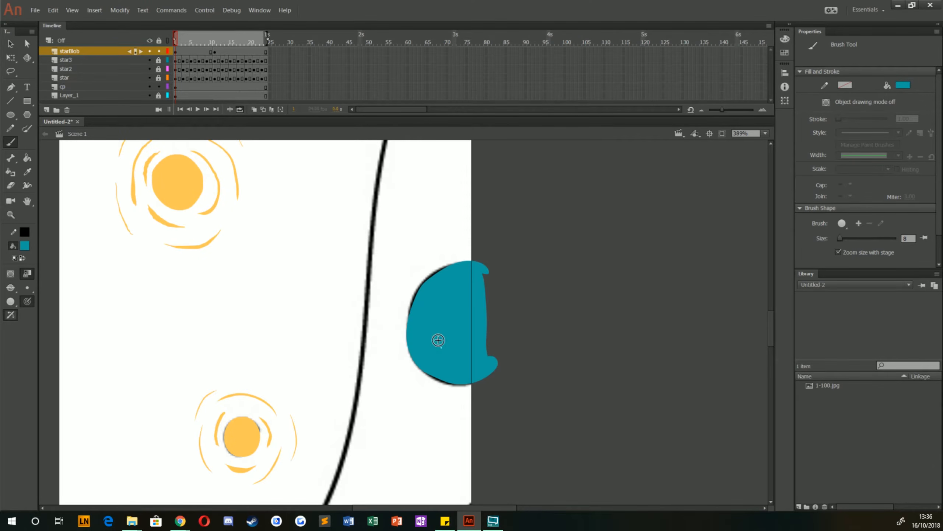
Insert a blank keyframe at frame 23 of starBlob and paint a solid teal half circle over the sketched circle.
click(262, 52)
key(F7)
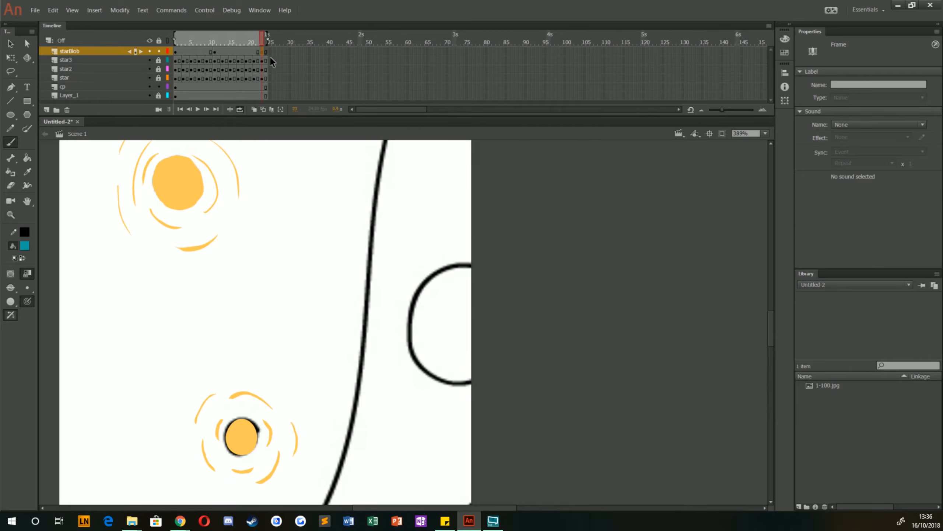
mouse_move(441, 285)
mouse_down()
mouse_move(420, 335)
mouse_move(428, 361)
mouse_move(453, 375)
mouse_move(493, 371)
mouse_up()
mouse_move(422, 338)
mouse_down()
mouse_move(440, 290)
mouse_move(469, 266)
mouse_move(430, 295)
mouse_move(420, 347)
mouse_move(431, 291)
mouse_move(465, 280)
mouse_move(437, 303)
mouse_move(434, 328)
mouse_move(472, 301)
mouse_move(439, 354)
mouse_move(461, 350)
mouse_move(481, 371)
mouse_up()
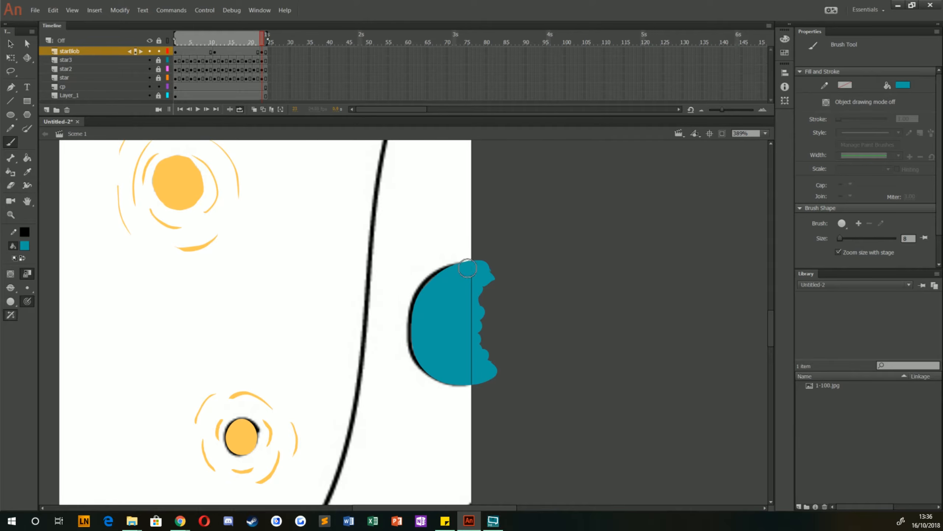
mouse_move(416, 321)
mouse_down()
mouse_move(434, 381)
mouse_move(528, 343)
mouse_up()
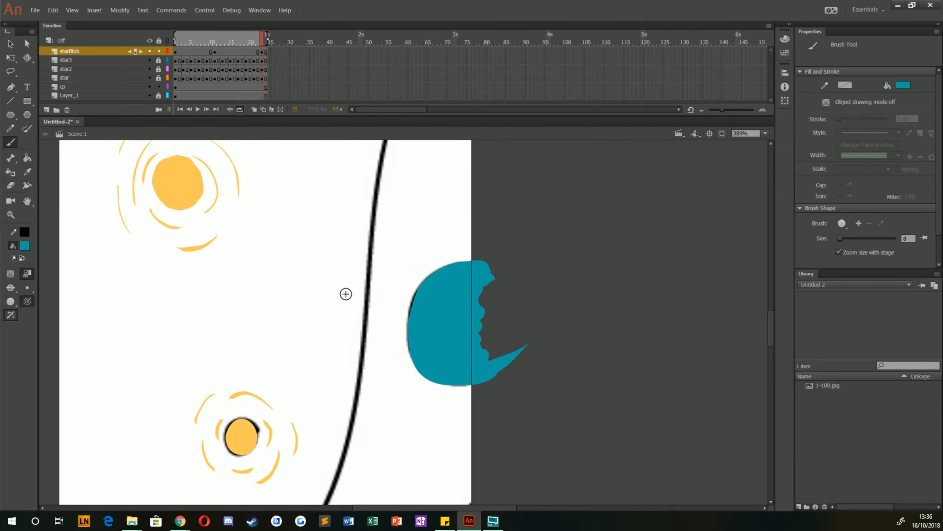
Hide the sketch, cp, star, star2 and star3 layers so that only starBlob is shown.
click(150, 95)
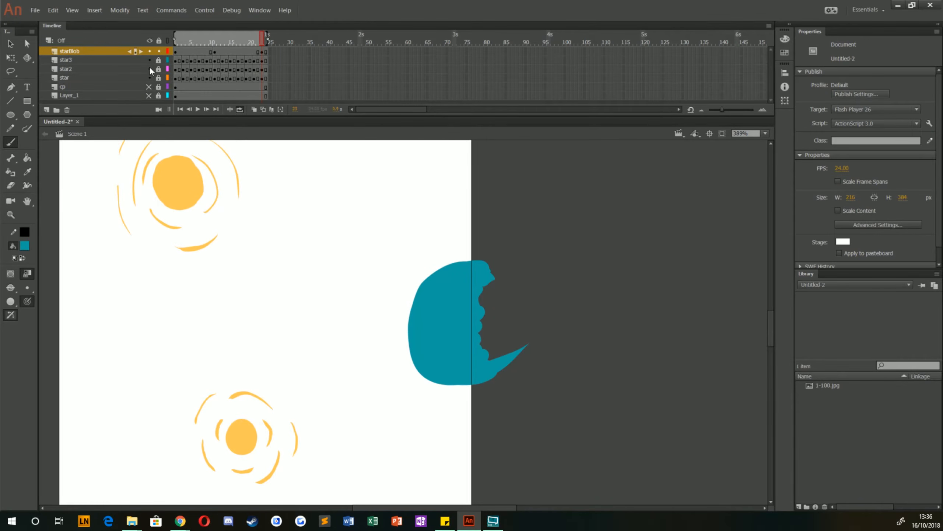
drag(149, 59, 149, 77)
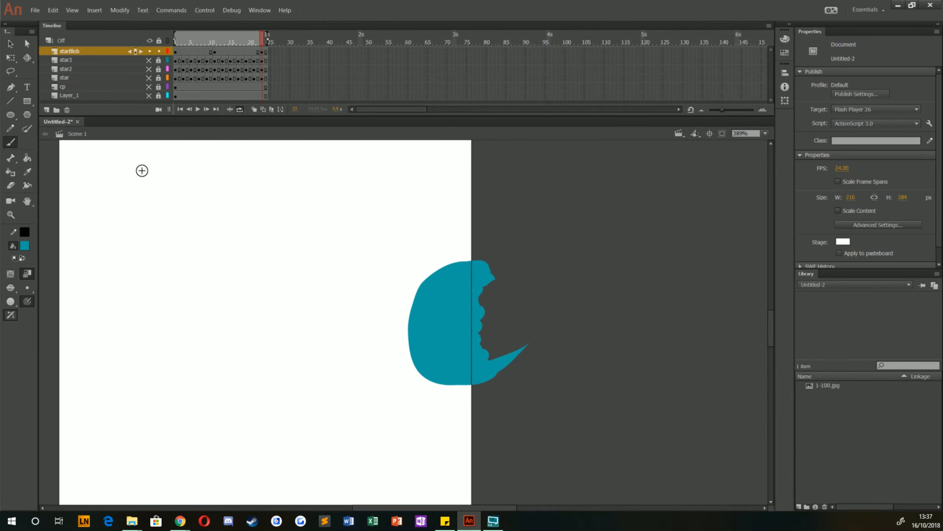
Clear the lobed blob from frame 11 of the starBlob layer and turn on onion skinning.
click(215, 51)
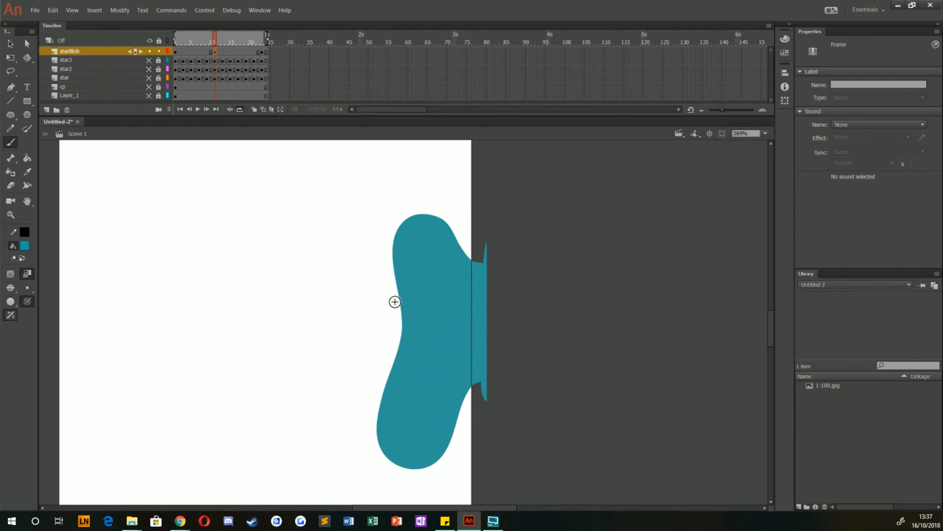
key(Delete)
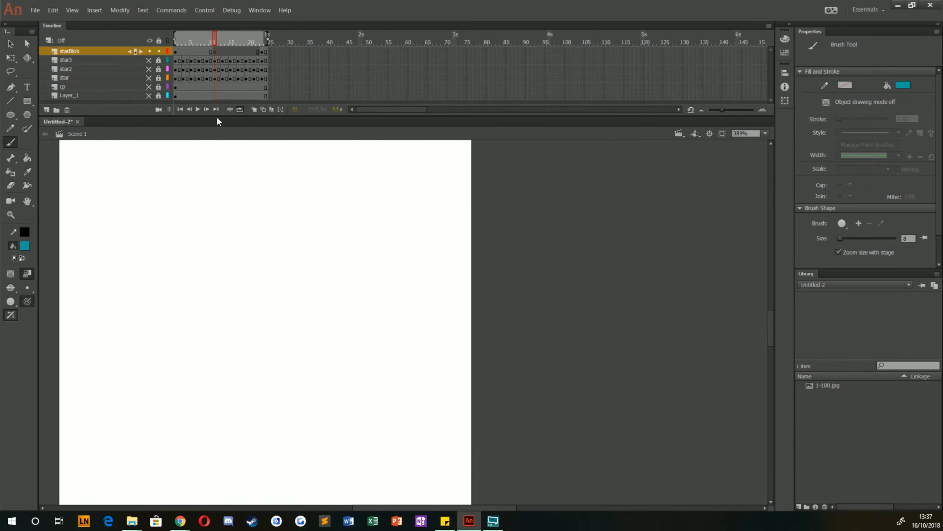
click(254, 109)
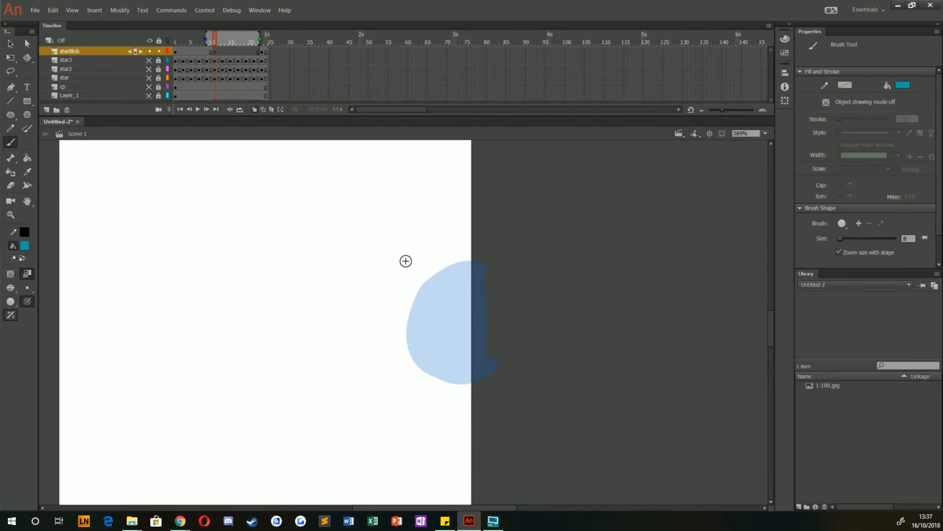
Paint a solid teal blob over the ghosted half circle on frame 11, with a round knob on a narrow neck rising from its upper side.
mouse_move(496, 259)
mouse_down()
mouse_move(457, 270)
mouse_move(424, 207)
mouse_move(403, 253)
mouse_move(430, 276)
mouse_move(411, 352)
mouse_move(456, 381)
mouse_move(497, 353)
mouse_move(429, 336)
mouse_up()
mouse_move(485, 361)
mouse_down()
mouse_move(505, 322)
mouse_move(501, 278)
mouse_move(488, 263)
mouse_up()
click(27, 158)
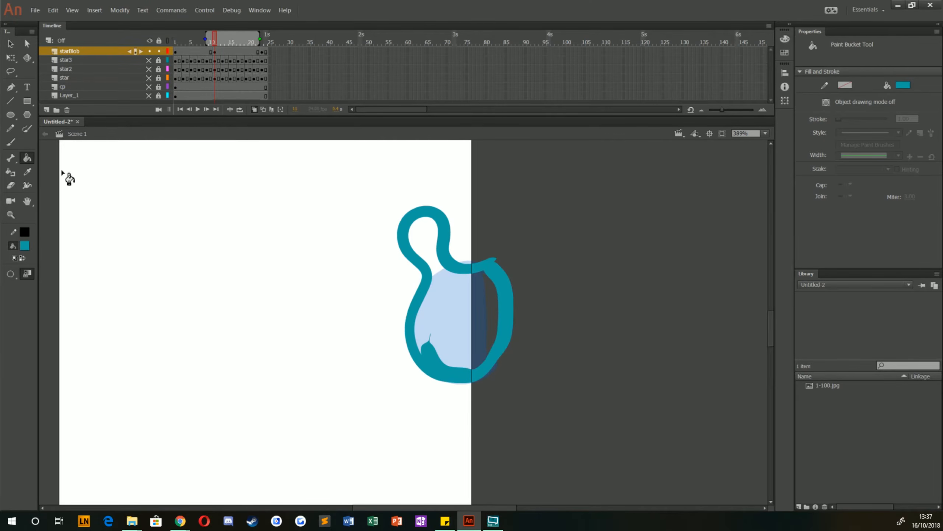
click(422, 277)
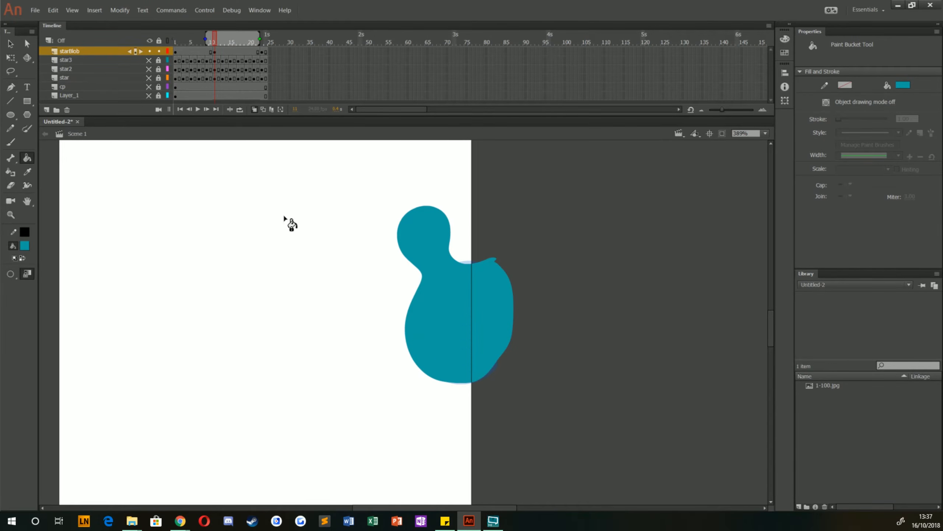
Insert a blank keyframe at frame 17 of starBlob and paint a large and a small teal droplet above the blob's body.
click(222, 50)
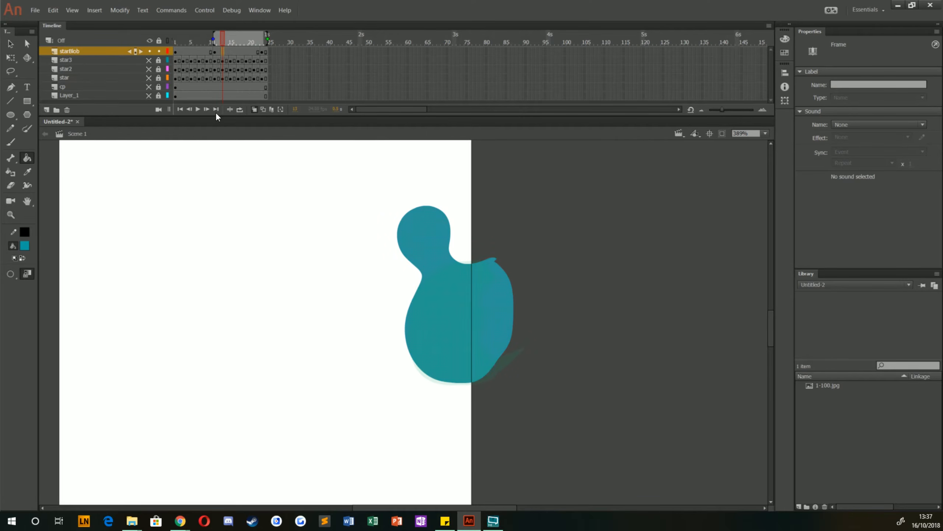
click(237, 53)
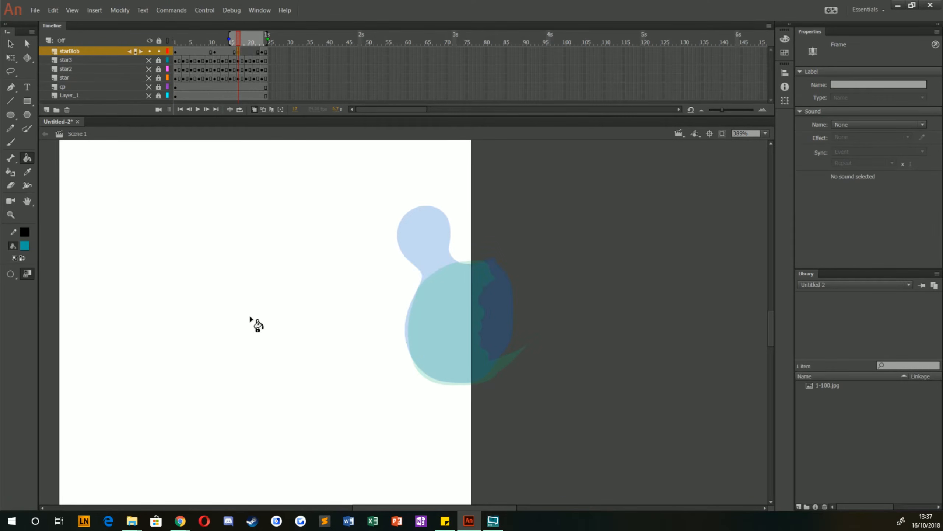
drag(352, 281, 328, 347)
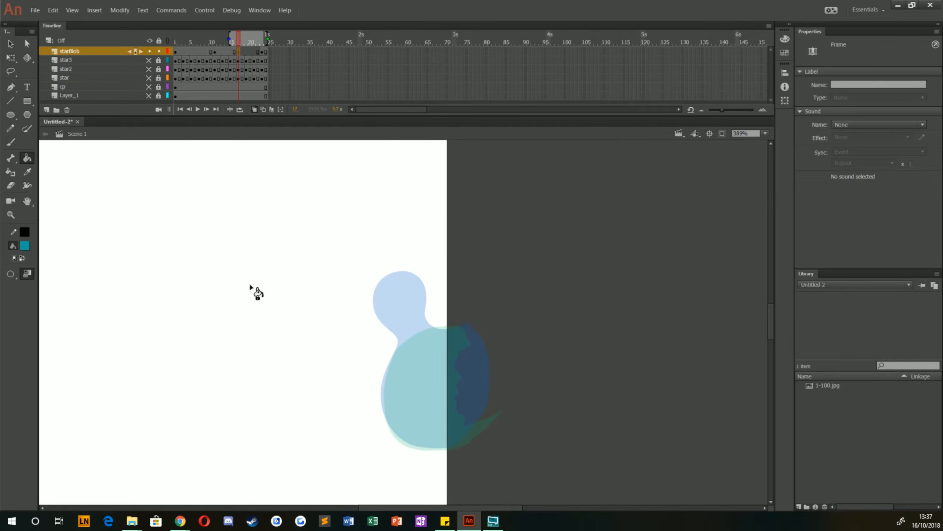
click(11, 141)
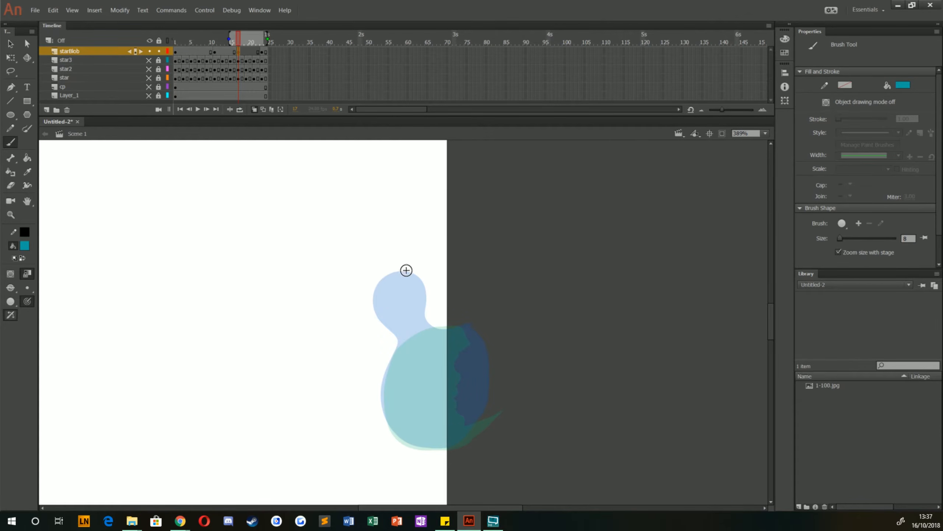
mouse_move(406, 270)
mouse_down()
mouse_move(385, 247)
mouse_move(377, 265)
mouse_move(389, 283)
mouse_move(398, 264)
mouse_up()
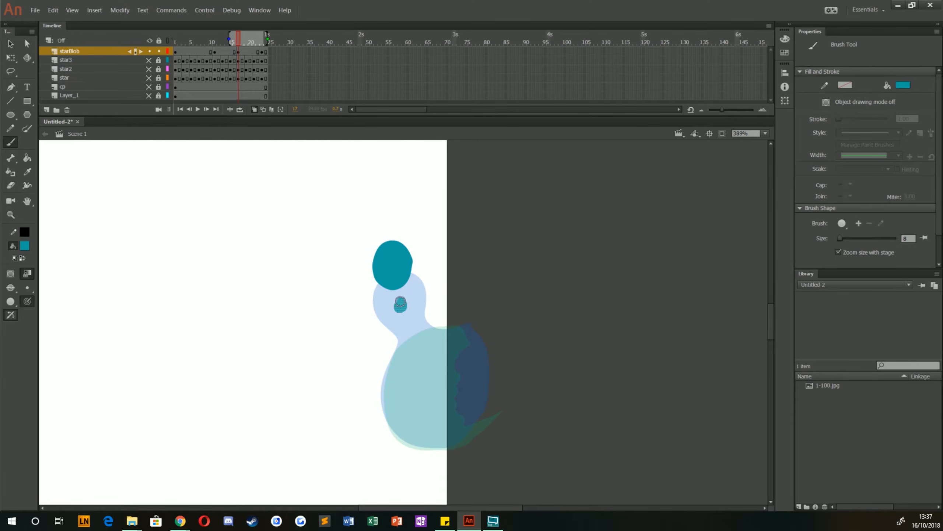
drag(400, 304, 400, 305)
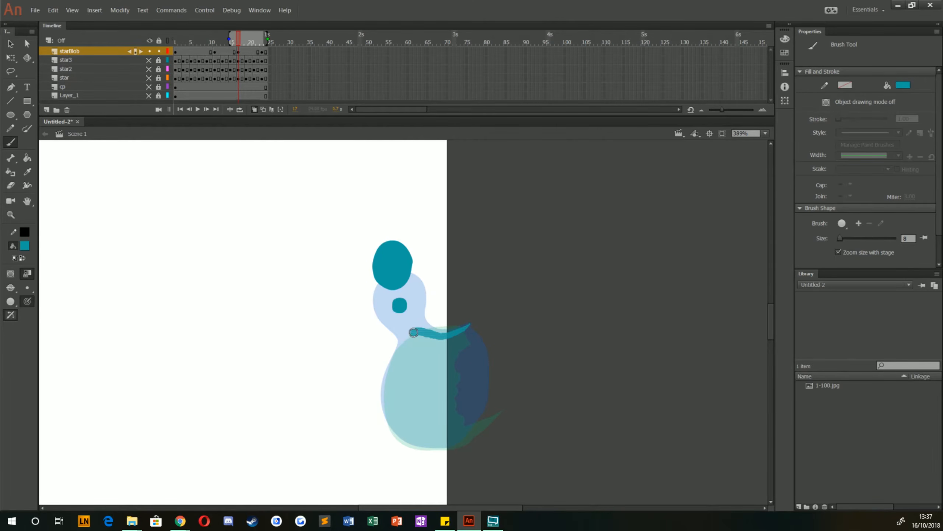
Outline the blob's body below the droplets on frame 17, with a slight bump on its upper edge, and fill it teal.
mouse_move(405, 345)
mouse_down()
mouse_move(385, 403)
mouse_move(392, 422)
mouse_move(433, 444)
mouse_move(462, 431)
mouse_move(476, 367)
mouse_move(470, 325)
mouse_up()
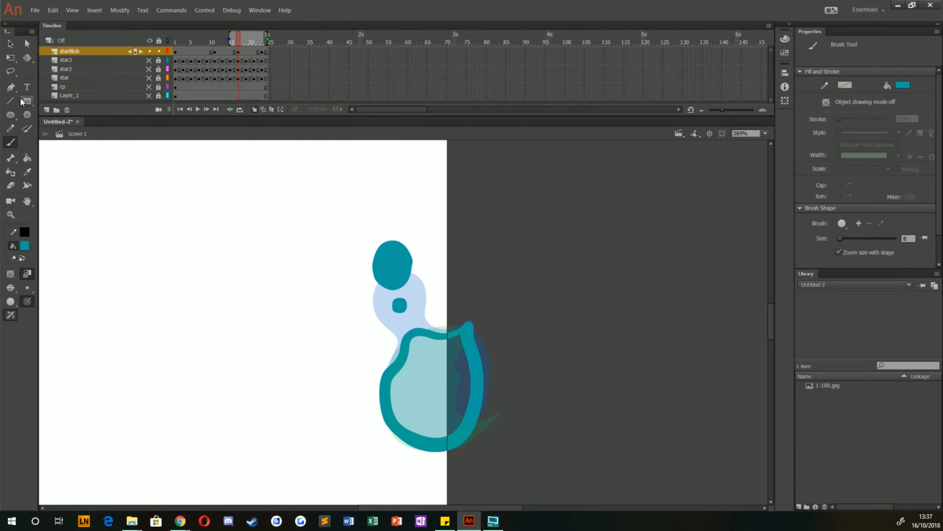
click(27, 157)
click(431, 379)
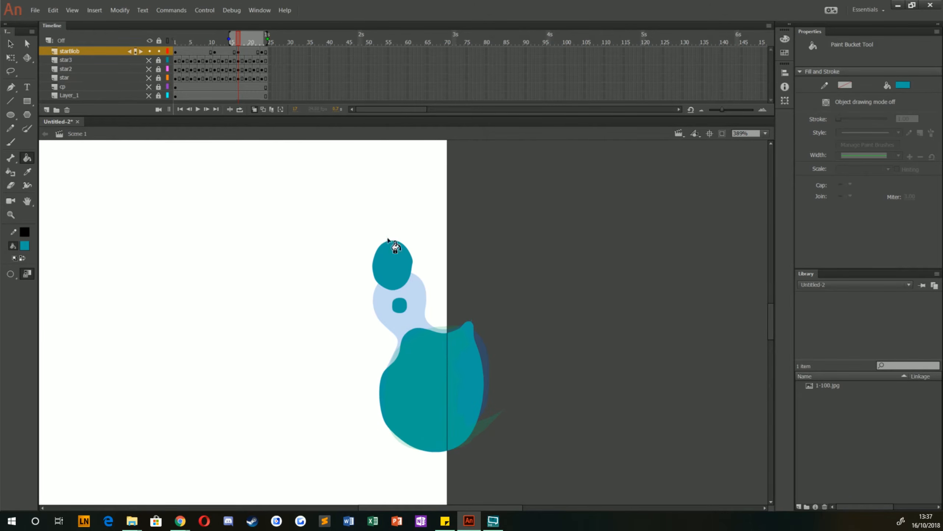
Insert a blank keyframe at frame 5 of starBlob and paint a solid teal blob with a rounded lobe rising partway into the ghosted knob.
click(11, 142)
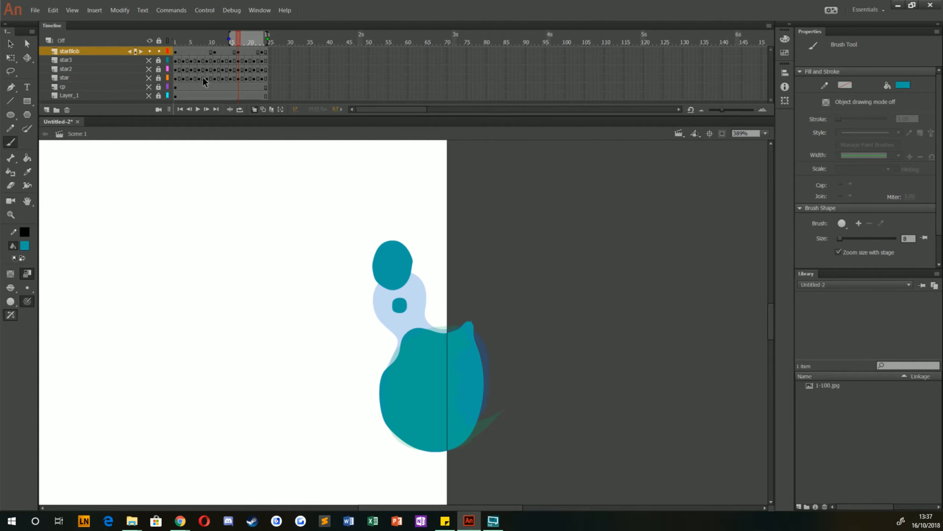
click(192, 50)
key(F7)
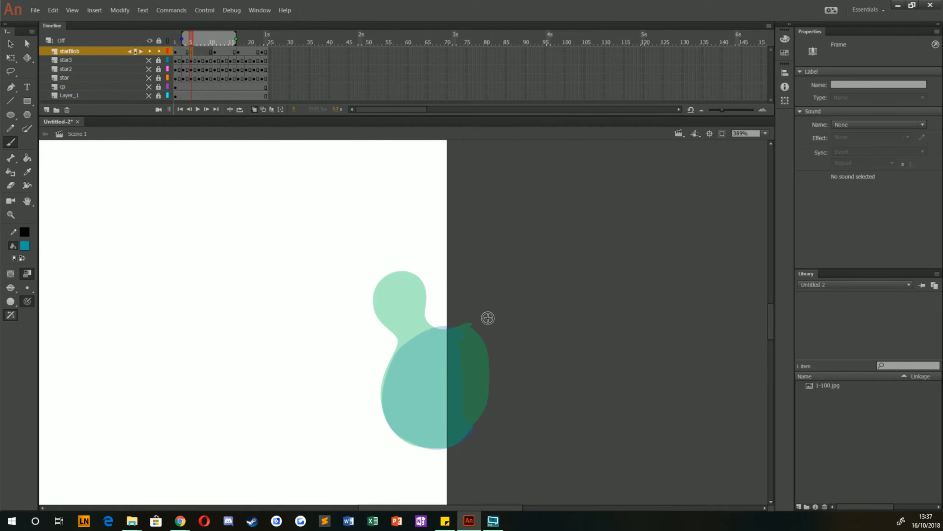
mouse_move(488, 318)
mouse_down()
mouse_move(444, 330)
mouse_move(403, 312)
mouse_move(388, 389)
mouse_move(398, 423)
mouse_move(437, 440)
mouse_move(513, 396)
mouse_up()
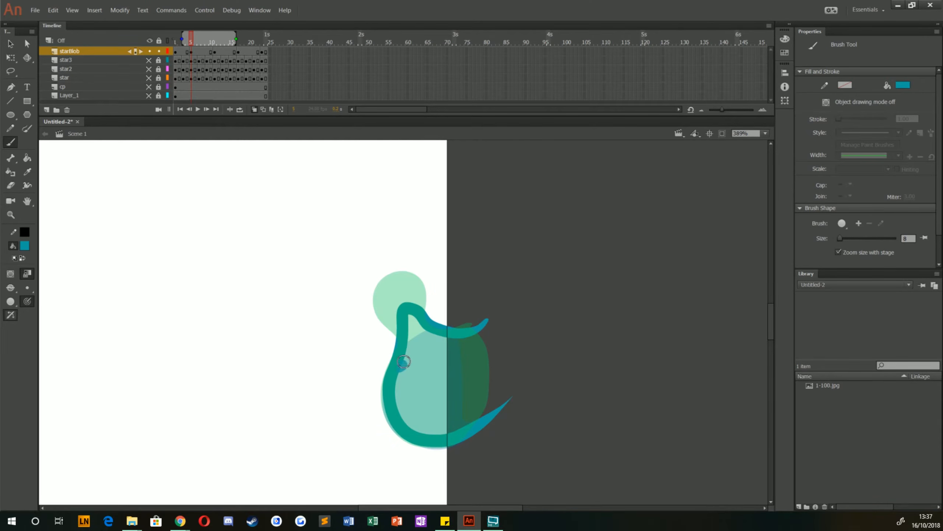
mouse_move(404, 367)
mouse_down()
mouse_move(408, 304)
mouse_move(438, 333)
mouse_move(481, 320)
mouse_move(482, 444)
mouse_move(461, 390)
mouse_move(412, 334)
mouse_move(393, 390)
mouse_move(456, 427)
mouse_move(420, 380)
mouse_up()
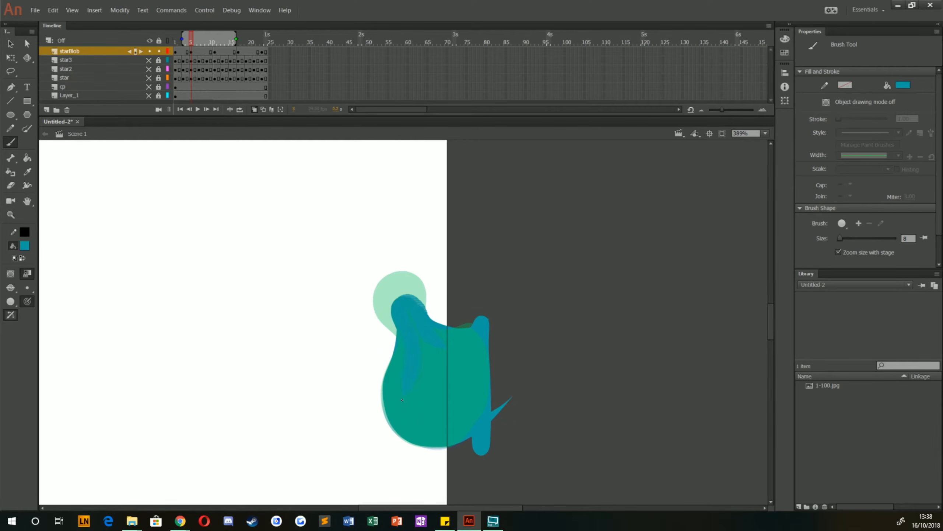
drag(402, 400, 398, 396)
mouse_move(401, 331)
mouse_down()
mouse_move(392, 297)
mouse_move(420, 298)
mouse_up()
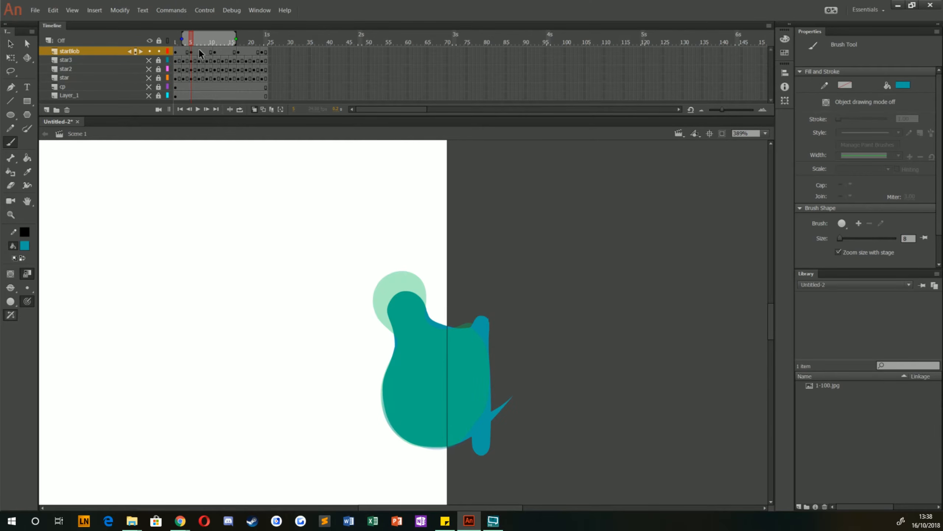
Play the animation, insert a blank keyframe at frame 3 of starBlob and shorten the onion skin range to end just past frame 5.
key(Return)
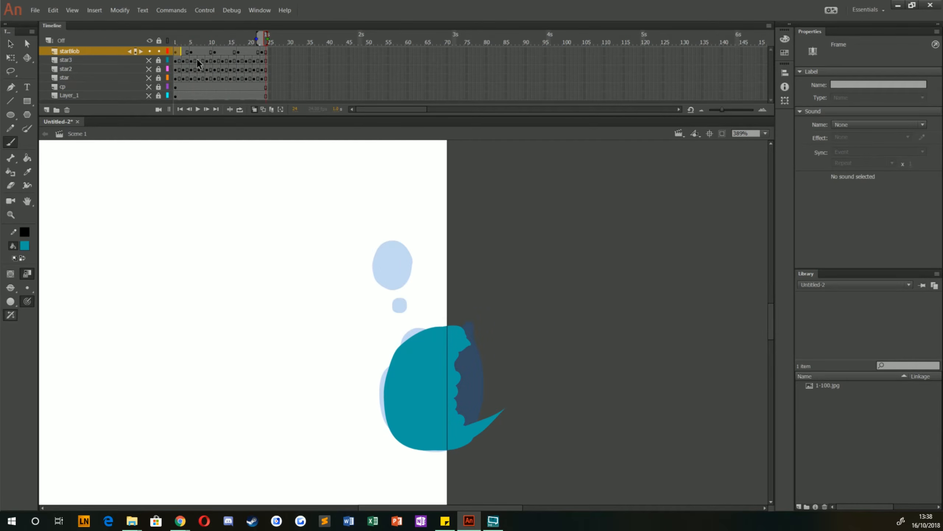
click(182, 51)
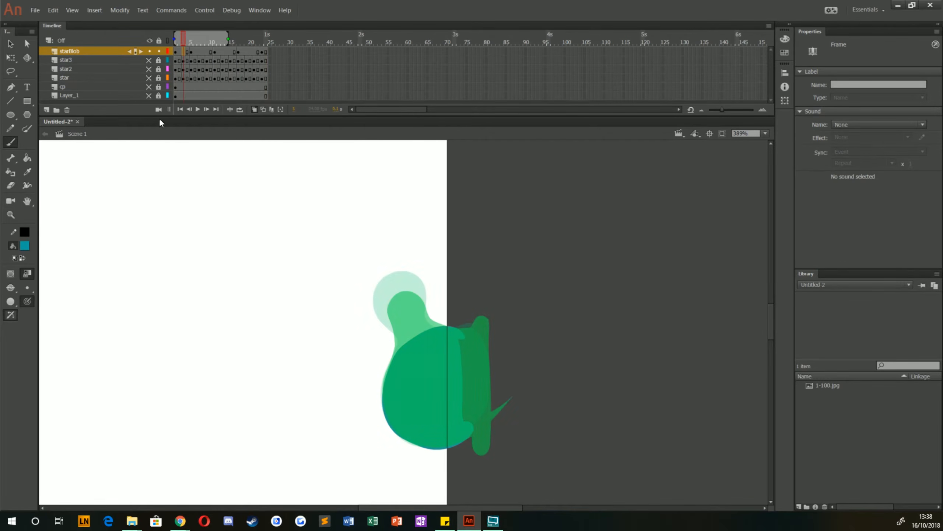
key(F7)
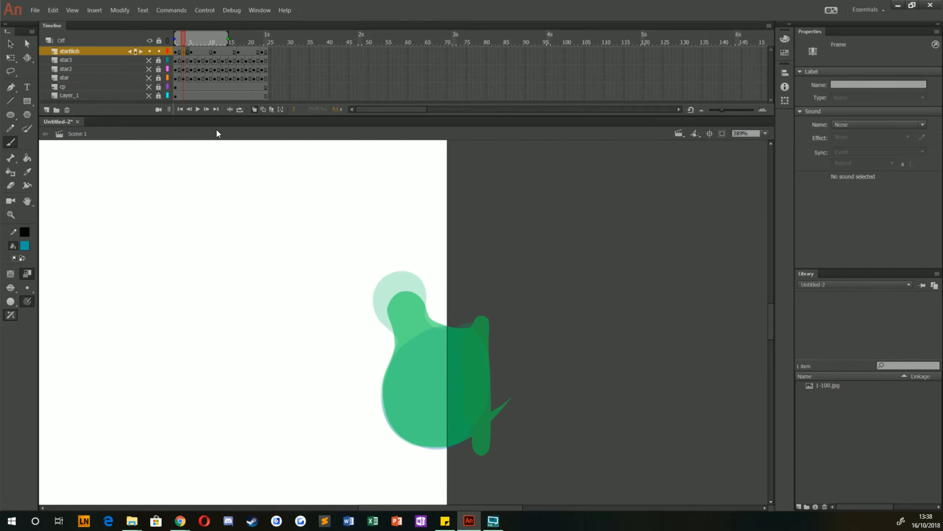
click(190, 51)
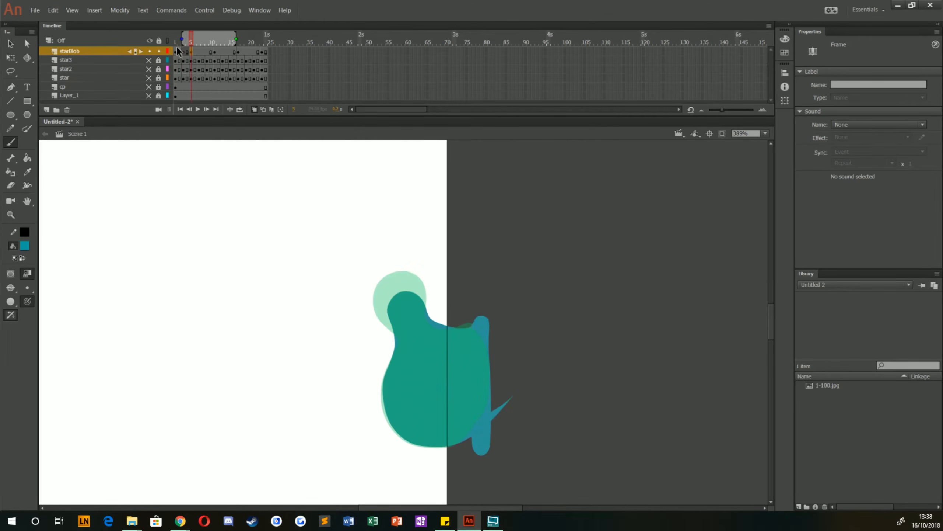
click(182, 51)
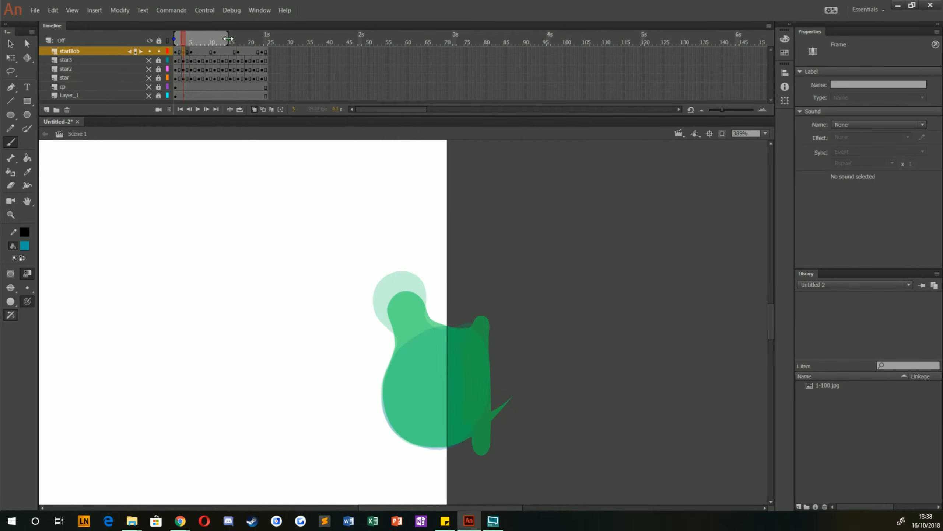
drag(228, 38, 199, 38)
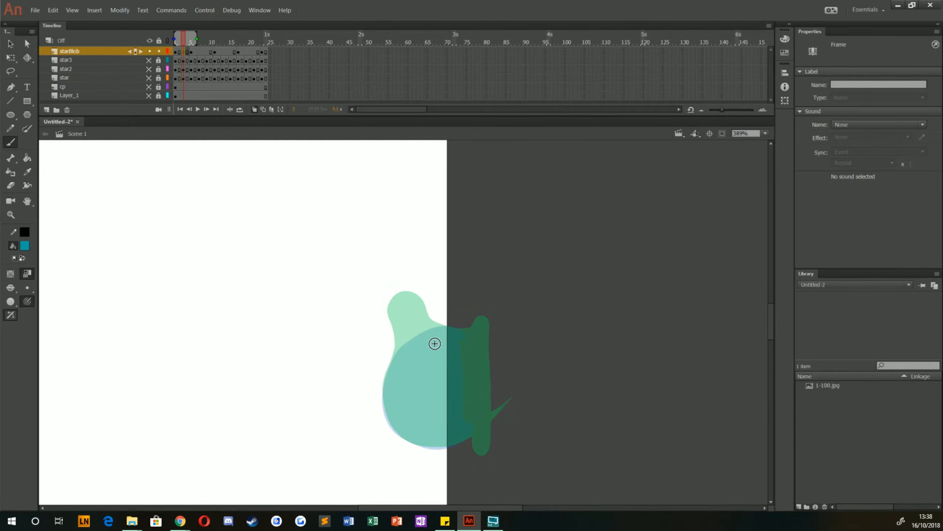
Paint a solid teal blob on frame 3 with a small lobe midway between the ghosted half circle and the taller lobe.
drag(487, 324, 481, 324)
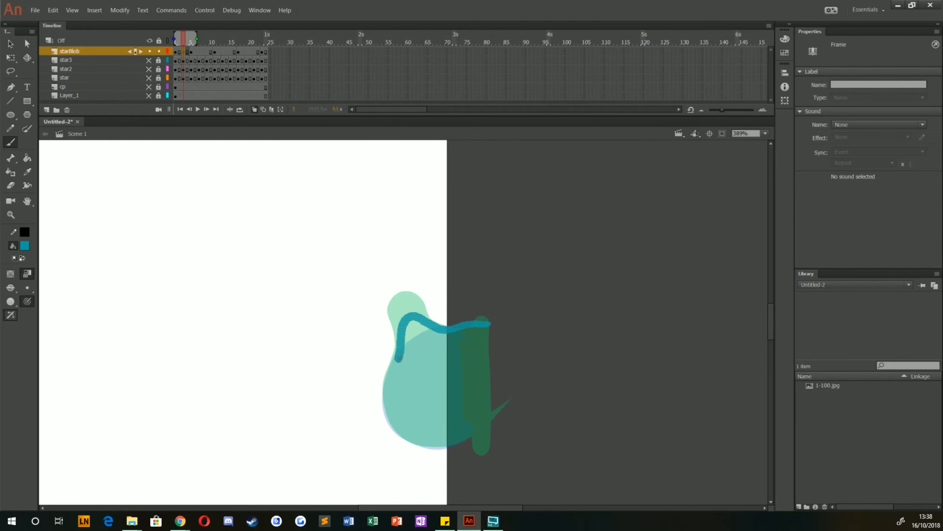
mouse_move(399, 358)
mouse_down()
mouse_move(386, 399)
mouse_move(405, 431)
mouse_move(427, 439)
mouse_move(468, 413)
mouse_move(476, 381)
mouse_up()
mouse_move(484, 330)
mouse_down()
mouse_move(479, 385)
mouse_move(478, 331)
mouse_move(432, 349)
mouse_move(415, 331)
mouse_move(394, 390)
mouse_move(414, 404)
mouse_move(453, 365)
mouse_move(443, 400)
mouse_move(452, 410)
mouse_move(464, 394)
mouse_move(436, 430)
mouse_move(407, 416)
mouse_move(402, 400)
mouse_move(442, 412)
mouse_up()
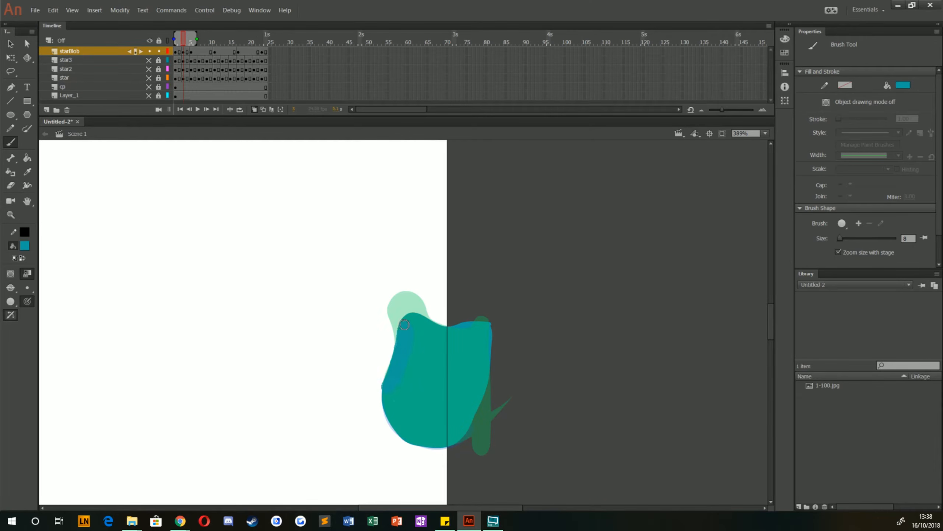
drag(405, 324, 403, 322)
Compare the starBlob poses up to frame 11 and move the keyframes of frames 3 to 5 toward the frame 11 keyframe.
click(178, 50)
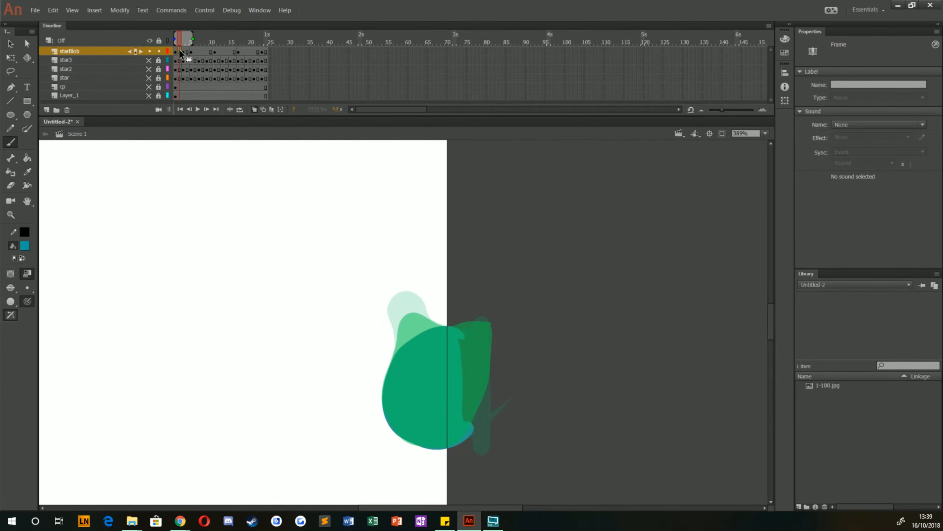
click(185, 51)
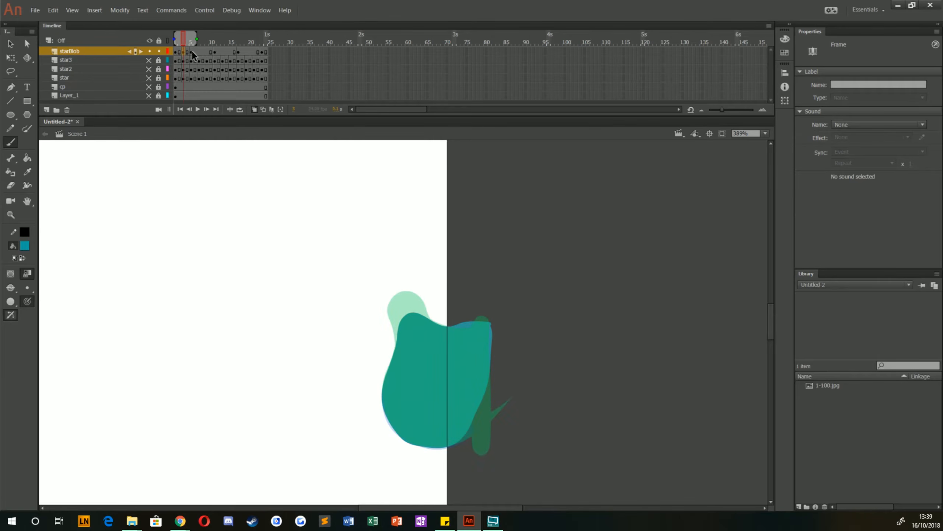
click(192, 50)
click(215, 51)
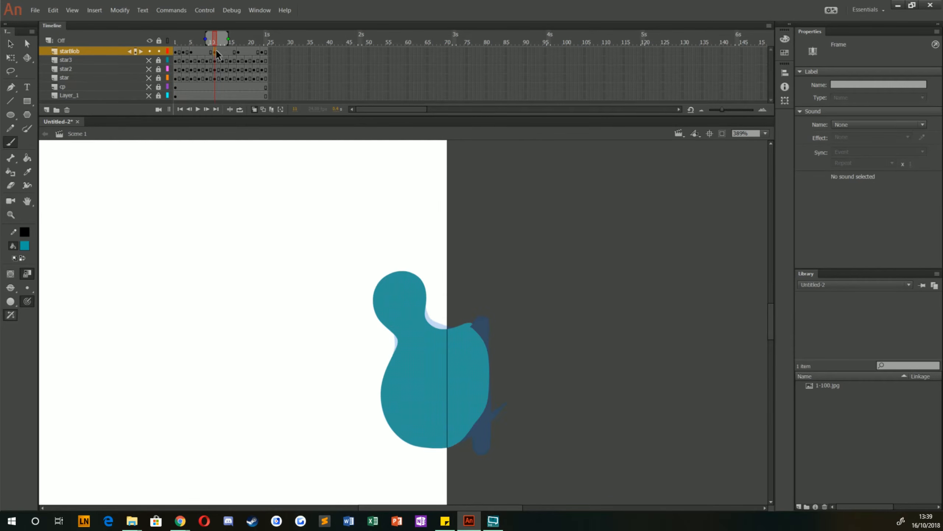
click(190, 51)
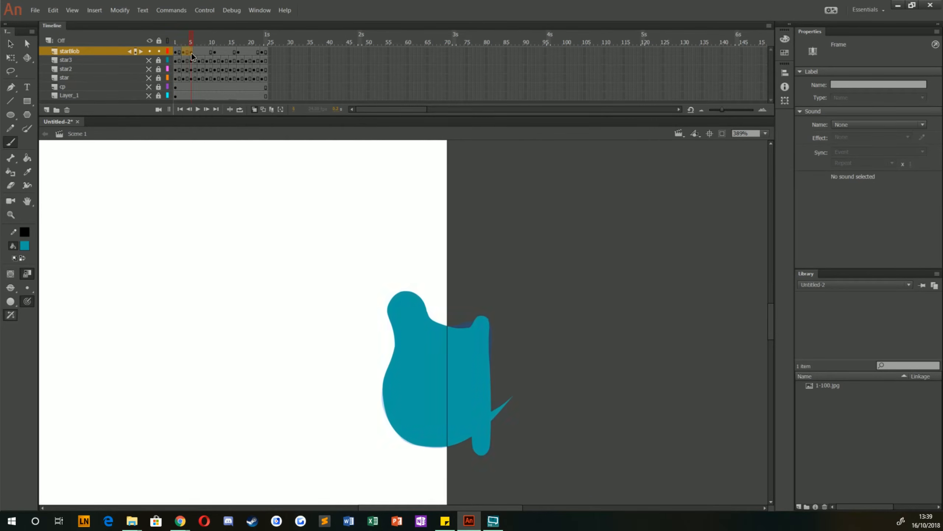
click(190, 50)
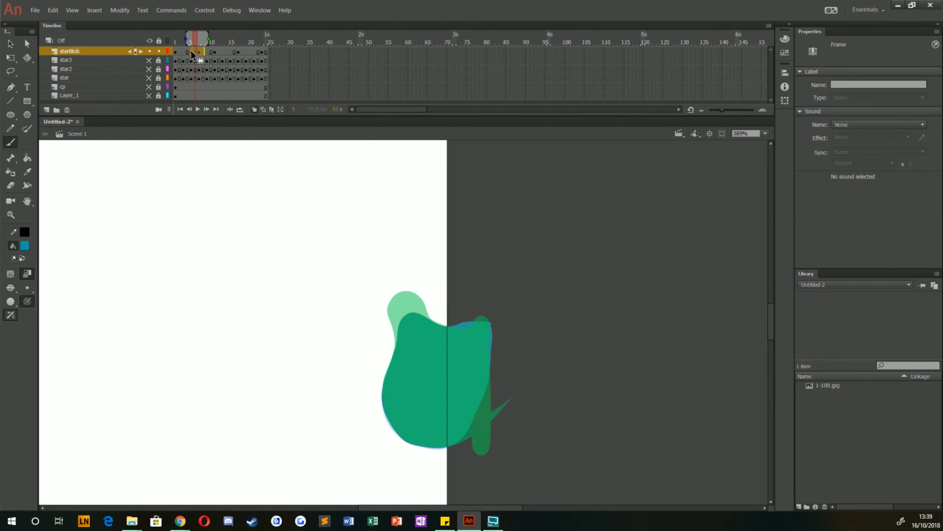
Paint the blob's in-between outline with the Brush tool on a blank keyframe at frame 3 of the starBlob layer, closing its outer edge.
click(183, 51)
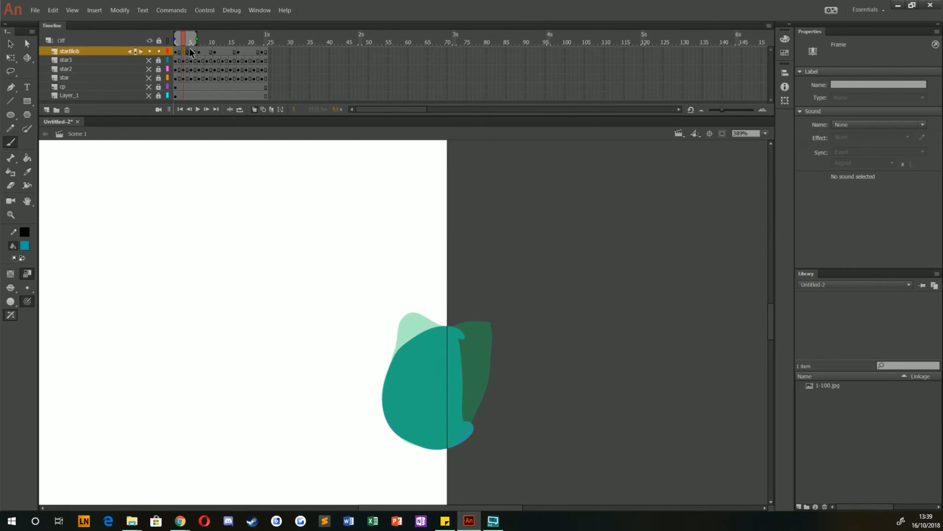
mouse_move(480, 320)
mouse_down()
mouse_move(447, 331)
mouse_move(394, 372)
mouse_move(390, 413)
mouse_move(513, 394)
mouse_up()
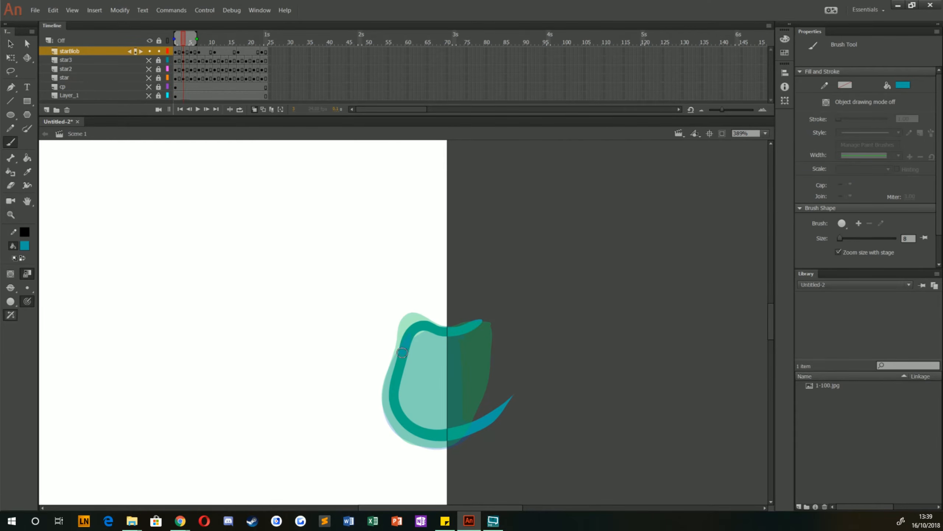
drag(411, 329, 432, 362)
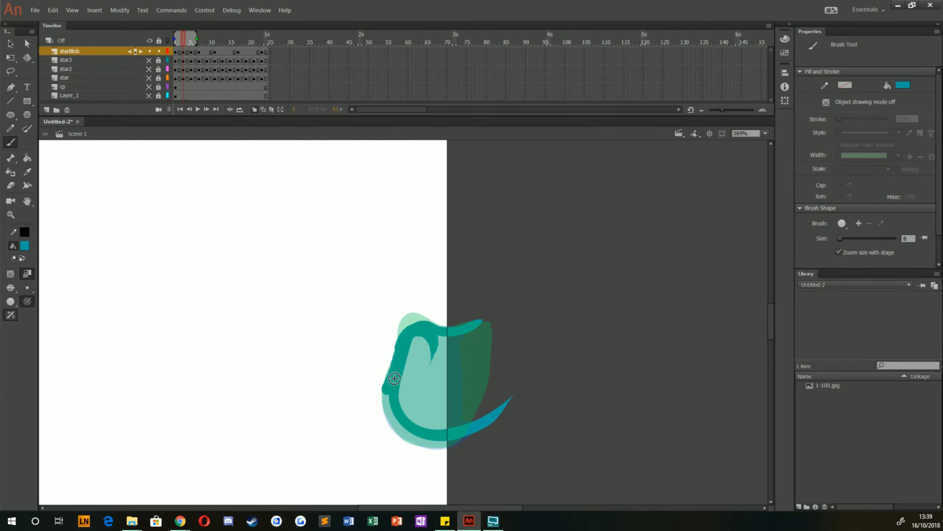
mouse_move(387, 392)
mouse_down()
mouse_move(400, 437)
mouse_move(464, 433)
mouse_move(472, 424)
mouse_up()
drag(459, 335, 461, 452)
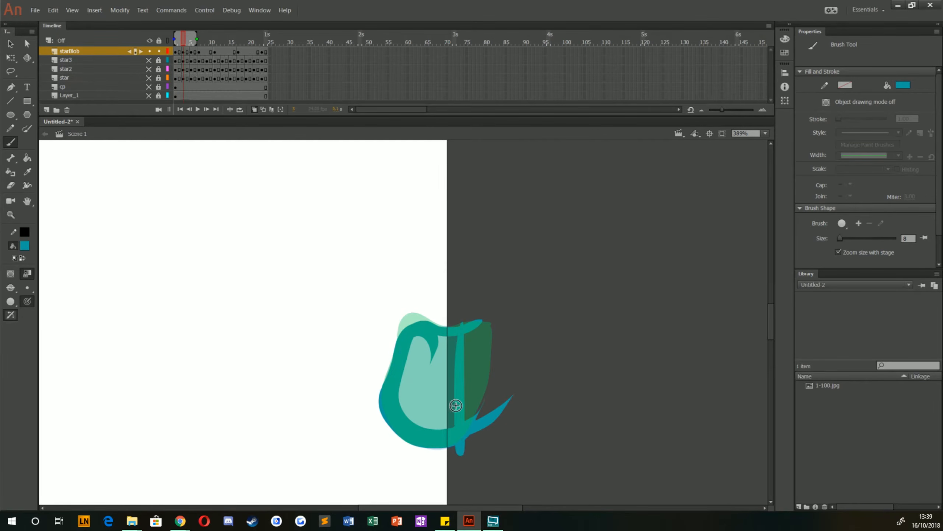
Delete the stroke ends sticking out past the closing edge on frame 3 and fill the outline with the teal-blue color.
key(v)
mouse_move(541, 488)
mouse_down()
mouse_move(478, 276)
mouse_move(461, 261)
mouse_up()
key(Delete)
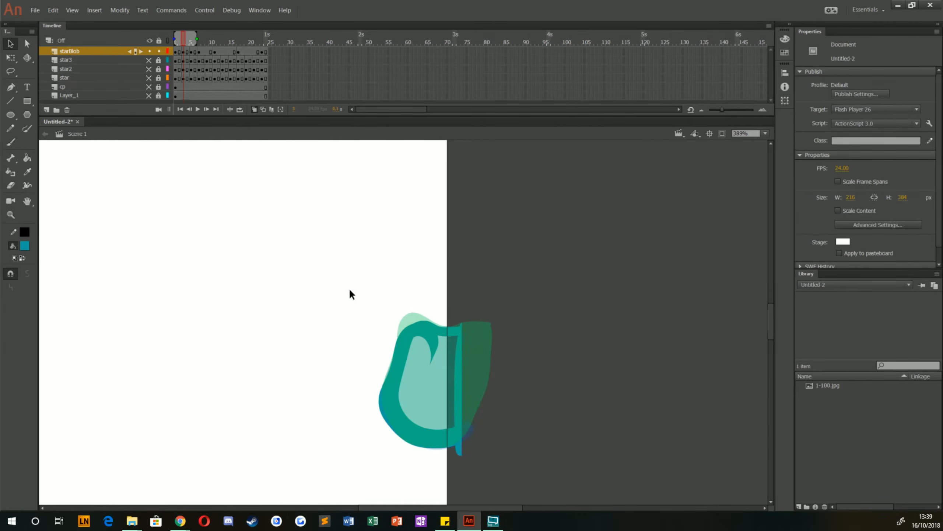
click(27, 158)
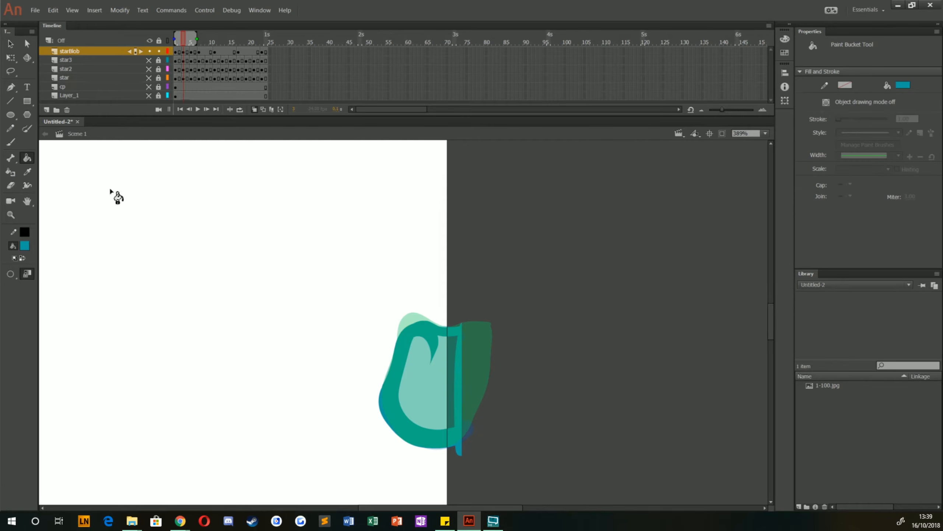
click(428, 373)
Step through the starBlob frames from frame 1 to frame 9 to check the blob's motion.
click(177, 52)
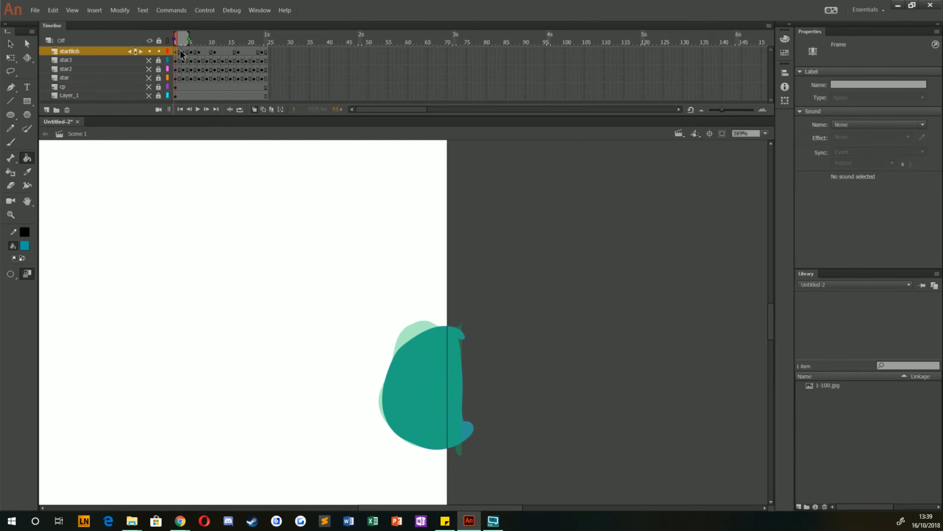
key(period)
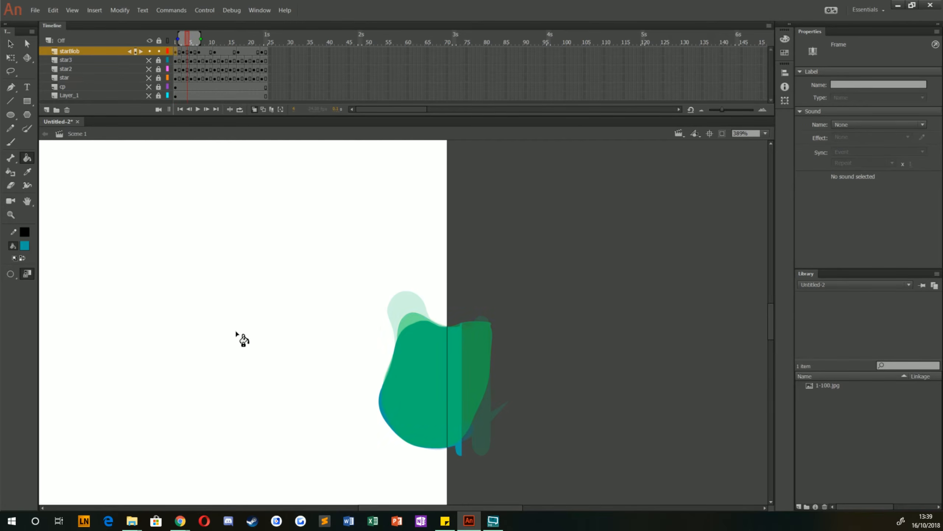
key(period)
key(period)
key(period)
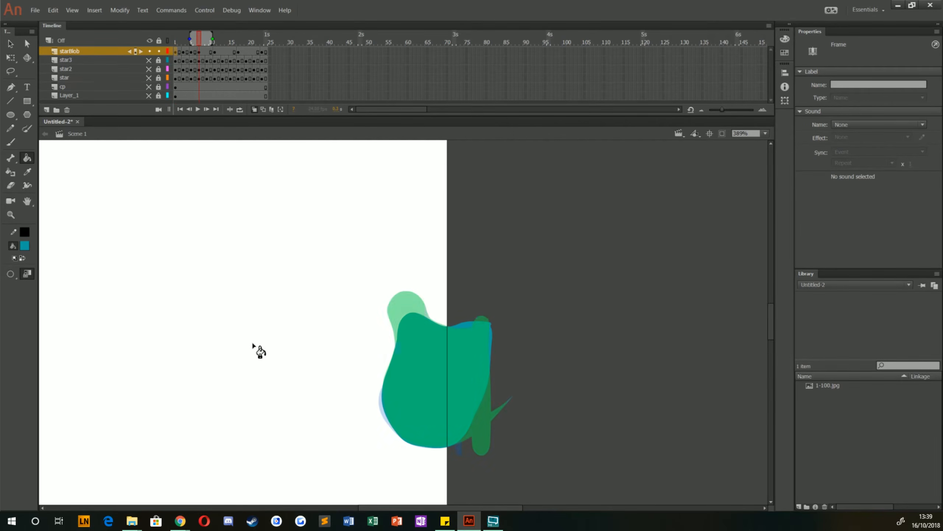
key(period)
key(period)
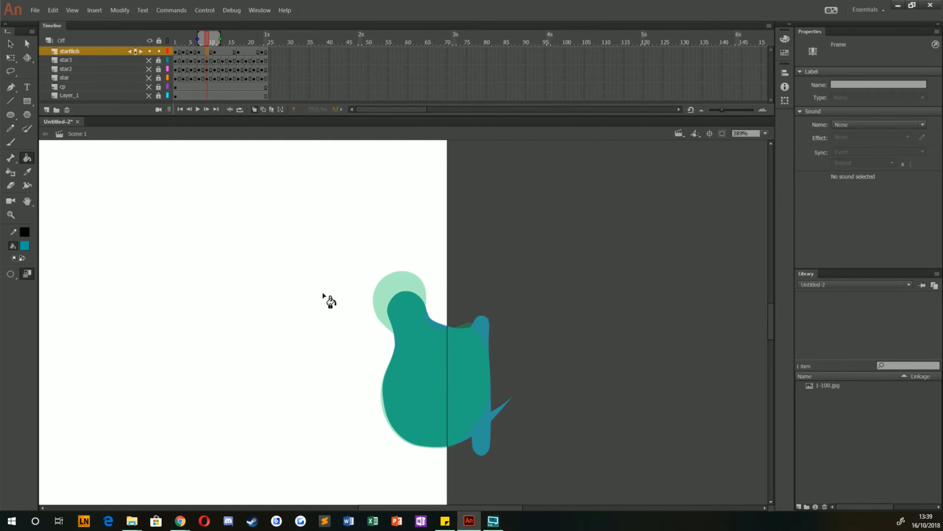
Insert a blank keyframe at frame 9 and paint a closed blob outline with a rounded head, between the two onion-skinned shapes.
key(period)
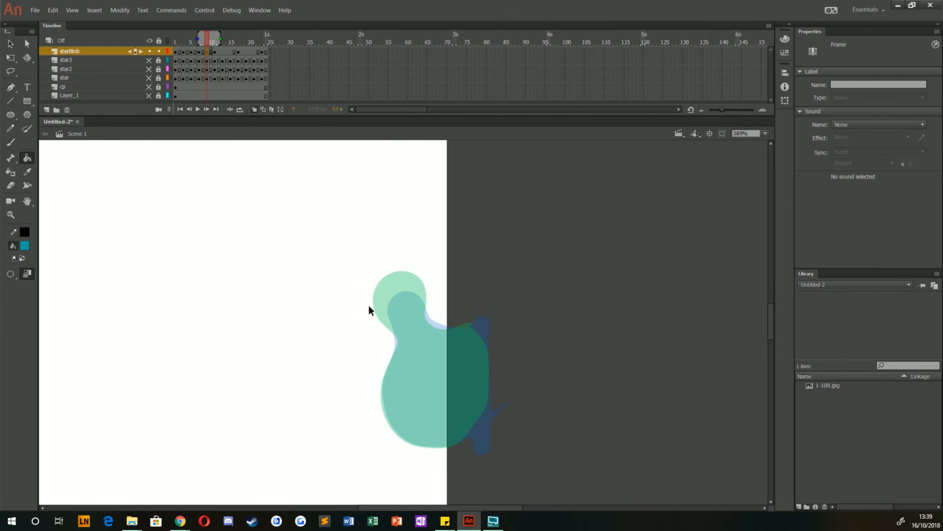
key(ctrl+equal)
mouse_move(342, 360)
mouse_down()
mouse_move(322, 377)
mouse_move(318, 399)
mouse_up()
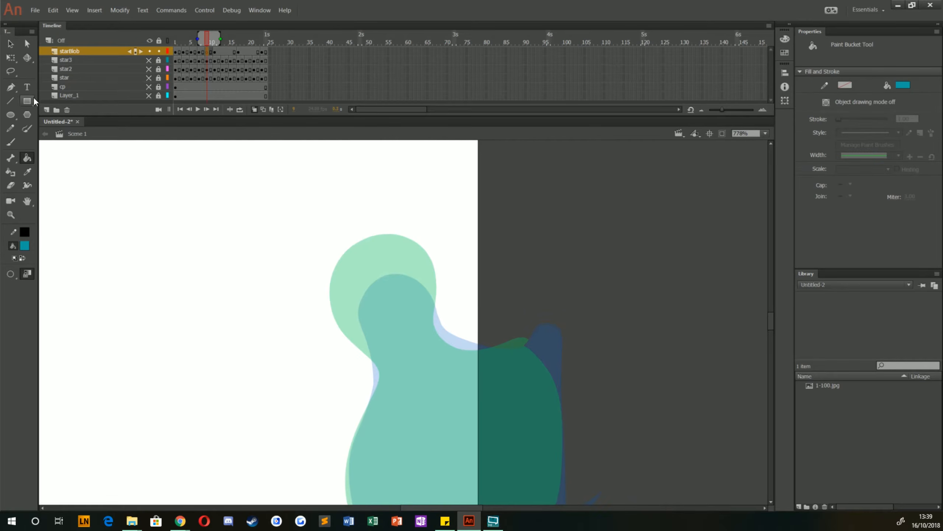
click(11, 143)
mouse_move(534, 335)
mouse_down()
mouse_move(471, 353)
mouse_move(425, 323)
mouse_up()
key(ctrl+z)
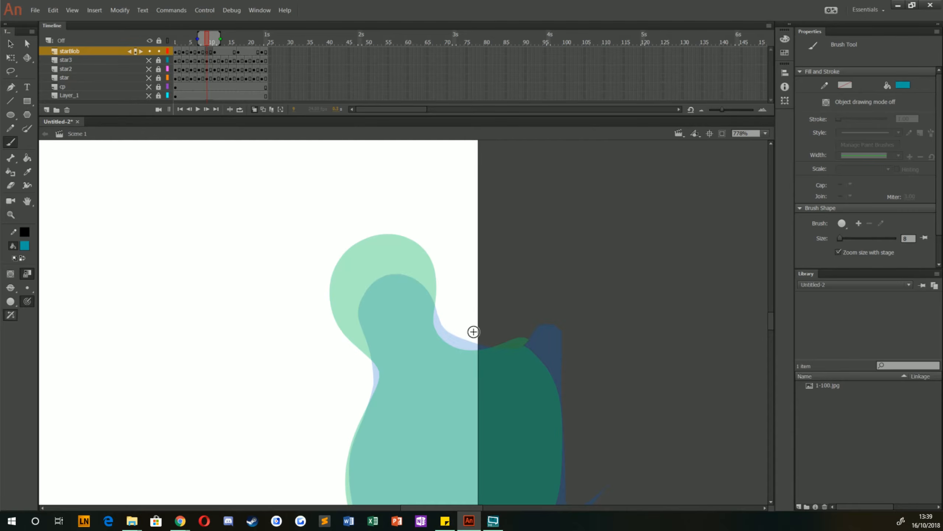
mouse_move(553, 334)
mouse_down()
mouse_move(467, 351)
mouse_move(433, 327)
mouse_move(408, 251)
mouse_move(343, 265)
mouse_move(336, 298)
mouse_move(379, 361)
mouse_move(361, 437)
mouse_up()
mouse_move(352, 422)
mouse_down()
mouse_move(360, 241)
mouse_move(378, 236)
mouse_move(360, 279)
mouse_move(363, 330)
mouse_move(394, 379)
mouse_move(445, 402)
mouse_move(520, 372)
mouse_up()
scroll(415, 381, up, 3)
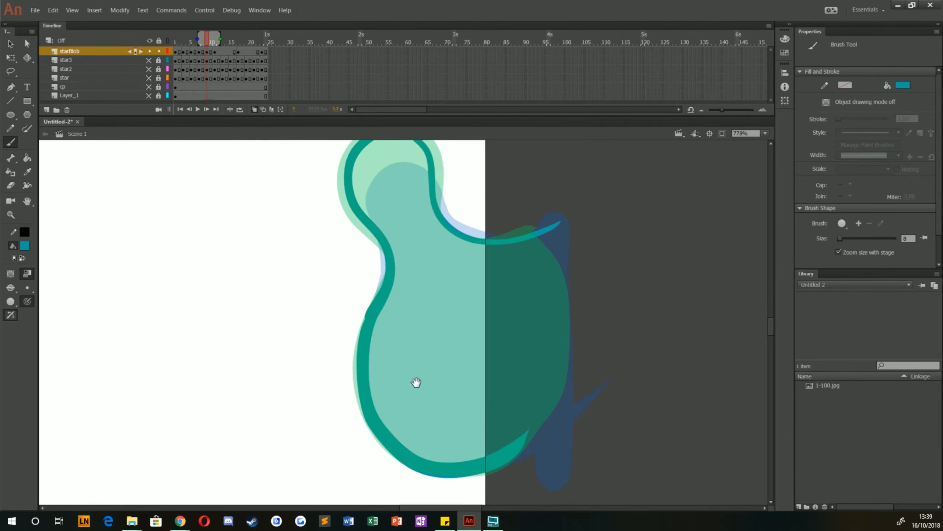
drag(517, 461, 528, 196)
Fill the blob outline on frame 9 with the teal-blue color.
click(27, 158)
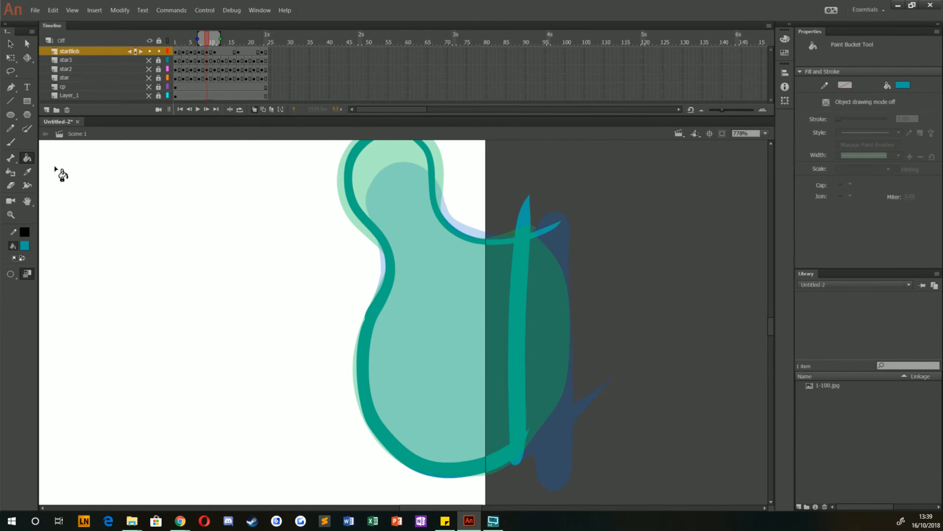
click(408, 305)
scroll(319, 237, up, 3)
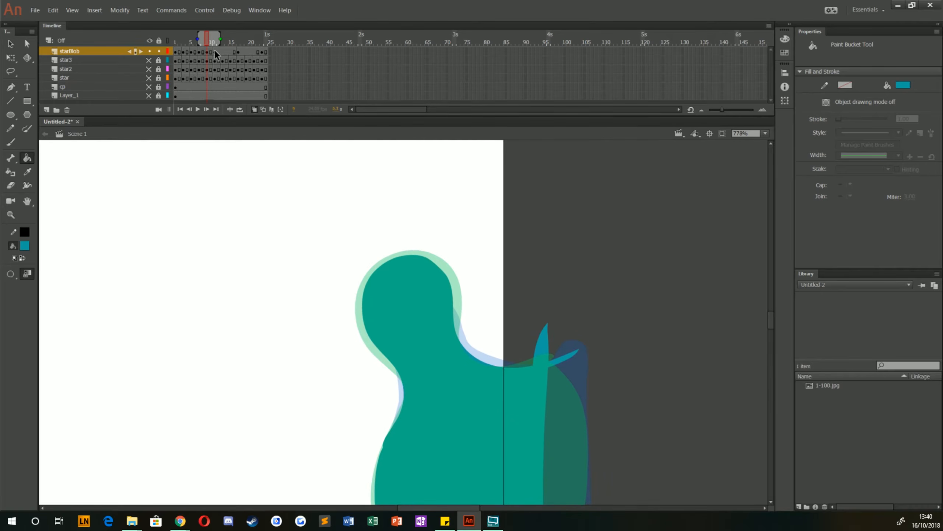
Insert a blank keyframe at frame 15 and paint a closed blob outline with its stretched head still attached by a neck.
click(216, 51)
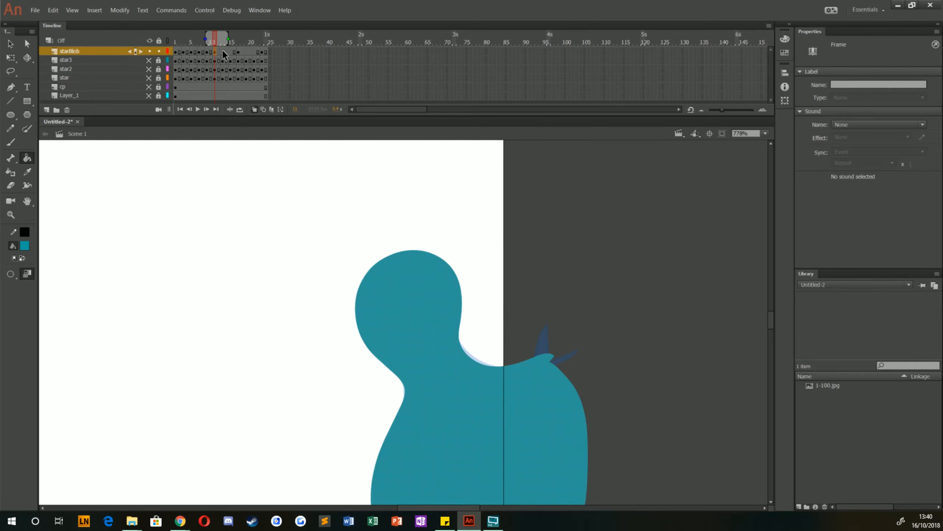
click(223, 51)
click(230, 48)
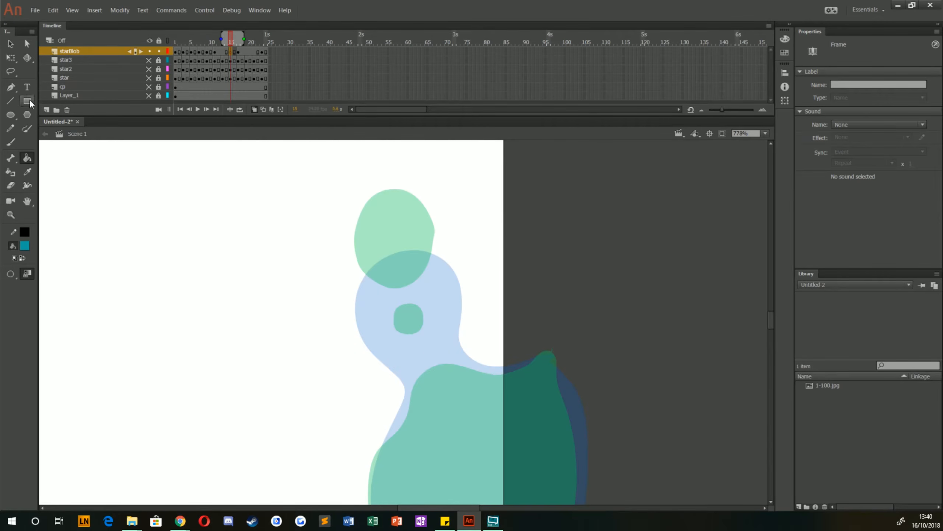
click(11, 142)
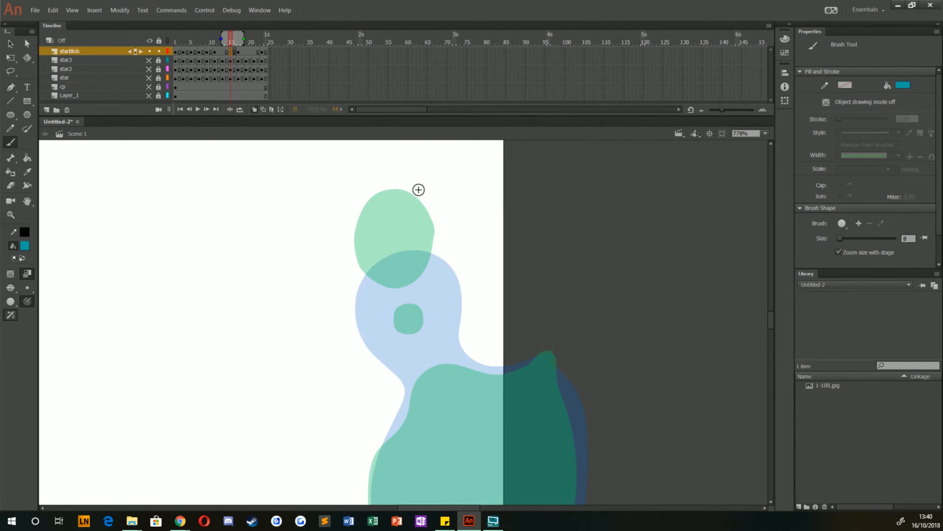
mouse_move(554, 357)
mouse_down()
mouse_move(533, 370)
mouse_move(465, 361)
mouse_move(450, 329)
mouse_move(444, 264)
mouse_move(415, 241)
mouse_move(377, 252)
mouse_move(363, 277)
mouse_move(368, 321)
mouse_move(410, 385)
mouse_move(409, 416)
mouse_move(385, 465)
mouse_up()
scroll(364, 282, down, 5)
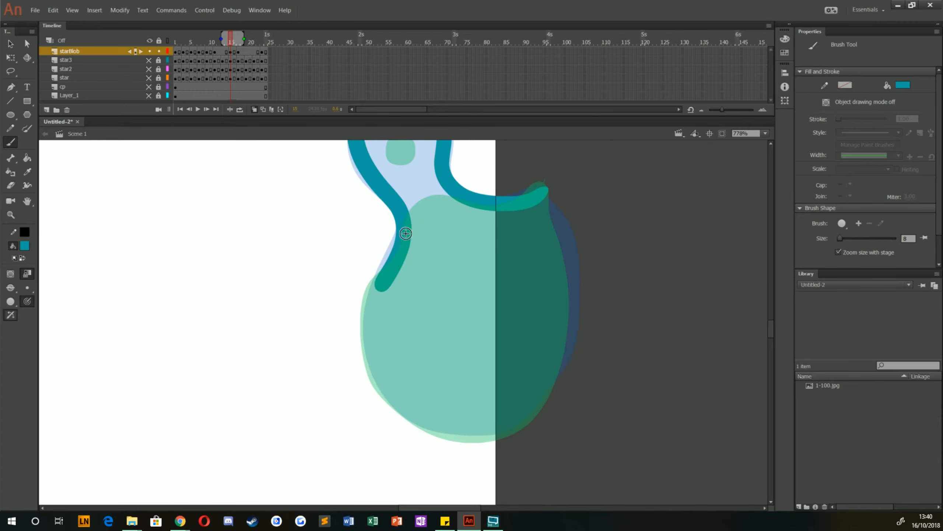
mouse_move(383, 286)
mouse_down()
mouse_move(377, 362)
mouse_move(440, 428)
mouse_move(551, 376)
mouse_up()
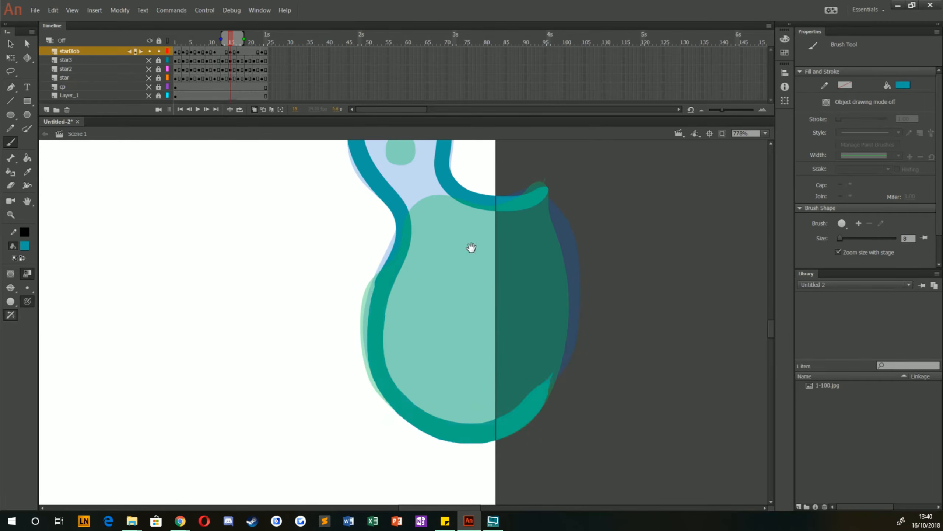
drag(498, 349, 503, 431)
drag(546, 477, 548, 260)
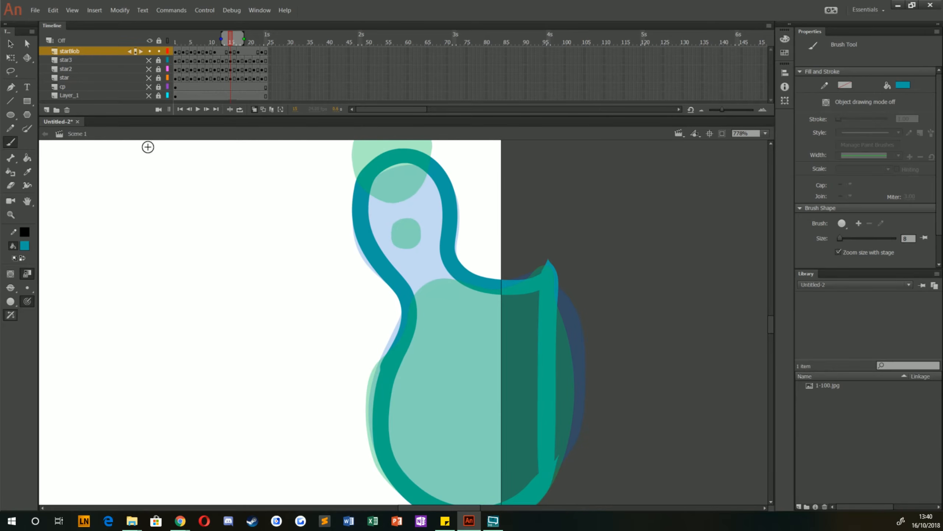
Fill the stretched blob outline on frame 15 with the teal-blue color.
click(27, 158)
click(451, 380)
drag(301, 205, 318, 299)
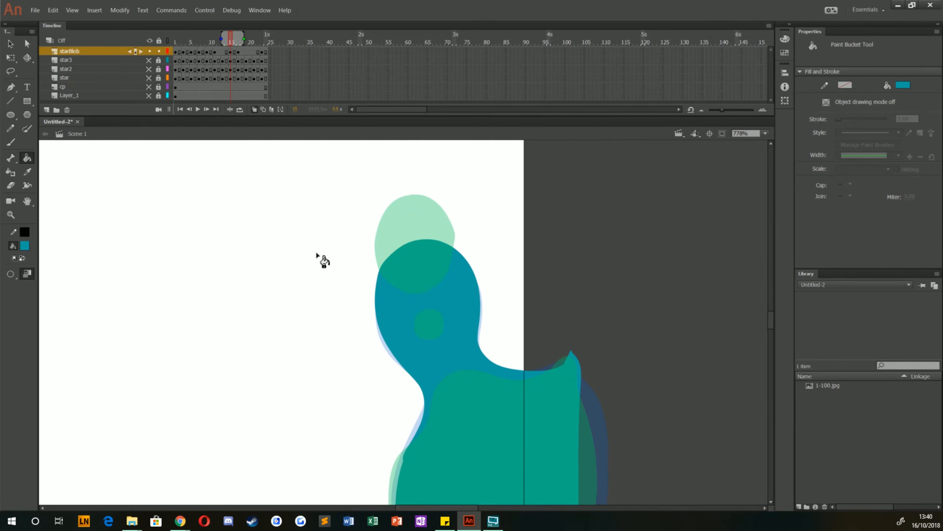
Paint a closed in-between blob outline at frame 13 of the starBlob layer, following the onion-skinned shapes around it.
click(223, 50)
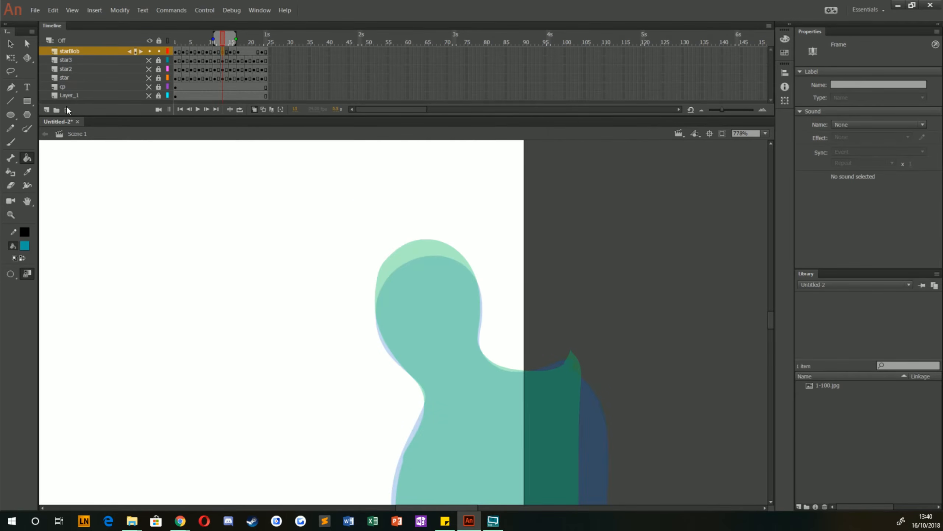
click(11, 142)
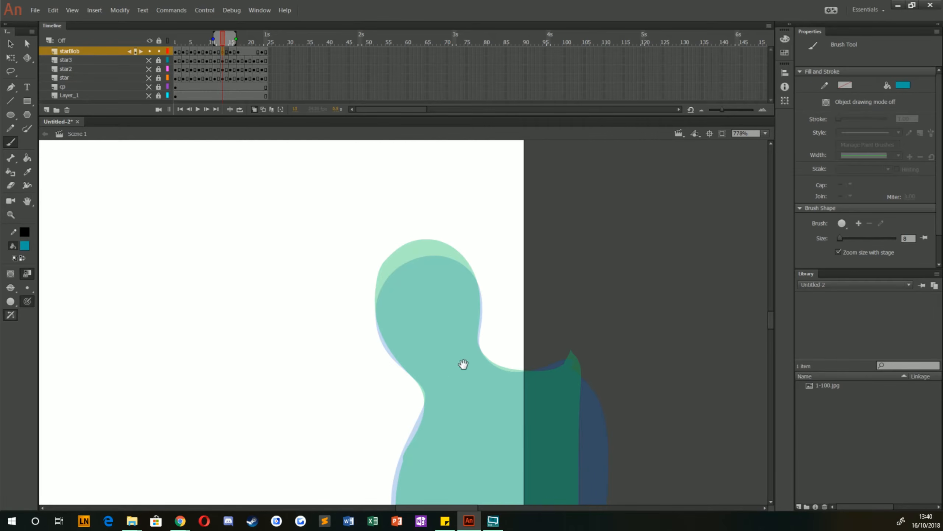
mouse_move(592, 338)
mouse_down()
mouse_move(562, 366)
mouse_move(509, 379)
mouse_move(476, 357)
mouse_move(471, 297)
mouse_move(455, 266)
mouse_move(426, 251)
mouse_move(399, 258)
mouse_move(385, 280)
mouse_move(384, 318)
mouse_move(427, 385)
mouse_move(424, 441)
mouse_up()
drag(337, 391, 331, 241)
mouse_move(432, 248)
mouse_down()
mouse_move(402, 311)
mouse_move(395, 363)
mouse_move(432, 436)
mouse_move(486, 456)
mouse_move(577, 378)
mouse_move(572, 175)
mouse_up()
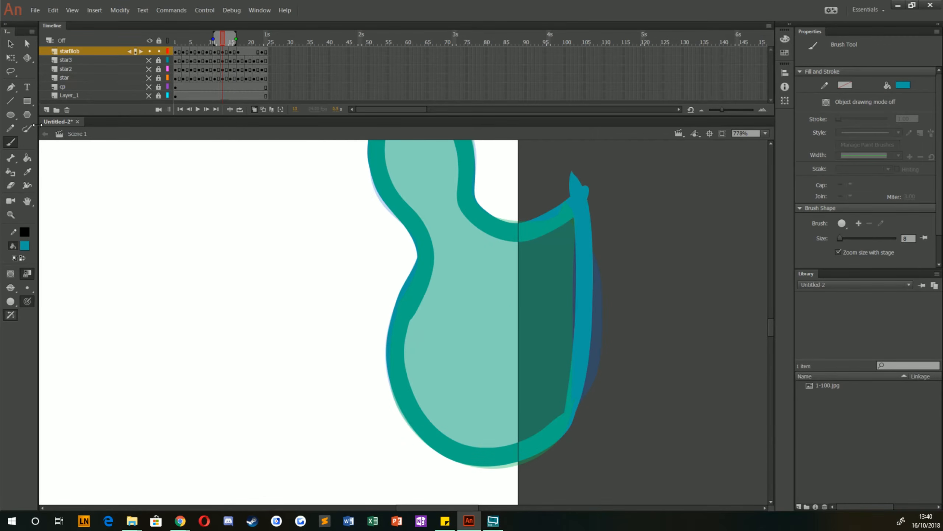
Fill the in-between blob outline on frame 13 with the teal-blue color.
click(27, 158)
click(494, 333)
scroll(299, 330, up, 5)
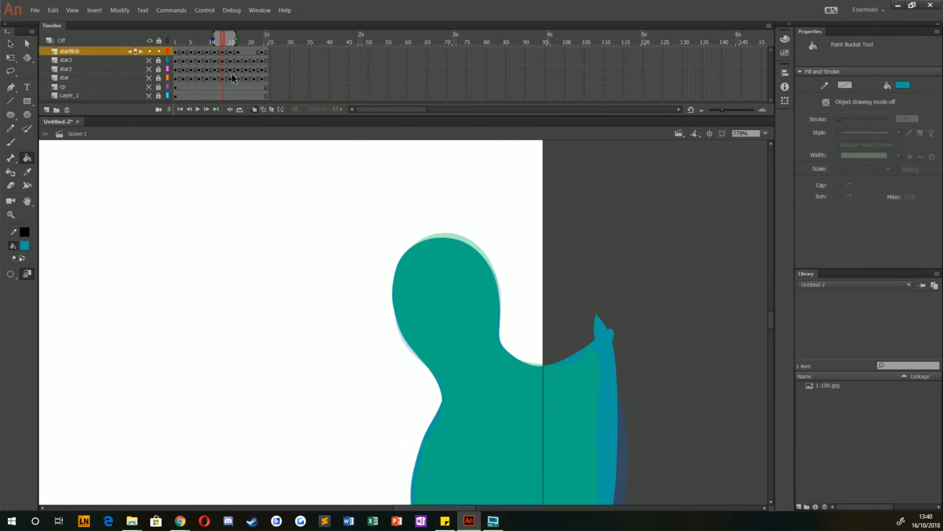
Scrub through the timeline and play the blob animation from frame 1 to review its motion.
drag(177, 55, 262, 51)
click(175, 51)
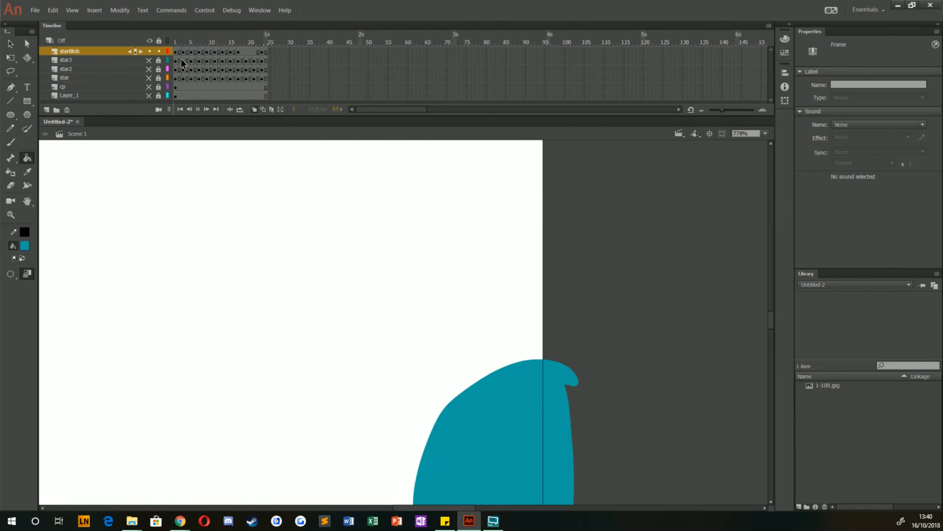
key(Return)
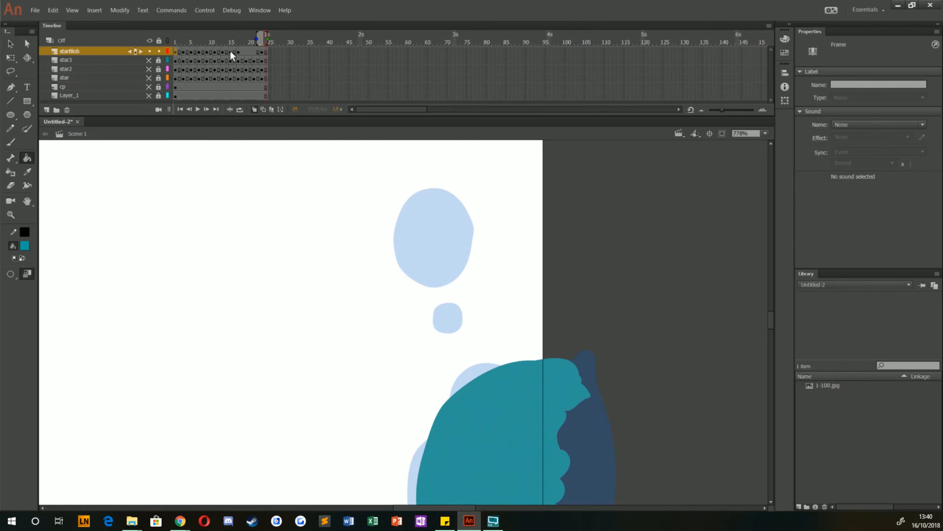
Insert a blank keyframe at frame 19 of the starBlob layer and extend the onion skin range to the last frame.
click(240, 52)
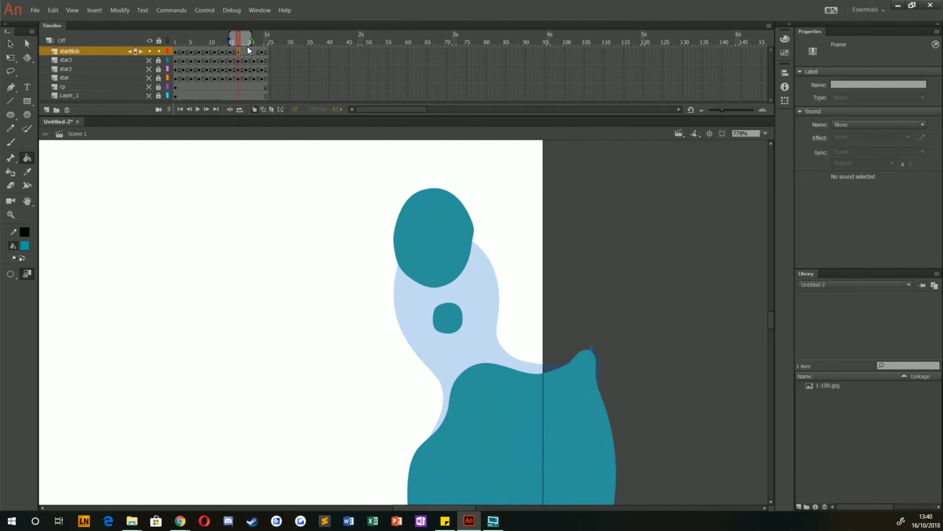
click(246, 51)
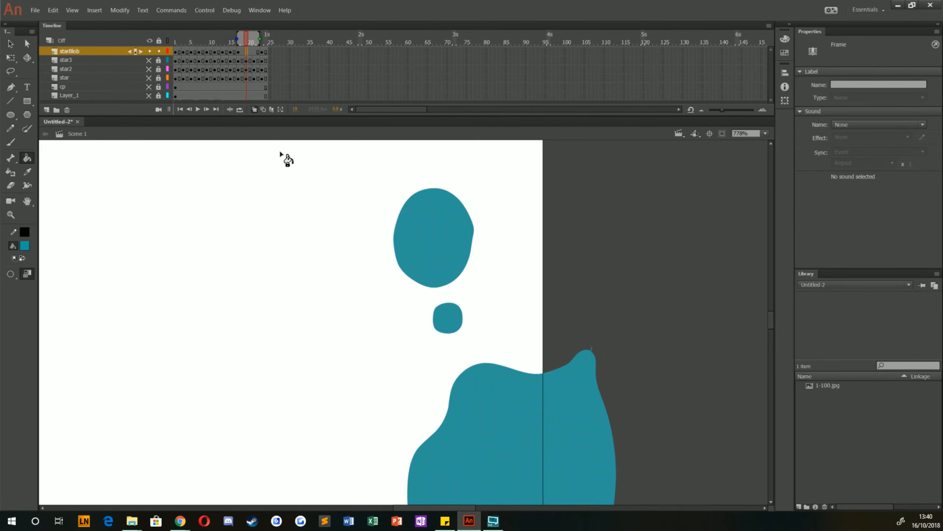
key(F7)
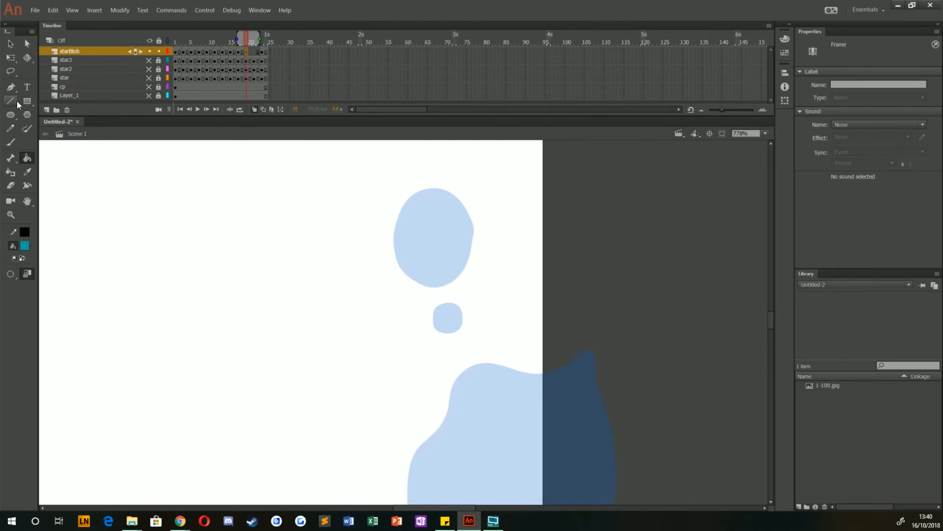
click(11, 142)
scroll(284, 312, down, 5)
scroll(284, 311, right, 2)
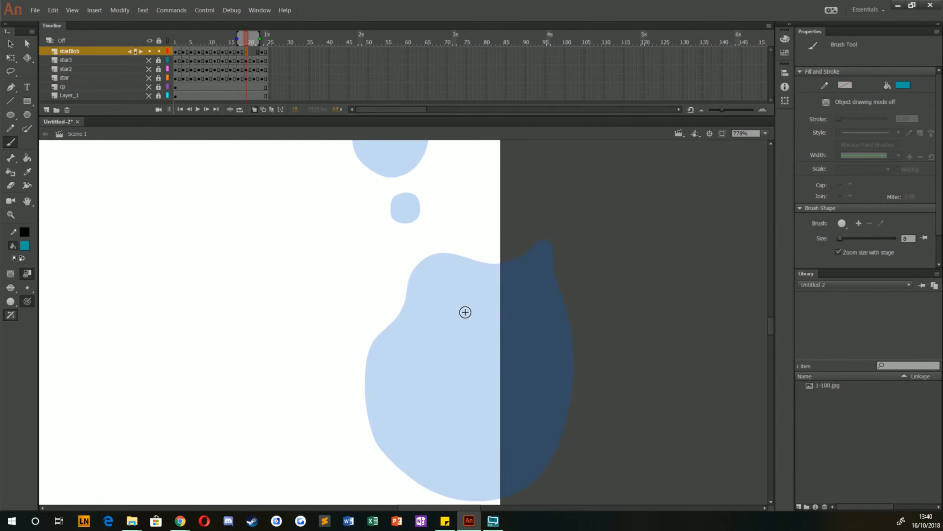
click(262, 38)
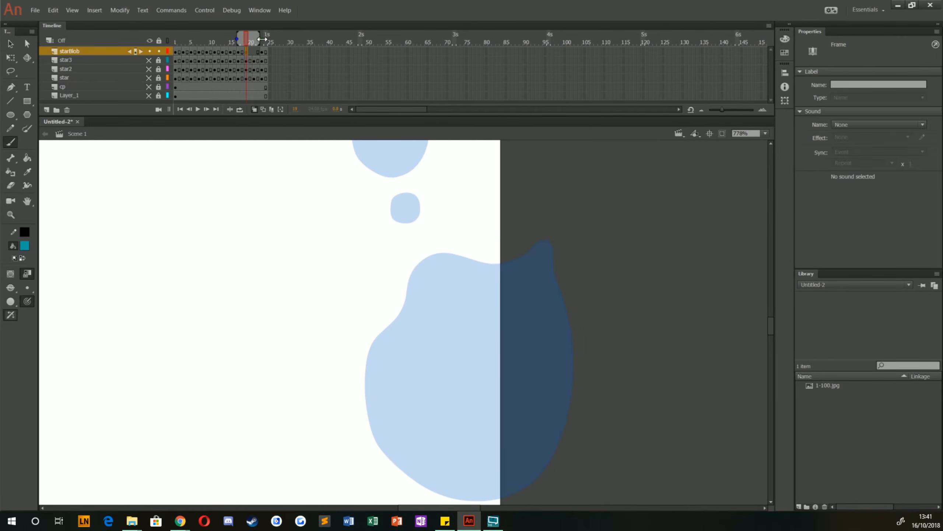
Paint the main blob's closed outline on frame 19 between the onion-skinned shapes and fill it with the teal-blue color.
mouse_move(550, 235)
mouse_down()
mouse_move(528, 258)
mouse_move(457, 261)
mouse_move(400, 298)
mouse_move(380, 348)
mouse_move(385, 419)
mouse_move(401, 456)
mouse_move(429, 478)
mouse_move(482, 490)
mouse_move(573, 441)
mouse_move(547, 241)
mouse_up()
click(28, 157)
click(382, 323)
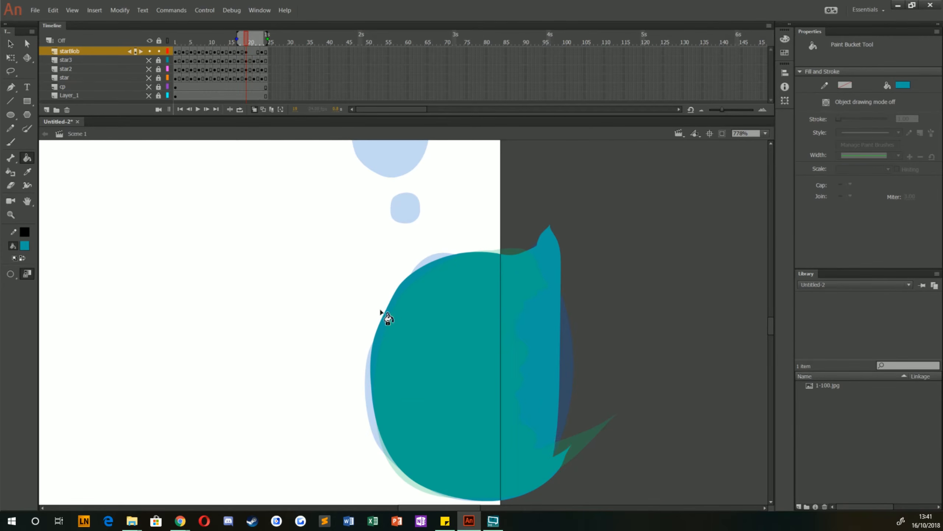
Paint a large oval droplet and a small round one above the main blob on frame 19, slightly higher than their onion-skinned positions.
drag(282, 242, 306, 342)
click(10, 142)
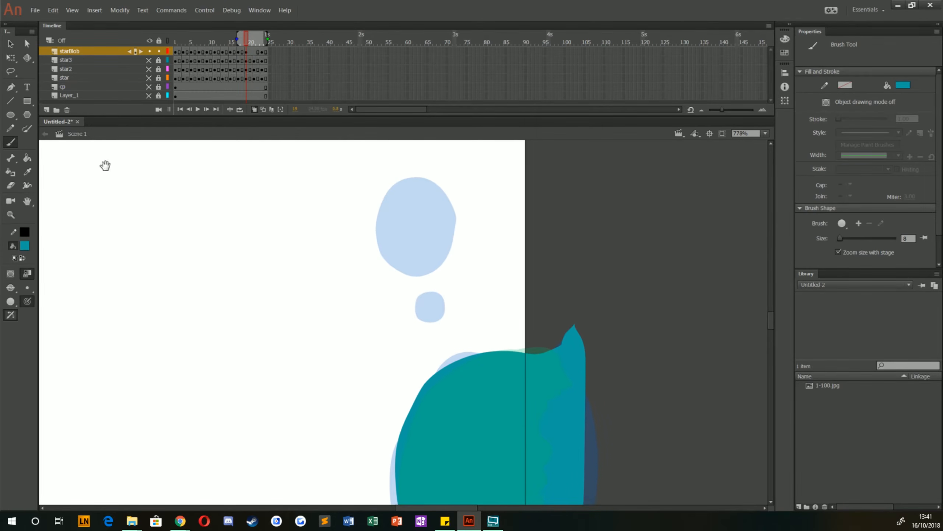
drag(362, 254, 350, 321)
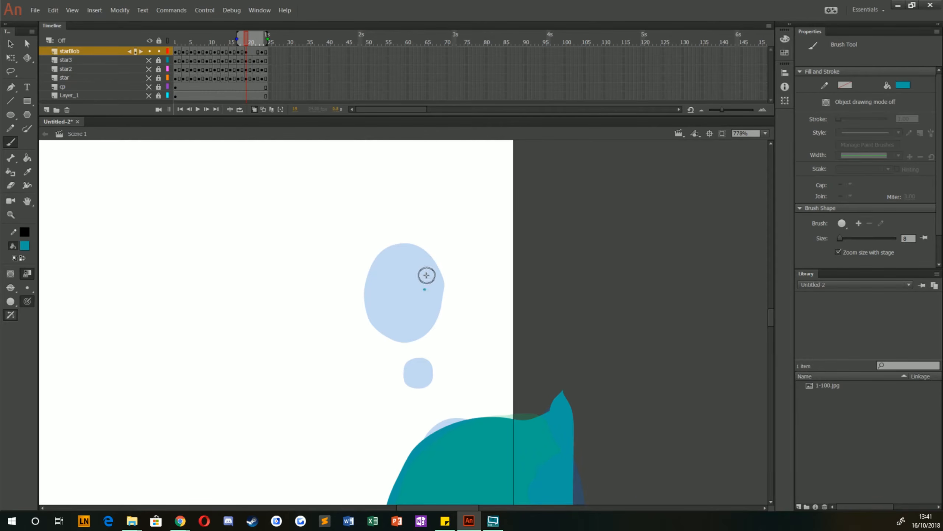
mouse_move(425, 274)
mouse_down()
mouse_move(420, 232)
mouse_move(394, 208)
mouse_move(379, 233)
mouse_move(384, 277)
mouse_move(406, 295)
mouse_move(421, 267)
mouse_move(405, 223)
mouse_move(392, 257)
mouse_move(408, 267)
mouse_up()
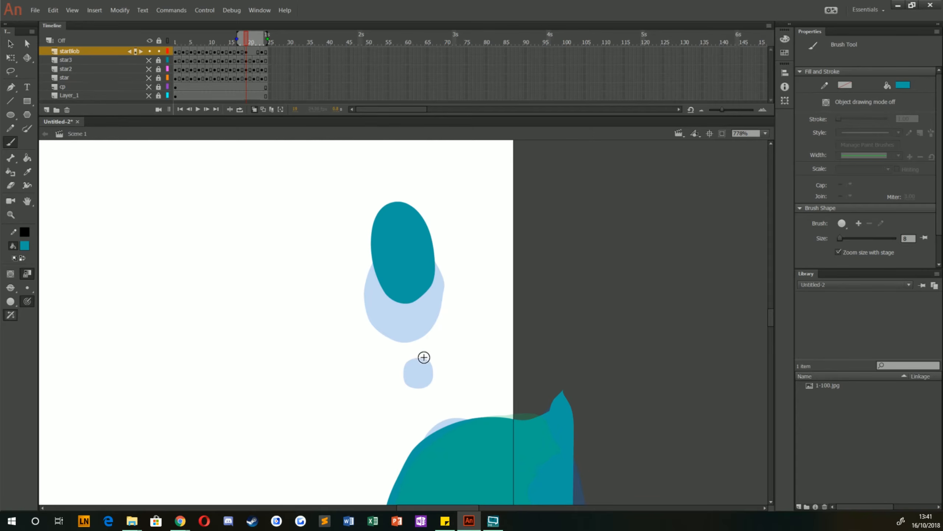
mouse_move(419, 359)
mouse_down()
mouse_move(411, 333)
mouse_move(414, 343)
mouse_move(397, 336)
mouse_move(418, 341)
mouse_move(406, 350)
mouse_up()
key(ctrl+z)
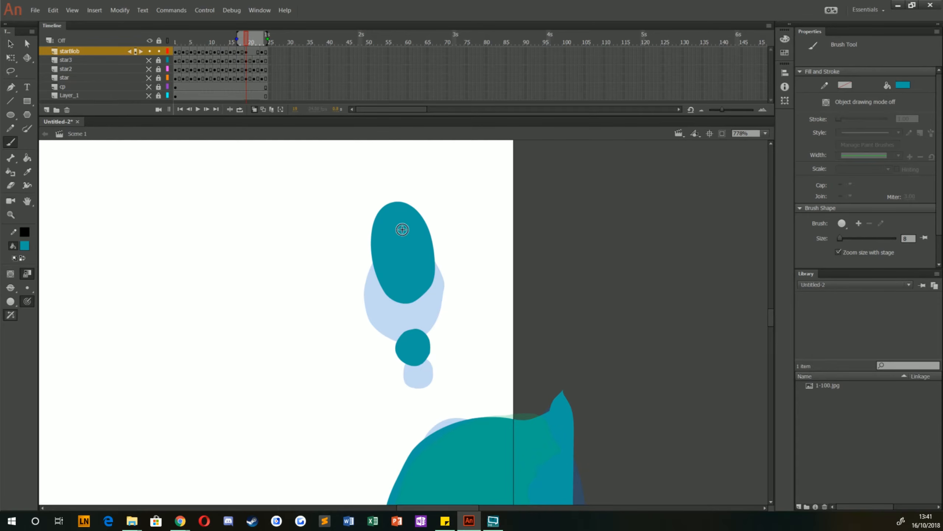
Insert a blank keyframe at frame 21 of the starBlob layer and paint the main blob's curved outline between the onion-skinned shapes.
click(254, 52)
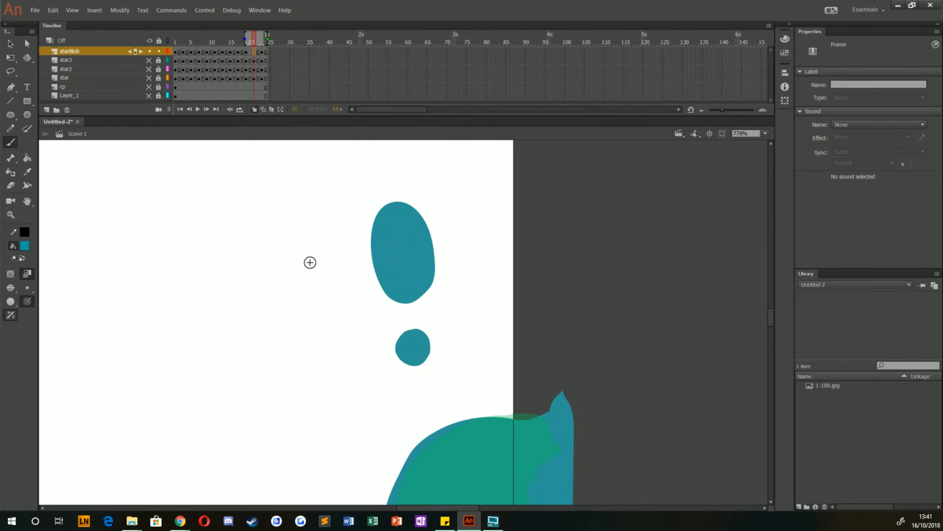
key(F7)
key(space)
drag(321, 445, 289, 253)
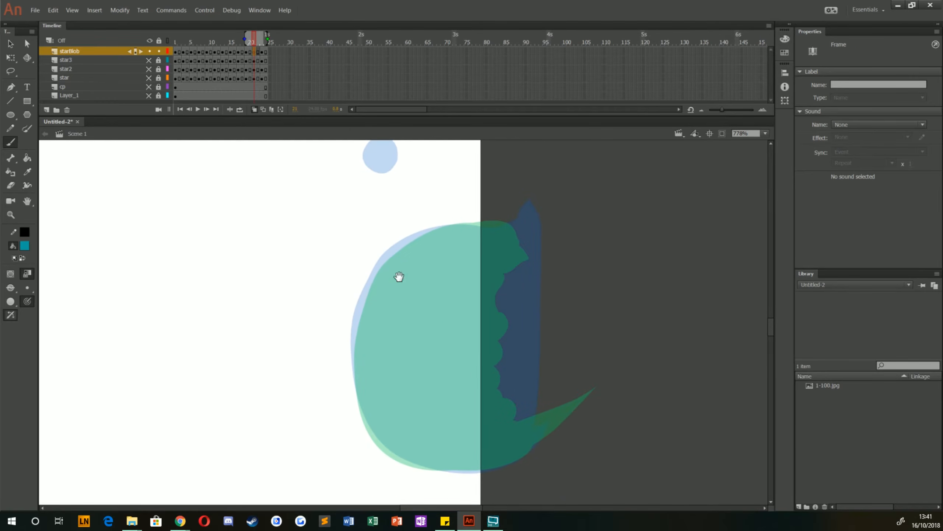
mouse_move(528, 237)
mouse_down()
mouse_move(433, 229)
mouse_move(406, 245)
mouse_move(360, 327)
mouse_move(358, 370)
mouse_move(378, 417)
mouse_move(432, 455)
mouse_move(552, 450)
mouse_up()
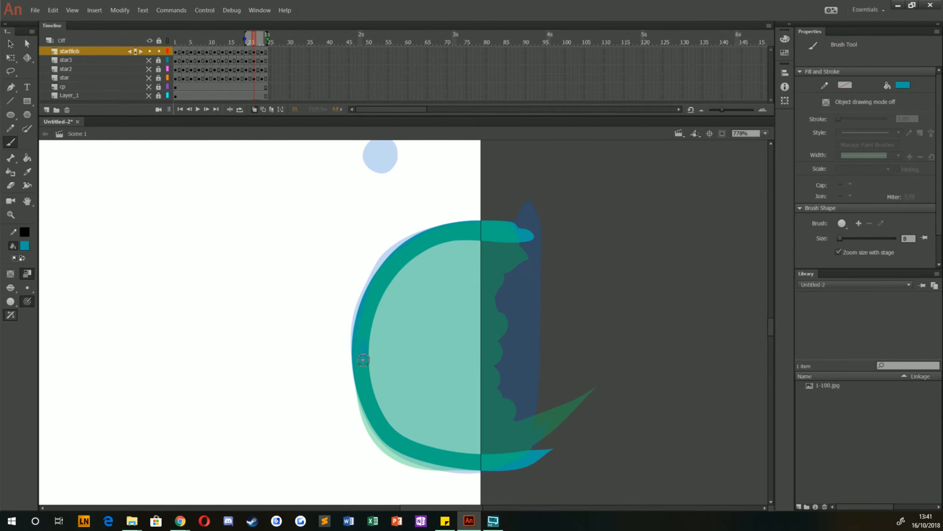
mouse_move(376, 421)
mouse_down()
mouse_move(396, 443)
mouse_move(433, 460)
mouse_up()
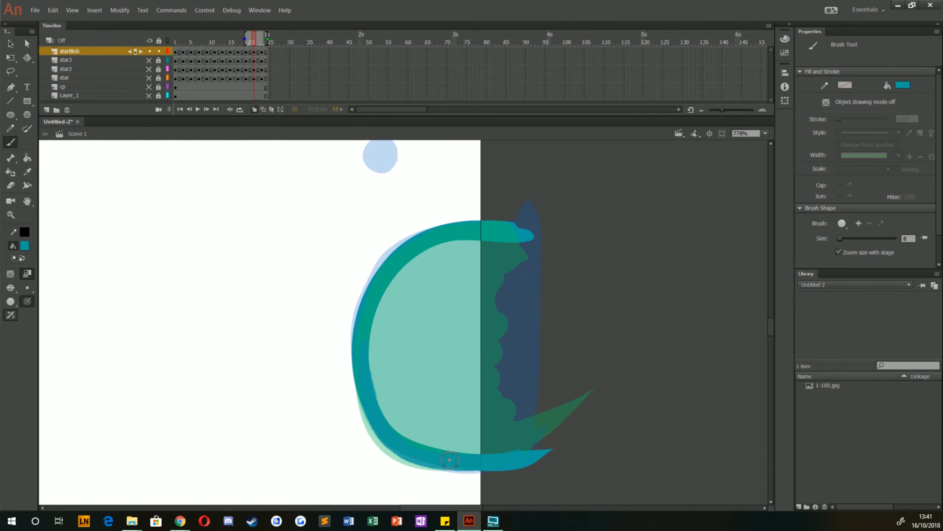
drag(364, 330, 385, 280)
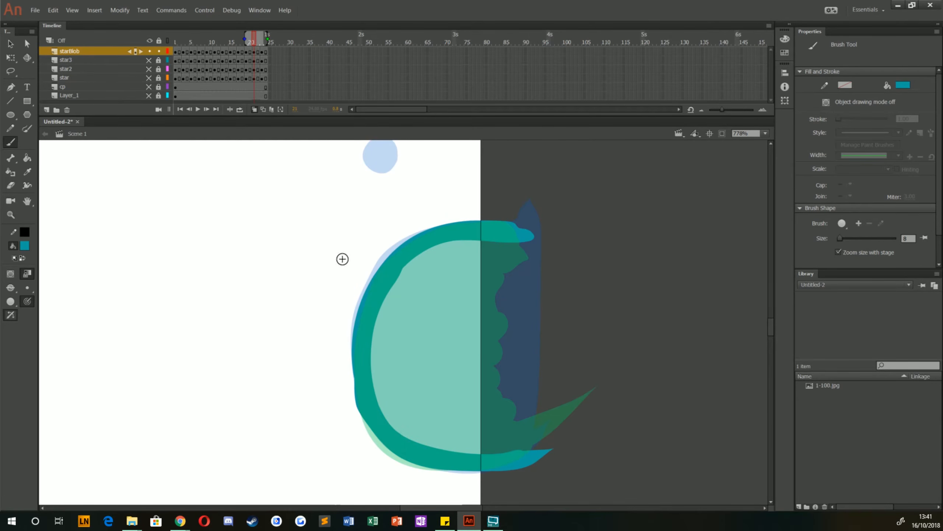
Close the frame 21 outline along the blob's right side and fill it with the teal-blue color.
drag(519, 230, 522, 483)
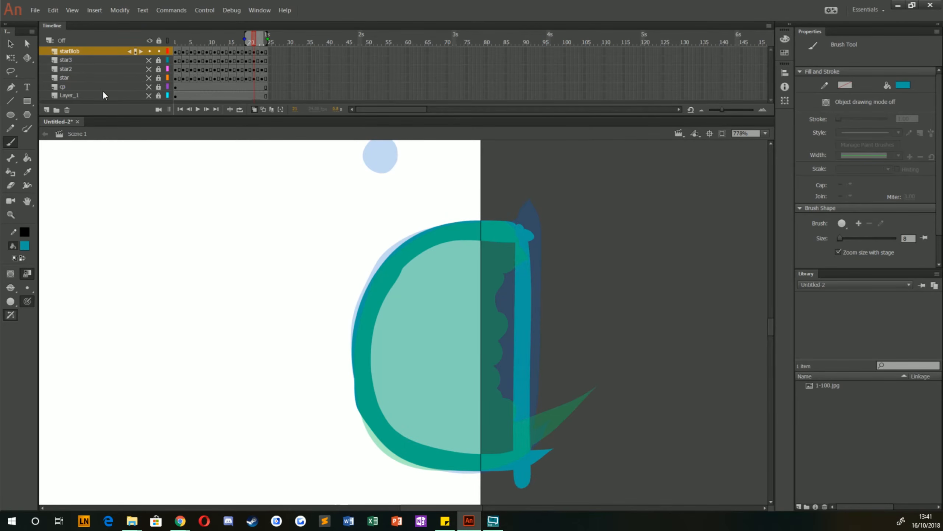
click(27, 157)
click(436, 360)
Paint the small and the elongated large droplet on frame 21, each slightly higher than its onion-skinned shape.
scroll(467, 379, up, 5)
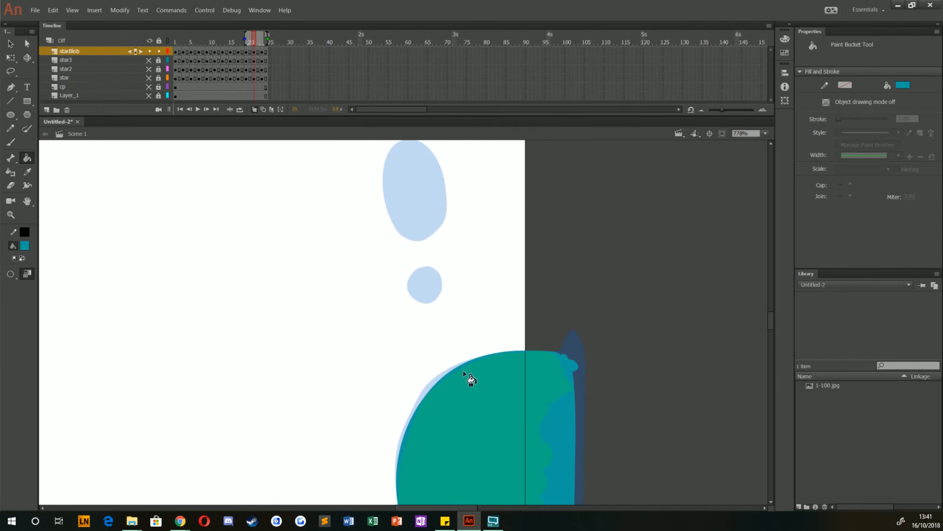
click(11, 142)
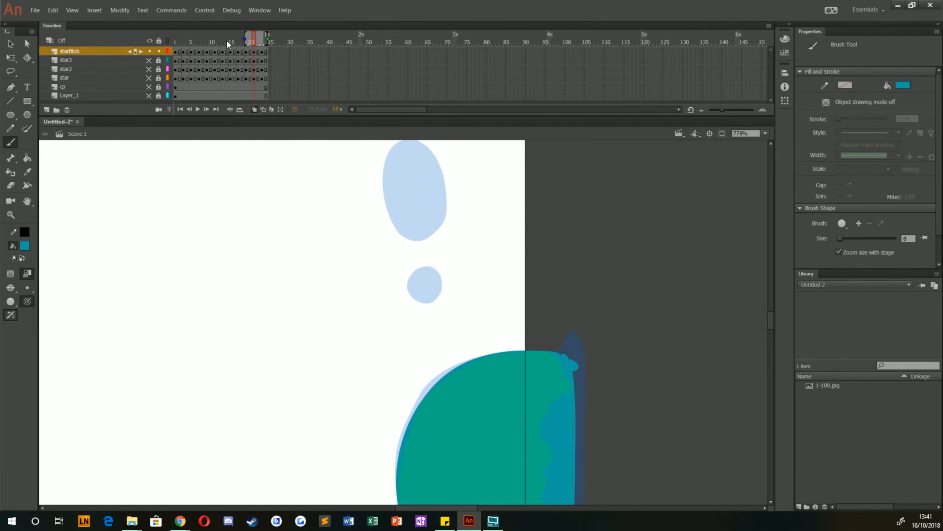
drag(357, 214, 369, 293)
mouse_move(427, 352)
mouse_down()
mouse_move(437, 341)
mouse_move(428, 333)
mouse_move(434, 357)
mouse_move(432, 333)
mouse_up()
key(ctrl+z)
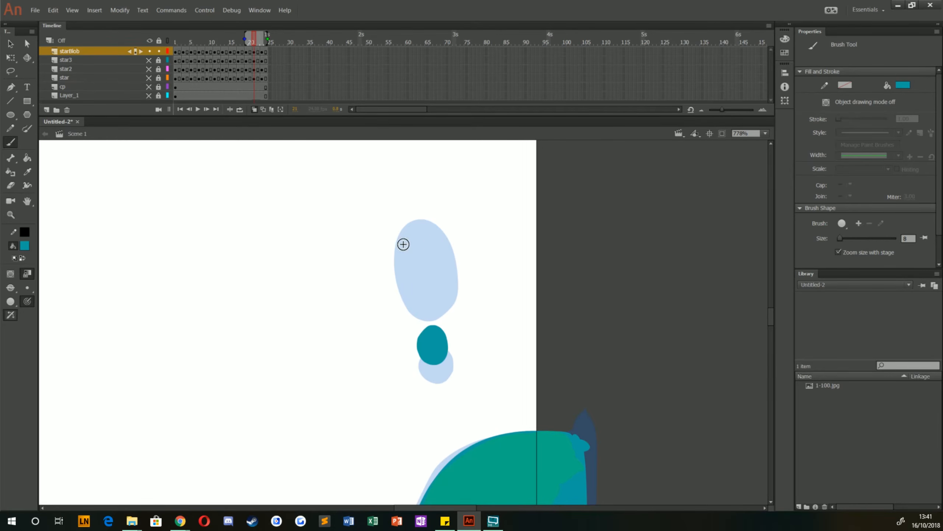
drag(444, 218, 434, 264)
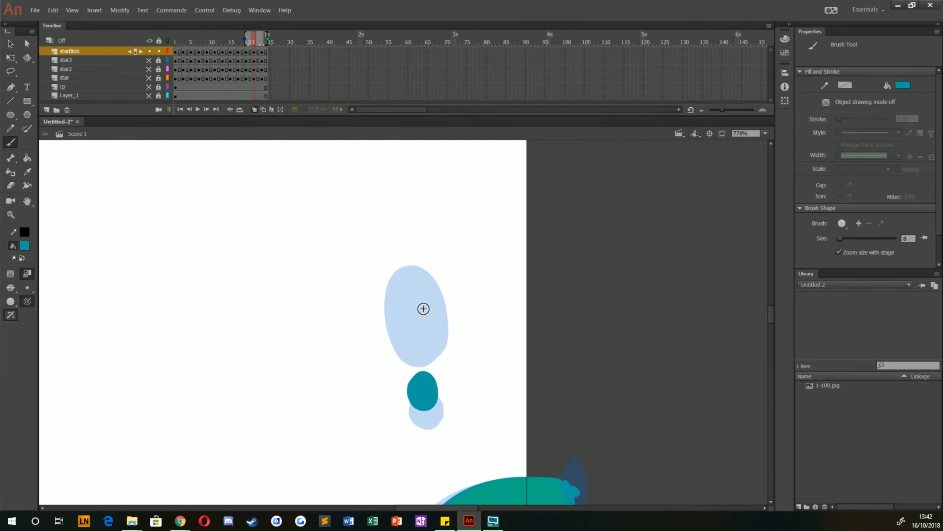
mouse_move(428, 316)
mouse_down()
mouse_move(427, 276)
mouse_move(405, 238)
mouse_move(394, 271)
mouse_move(411, 319)
mouse_move(412, 280)
mouse_up()
mouse_move(411, 237)
mouse_down()
mouse_move(390, 259)
mouse_move(399, 309)
mouse_move(430, 301)
mouse_up()
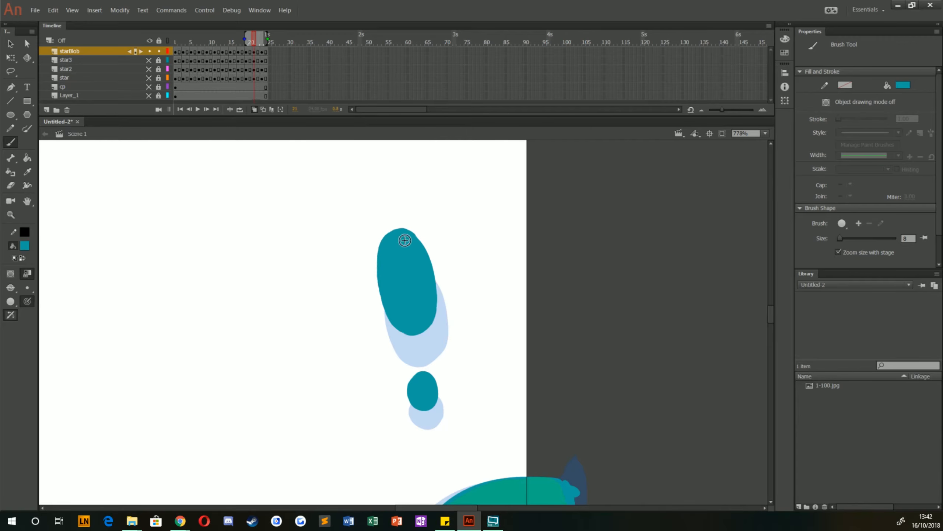
Paint the small and large droplets above the blob on frame 23, moving both upward and making the large one rounder.
click(262, 51)
scroll(352, 323, down, 5)
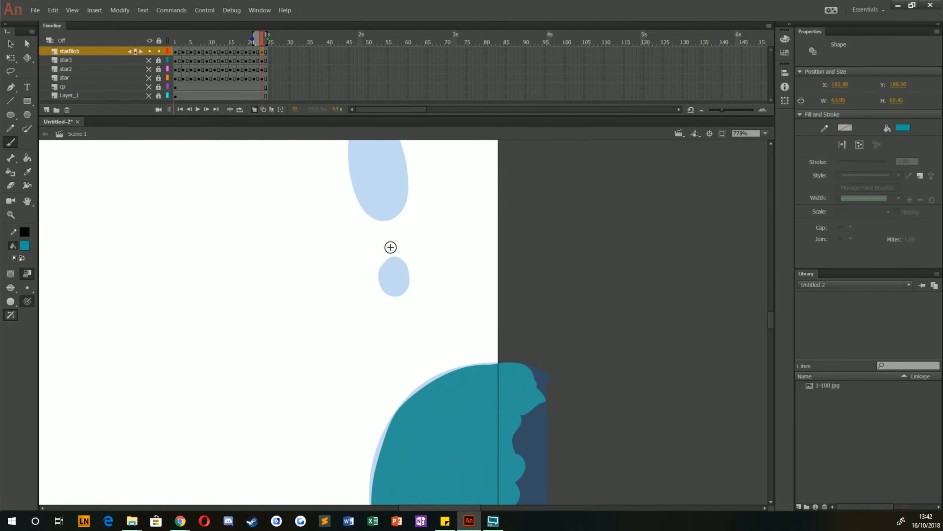
drag(391, 248, 391, 255)
key(ctrl+z)
key(space)
mouse_move(347, 199)
mouse_down()
mouse_move(348, 287)
mouse_move(348, 217)
mouse_move(386, 230)
mouse_move(376, 238)
mouse_up()
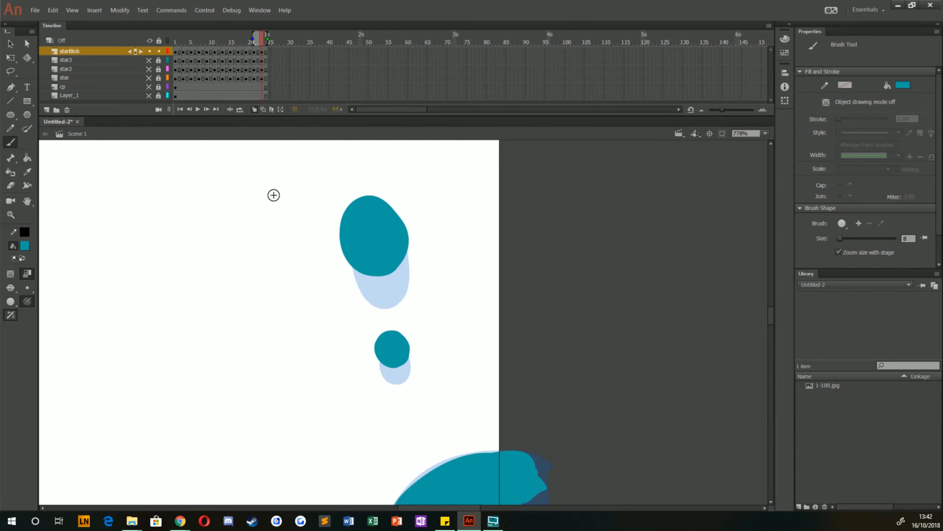
Lasso and copy both droplets on frame 23 and paste them in place on frame 3 of the starBlob layer.
key(l)
mouse_move(338, 174)
mouse_down()
mouse_move(320, 369)
mouse_move(238, 281)
mouse_move(252, 292)
mouse_up()
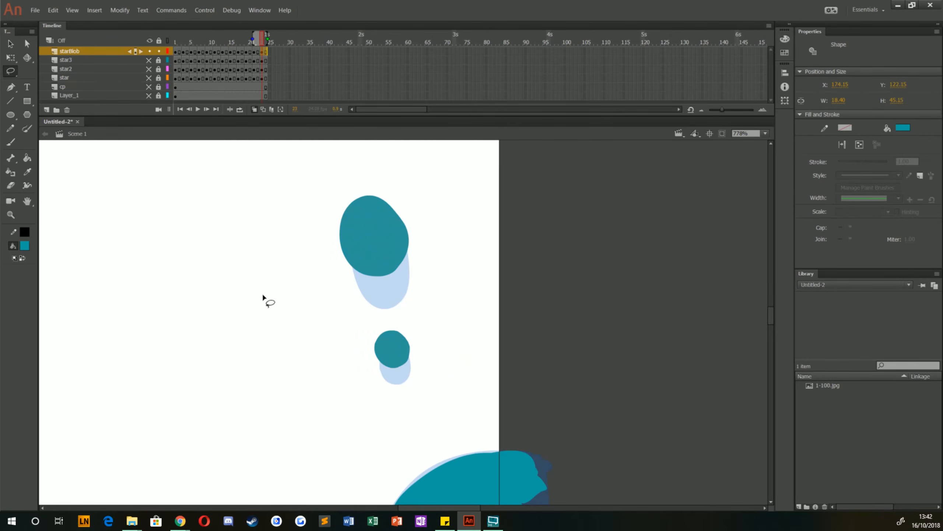
key(w)
mouse_move(441, 209)
mouse_down()
mouse_move(295, 205)
mouse_move(407, 169)
mouse_move(420, 178)
mouse_up()
click(176, 52)
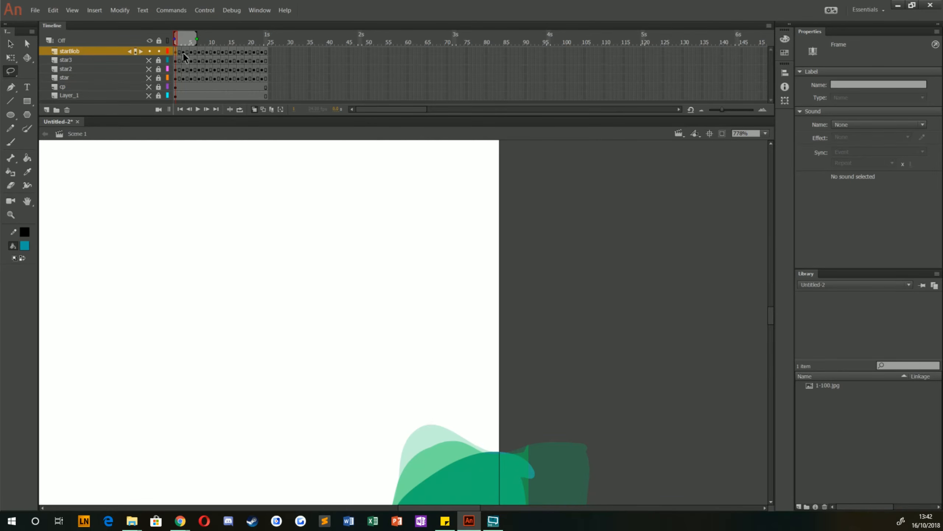
click(183, 54)
click(53, 13)
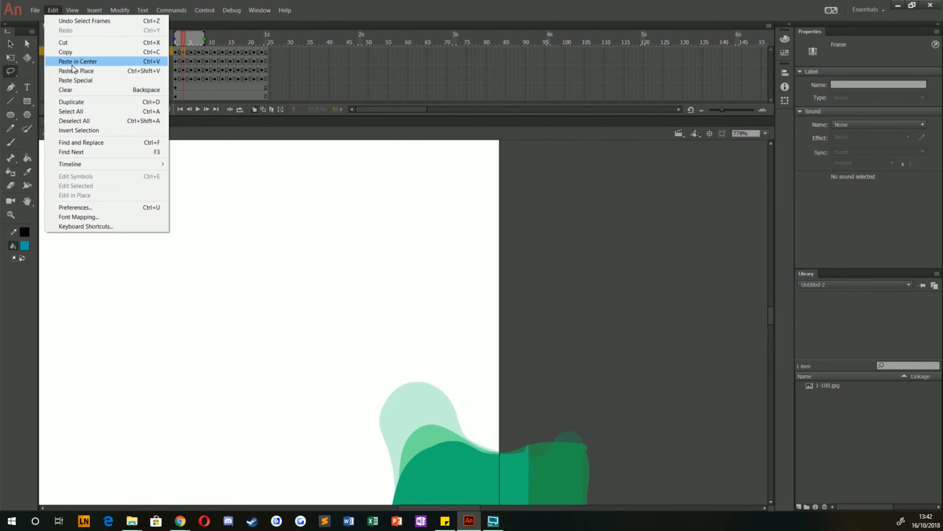
click(76, 72)
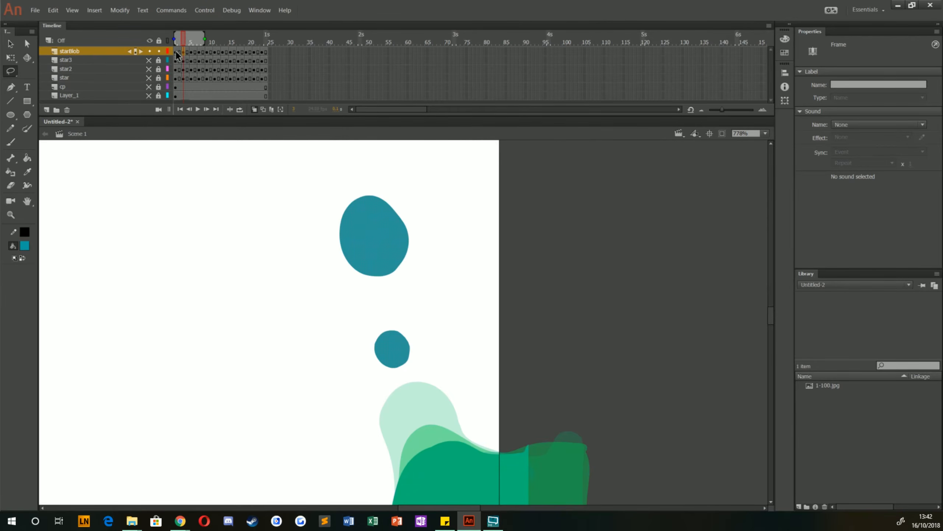
Paint both droplets on frame 1 slightly above the onion-skinned droplets, giving the large one a rounder shape.
click(175, 51)
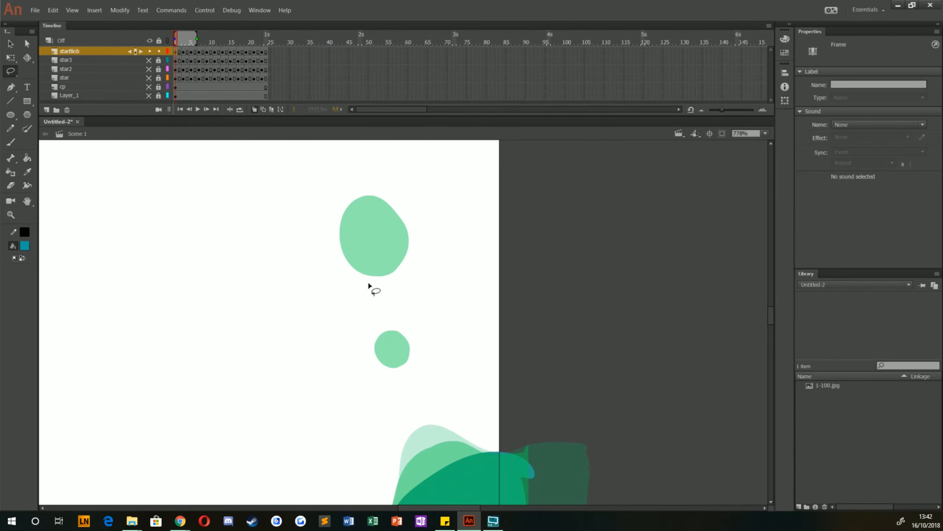
click(11, 142)
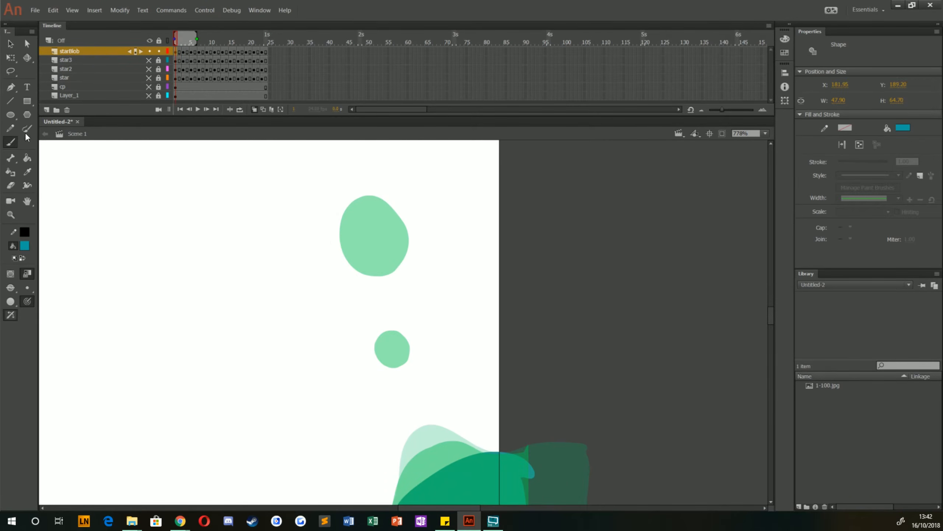
click(262, 52)
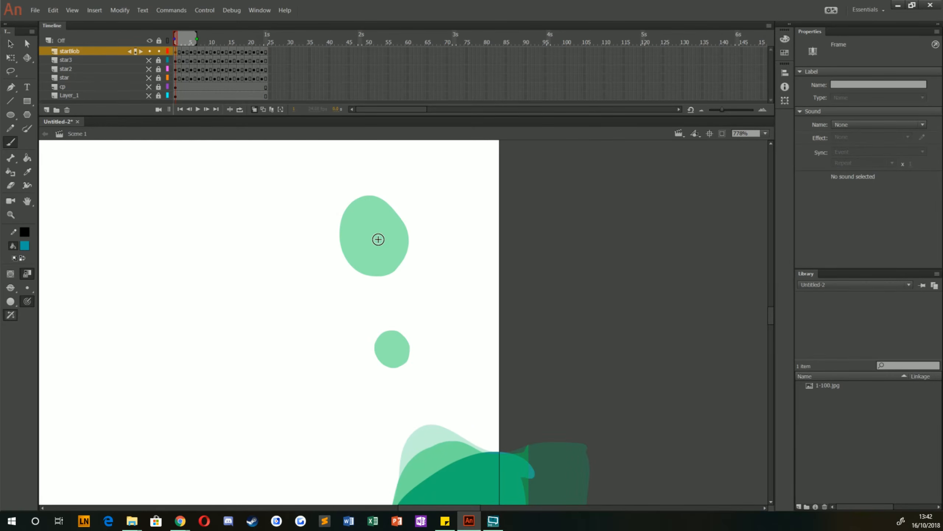
mouse_move(378, 257)
mouse_down()
mouse_move(398, 236)
mouse_move(386, 204)
mouse_move(360, 201)
mouse_move(346, 227)
mouse_move(367, 250)
mouse_move(375, 229)
mouse_up()
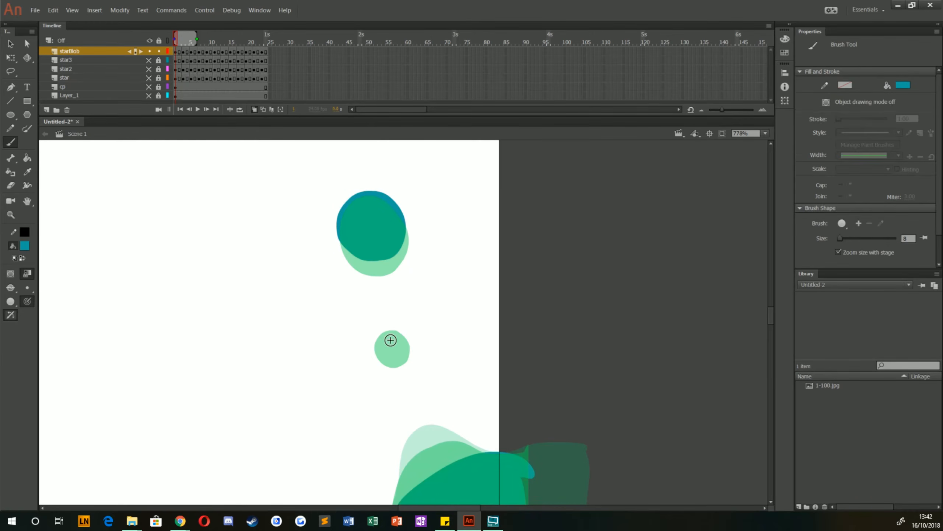
drag(388, 334, 391, 346)
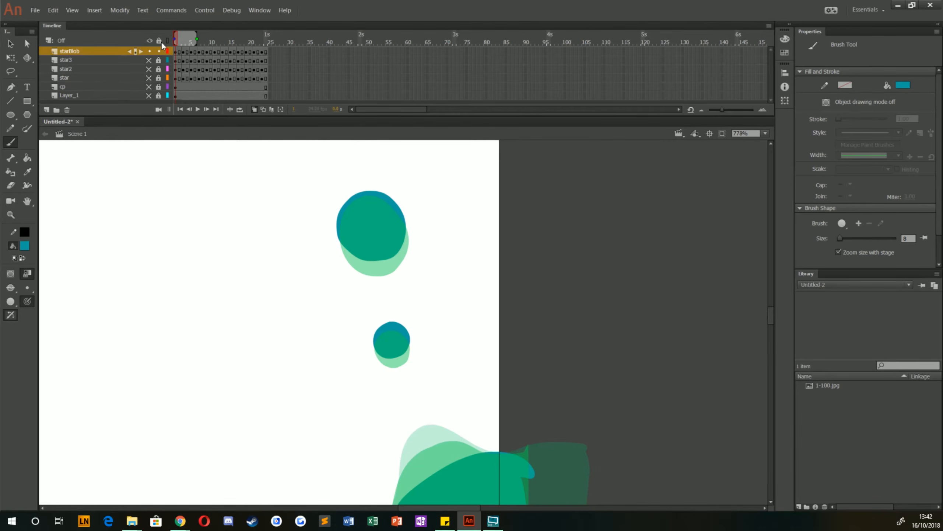
Lasso the two pasted droplets on frame 3 and delete them.
click(184, 49)
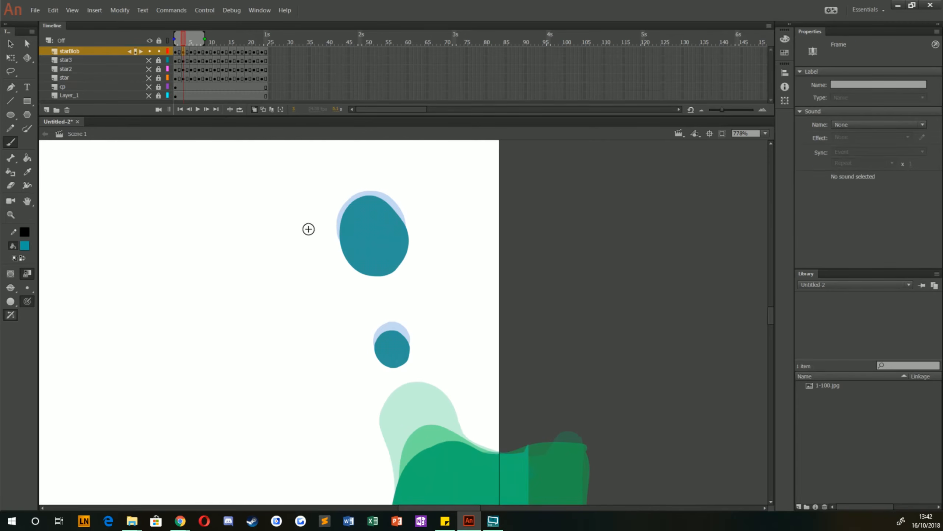
key(l)
mouse_move(346, 173)
mouse_down()
mouse_move(357, 394)
mouse_move(437, 212)
mouse_up()
key(Delete)
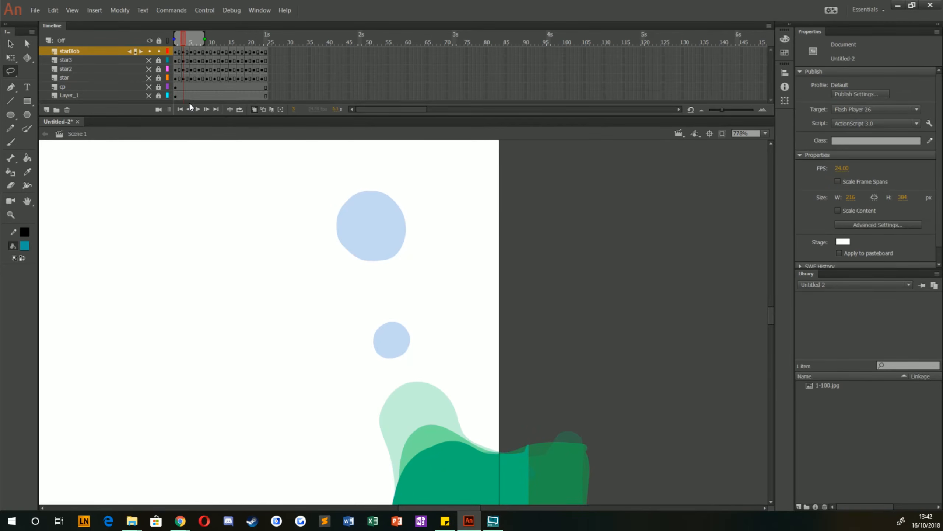
Paint new large and small droplets on frame 3, slightly higher than the onion-skinned droplets from frame 1.
click(184, 56)
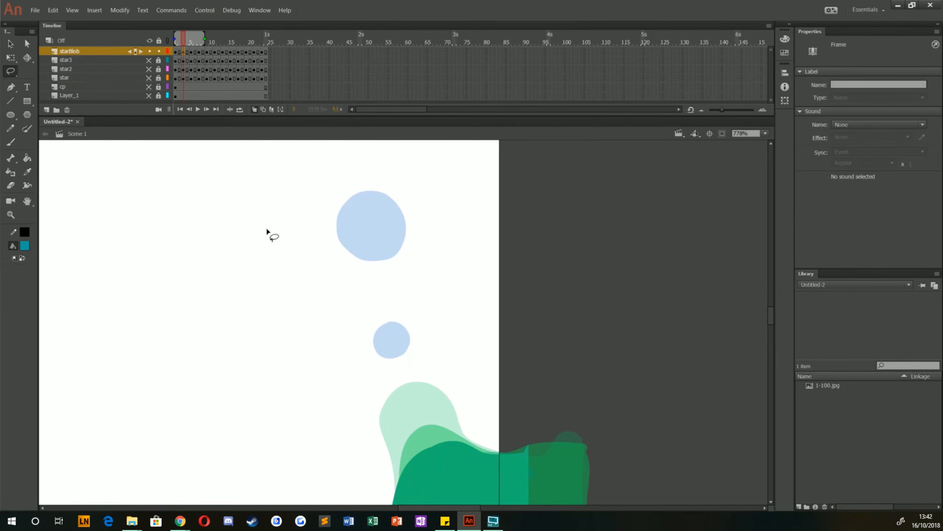
key(b)
mouse_move(375, 236)
mouse_down()
mouse_move(389, 222)
mouse_move(361, 195)
mouse_move(359, 230)
mouse_move(393, 216)
mouse_move(365, 201)
mouse_move(383, 231)
mouse_move(365, 213)
mouse_move(373, 210)
mouse_move(363, 232)
mouse_move(396, 226)
mouse_move(368, 238)
mouse_move(350, 227)
mouse_move(356, 201)
mouse_move(385, 200)
mouse_move(403, 223)
mouse_up()
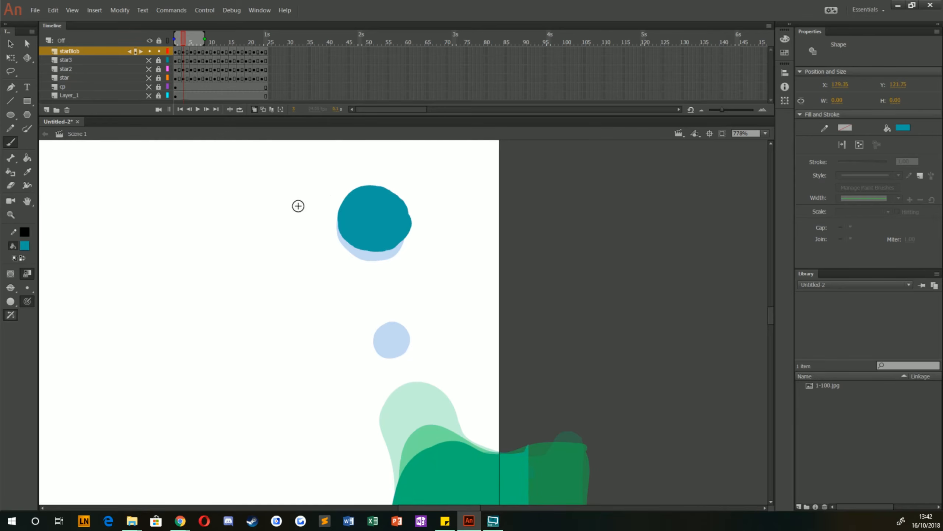
mouse_move(394, 339)
mouse_down()
mouse_move(389, 326)
mouse_move(383, 337)
mouse_move(397, 332)
mouse_up()
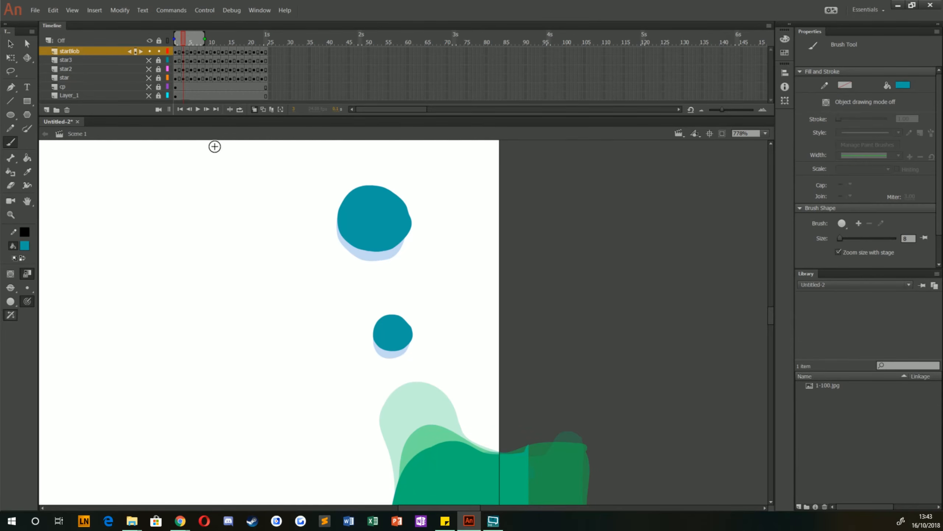
Paint a small and a large droplet on frame 5 of the starBlob layer, slightly higher than the onion-skinned droplets from frame 3.
click(190, 51)
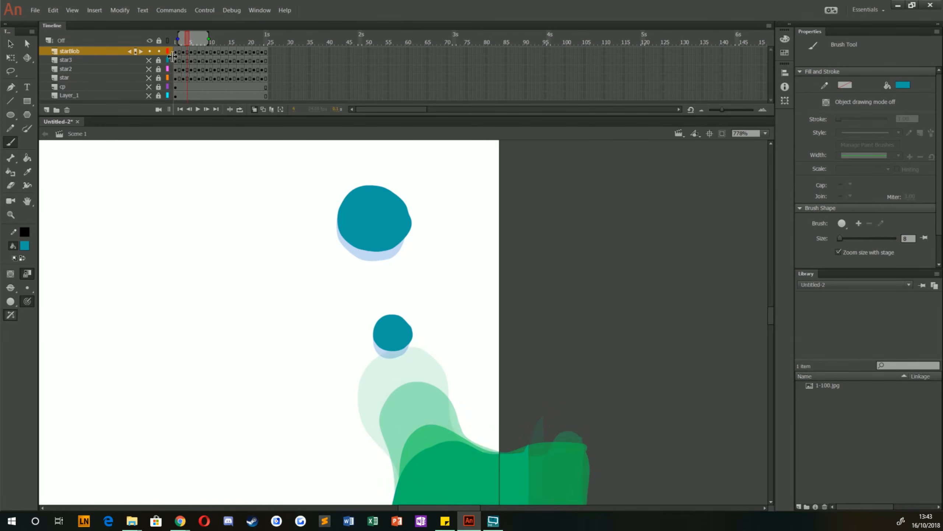
scroll(301, 317, down, 4)
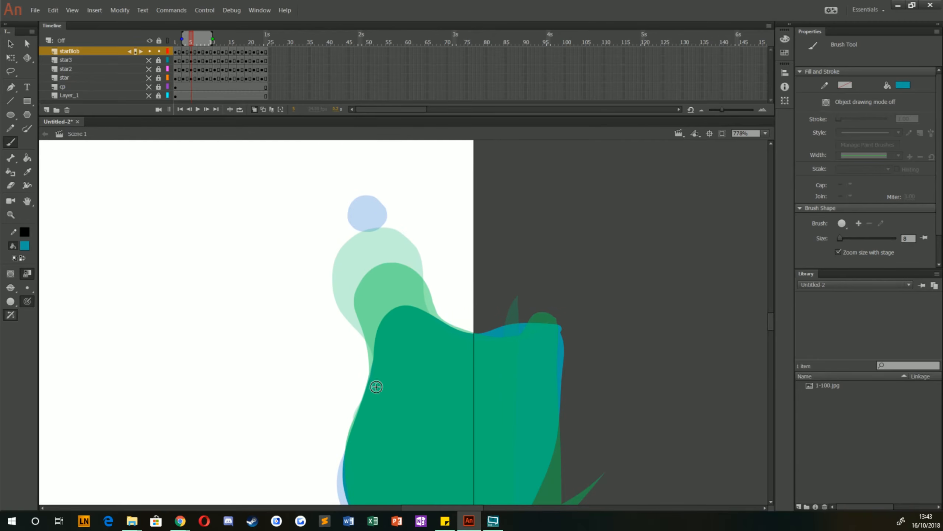
drag(331, 242, 330, 336)
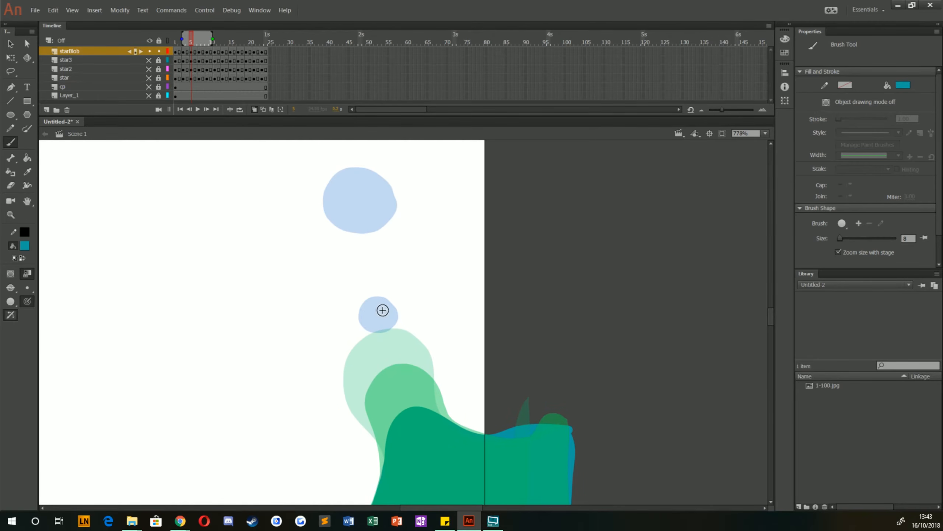
drag(383, 310, 372, 289)
scroll(331, 232, up, 1)
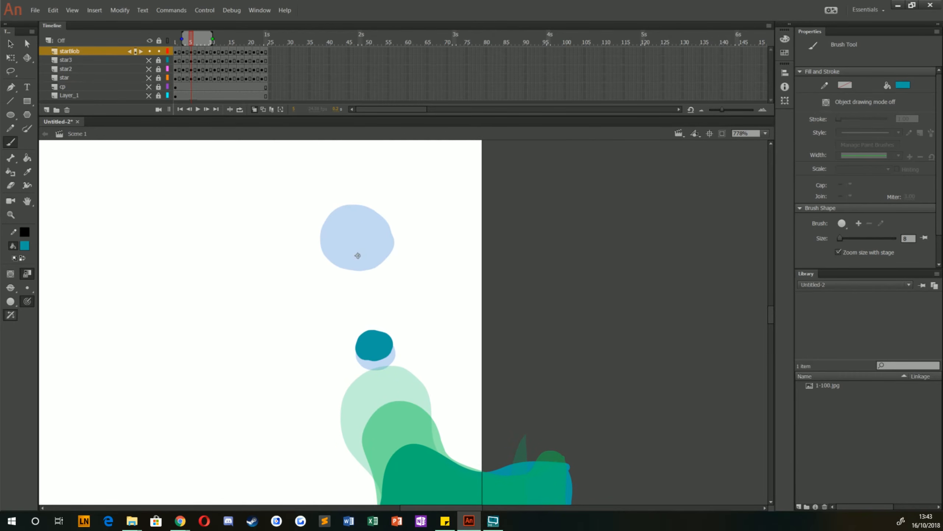
mouse_move(358, 255)
mouse_down()
mouse_move(379, 240)
mouse_move(339, 216)
mouse_move(344, 246)
mouse_move(384, 229)
mouse_move(342, 216)
mouse_move(371, 244)
mouse_move(349, 237)
mouse_move(366, 215)
mouse_move(339, 227)
mouse_move(378, 217)
mouse_move(351, 220)
mouse_up()
Paint progressively smaller and higher versions of both droplets on frames 7 and 9, following the onion-skinned droplets.
click(200, 42)
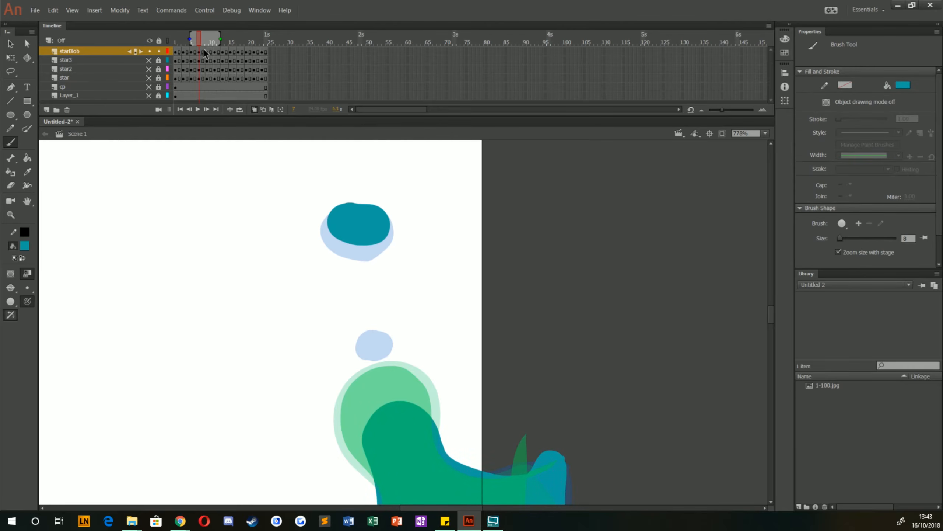
mouse_move(378, 334)
mouse_down()
mouse_move(364, 339)
mouse_move(386, 335)
mouse_move(372, 340)
mouse_up()
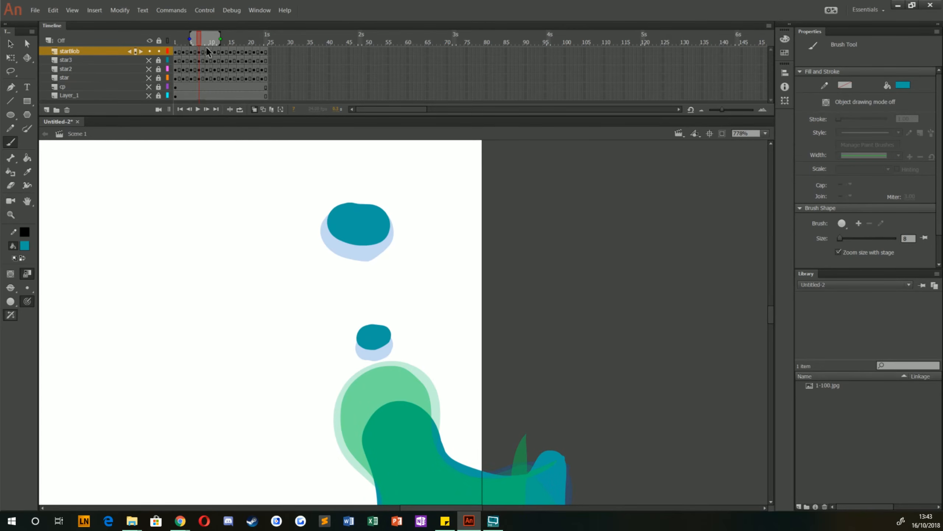
click(207, 52)
drag(361, 217, 371, 219)
drag(375, 330, 371, 329)
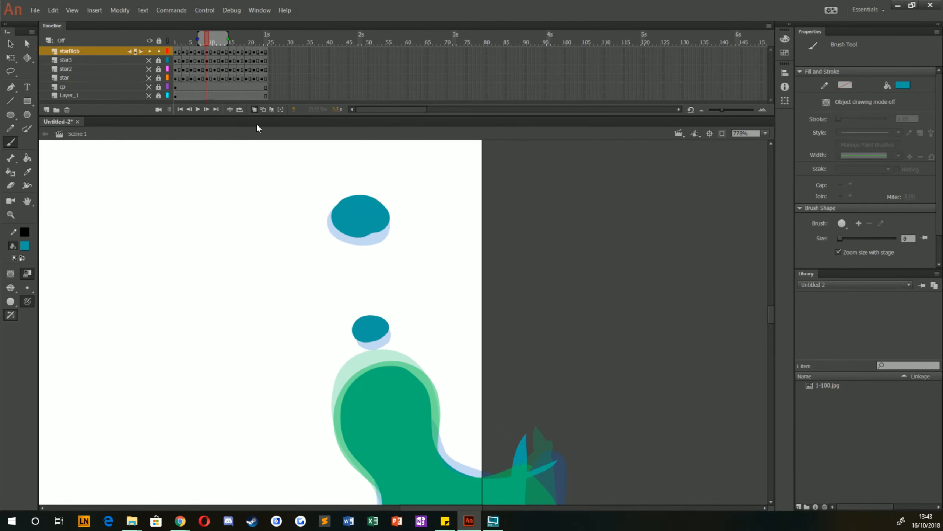
Paint both droplets on frames 11 and 13, each pair smaller and higher than the onion-skinned pair before it.
click(214, 50)
drag(370, 311, 370, 315)
drag(355, 204, 357, 205)
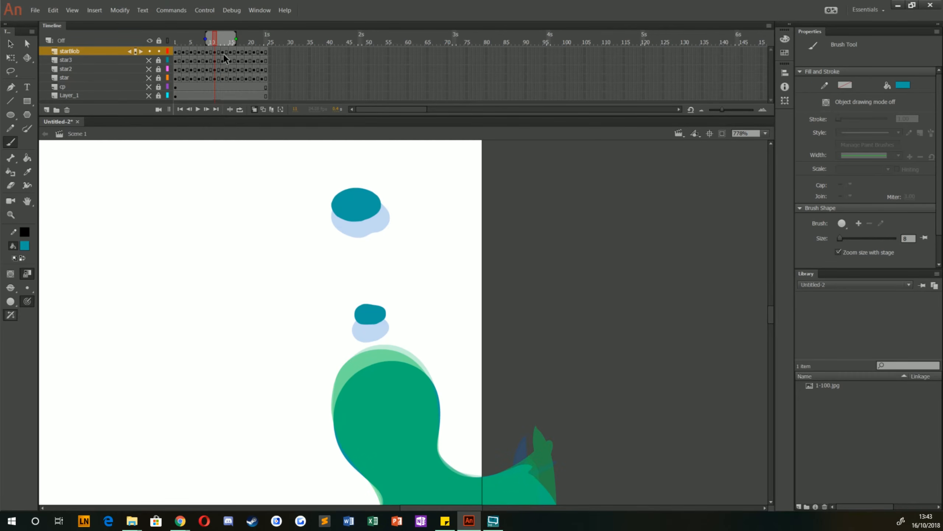
click(223, 52)
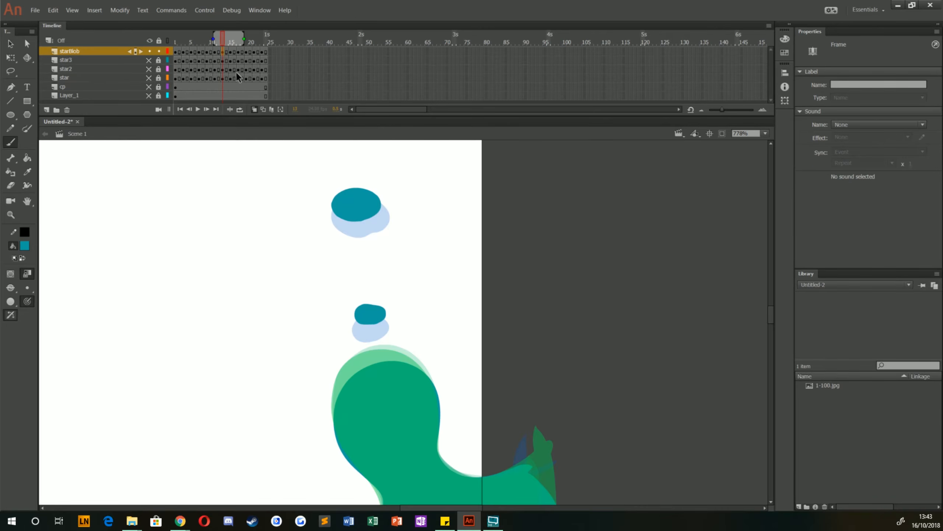
drag(368, 300, 370, 306)
mouse_move(350, 187)
mouse_down()
mouse_move(362, 193)
mouse_move(354, 191)
mouse_up()
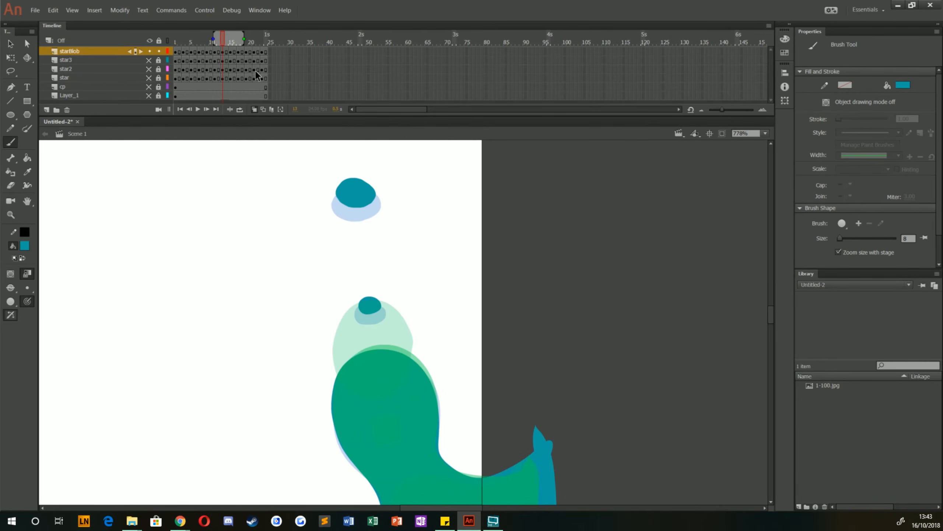
Paint both shrinking droplets on frame 15 and a smaller large droplet just above on frame 17.
click(231, 52)
drag(372, 296, 371, 301)
key(period)
key(period)
key(comma)
key(comma)
drag(358, 185, 353, 169)
key(period)
key(comma)
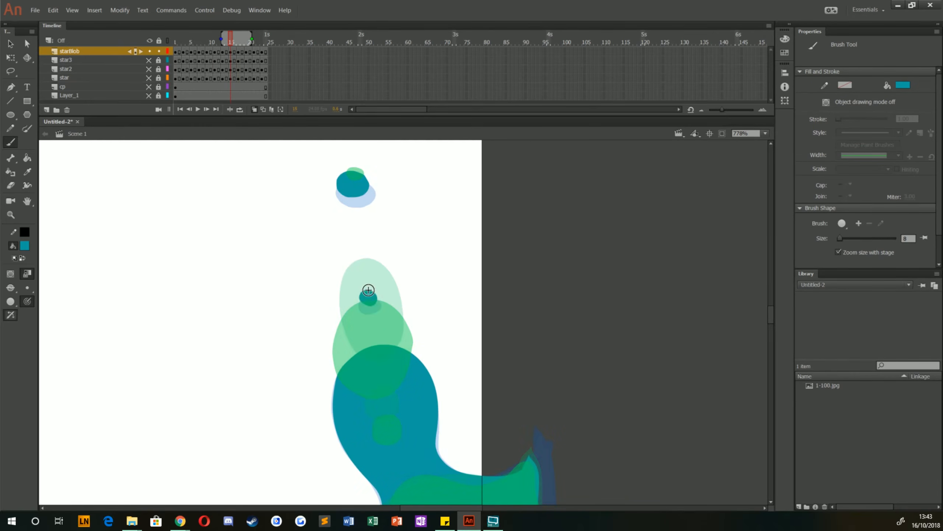
Paint the small droplet as a tiny dot on frame 17 and the large droplet as a tiny dot on frame 19.
key(period)
key(period)
click(367, 288)
key(period)
key(period)
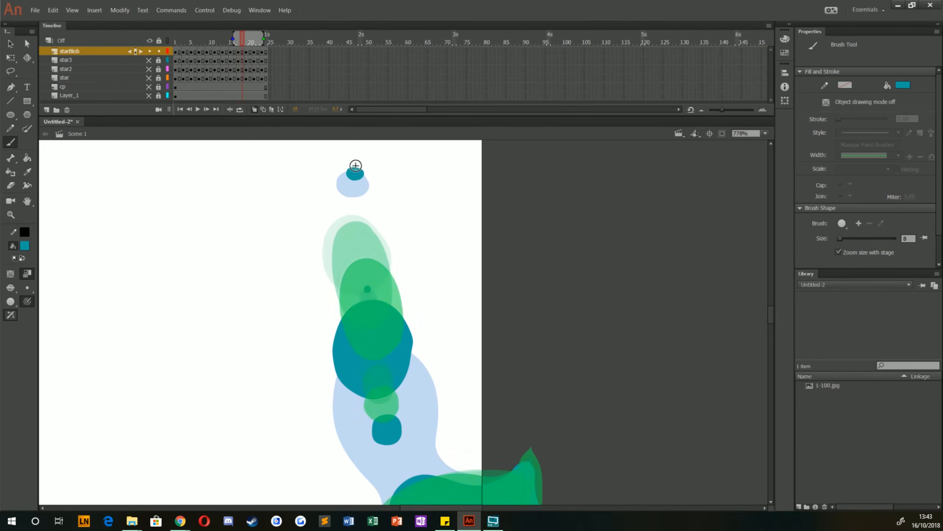
drag(356, 165, 357, 164)
key(period)
key(period)
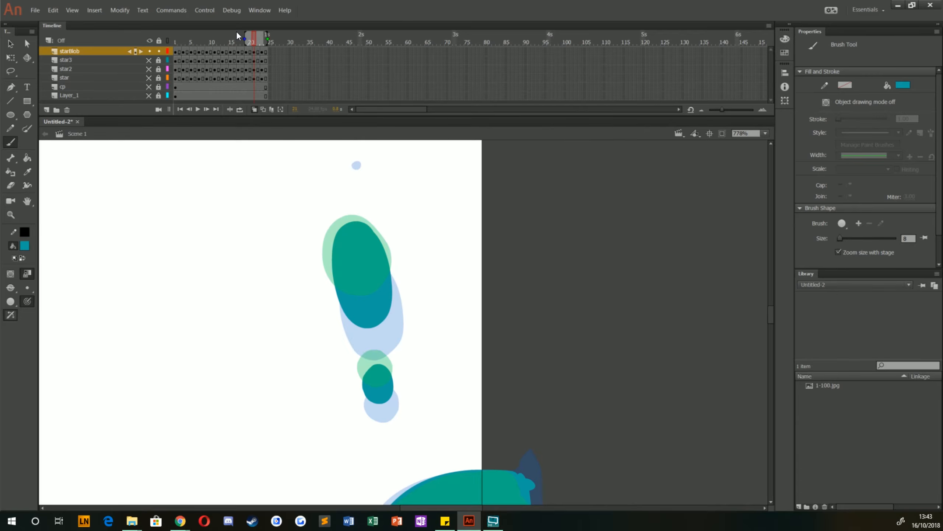
Turn on looped playback and play the finished blob and droplet animation with more of the stage in view.
key(ctrl+minus)
key(ctrl+minus)
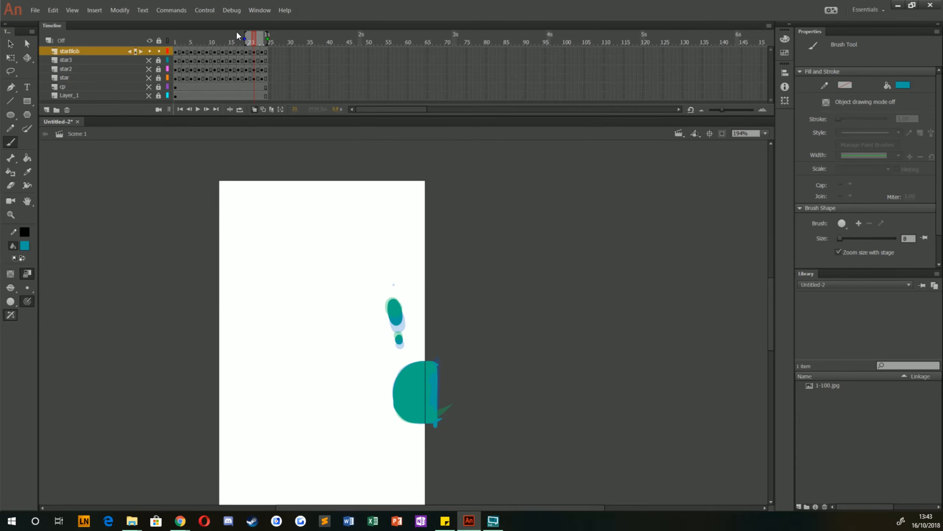
click(241, 109)
click(197, 109)
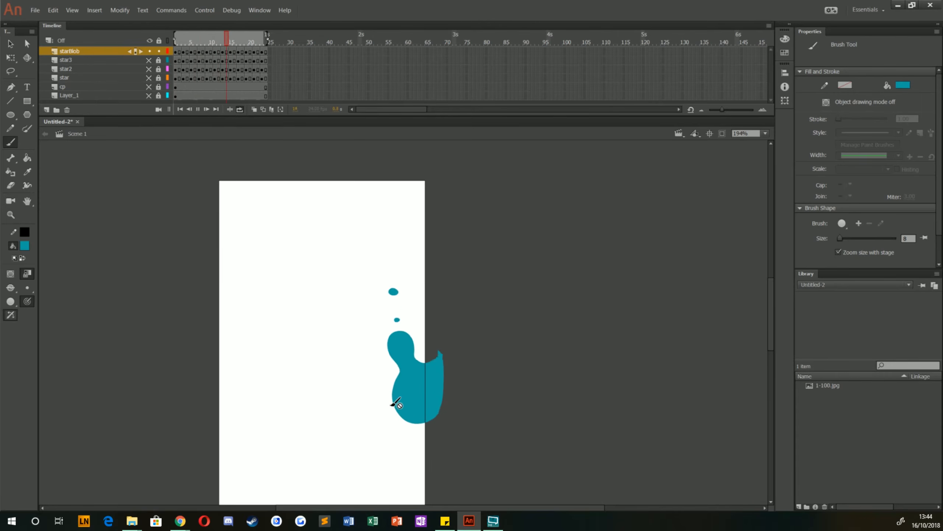
Show the star, star2 and star3 layers and replay the loop together with the blob.
drag(149, 60, 150, 79)
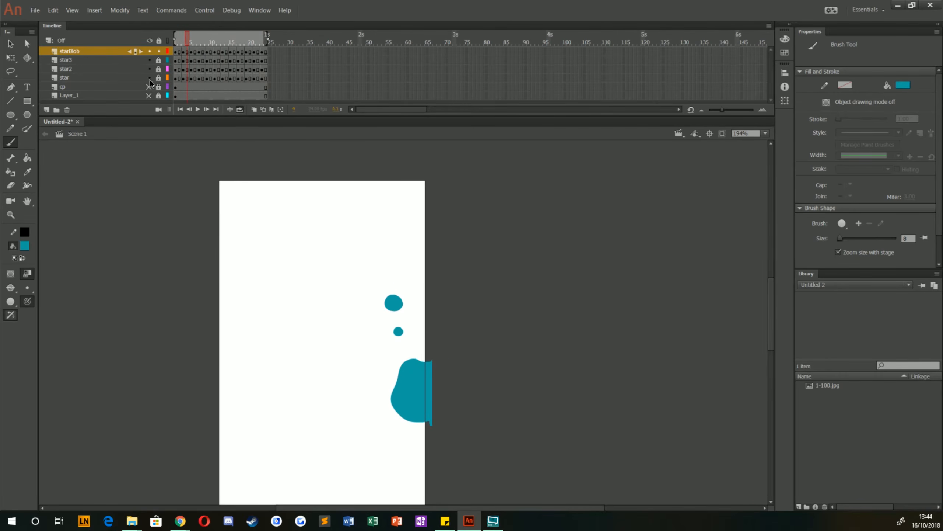
click(198, 112)
drag(217, 415, 248, 381)
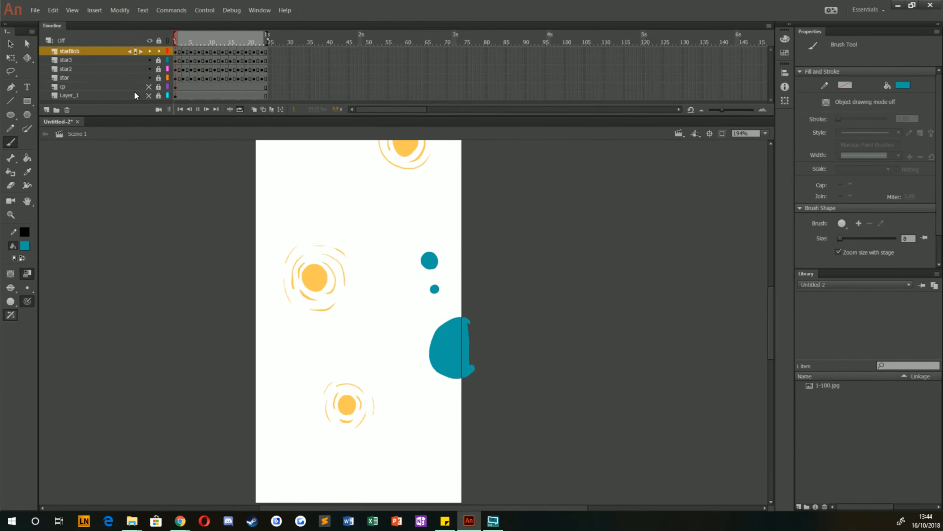
Lock the starBlob layer and add two new layers above it.
click(160, 51)
click(46, 109)
click(46, 109)
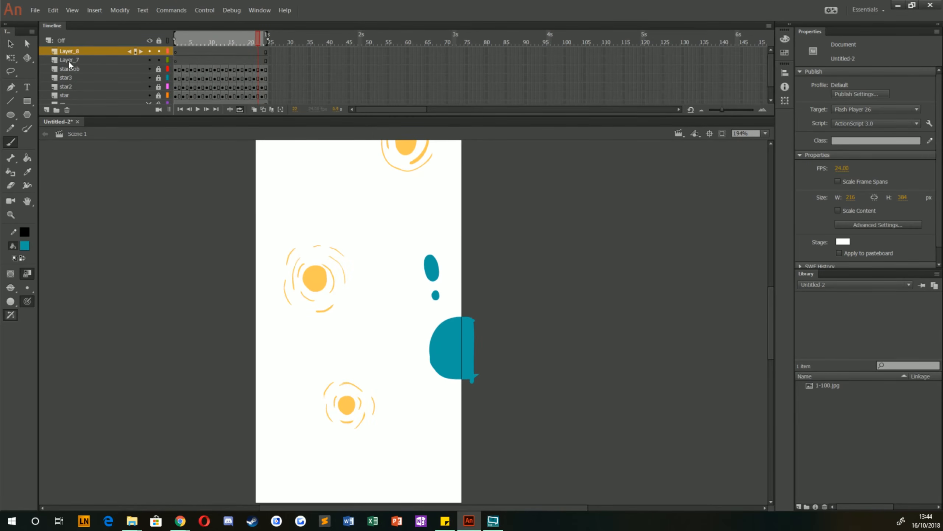
Move both new layers between the star and cp layers and add a third new layer between them.
click(69, 52)
shift+click(69, 59)
mouse_move(69, 59)
mouse_down()
mouse_move(69, 100)
mouse_move(63, 76)
mouse_up()
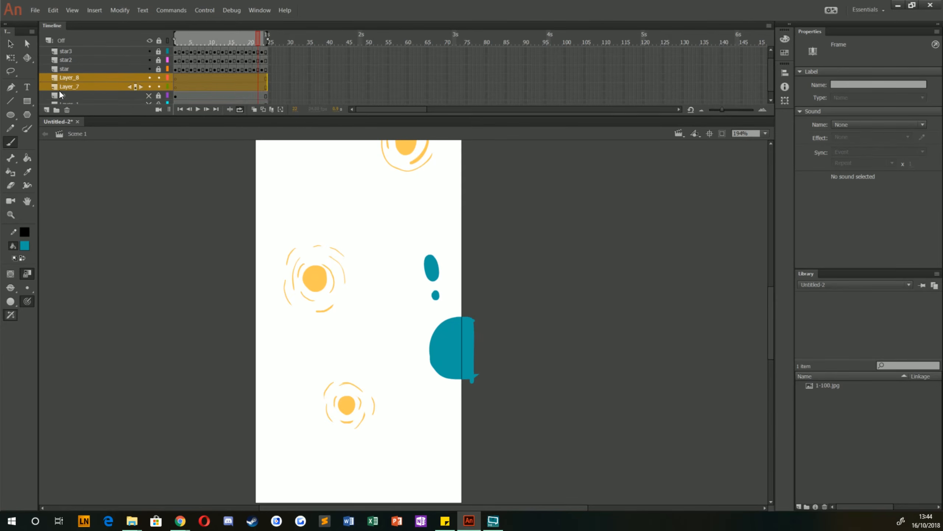
click(47, 109)
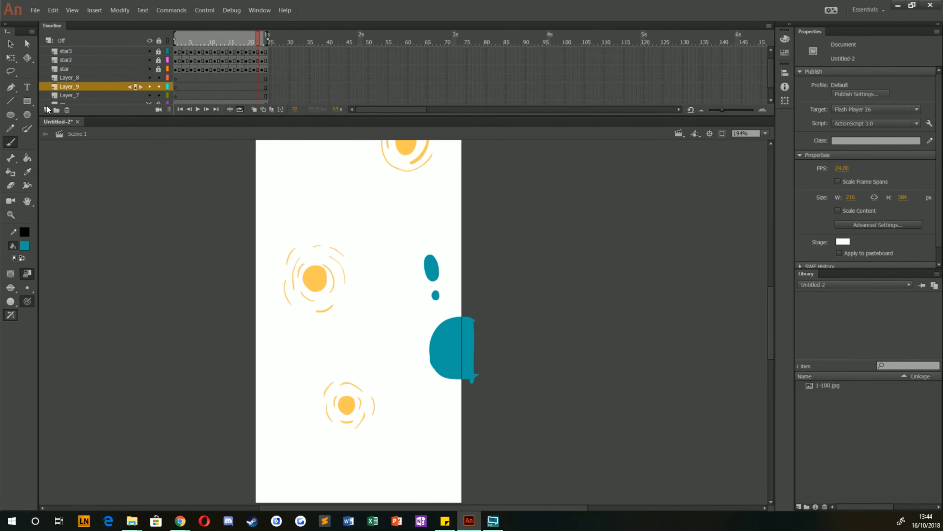
Rename the lowest new layer as bgPurple and draw a rectangle about 129 × 191 px on it, beside the stage.
double_click(70, 96)
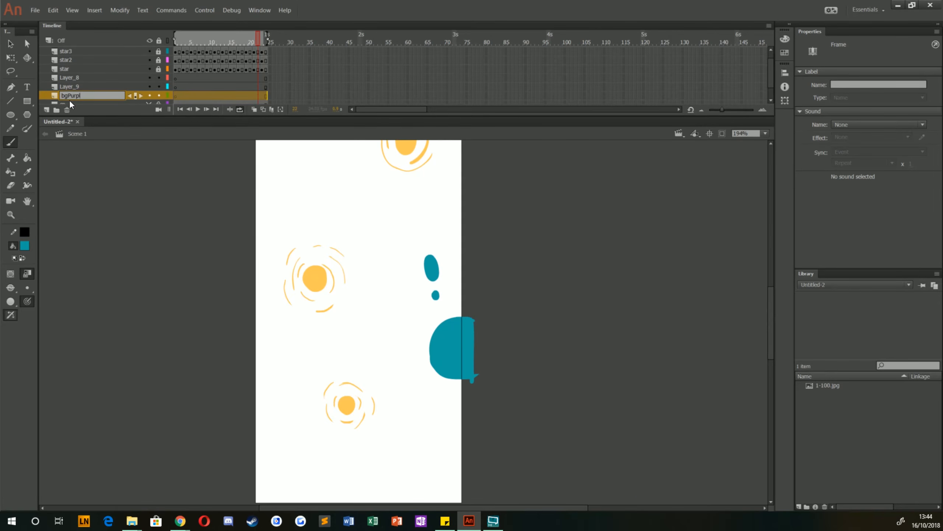
click(62, 92)
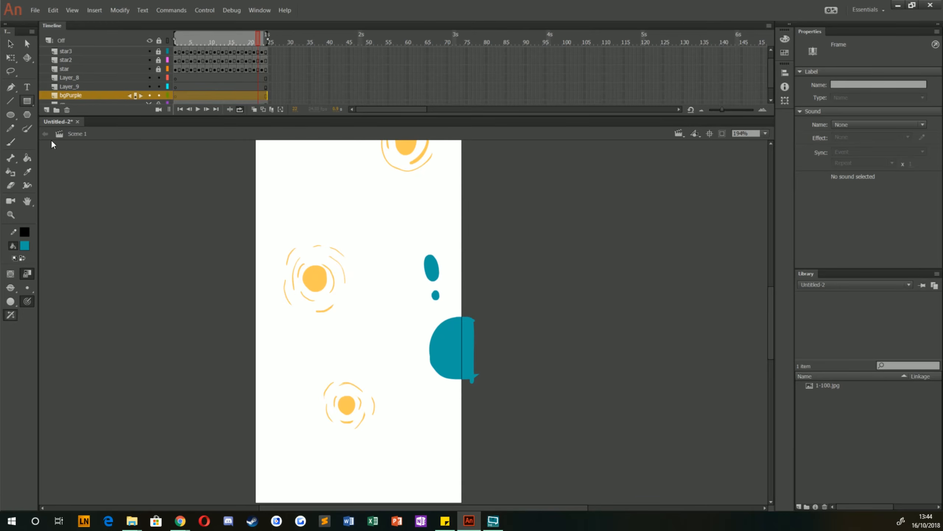
drag(106, 198, 230, 380)
Delete the black outline of the rectangle on bgPurple, keeping only its fill.
click(10, 45)
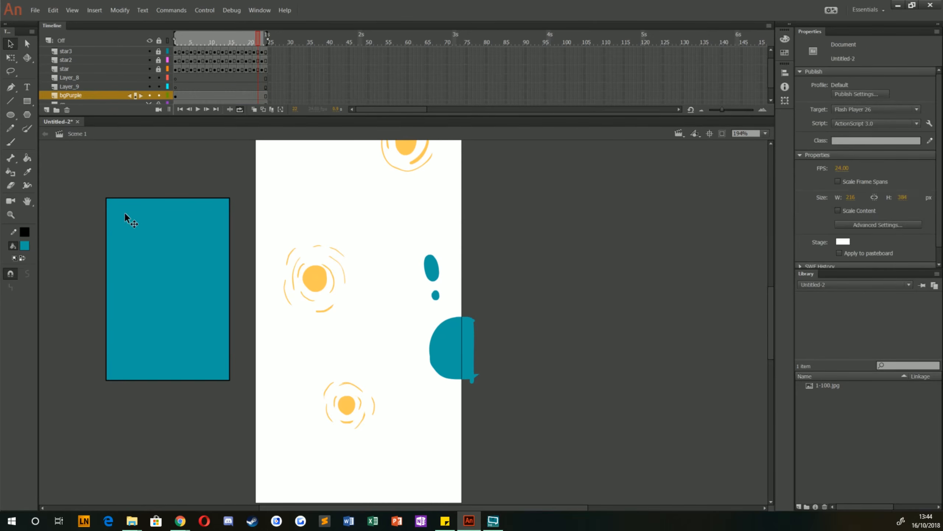
double_click(104, 220)
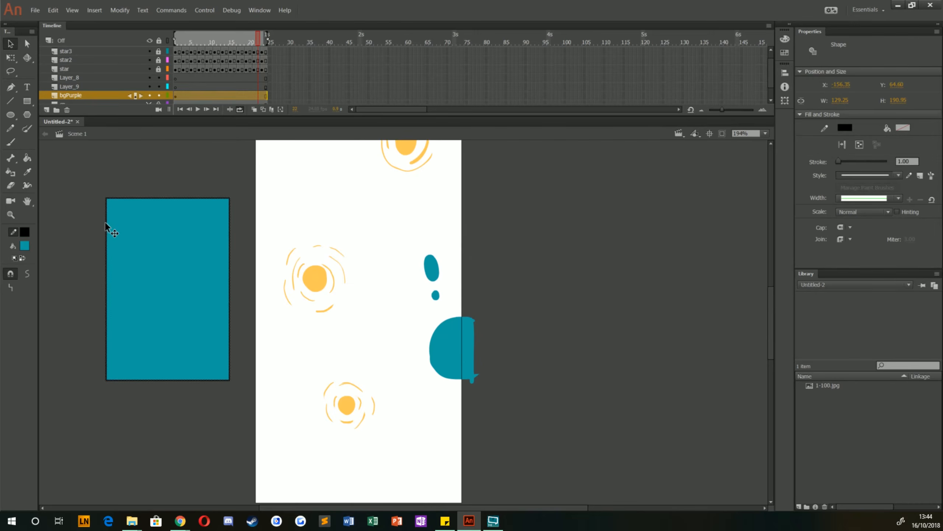
key(Delete)
Show the cp layer's colour swatches and move the rectangle to the opposite side of the stage, clear of them.
click(126, 260)
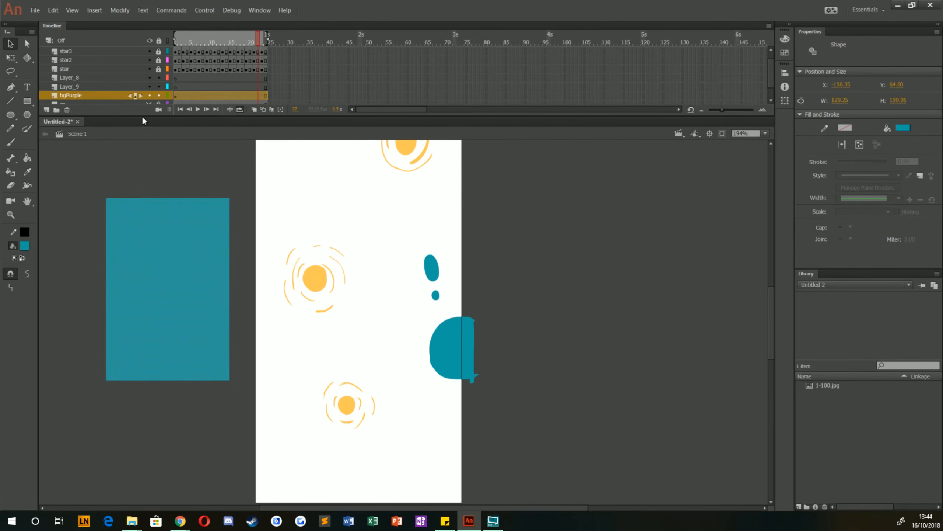
drag(140, 116, 140, 138)
click(147, 106)
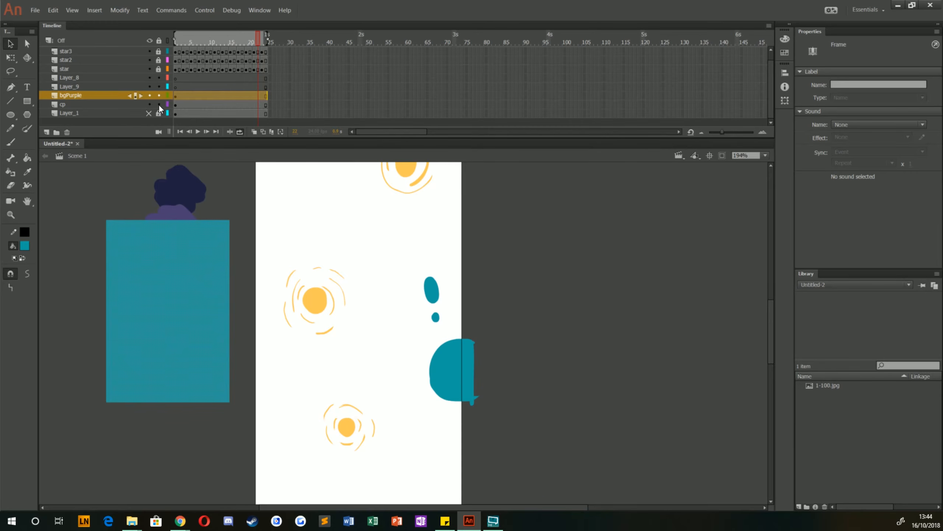
click(175, 100)
click(152, 295)
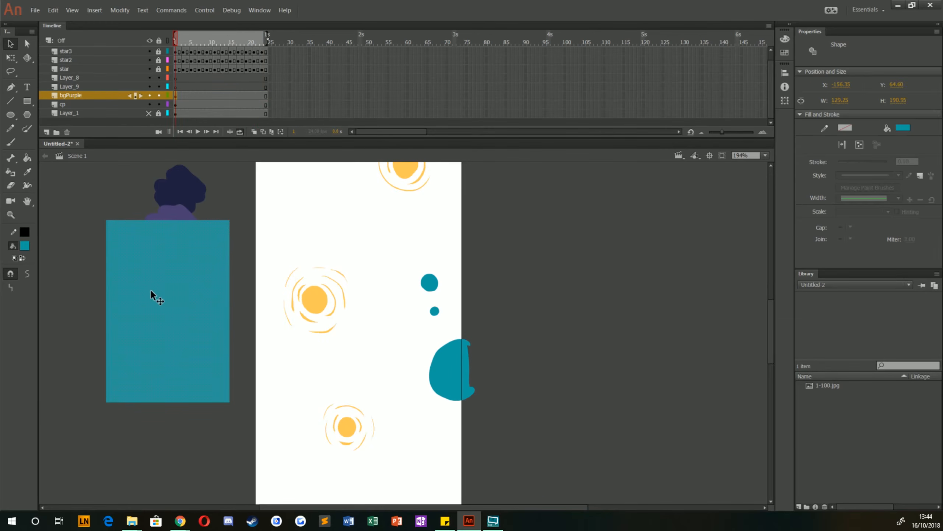
drag(151, 295, 580, 296)
Recolour the rectangle with the dark navy swatch sampled from the palette.
key(i)
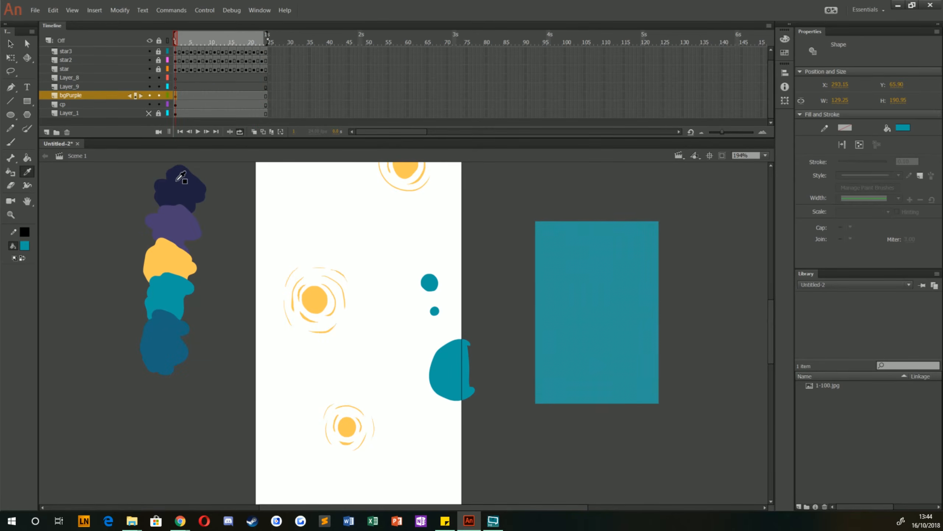
click(185, 179)
click(544, 348)
click(14, 47)
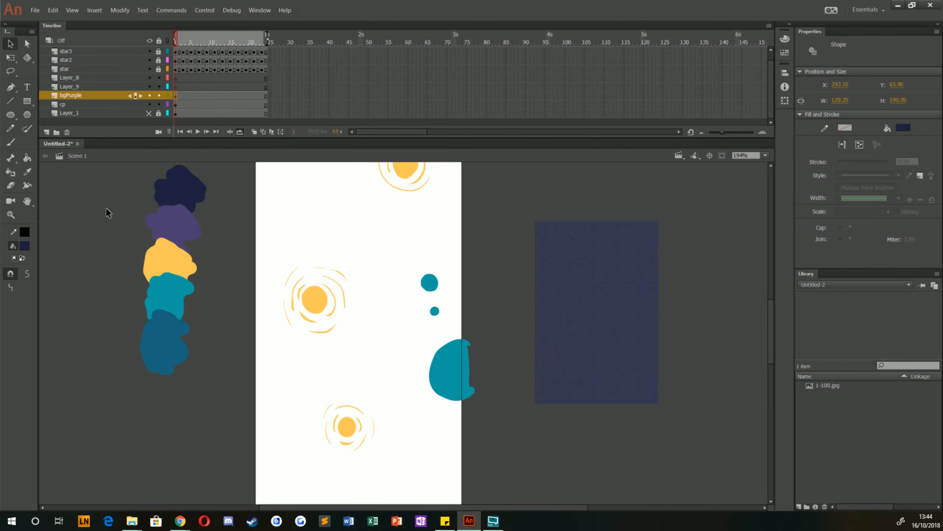
Snap the navy rectangle to the stage's upper-left corner at X 0, Y 0.
click(570, 305)
drag(570, 305, 300, 297)
drag(295, 415, 270, 357)
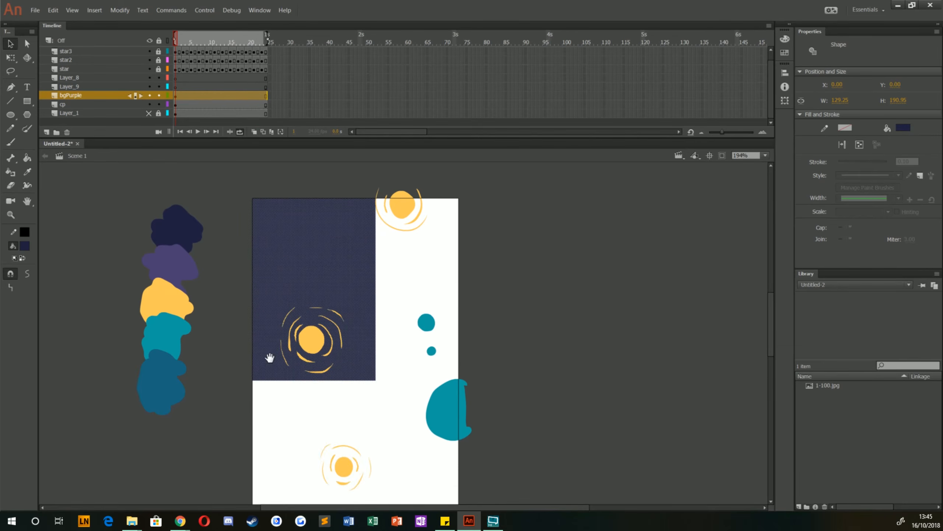
Scale the navy rectangle with Free Transform from its lower-right corner until it covers the whole stage.
click(12, 59)
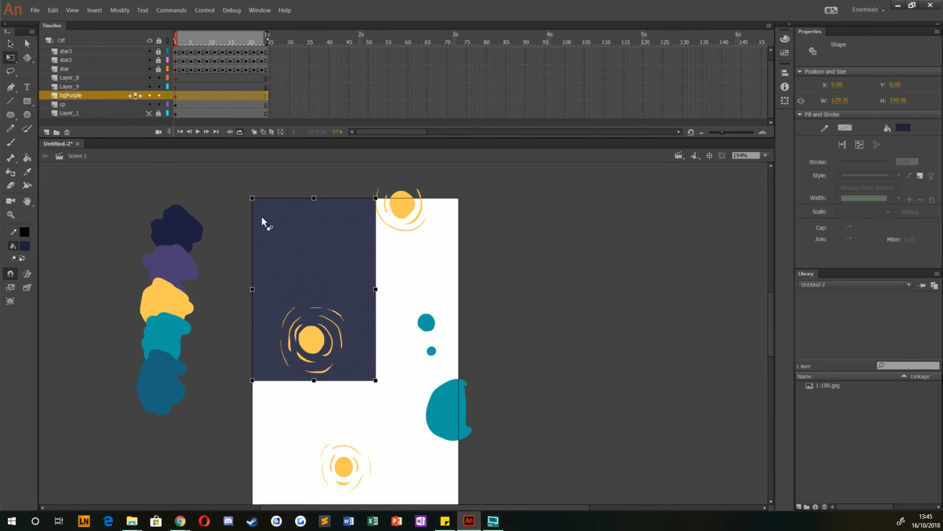
drag(283, 311, 227, 164)
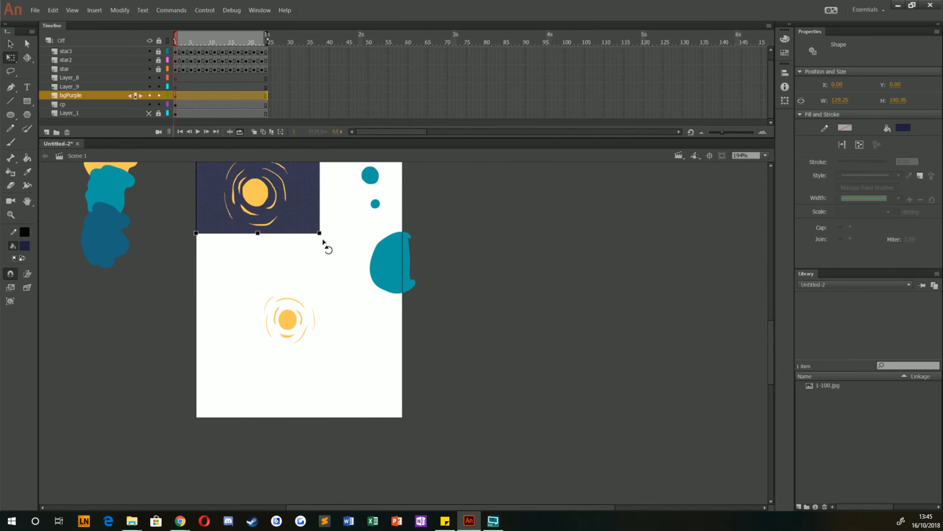
drag(319, 232, 402, 417)
click(169, 404)
scroll(254, 413, up, 5)
scroll(255, 412, left, 3)
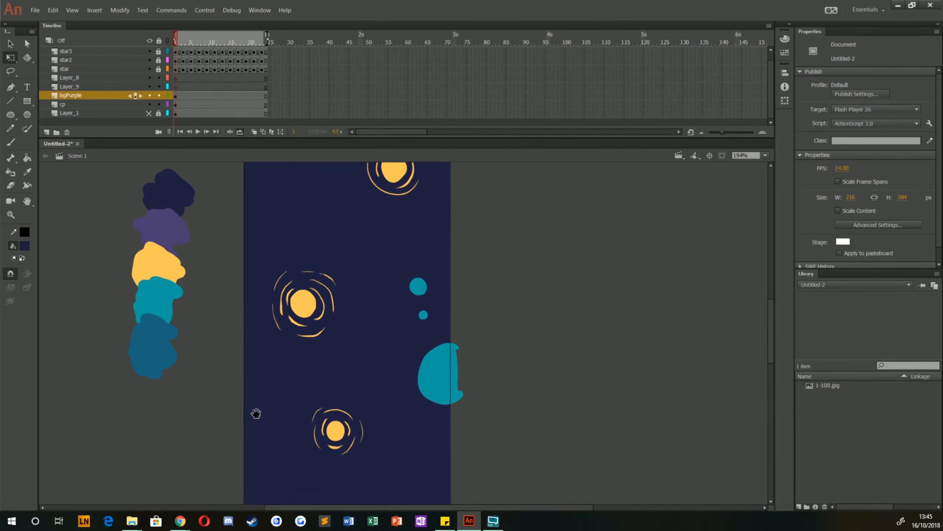
Hide and lock the bgPurple layer and show the sketch on Layer_1.
click(151, 95)
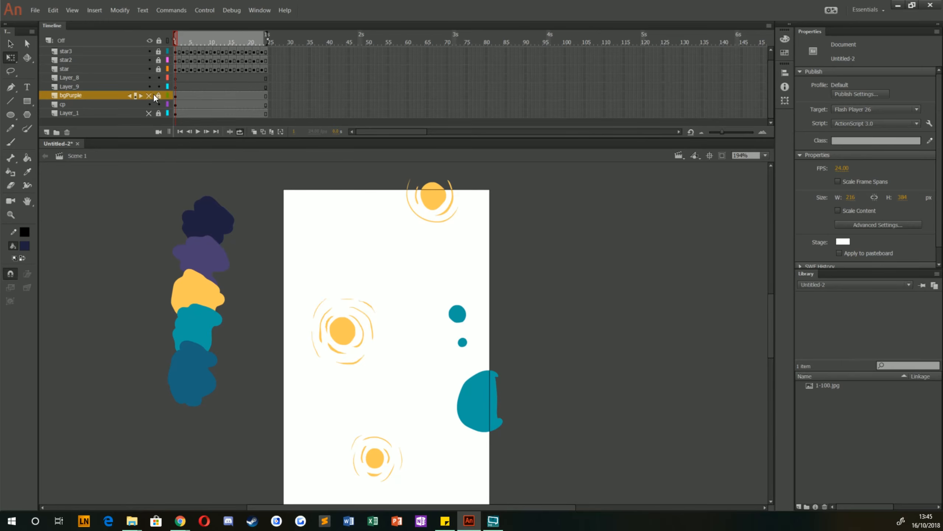
click(149, 113)
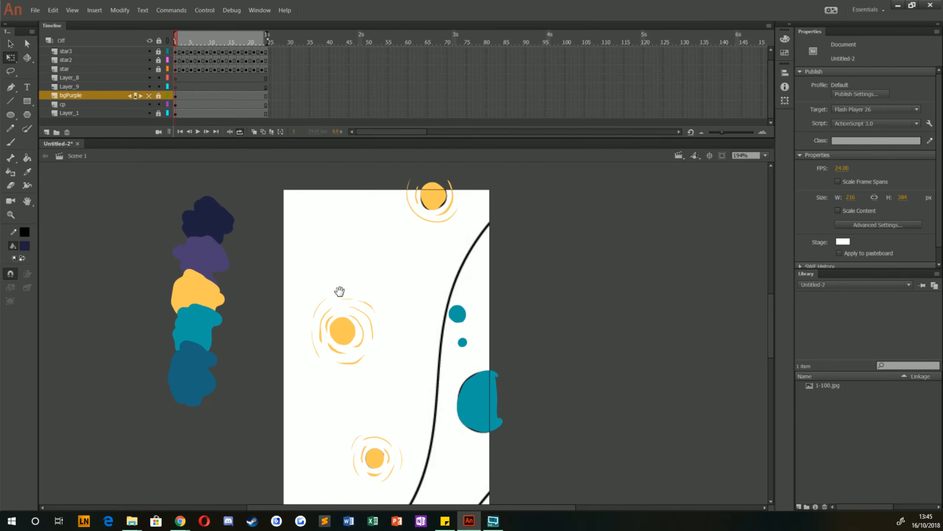
Rename Layer_9 as green.
scroll(340, 291, down, 5)
scroll(383, 406, up, 3)
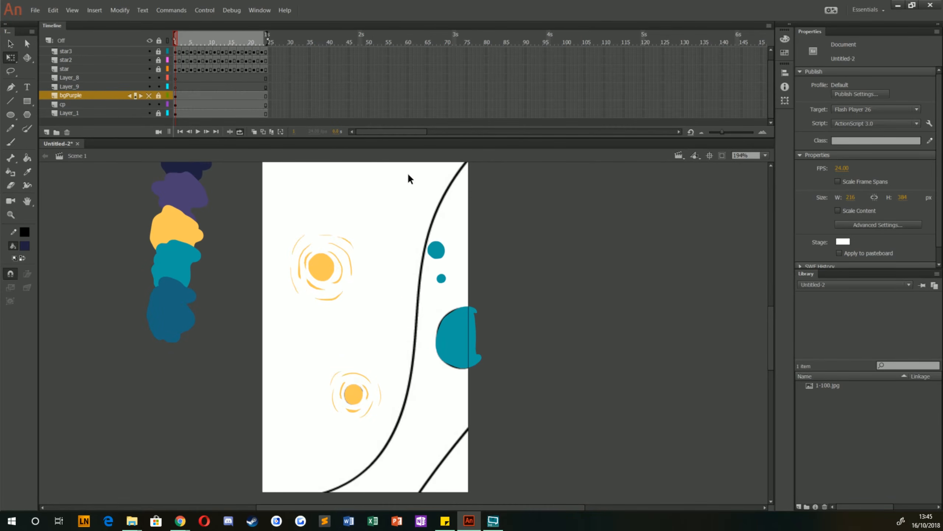
double_click(68, 87)
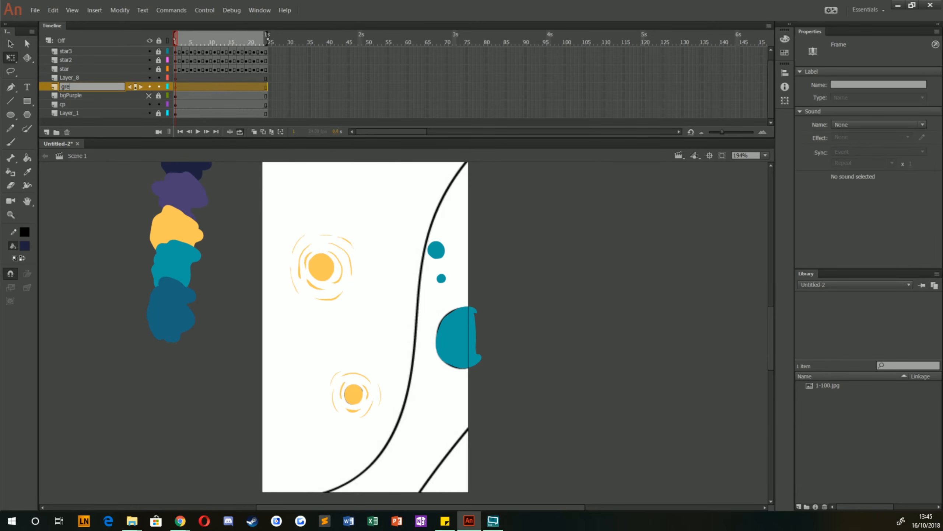
key(Return)
click(151, 192)
Try a brush stroke beside the sketch's long curve in the teal sampled from the palette.
key(i)
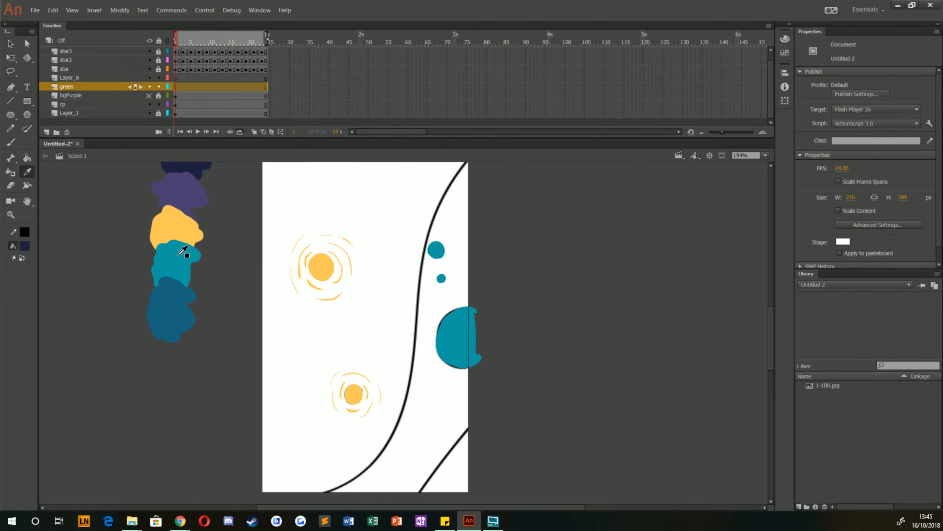
click(181, 263)
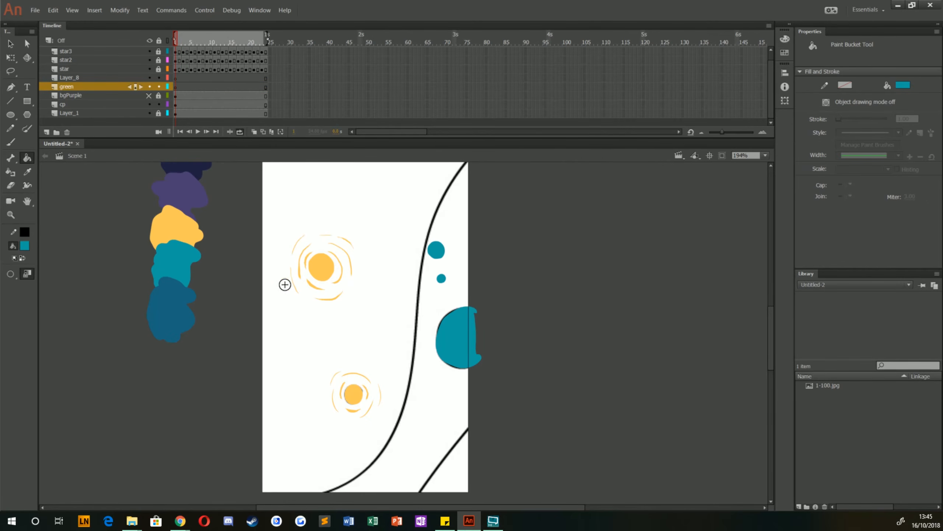
key(b)
drag(423, 327, 419, 346)
key(ctrl+z)
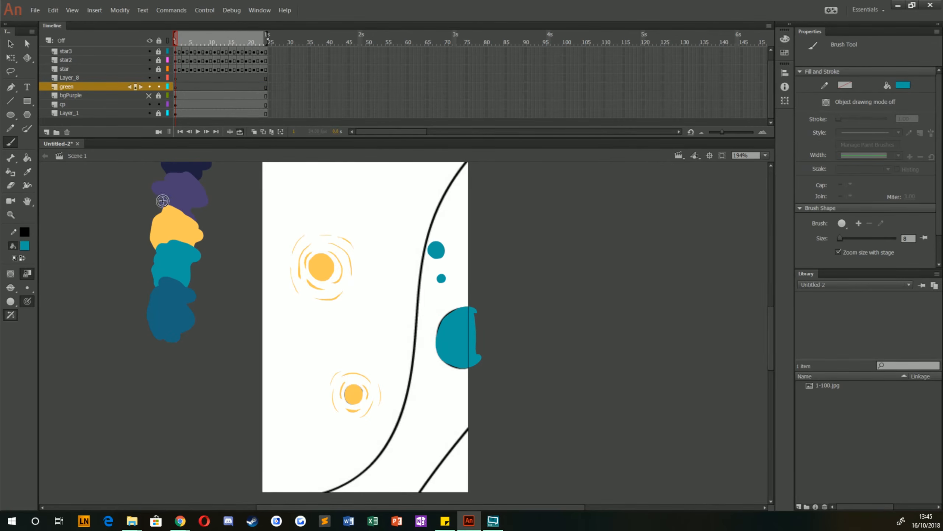
Set the brush fill to the palette's blue swatch and undo the trial scribble on the long curve.
key(i)
click(173, 298)
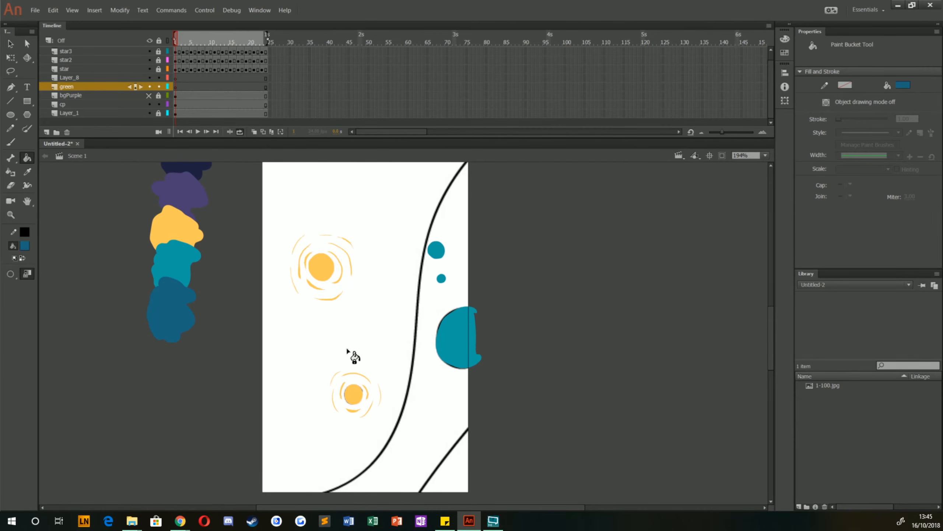
key(b)
mouse_move(438, 357)
mouse_down()
mouse_move(405, 357)
mouse_move(400, 401)
mouse_up()
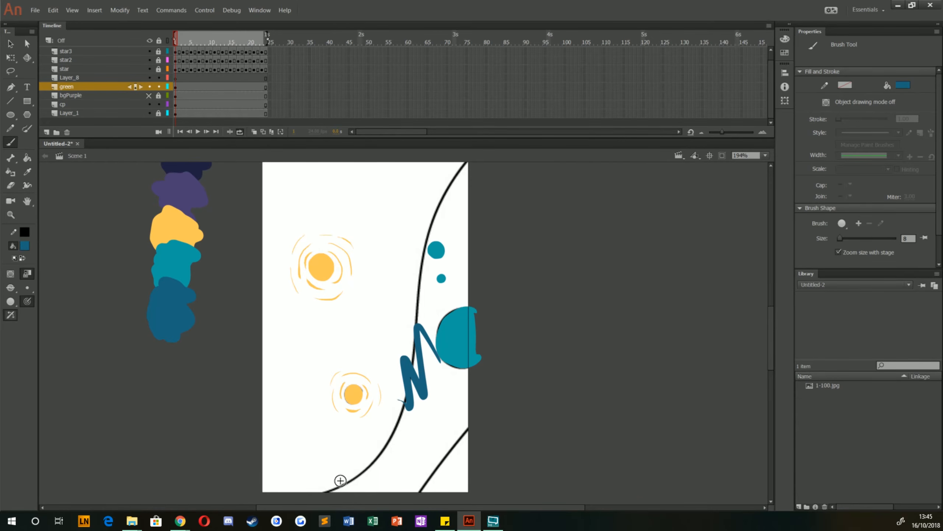
key(ctrl+z)
Lock the cp layer and hide the cp, star, star2, star3 and starBlob layers.
click(764, 157)
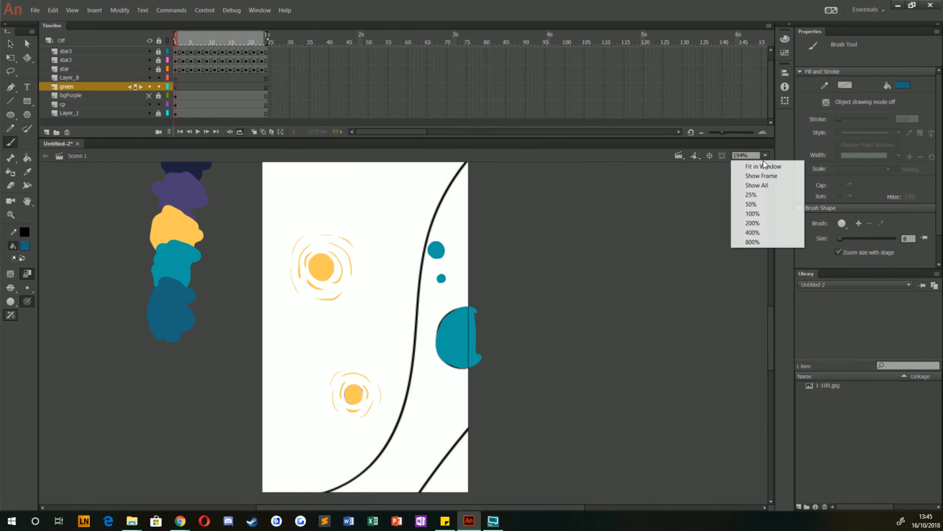
click(739, 211)
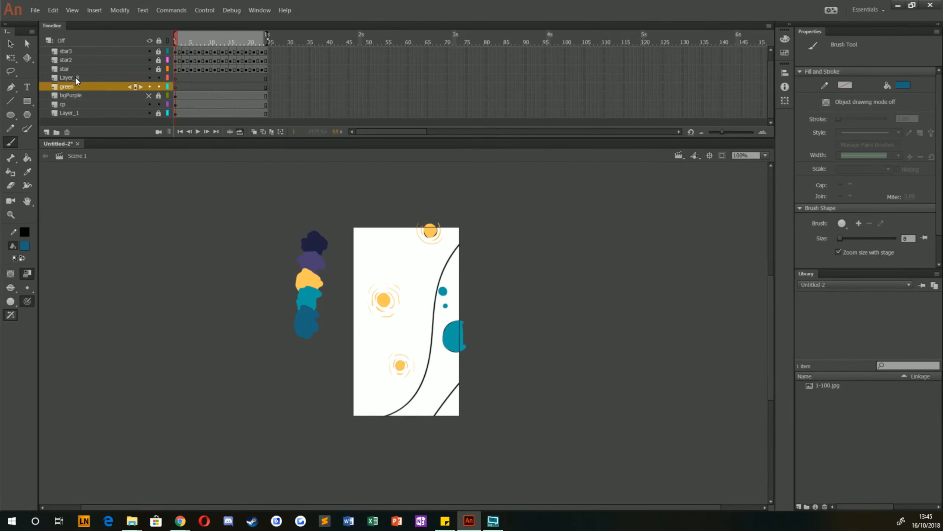
click(158, 105)
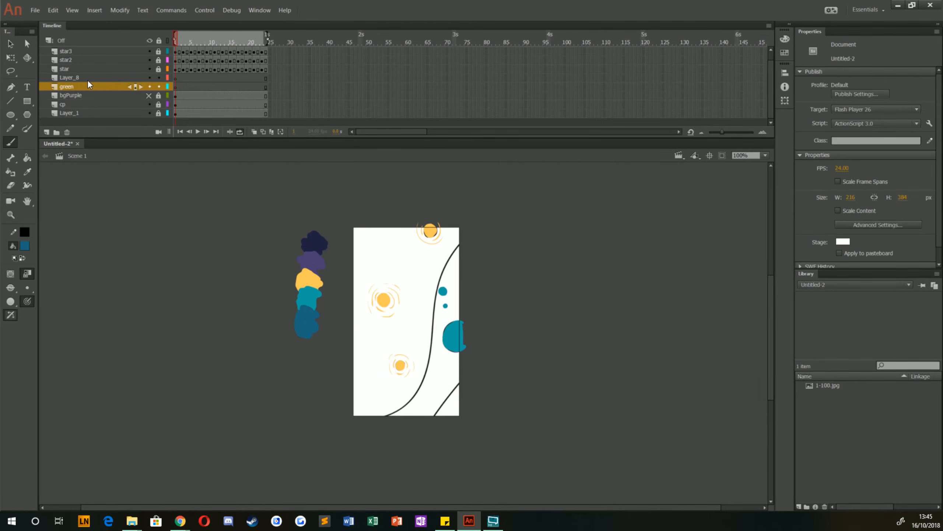
drag(149, 61, 149, 51)
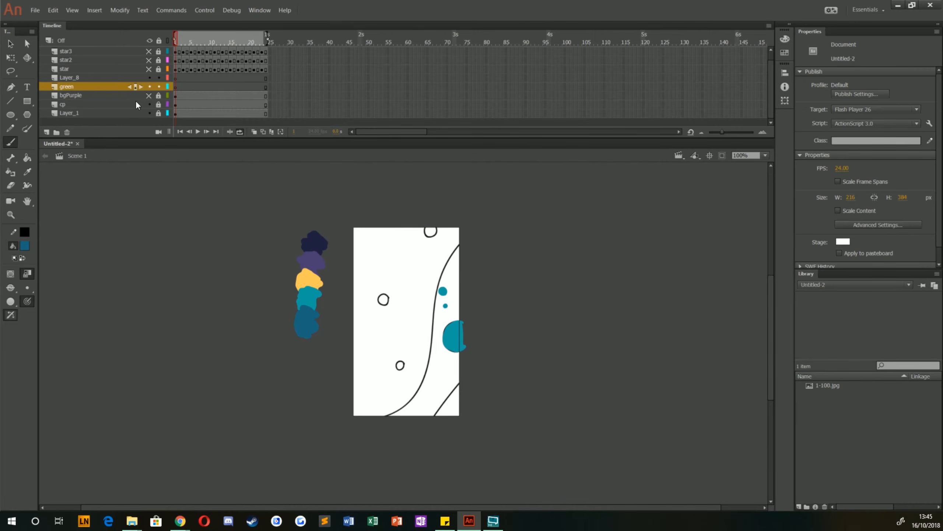
click(149, 104)
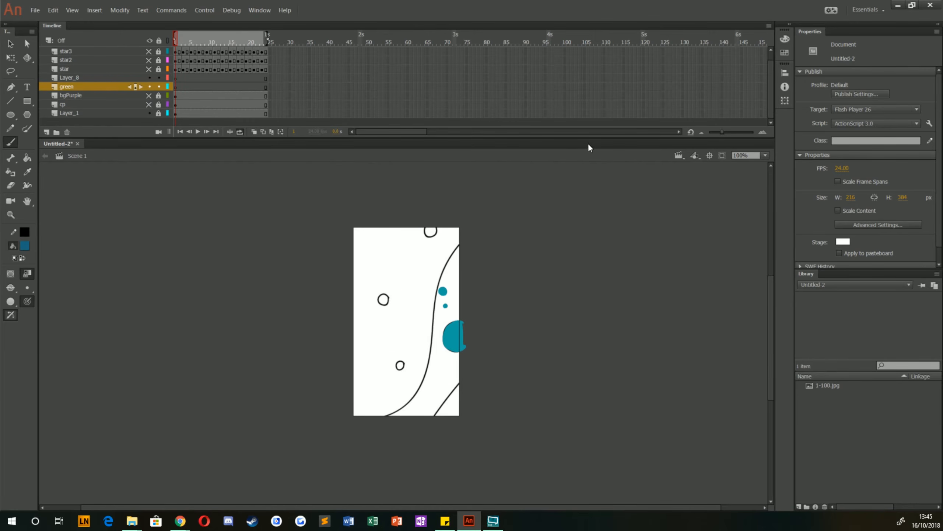
drag(586, 138, 587, 162)
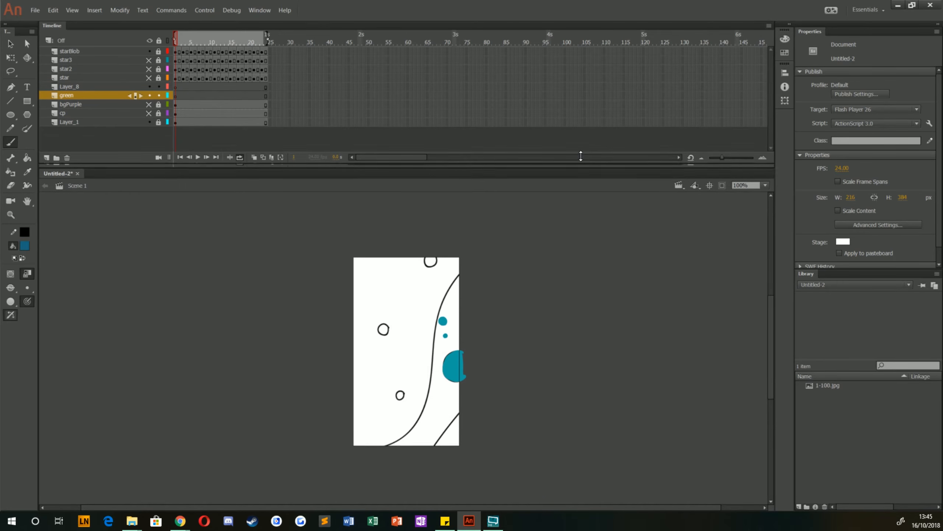
click(148, 52)
Brush a blue stroke along the short diagonal line in the sketch's lower-right corner.
key(ctrl+=)
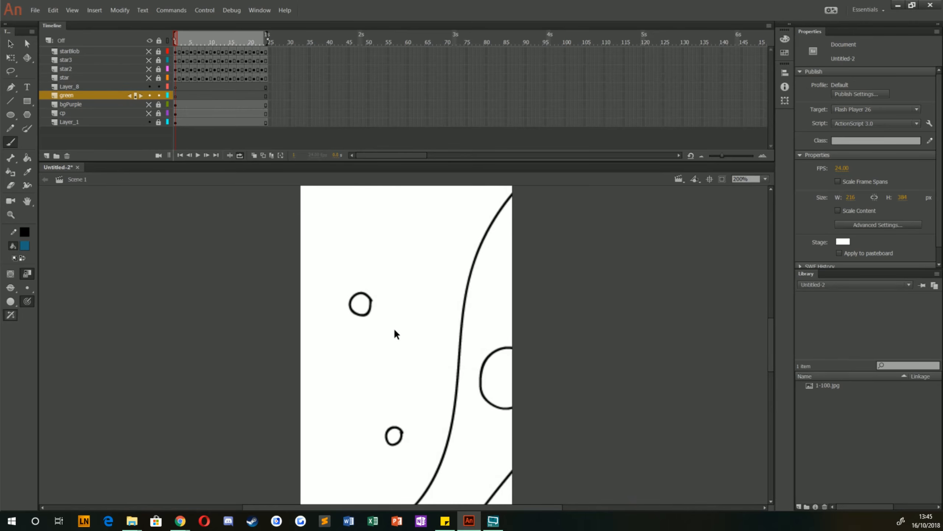
drag(454, 256, 458, 318)
key(ctrl+=)
drag(430, 449, 432, 274)
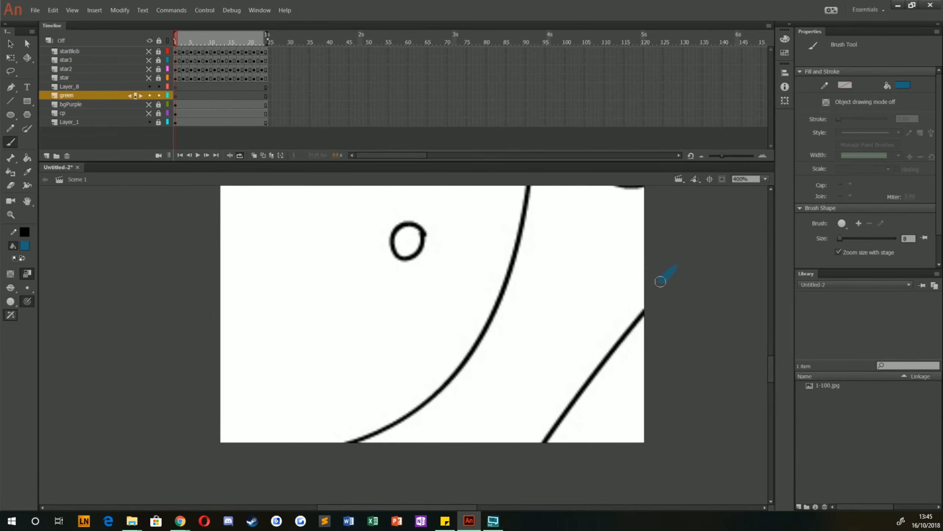
drag(674, 267, 521, 463)
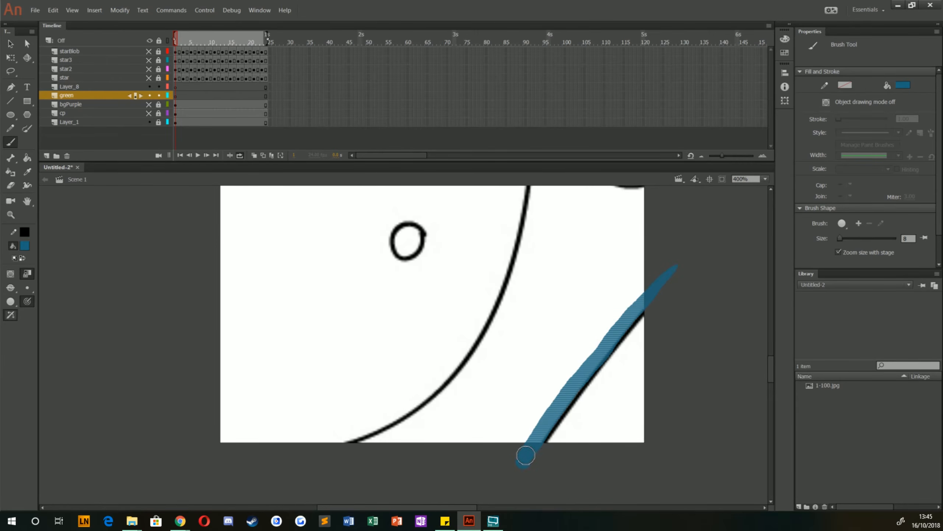
mouse_move(566, 396)
mouse_down()
mouse_move(616, 333)
mouse_move(679, 280)
mouse_move(627, 317)
mouse_move(524, 461)
mouse_move(669, 284)
mouse_up()
key(ctrl+z)
Trace the sketch's long S-curve with the blue brush from the stage's lower edge up past its right edge.
mouse_move(532, 216)
mouse_down()
mouse_move(496, 325)
mouse_move(448, 389)
mouse_move(368, 442)
mouse_move(323, 455)
mouse_up()
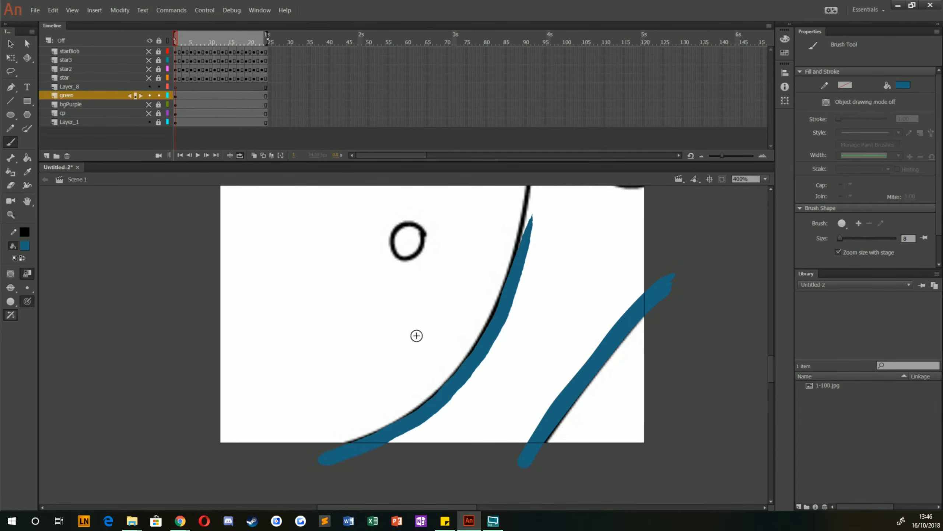
drag(415, 335, 386, 426)
mouse_move(448, 440)
mouse_down()
mouse_move(471, 356)
mouse_move(482, 227)
mouse_move(452, 430)
mouse_move(443, 423)
mouse_up()
drag(430, 280, 409, 461)
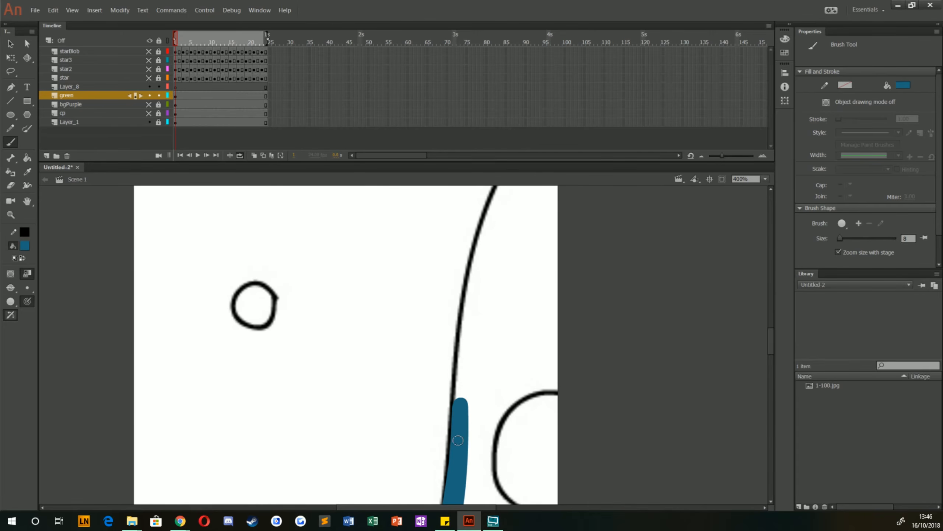
mouse_move(458, 438)
mouse_down()
mouse_move(482, 273)
mouse_move(508, 204)
mouse_up()
drag(442, 293, 417, 383)
mouse_move(546, 195)
mouse_down()
mouse_move(486, 273)
mouse_move(455, 350)
mouse_move(440, 482)
mouse_up()
mouse_move(416, 293)
mouse_down()
mouse_move(396, 422)
mouse_move(411, 434)
mouse_up()
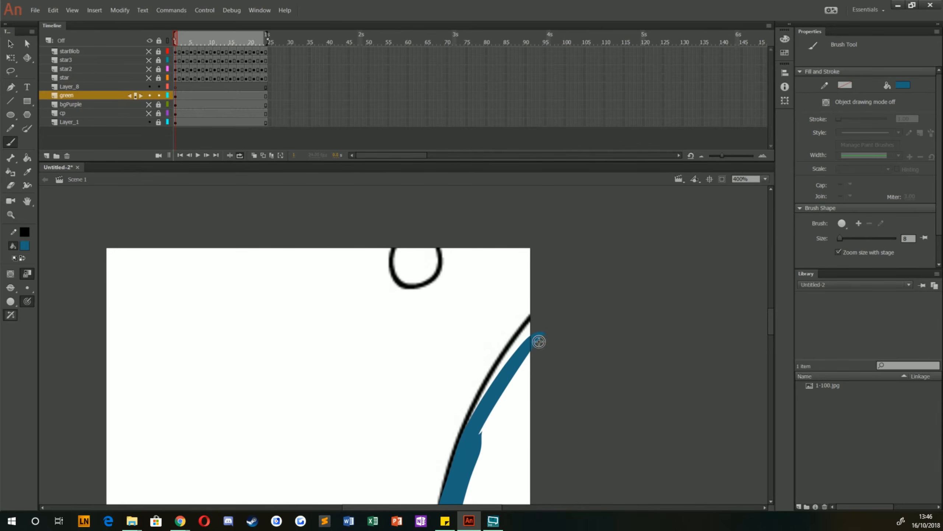
mouse_move(541, 321)
mouse_down()
mouse_move(473, 417)
mouse_move(504, 369)
mouse_move(468, 445)
mouse_up()
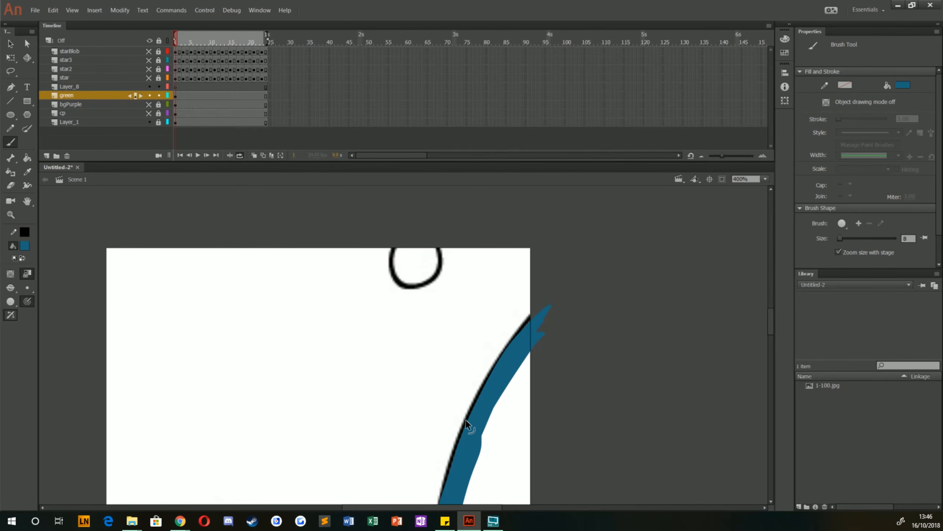
Close the blue outline with brush strokes just outside the stage's right and lower edges.
key(ctrl+1)
drag(364, 416, 336, 276)
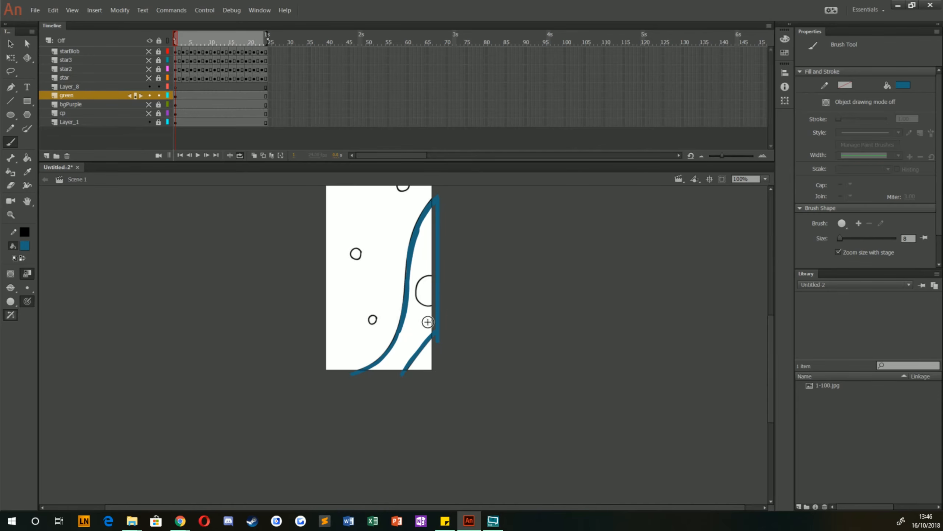
drag(408, 379, 343, 380)
Trim the excess blue paint outside the stage by selecting and deleting it.
click(11, 45)
drag(454, 420, 289, 375)
key(Delete)
drag(468, 431, 440, 178)
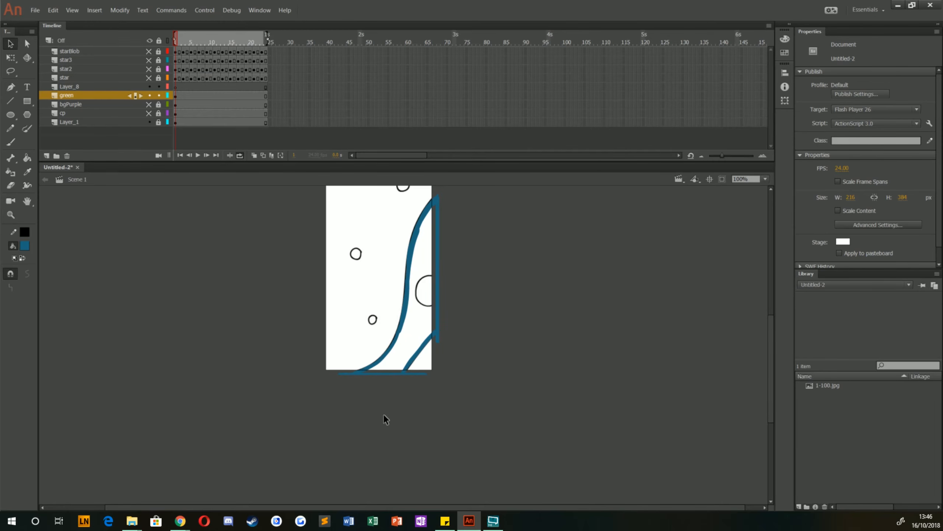
Fill the closed outline with the same blue using the Paint Bucket and hide the sketch on Layer_1.
click(26, 160)
click(417, 263)
scroll(280, 276, up, 2)
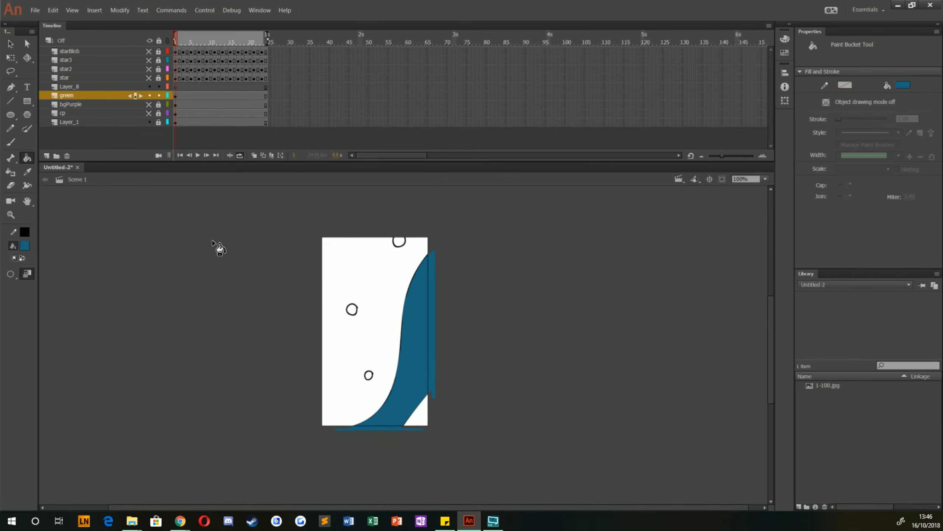
click(149, 122)
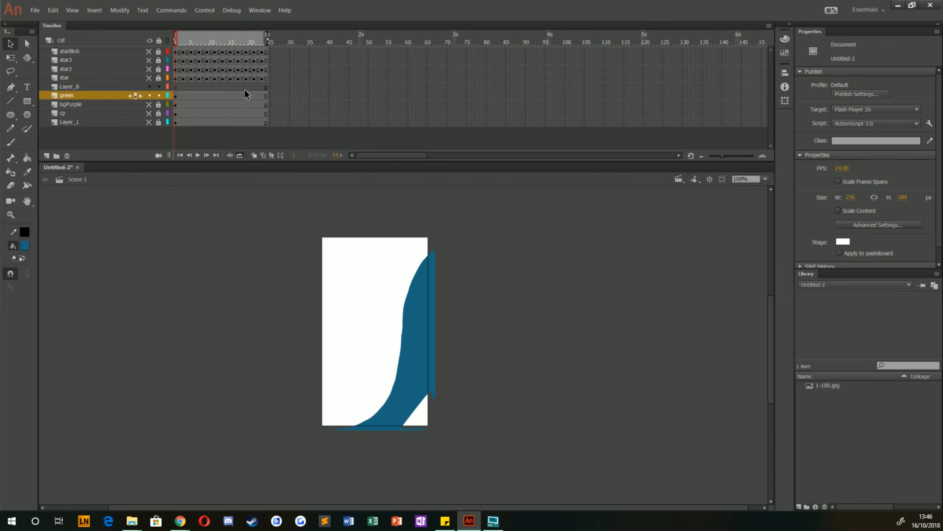
Insert a blank keyframe at frame 23 of the green layer.
click(179, 96)
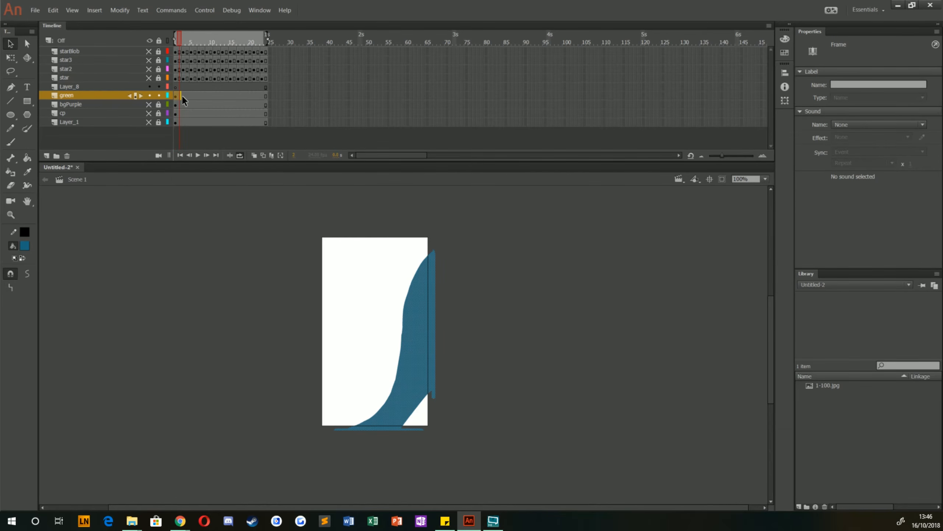
click(261, 95)
key(F7)
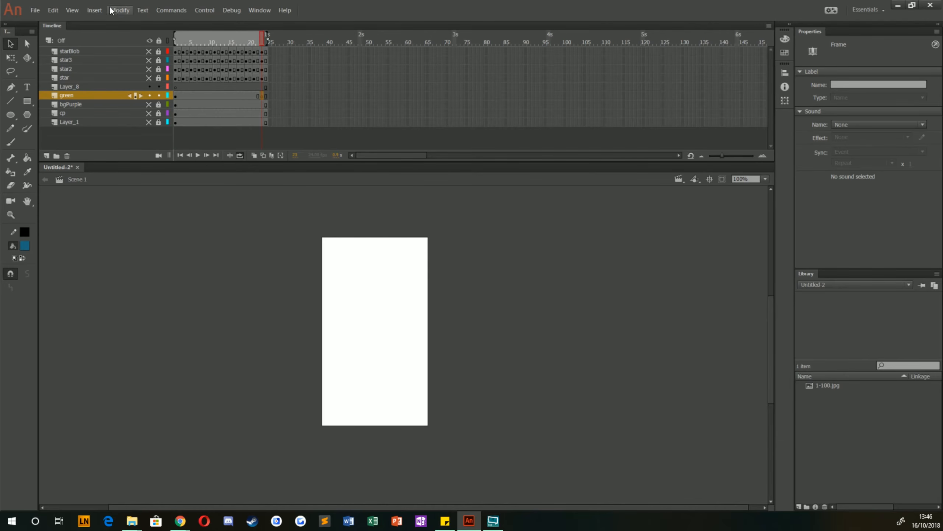
Convert frame 21 of the green layer to a blank keyframe and paste the blue shape in place there.
click(254, 96)
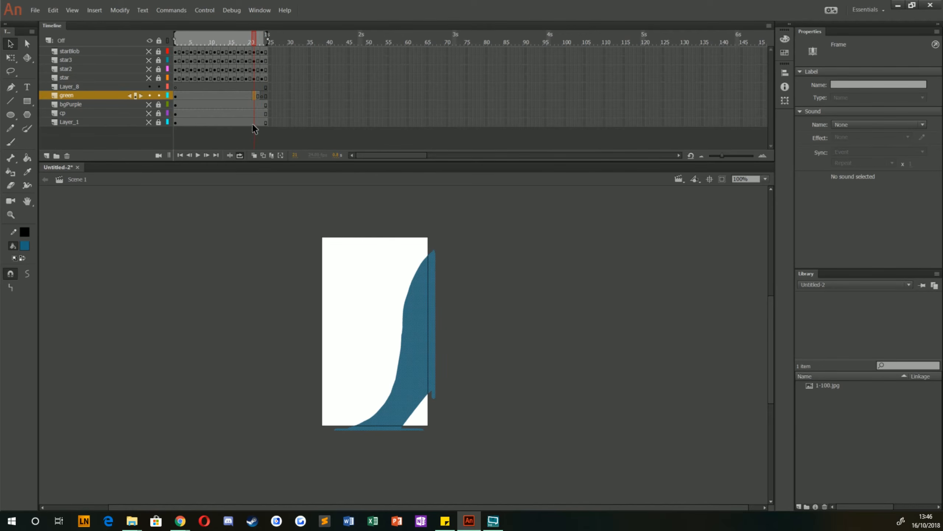
key(Delete)
click(61, 8)
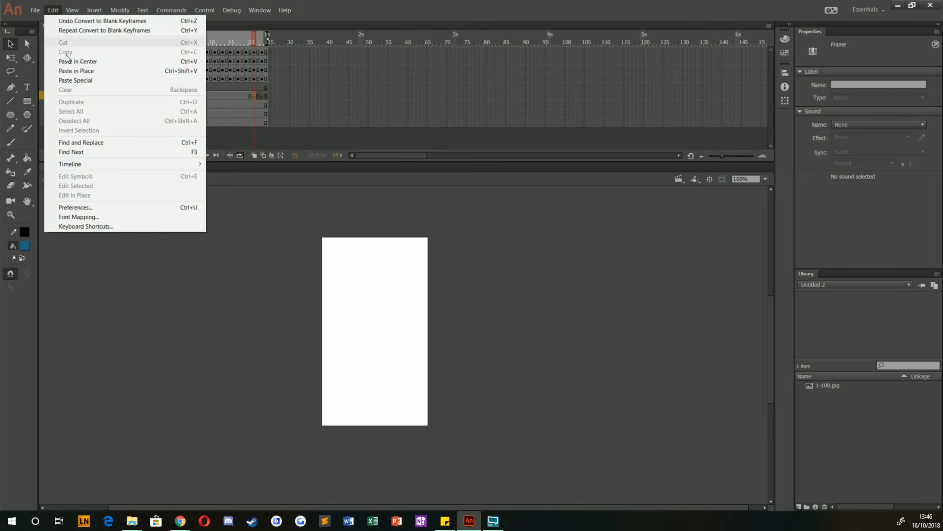
click(77, 71)
Turn on onion skinning at frame 23 of the green layer and brush over the upper part of the ghosted shape's curved edge.
click(261, 96)
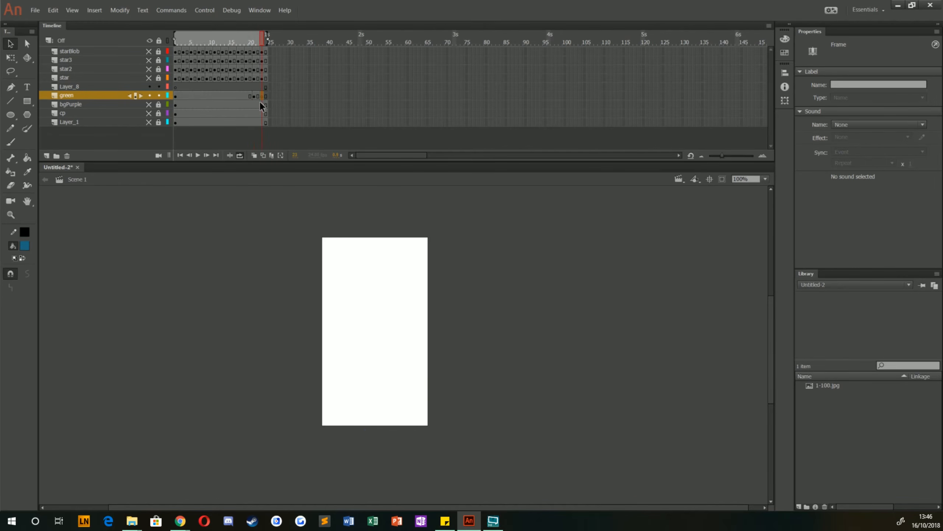
click(254, 156)
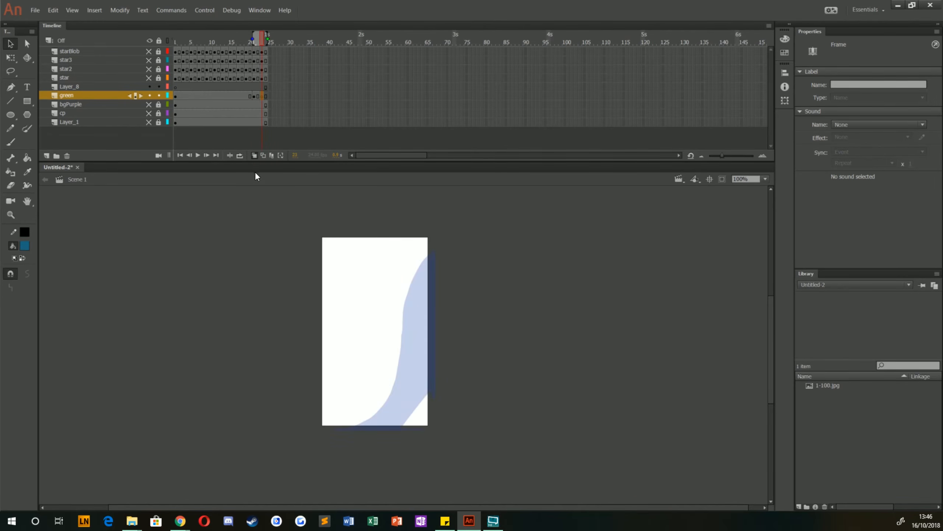
scroll(339, 295, up, 3)
drag(393, 334, 334, 341)
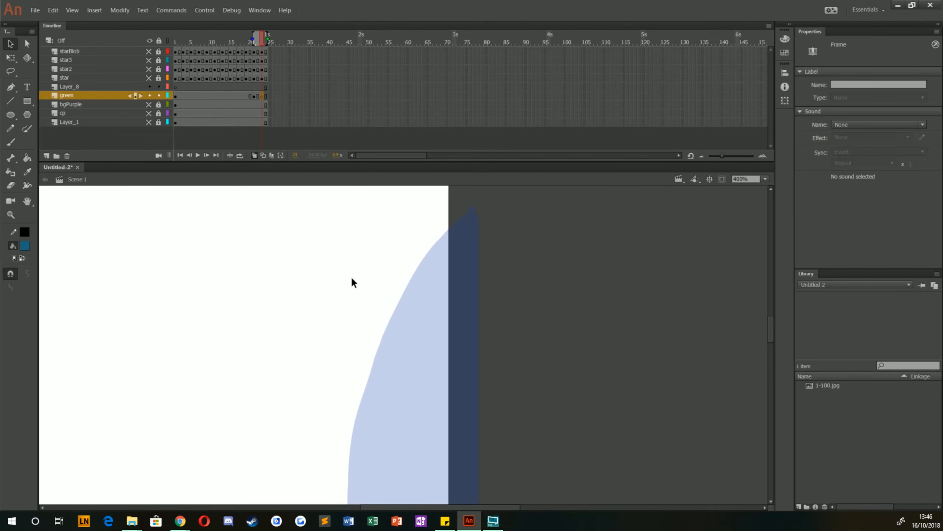
key(b)
drag(479, 222, 407, 338)
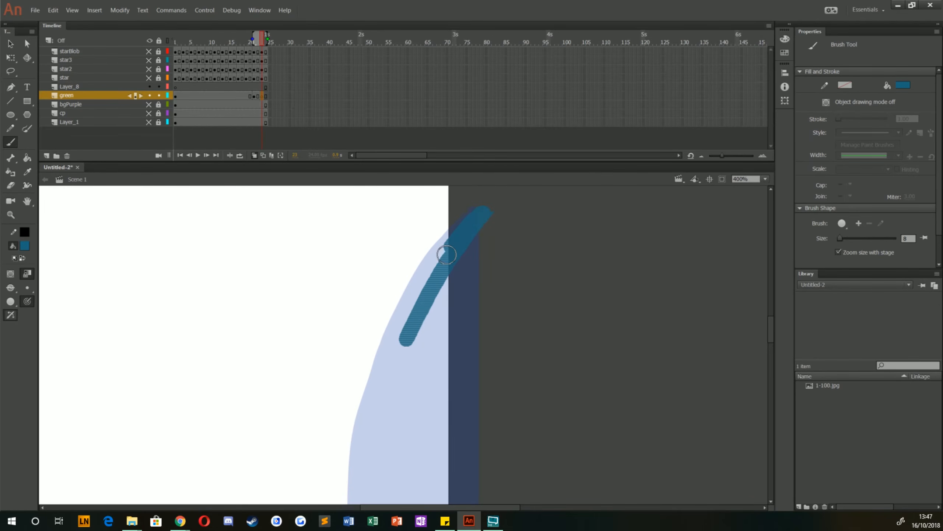
drag(438, 262, 395, 357)
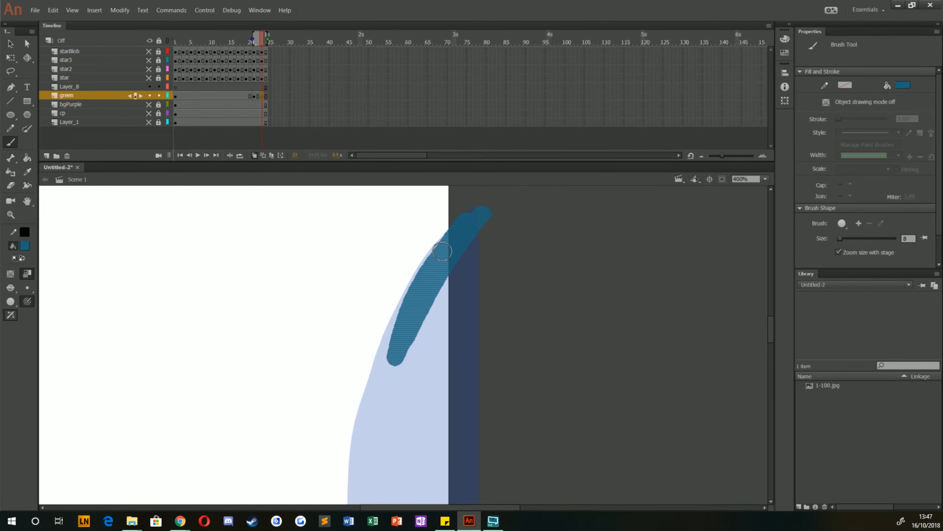
mouse_move(442, 252)
mouse_down()
mouse_move(368, 406)
mouse_move(365, 447)
mouse_up()
Brush along the rest of the ghosted shape's curved edge at frame 23, down past the bottom of the stage.
mouse_move(343, 415)
mouse_down()
mouse_move(360, 310)
mouse_move(366, 368)
mouse_up()
drag(399, 334, 355, 459)
mouse_move(333, 460)
mouse_down()
mouse_move(320, 322)
mouse_move(326, 248)
mouse_up()
drag(353, 289, 334, 459)
mouse_move(330, 461)
mouse_down()
mouse_move(324, 316)
mouse_move(399, 263)
mouse_move(359, 421)
mouse_move(390, 331)
mouse_up()
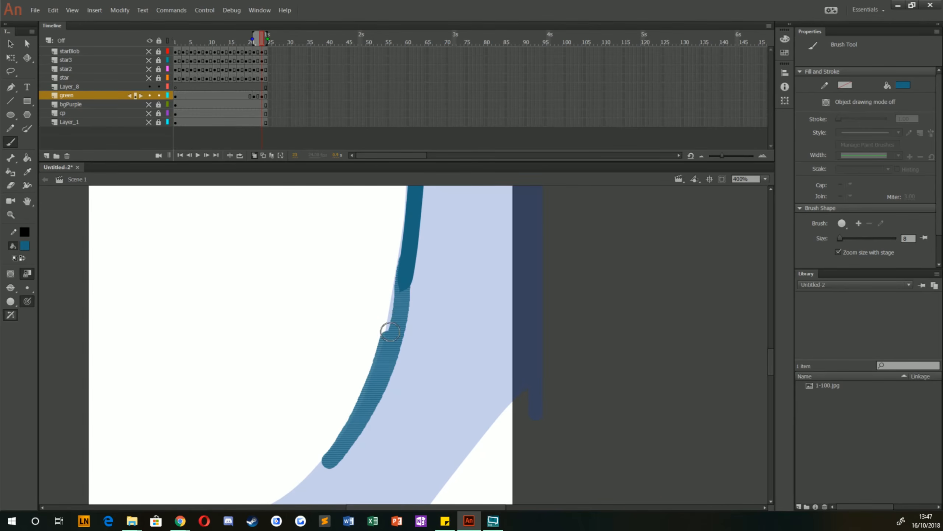
mouse_move(299, 416)
mouse_down()
mouse_move(400, 324)
mouse_move(490, 266)
mouse_up()
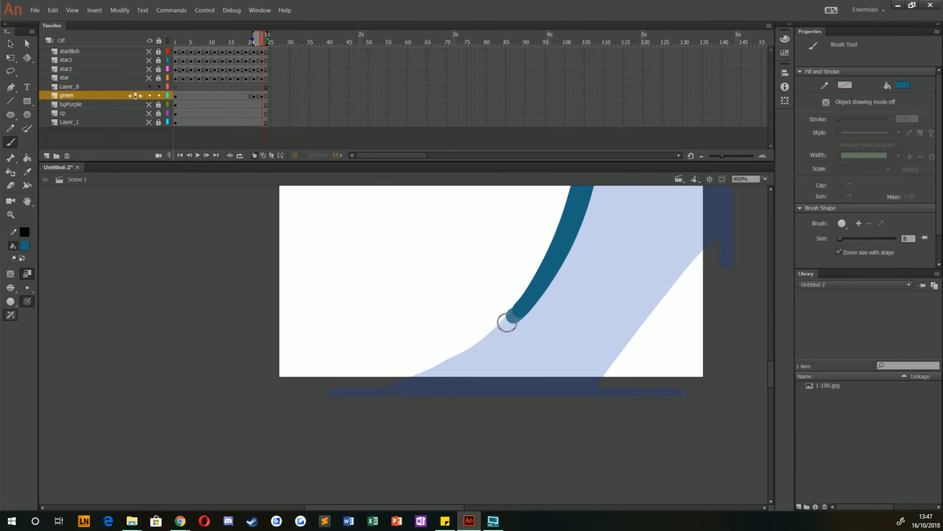
mouse_move(508, 322)
mouse_down()
mouse_move(420, 388)
mouse_move(365, 409)
mouse_up()
drag(439, 372, 406, 400)
Brush the ghosted shape's diagonal lower edge and the straight edge just below the stage at frame 23.
drag(581, 312, 499, 366)
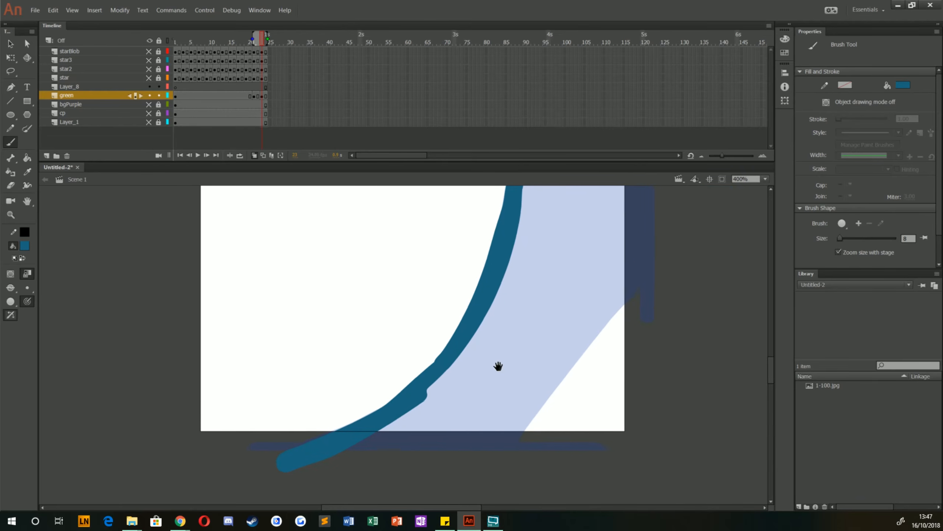
mouse_move(649, 265)
mouse_down()
mouse_move(558, 364)
mouse_move(477, 477)
mouse_up()
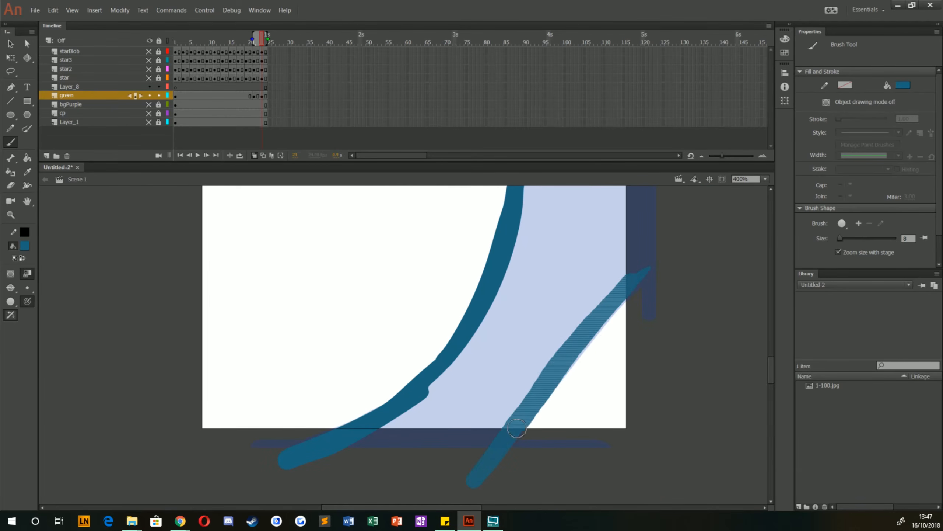
drag(516, 428, 513, 408)
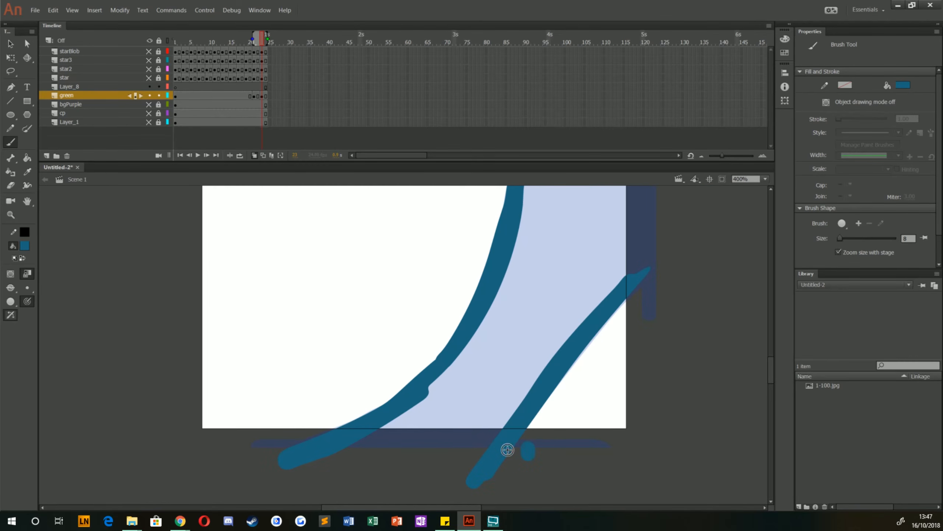
mouse_move(508, 449)
mouse_down()
mouse_move(367, 442)
mouse_move(594, 444)
mouse_up()
Close the frame 23 outline by brushing its straight outer edge up to the curve's tip, and fill it with the same blue.
key(space)
drag(493, 272, 409, 415)
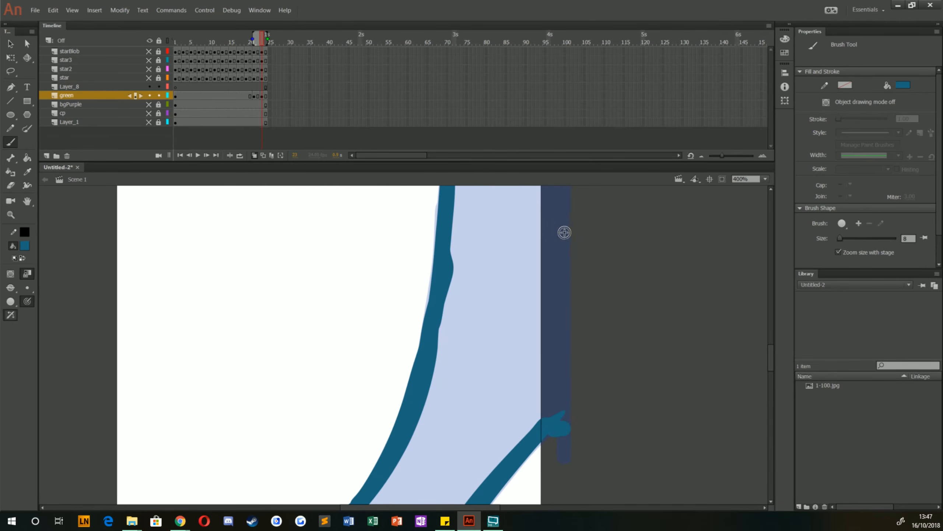
drag(564, 232, 545, 456)
drag(471, 271, 434, 449)
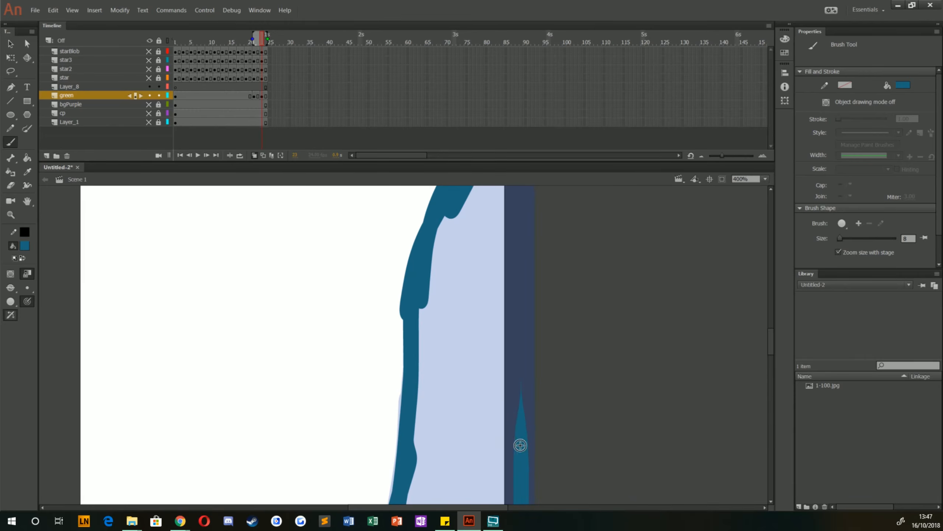
drag(520, 445, 523, 253)
drag(443, 309, 423, 476)
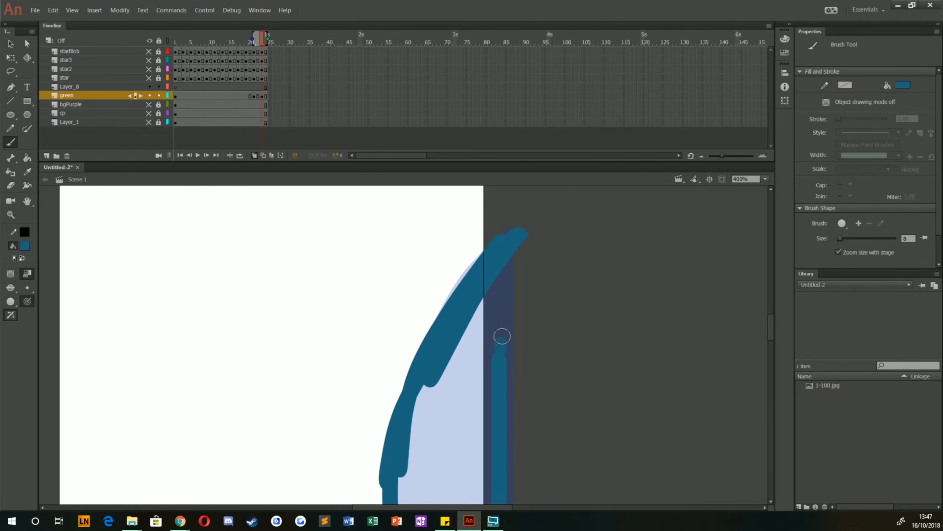
drag(502, 337, 501, 234)
click(27, 158)
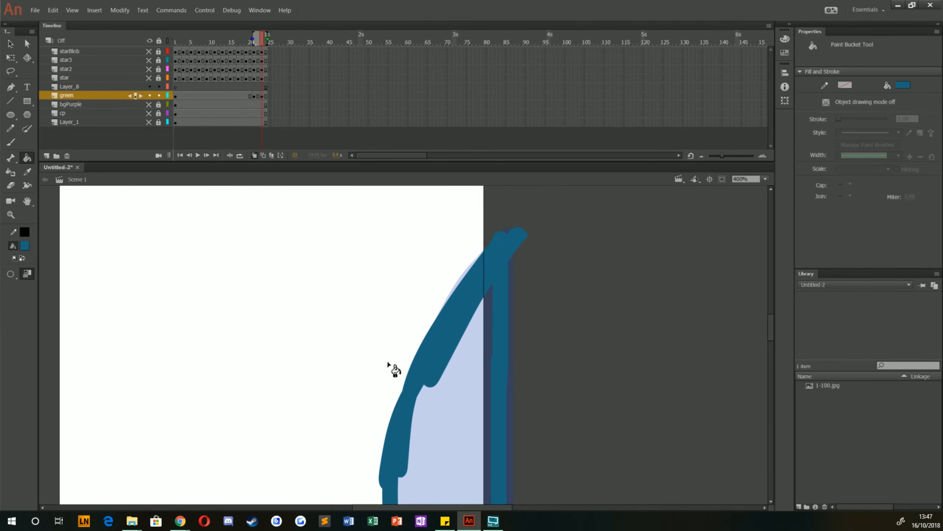
click(451, 400)
Set the stage zoom to 100% and insert blank keyframes at frames 19, 17 and 15 of the green layer.
click(255, 96)
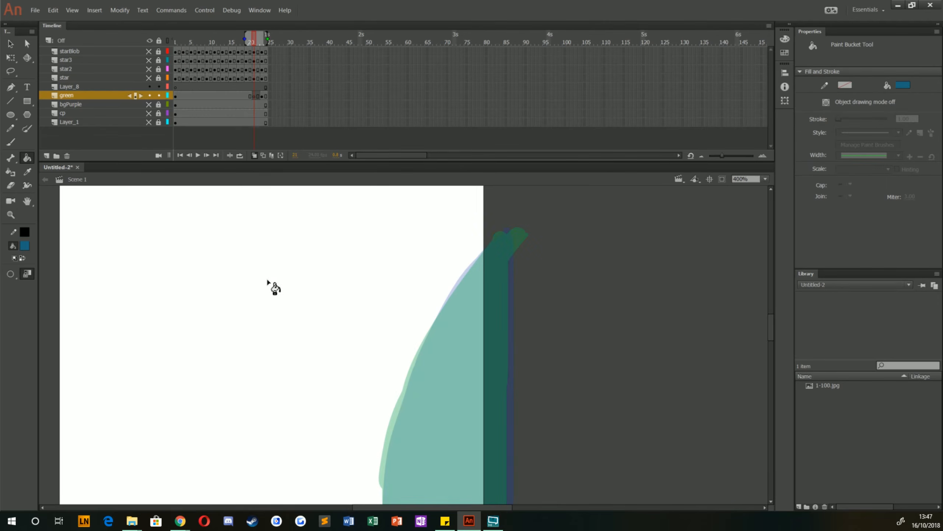
key(ctrl+1)
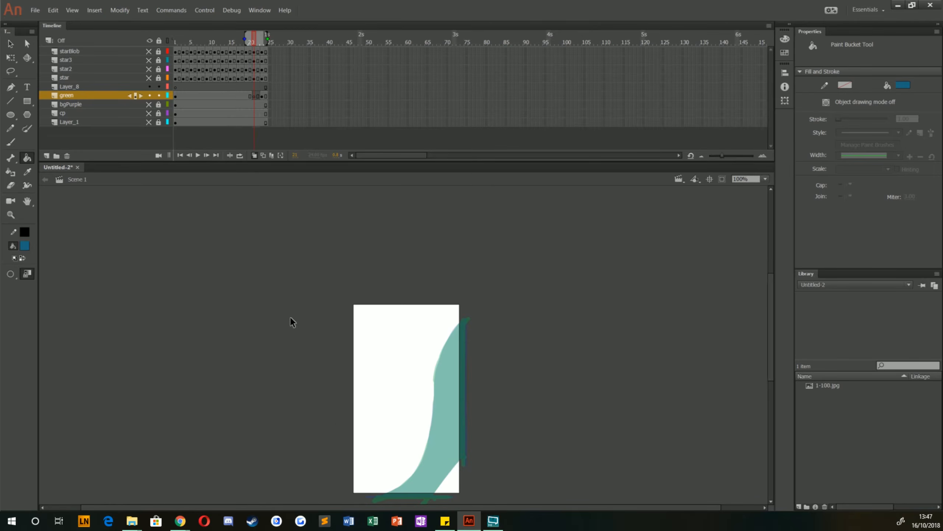
drag(341, 434, 329, 344)
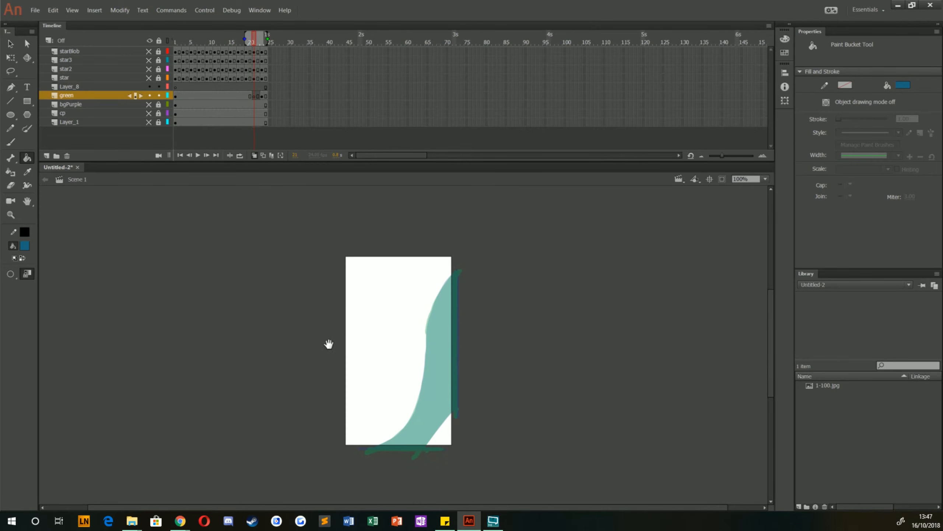
click(245, 95)
key(F7)
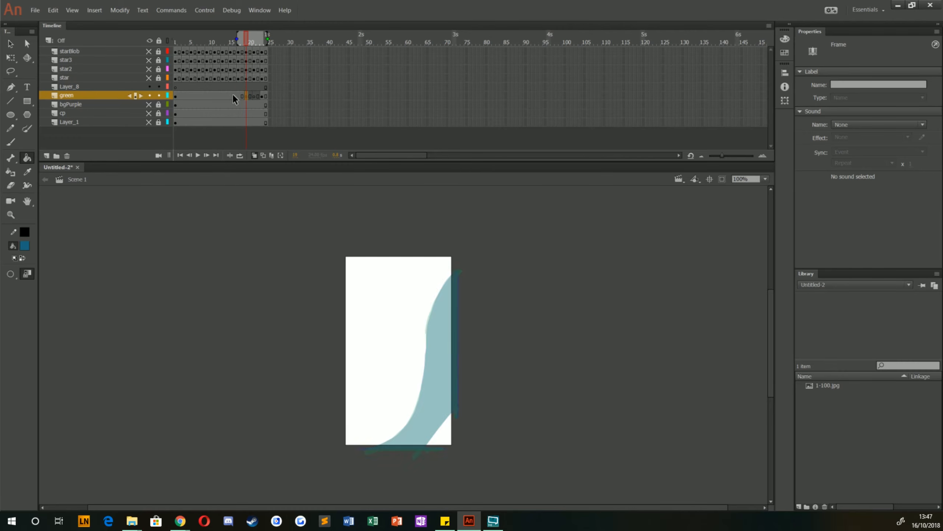
click(238, 94)
key(F7)
click(227, 94)
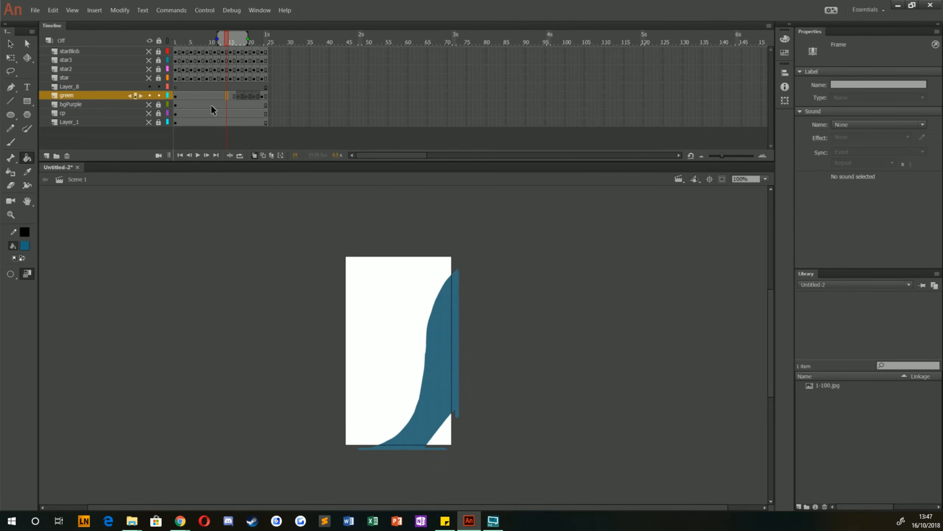
click(229, 95)
key(F7)
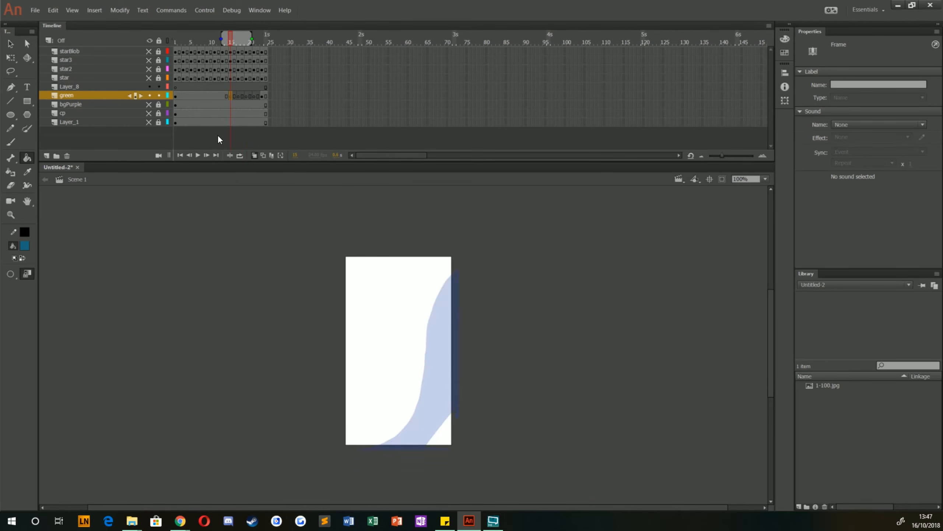
Insert blank keyframes at frames 13, 11, 9 and 7 of the green layer.
click(222, 95)
key(F7)
click(214, 95)
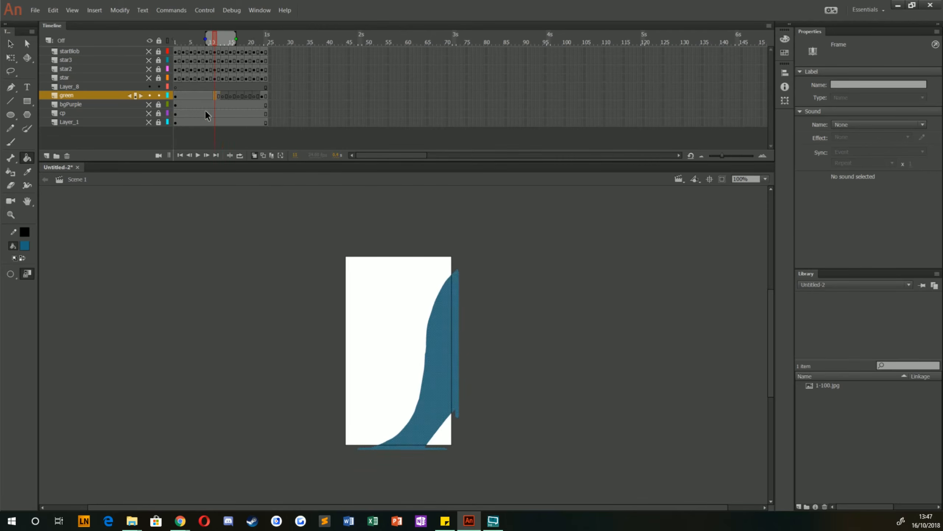
key(F7)
click(205, 95)
key(F7)
click(197, 94)
key(F7)
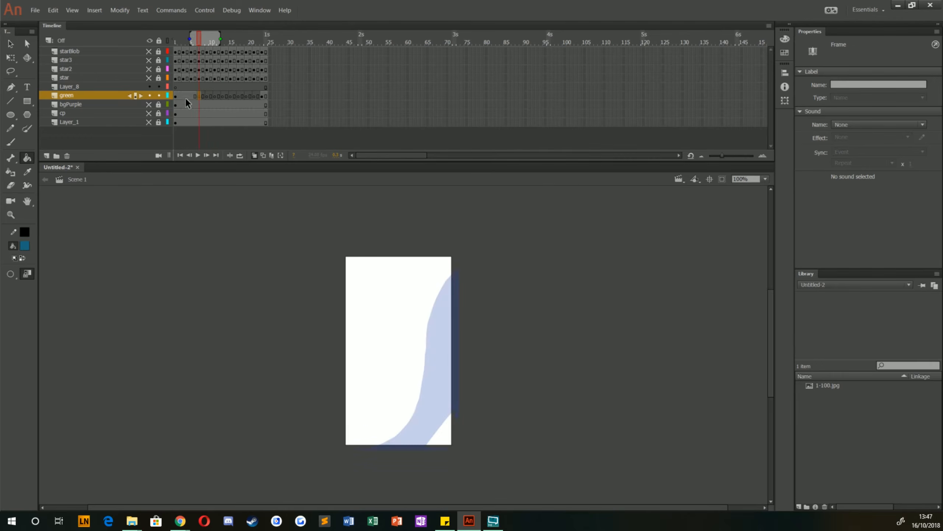
Insert blank keyframes at frames 5 and 3 of the green layer and return to frame 1.
click(188, 95)
key(F7)
click(181, 95)
key(F7)
click(176, 96)
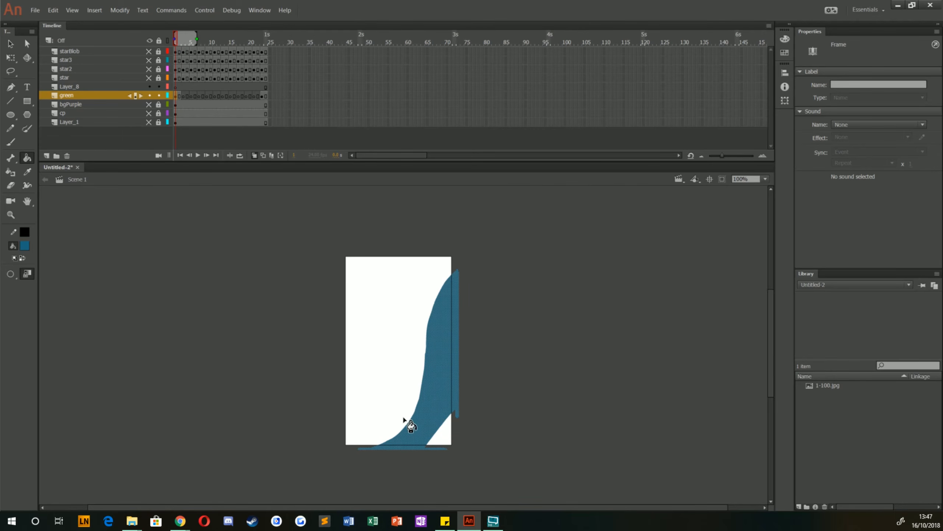
Trace the ghosted shape's curved edge with the Brush tool at frame 3 of the green layer, working at 400% zoom.
click(184, 95)
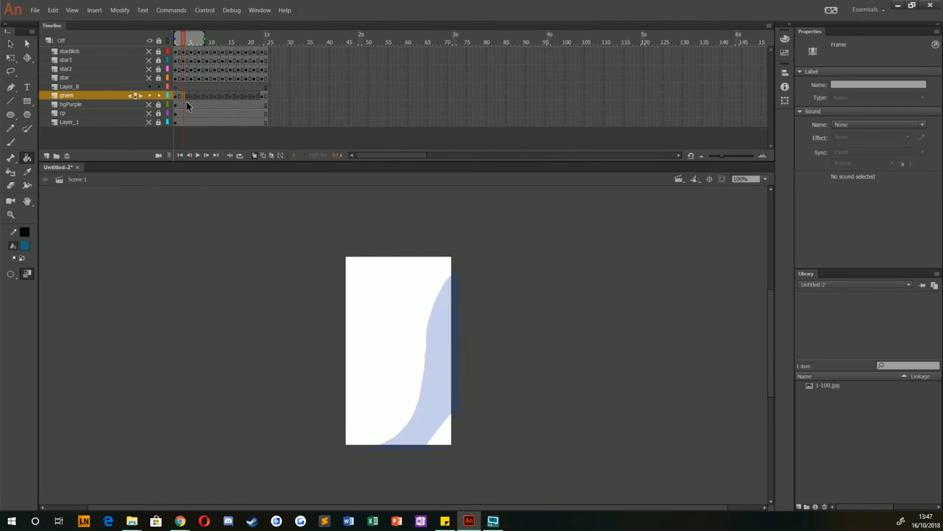
key(ctrl+equal)
key(ctrl+equal)
key(b)
drag(336, 461, 324, 465)
drag(523, 212, 476, 362)
mouse_move(476, 362)
mouse_down()
mouse_move(493, 209)
mouse_move(467, 409)
mouse_up()
drag(467, 409, 527, 289)
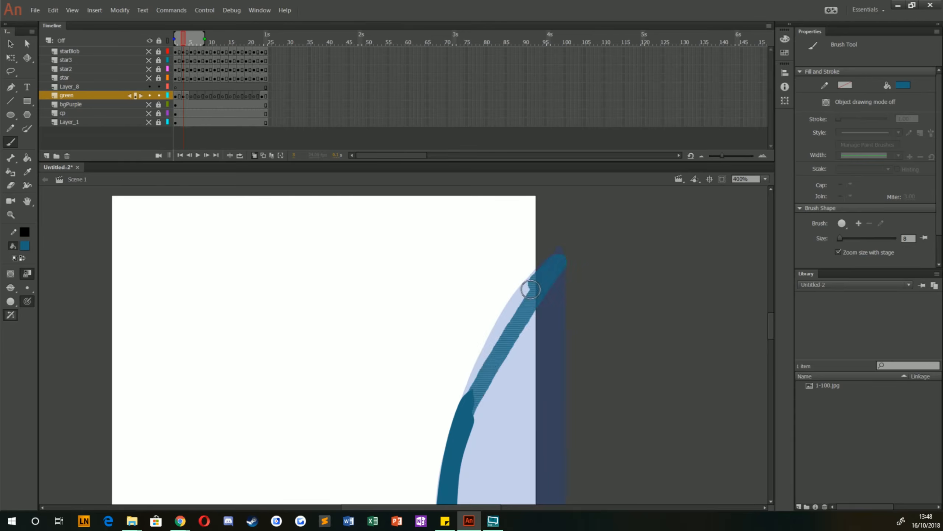
Brush the curved edge over the previous drawing's ghost at frame 6 of the green layer.
key(period)
key(period)
key(period)
mouse_move(573, 245)
mouse_down()
mouse_move(467, 400)
mouse_move(440, 193)
mouse_up()
drag(384, 317, 561, 128)
Brush the curved edge over the ghosted line at frame 8 of the green layer.
click(203, 95)
drag(389, 479, 550, 362)
drag(549, 362, 511, 474)
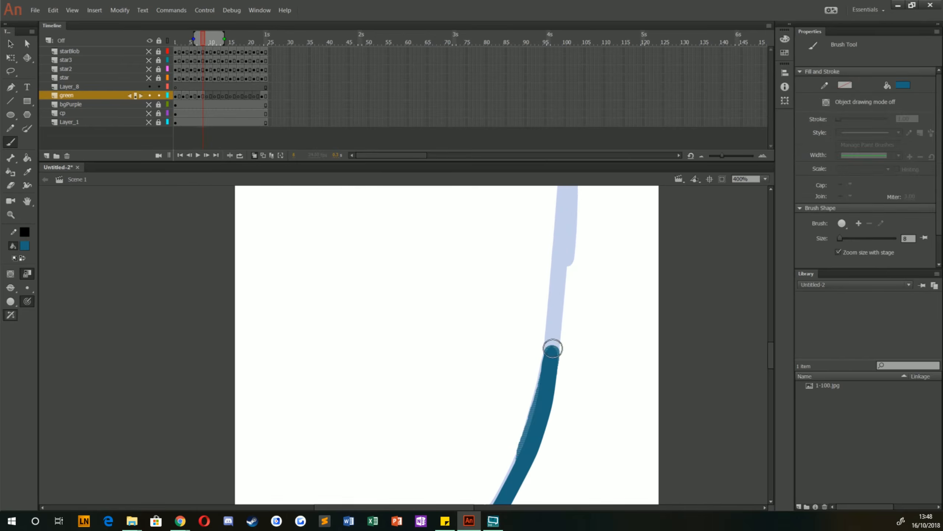
drag(553, 209, 480, 498)
drag(510, 422, 611, 251)
Brush the full curved edge at frame 10 of the green layer, from the upper tip down past the bottom of the stage.
key(period)
key(period)
mouse_move(611, 251)
mouse_down()
mouse_move(515, 403)
mouse_move(496, 494)
mouse_up()
drag(494, 494, 458, 250)
drag(457, 297, 433, 487)
drag(408, 479, 500, 328)
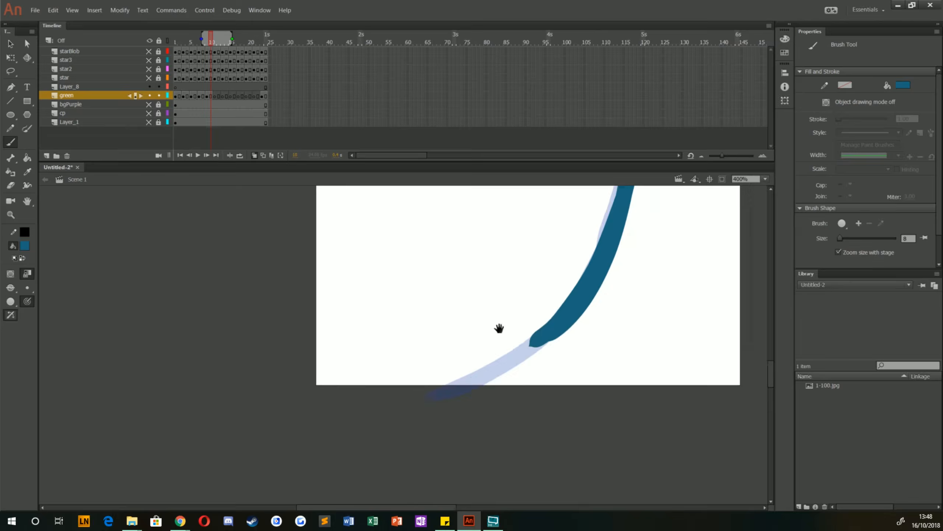
drag(568, 324, 444, 396)
Brush the curved edge along the onion-skin ghost at frame 12 of the green layer.
key(period)
key(period)
drag(645, 224, 444, 395)
mouse_move(590, 248)
mouse_down()
mouse_move(445, 425)
mouse_move(399, 502)
mouse_up()
mouse_move(486, 500)
mouse_down()
mouse_move(493, 385)
mouse_move(604, 201)
mouse_up()
Trace the curved edge from its tip beyond the stage downward at frame 14 of the green layer.
key(period)
key(period)
drag(603, 206, 484, 459)
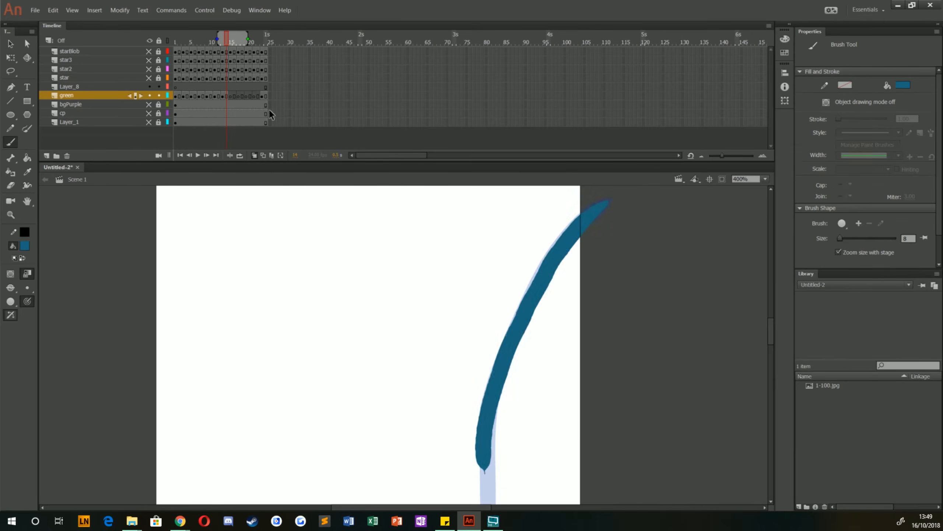
mouse_move(440, 483)
mouse_down()
mouse_move(467, 322)
mouse_move(623, 185)
mouse_up()
drag(647, 187, 425, 422)
Brush the curved edge at frame 16 of the green layer, following the ghosts of the neighbouring drawings.
key(period)
key(period)
drag(556, 286, 470, 379)
drag(573, 217, 379, 495)
drag(572, 201, 440, 494)
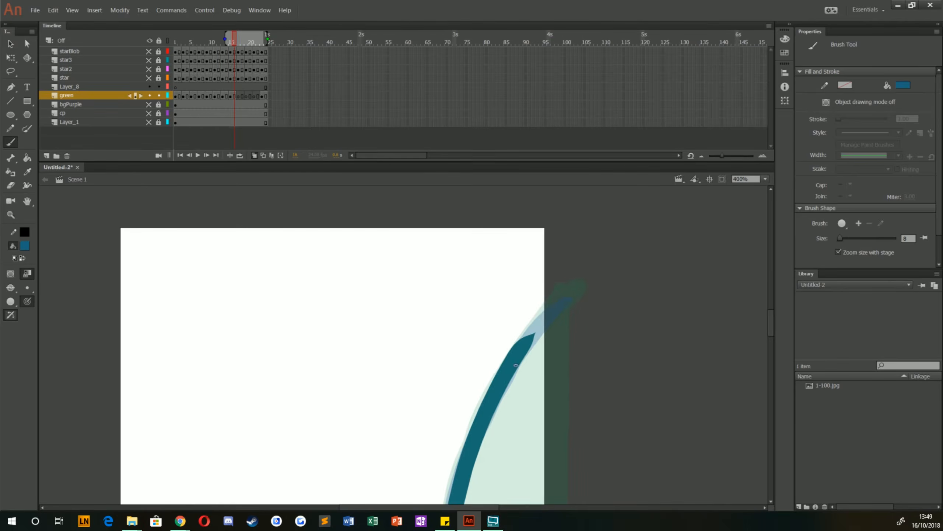
Brush the curved edge between the neighbouring ghosts at frame 18 of the green layer.
key(period)
key(period)
drag(564, 288, 467, 454)
drag(442, 498, 489, 238)
mouse_move(487, 262)
mouse_down()
mouse_move(475, 331)
mouse_move(386, 498)
mouse_up()
Trace the curved edge over the onion-skin ghosts at frame 20 of the green layer.
key(period)
key(period)
mouse_move(329, 453)
mouse_down()
mouse_move(468, 316)
mouse_move(317, 497)
mouse_up()
drag(491, 208, 455, 468)
Brush the curved edge at frame 22 of the green layer to lead into the filled shape.
key(period)
key(period)
mouse_move(507, 230)
mouse_down()
mouse_move(505, 324)
mouse_move(471, 499)
mouse_up()
mouse_move(349, 498)
mouse_down()
mouse_move(476, 356)
mouse_move(372, 483)
mouse_up()
drag(539, 193, 411, 423)
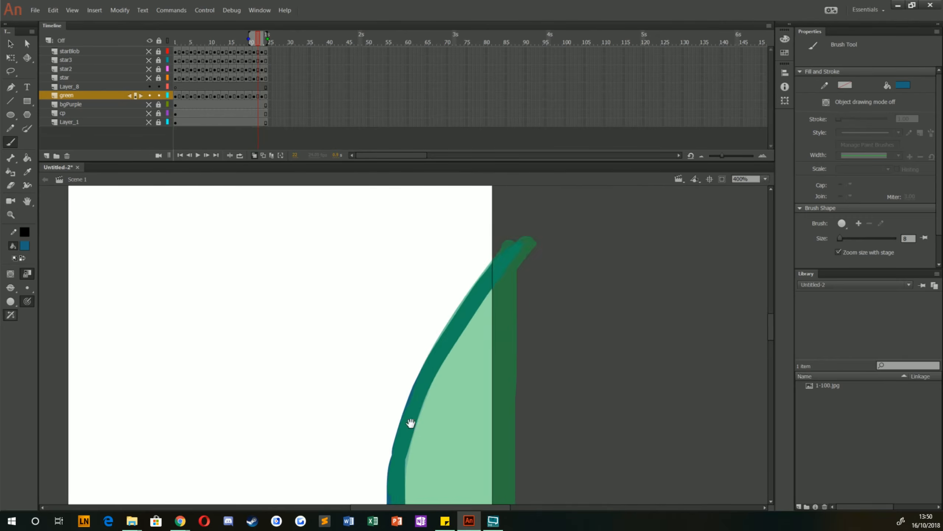
Go back to frame 4 of the green layer and brush the straight outer edges beside and below the stage.
click(187, 96)
drag(514, 255, 514, 470)
drag(511, 476, 506, 271)
drag(511, 274, 511, 498)
drag(511, 483, 594, 193)
drag(594, 201, 590, 363)
Brush the straight edges below and beside the stage at frame 6, following the previous drawing's ghost.
key(period)
key(period)
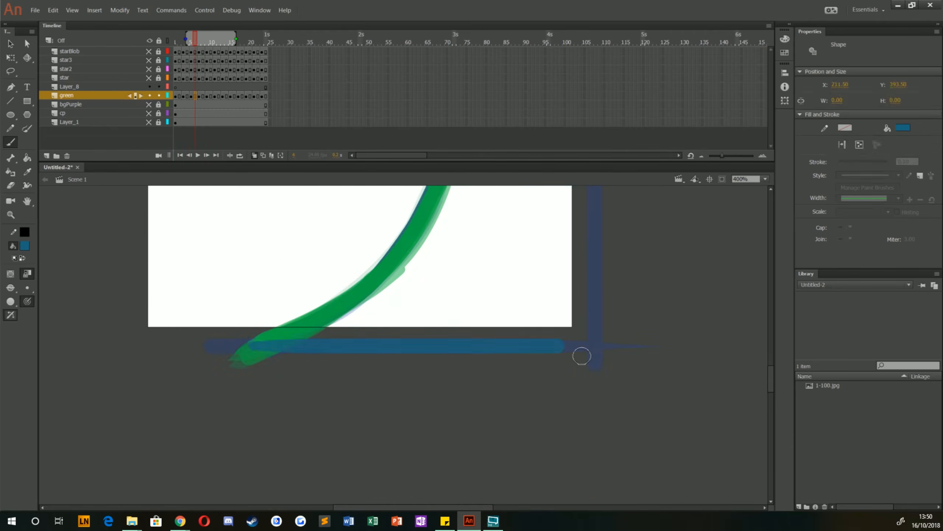
drag(582, 208, 546, 360)
key(comma)
key(comma)
key(period)
key(period)
mouse_move(575, 295)
mouse_down()
mouse_move(517, 346)
mouse_move(414, 487)
mouse_up()
drag(520, 193, 506, 498)
drag(544, 354, 544, 193)
drag(543, 197, 535, 418)
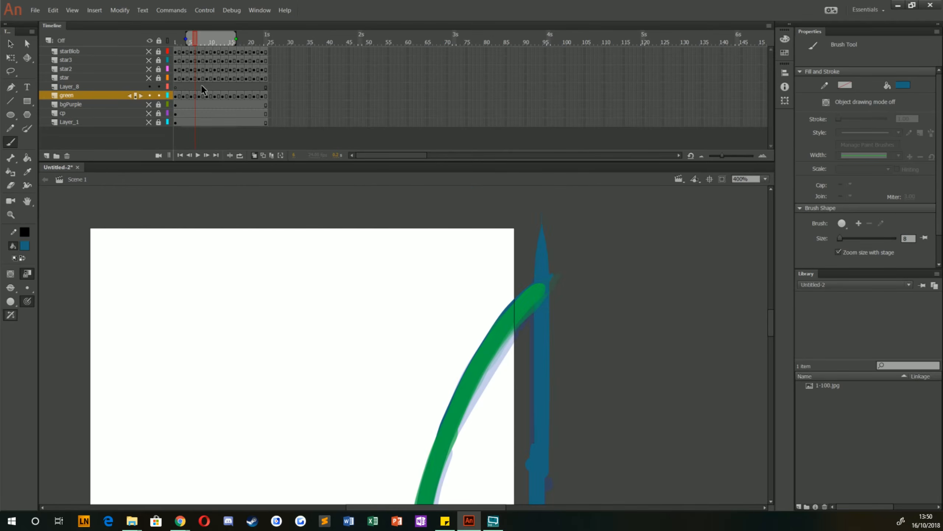
Brush the straight side edge, bottom edge and diagonal lower edge onto the outline at frame 8.
click(203, 95)
drag(457, 440, 440, 189)
drag(502, 498, 493, 193)
drag(493, 261, 633, 263)
drag(651, 229, 651, 469)
drag(281, 446, 662, 446)
drag(664, 248, 562, 361)
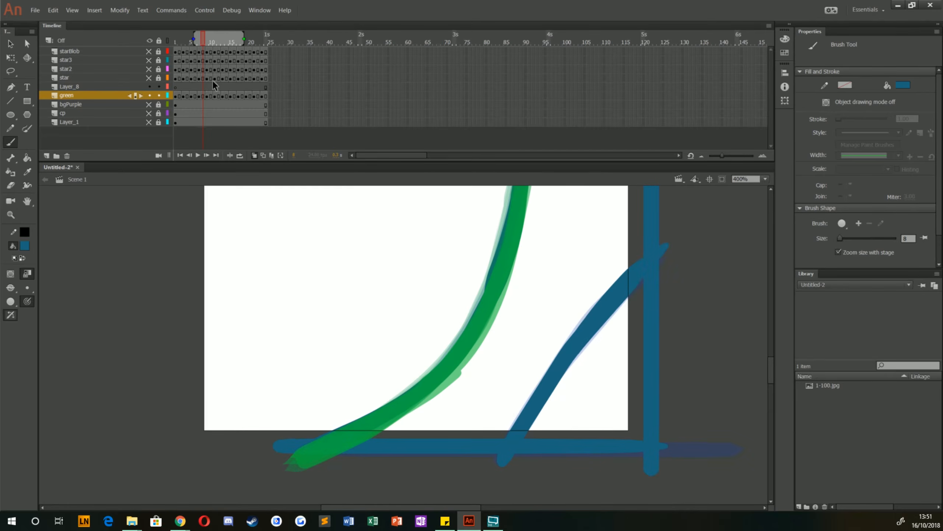
Brush the missing outer edges onto the curve outlines at frames 10 and 12 of the green layer.
click(211, 95)
drag(445, 220, 394, 448)
drag(598, 497, 598, 390)
drag(538, 208, 518, 468)
click(219, 96)
mouse_move(494, 498)
mouse_down()
mouse_move(445, 245)
mouse_move(554, 112)
mouse_up()
Brush the diagonal lower edge and the straight side edge onto the outline at frame 14.
key(.)
key(.)
mouse_move(628, 236)
mouse_down()
mouse_move(471, 438)
mouse_move(480, 441)
mouse_up()
drag(627, 425, 604, 488)
drag(607, 193, 574, 504)
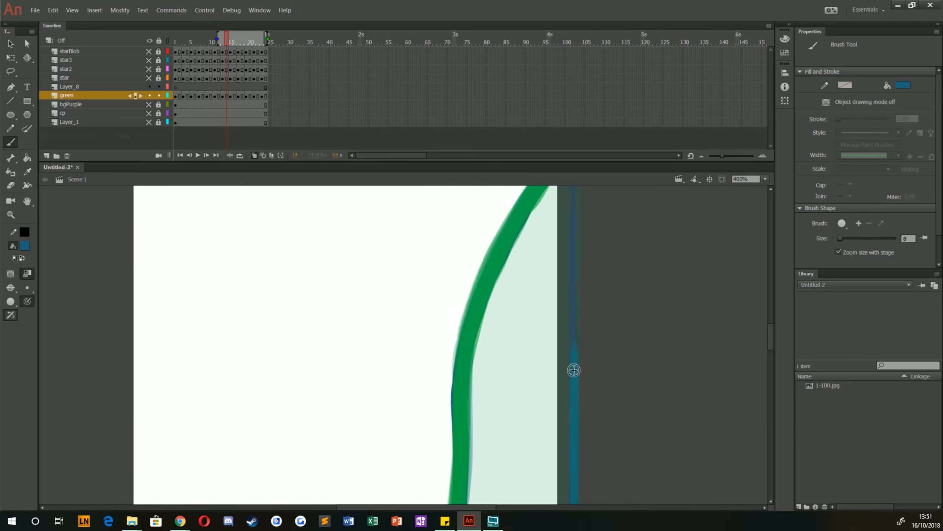
drag(573, 260, 566, 426)
Brush the remaining outer edges onto the outline at frame 15 of the green layer.
key(.)
drag(528, 497, 488, 197)
mouse_move(407, 498)
mouse_down()
mouse_move(440, 318)
mouse_move(495, 297)
mouse_up()
mouse_move(640, 233)
mouse_down()
mouse_move(456, 452)
mouse_move(542, 336)
mouse_up()
Brush the missing straight side edge and remaining outer edges onto the wave outline at frame 17 of the green layer.
key(.)
key(.)
drag(614, 448, 609, 190)
drag(608, 187, 535, 496)
drag(533, 501, 532, 197)
drag(533, 194, 550, 338)
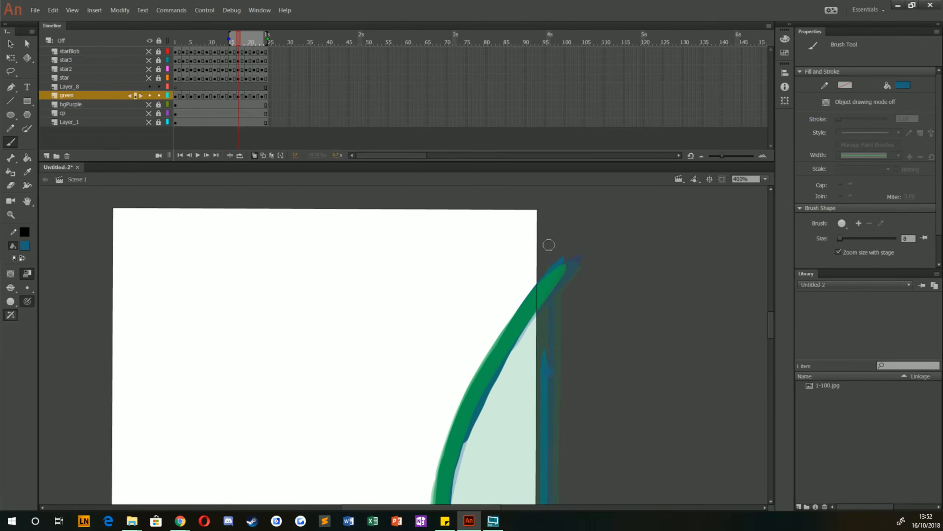
drag(550, 244, 546, 240)
Brush the missing outer edges onto the wave outline at frame 19.
key(.)
key(.)
drag(561, 446, 498, 271)
drag(504, 471, 652, 211)
drag(320, 426, 237, 432)
drag(670, 244, 512, 409)
Brush the side, bottom and diagonal lower edges onto the wave outline at frame 21.
key(.)
key(.)
drag(468, 448, 651, 249)
drag(512, 238, 483, 407)
drag(622, 503, 630, 188)
drag(333, 493, 398, 434)
Fill the closed wave outlines on the green layer's keyframes with blue using the Paint Bucket, starting from frame 1.
key(ctrl+1)
key(.)
key(.)
key(.)
key(ctrl+0)
drag(314, 162, 314, 143)
click(176, 96)
key(k)
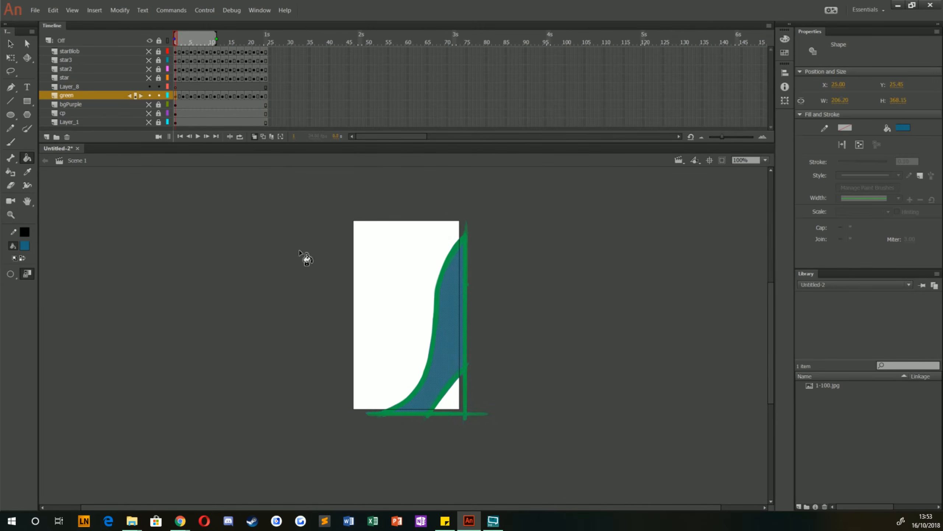
key(Return)
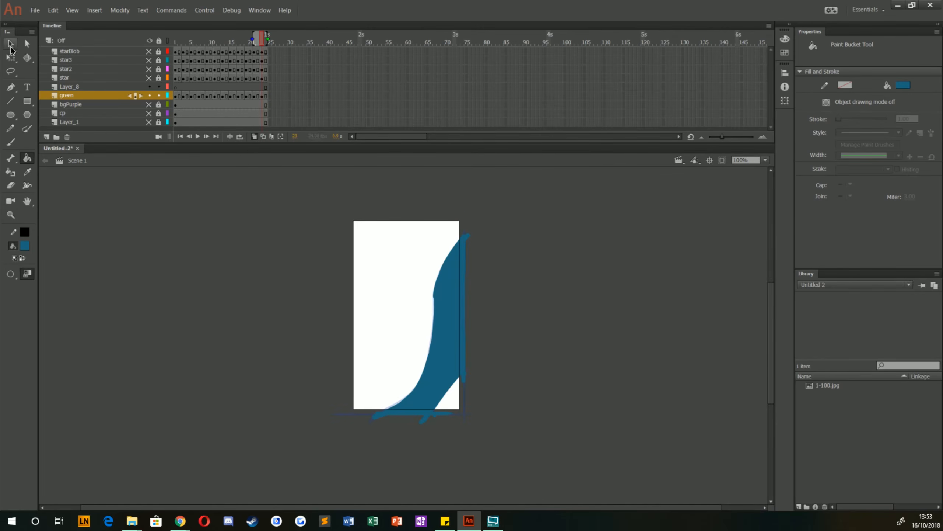
Make the starBlob, star3, star2, star and bgPurple layers visible again.
click(10, 45)
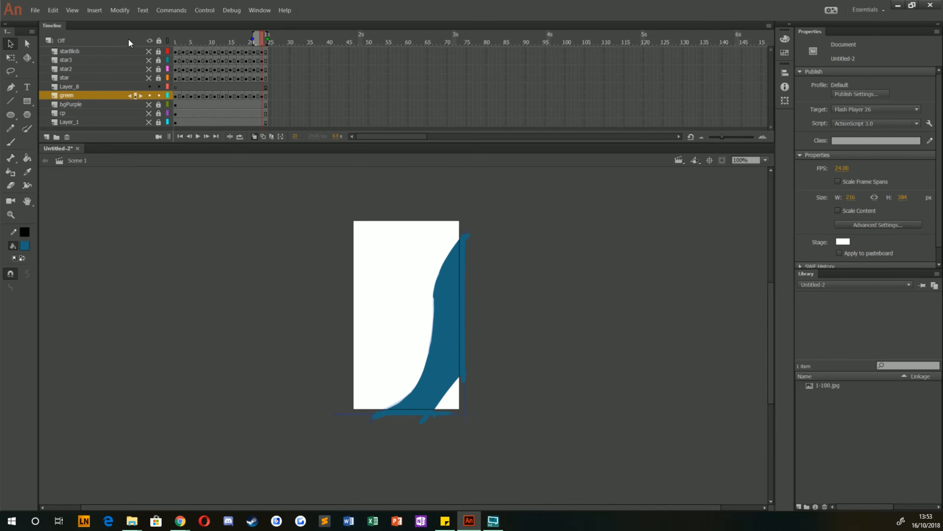
click(148, 51)
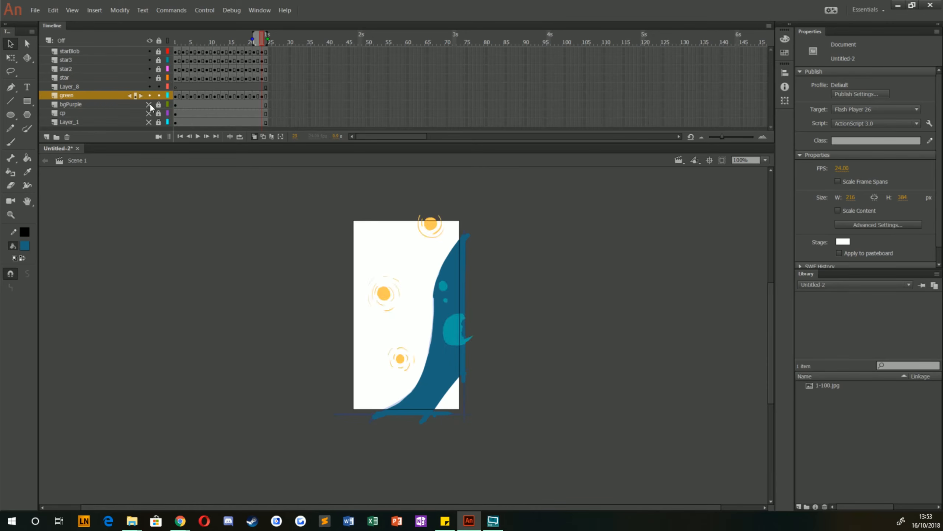
click(148, 104)
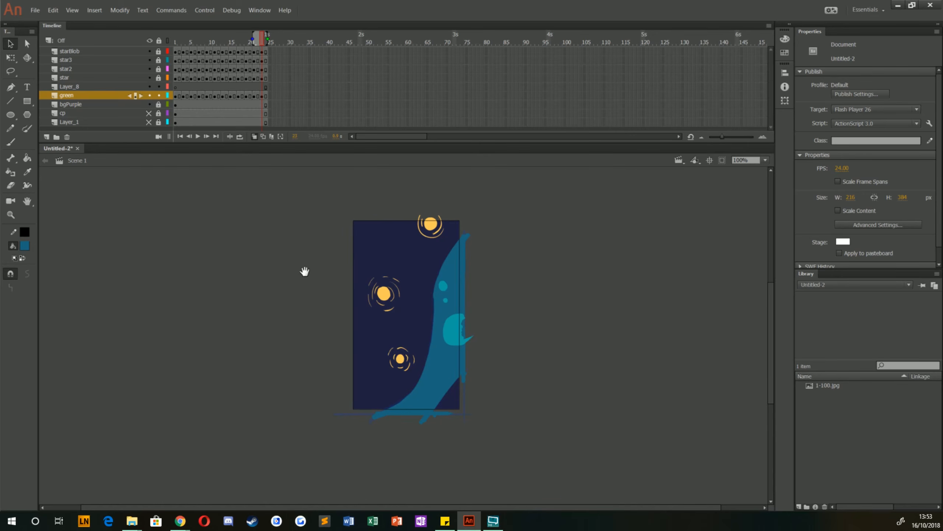
Loop the full frame range and play the animation to check the wave against the stars and background.
drag(306, 270, 351, 307)
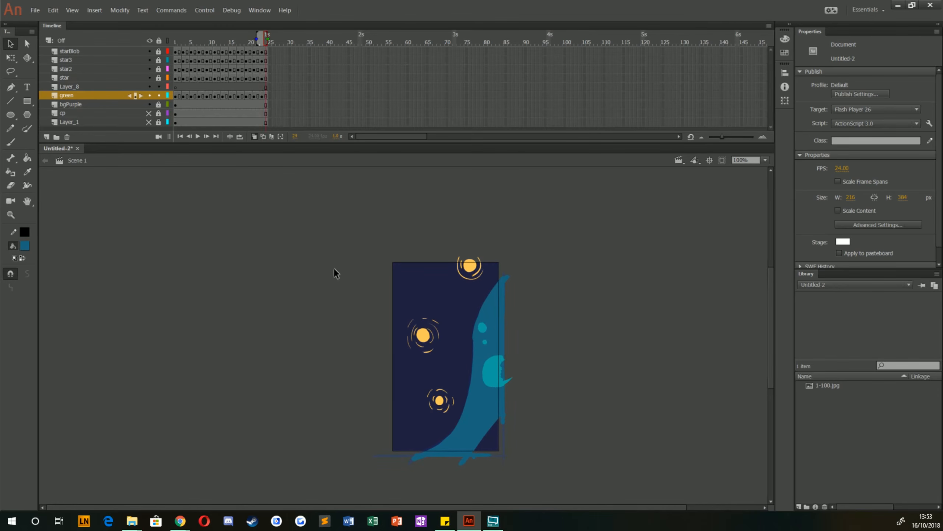
click(240, 137)
key(Return)
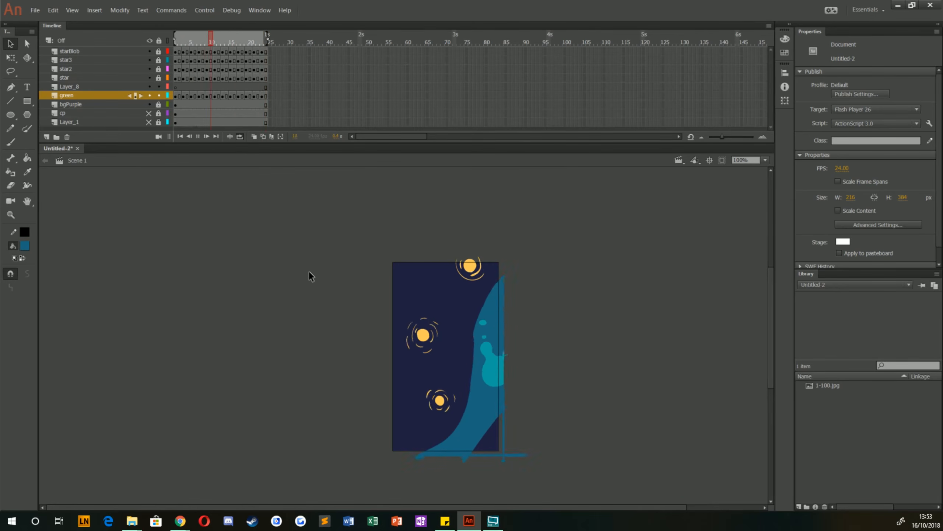
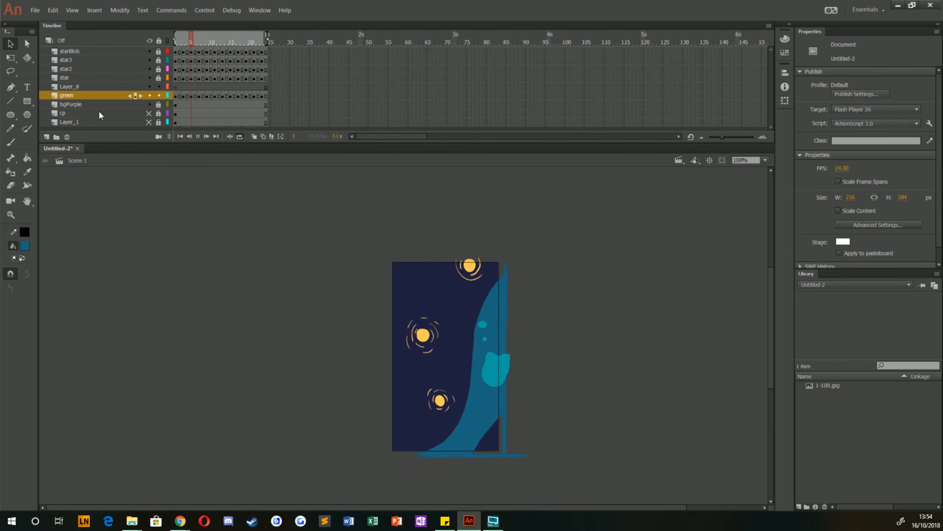
Rename Layer_8 as greenL.
click(70, 88)
double_click(70, 88)
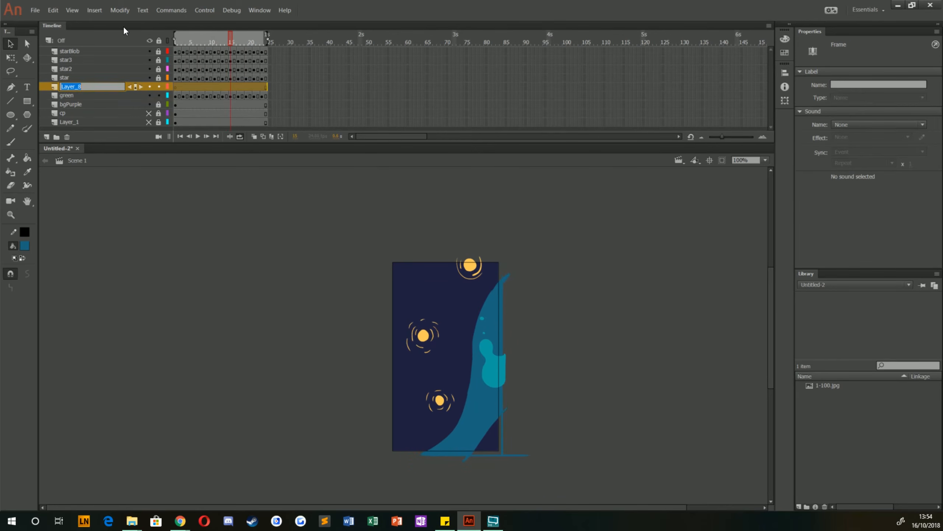
text(greenL)
key(Return)
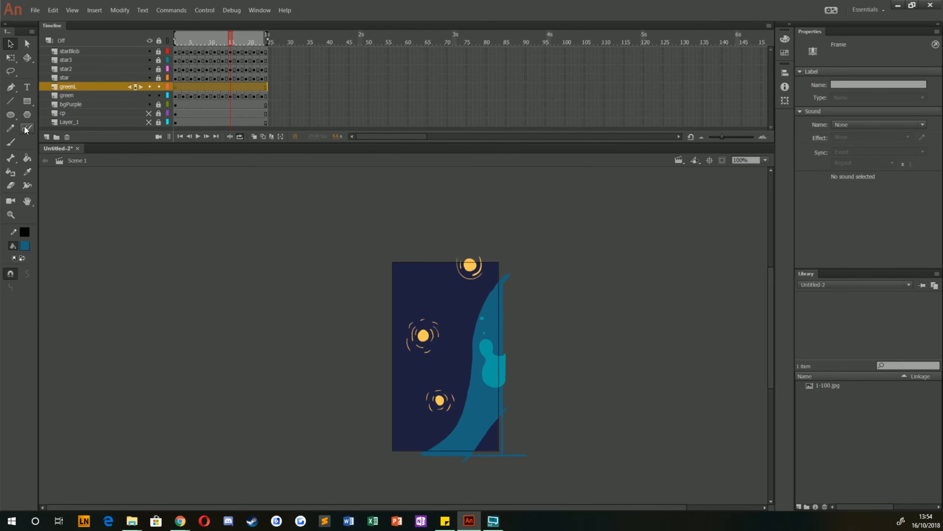
Brush thin blue accent lines on the greenL layer, following the wave's curved edge and its lower diagonal edge.
click(11, 142)
key(ctrl+=)
key(ctrl+=)
drag(446, 282, 436, 472)
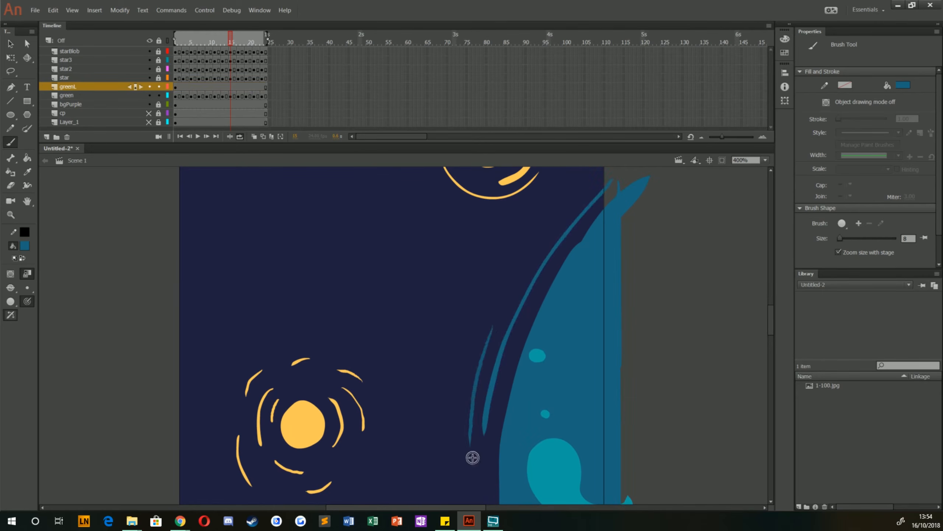
drag(440, 442, 432, 244)
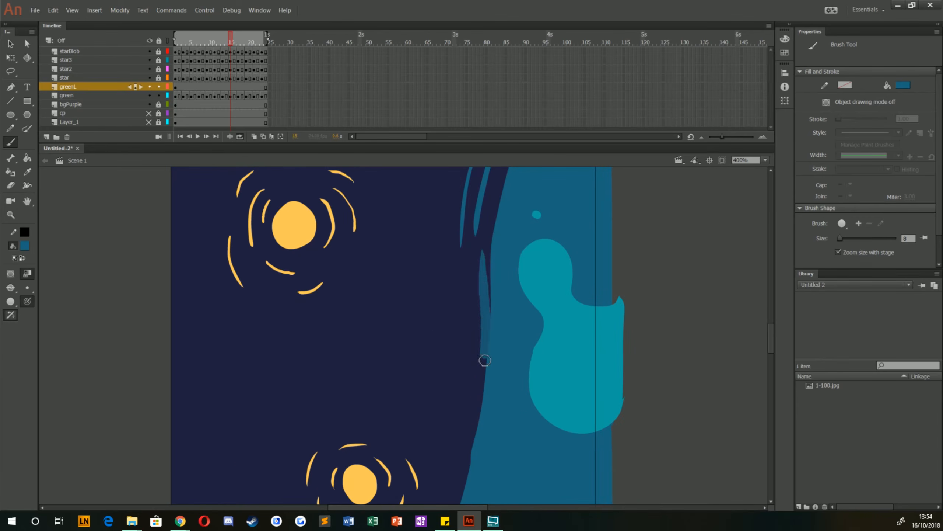
drag(466, 388, 459, 443)
drag(418, 422, 437, 219)
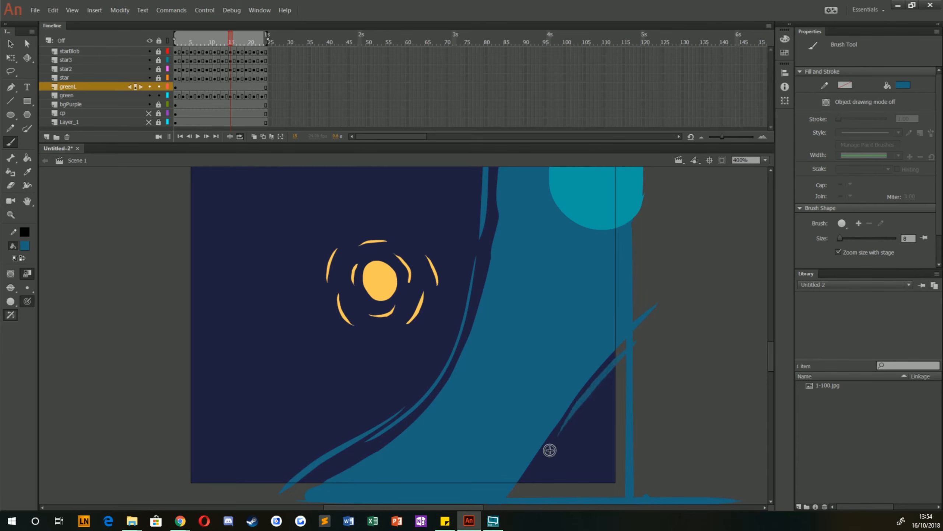
Add a second row of shorter accent lines beside the first along the wave's curved and diagonal edges.
key(ctrl+minus)
key(ctrl+minus)
key(ctrl+minus)
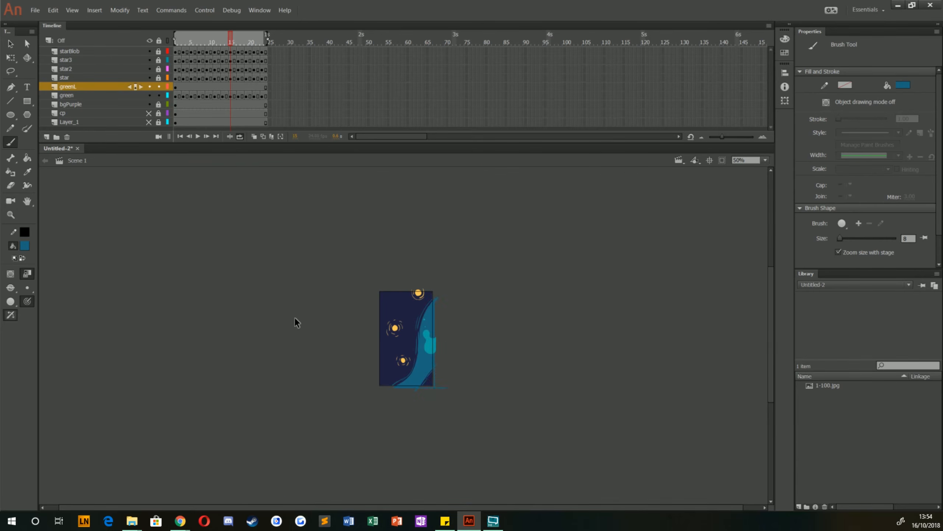
key(ctrl+equal)
key(ctrl+equal)
key(ctrl+equal)
scroll(353, 326, down, 3)
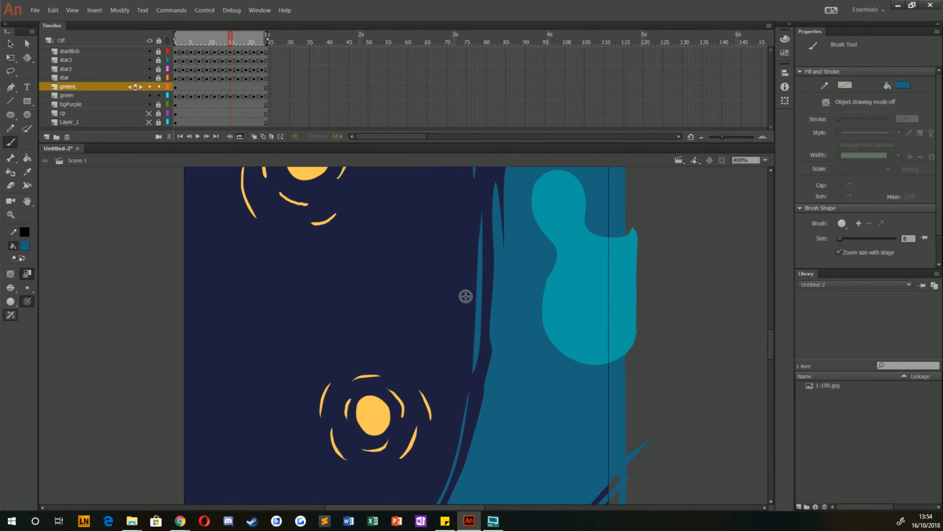
scroll(442, 371, up, 3)
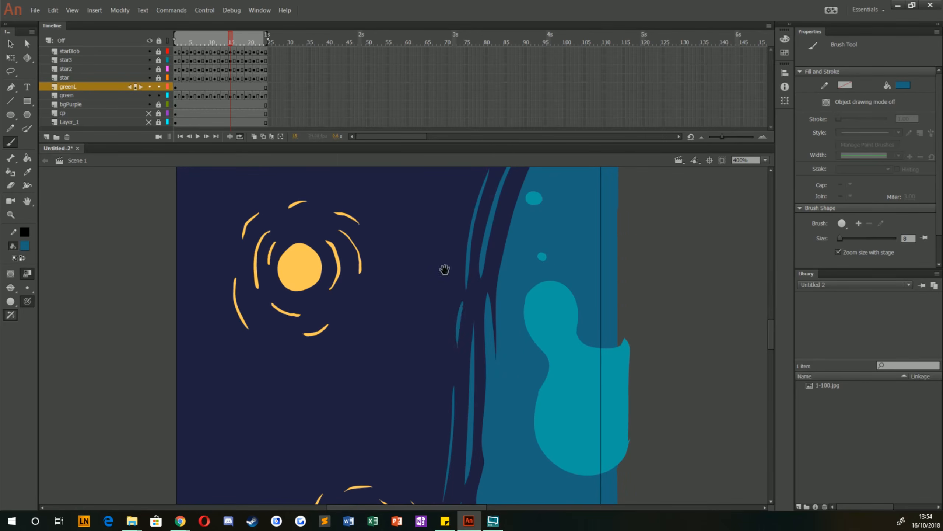
scroll(444, 269, up, 4)
scroll(420, 459, down, 11)
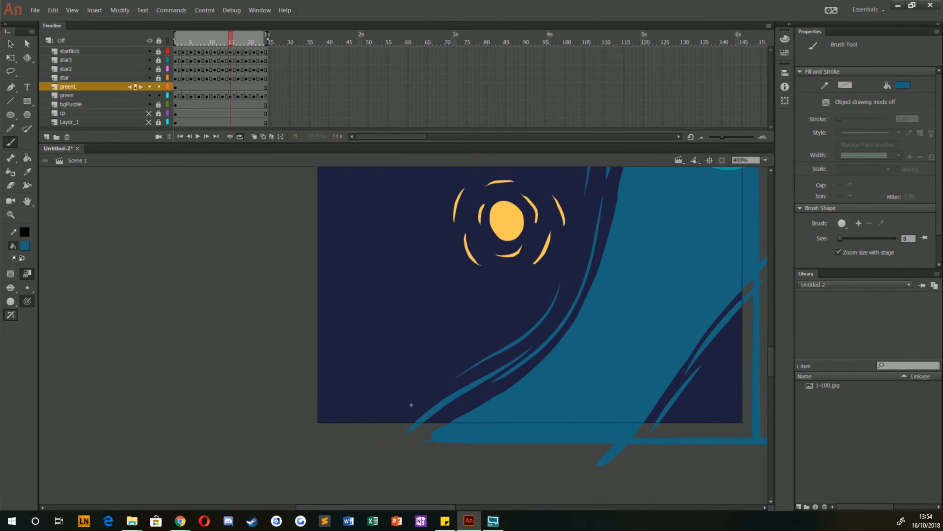
key(ctrl+1)
drag(348, 266, 357, 325)
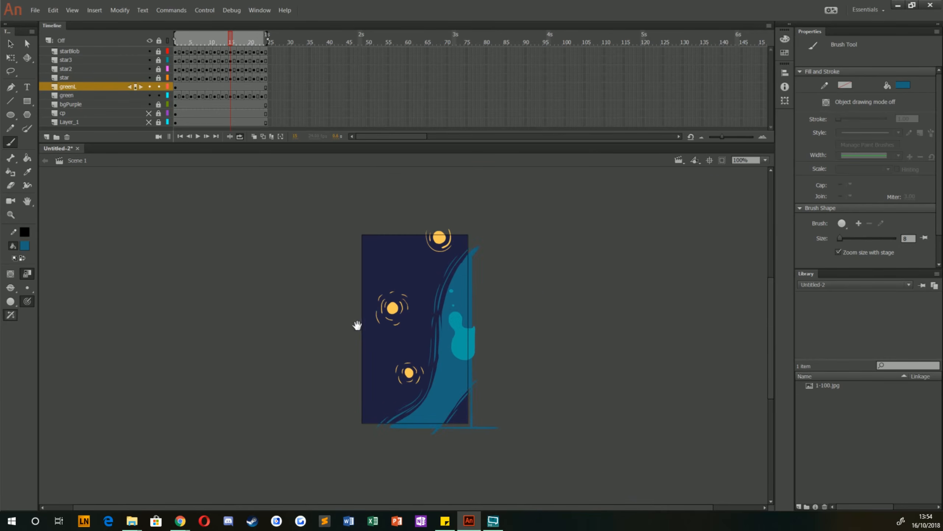
Insert blank keyframes on every second frame of the greenL layer, from frame 3 onwards.
click(183, 87)
key(F7)
click(191, 87)
key(F7)
click(238, 86)
key(F7)
click(176, 87)
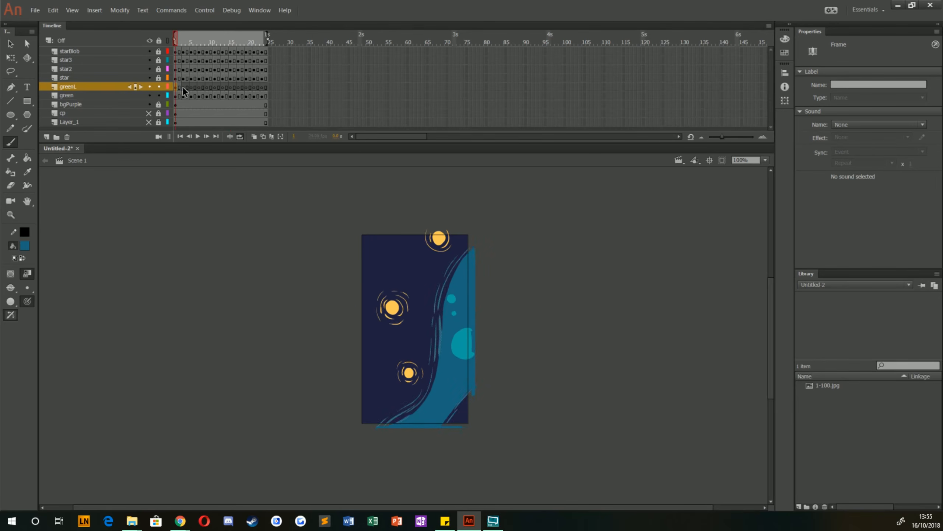
Turn on onion skinning and redraw the accent lines along the wave's edges at frame 23 of greenL.
click(265, 87)
click(254, 136)
key(ctrl+4)
key(comma)
key(comma)
key(period)
mouse_move(568, 178)
mouse_down()
mouse_move(558, 310)
mouse_move(570, 171)
mouse_up()
drag(514, 233, 491, 303)
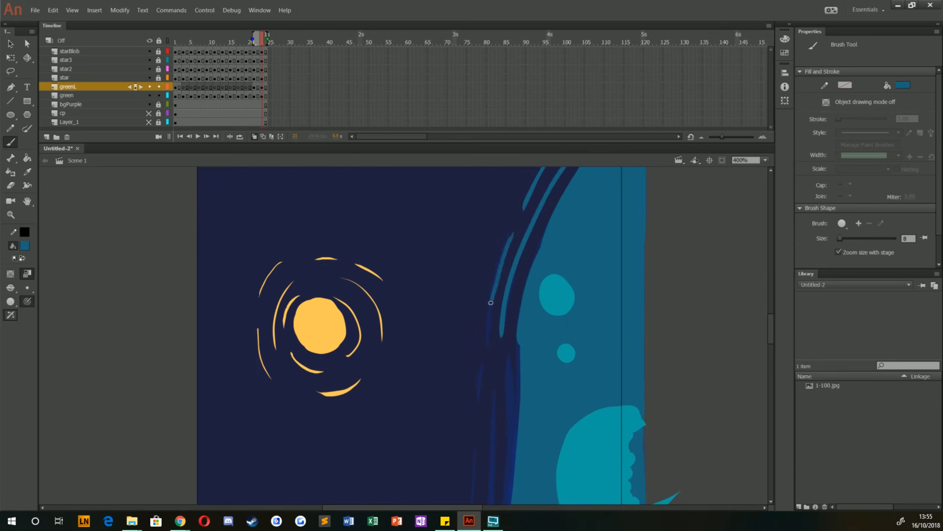
mouse_move(453, 498)
mouse_down()
mouse_move(449, 312)
mouse_move(476, 211)
mouse_up()
drag(423, 406, 309, 486)
drag(466, 330, 284, 494)
drag(654, 344, 596, 415)
Brush the accent lines along the wave at the frame 21 keyframe of greenL.
click(258, 87)
mouse_move(280, 492)
mouse_down()
mouse_move(326, 442)
mouse_move(375, 433)
mouse_up()
drag(484, 234, 436, 409)
mouse_move(520, 209)
mouse_down()
mouse_move(475, 444)
mouse_move(434, 234)
mouse_up()
Brush the accent lines along the wave's curved and diagonal edges at frame 19 of greenL.
click(246, 88)
drag(391, 410, 396, 221)
drag(354, 396, 274, 450)
mouse_move(330, 433)
mouse_down()
mouse_move(230, 502)
mouse_move(293, 395)
mouse_up()
drag(645, 284, 596, 339)
drag(579, 369, 551, 404)
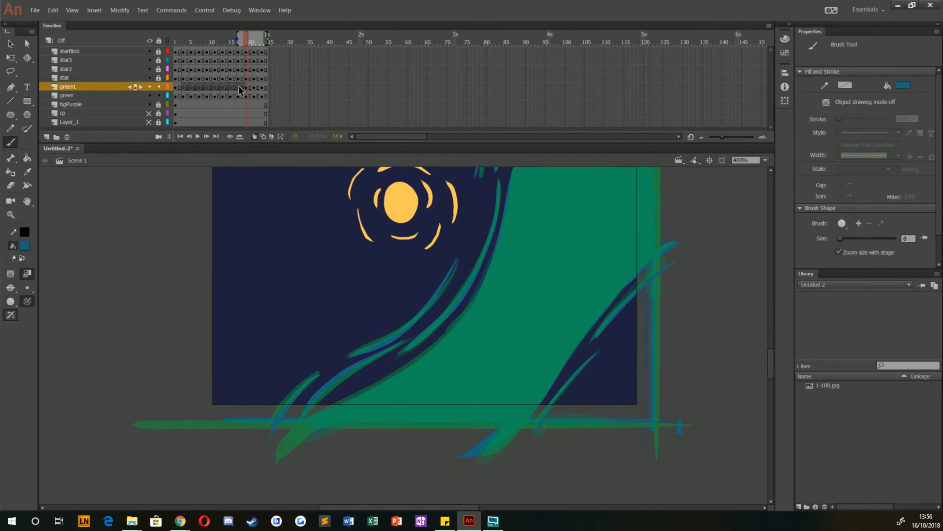
Redraw the wave's accent lines at frame 17 of greenL over the onion-skinned neighbours.
click(239, 87)
drag(475, 208, 409, 476)
drag(448, 171, 412, 362)
drag(378, 494, 455, 174)
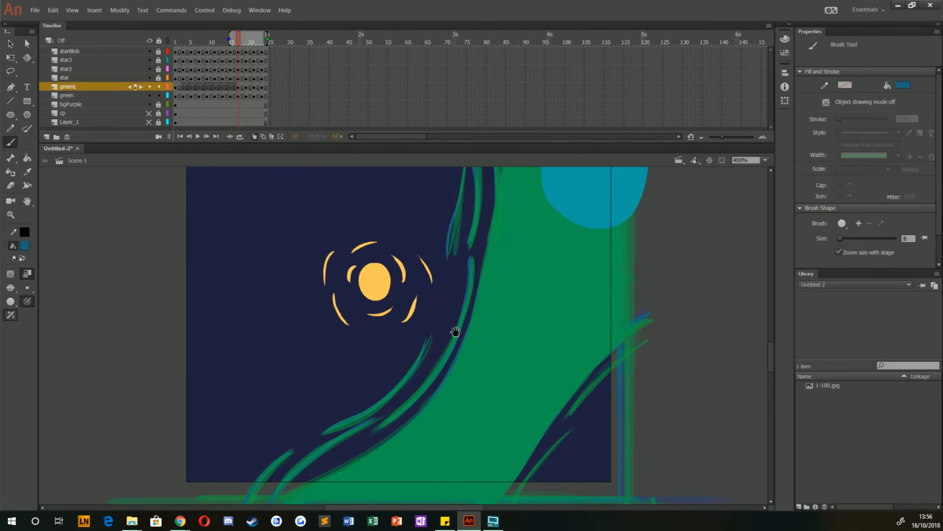
drag(455, 331, 507, 241)
Brush the wave's accent lines at the frame 3 keyframe of greenL.
click(187, 87)
drag(343, 377, 478, 254)
mouse_move(514, 175)
mouse_down()
mouse_move(503, 282)
mouse_move(461, 411)
mouse_up()
drag(497, 213, 512, 400)
drag(479, 185, 445, 443)
mouse_move(580, 208)
mouse_down()
mouse_move(452, 447)
mouse_move(517, 171)
mouse_up()
Redraw the accent lines along the wave's edge at frame 5 of greenL.
click(190, 87)
drag(416, 260, 374, 353)
drag(409, 330, 274, 441)
drag(434, 175, 372, 498)
mouse_move(409, 500)
mouse_down()
mouse_move(410, 384)
mouse_move(383, 501)
mouse_up()
drag(420, 299, 460, 232)
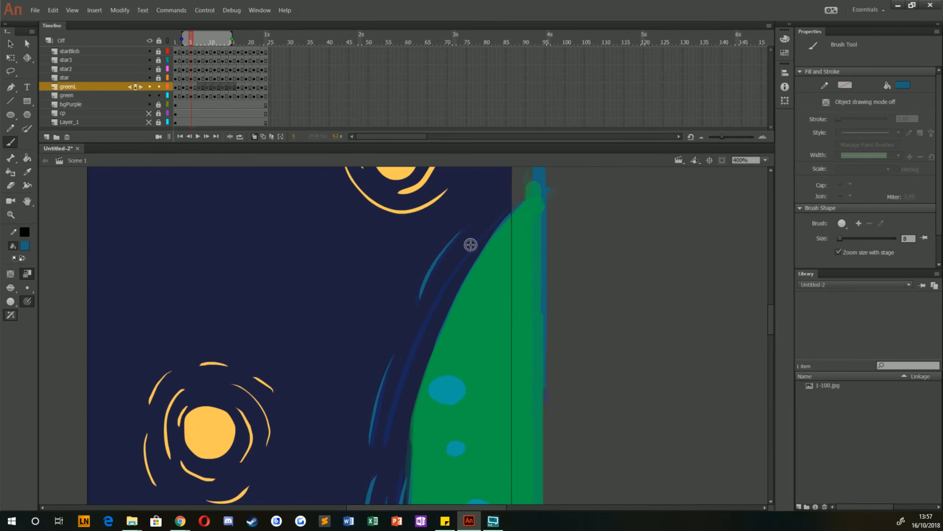
drag(438, 498, 523, 171)
Brush the accent lines along the wave's edge at frame 7 of greenL.
click(199, 87)
drag(354, 339, 265, 411)
drag(330, 369, 277, 403)
drag(444, 231, 442, 401)
mouse_move(468, 190)
mouse_down()
mouse_move(435, 307)
mouse_move(424, 478)
mouse_up()
drag(462, 234, 430, 340)
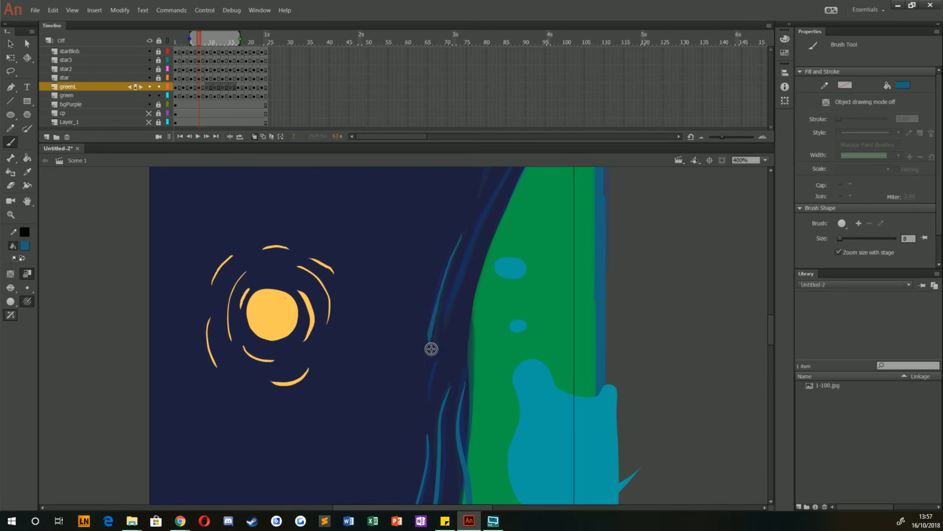
drag(351, 175, 335, 276)
drag(334, 497, 442, 171)
Redraw the wave's curved accent lines at frame 9 of greenL.
click(207, 87)
drag(379, 299, 324, 371)
drag(513, 196, 426, 424)
drag(465, 241, 447, 390)
drag(442, 296, 426, 403)
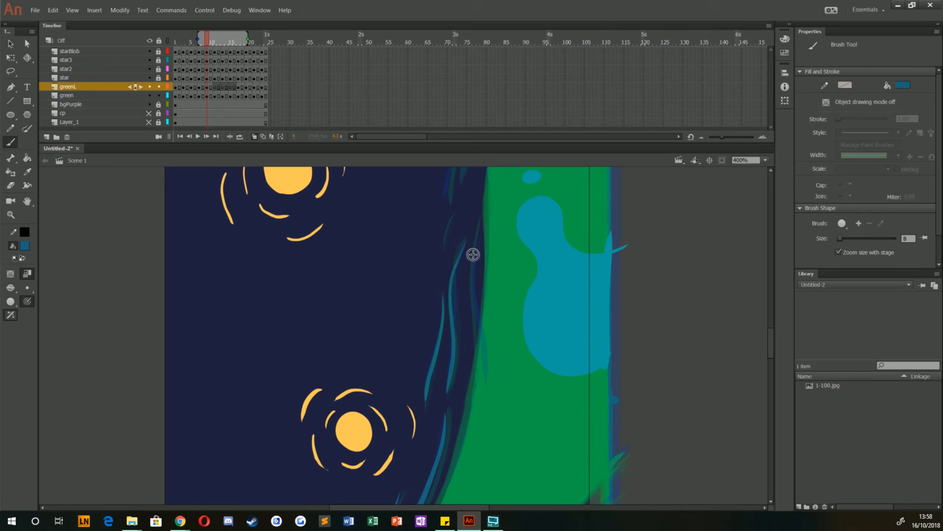
drag(508, 207, 472, 464)
drag(487, 245, 445, 301)
drag(483, 498, 460, 52)
Brush the accent lines beside the wave's lower diagonal edge and along its long curve at frame 11 of greenL.
key(.)
drag(505, 358, 549, 301)
drag(389, 244, 228, 422)
drag(579, 270, 537, 312)
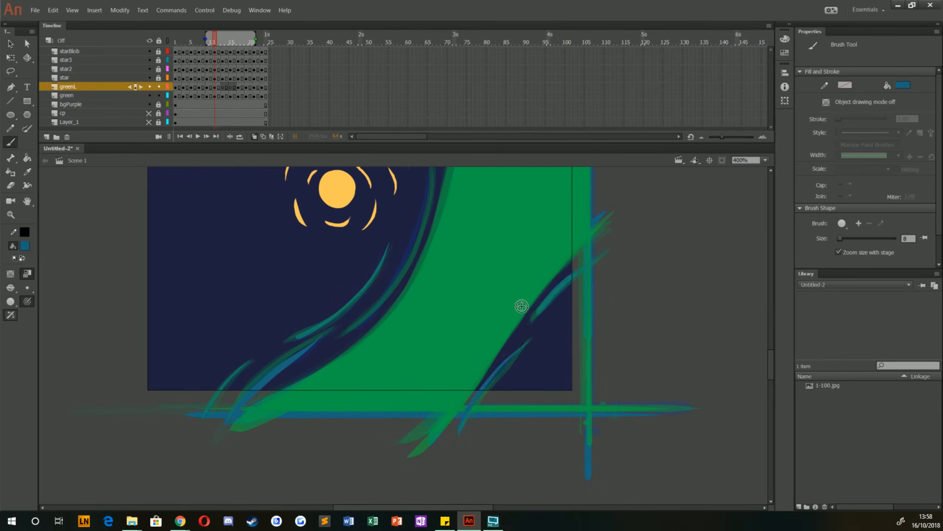
drag(498, 208, 464, 477)
drag(391, 316, 378, 400)
drag(403, 239, 392, 275)
drag(415, 261, 404, 368)
drag(426, 270, 421, 368)
drag(465, 231, 450, 377)
drag(411, 260, 394, 293)
Redraw the accent lines along the wave's curve and lower diagonal edge at frame 13 of greenL.
click(222, 86)
drag(471, 193, 415, 292)
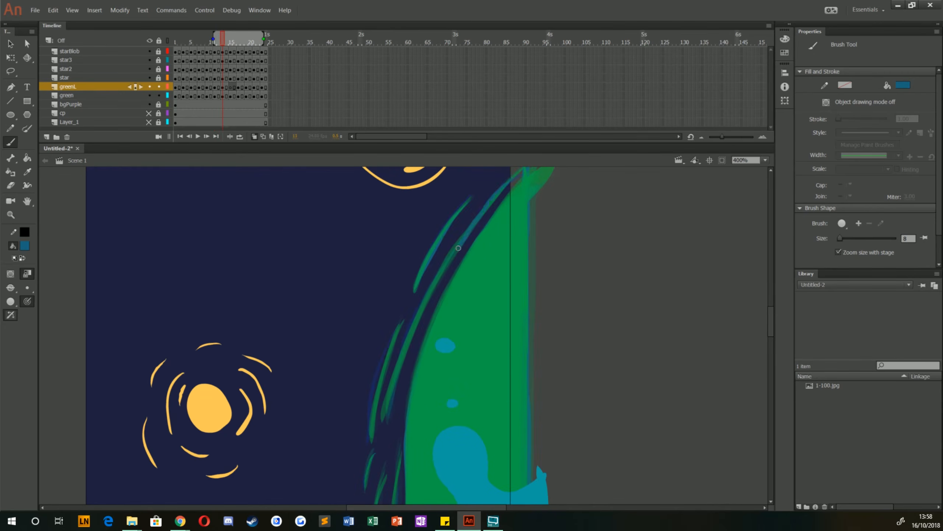
drag(516, 175, 390, 416)
mouse_move(400, 485)
mouse_down()
mouse_move(421, 337)
mouse_move(524, 39)
mouse_up()
drag(494, 193, 405, 362)
drag(395, 354, 297, 431)
drag(595, 366, 534, 434)
Brush the accent lines along the wave's edges at frame 15 of greenL.
click(231, 86)
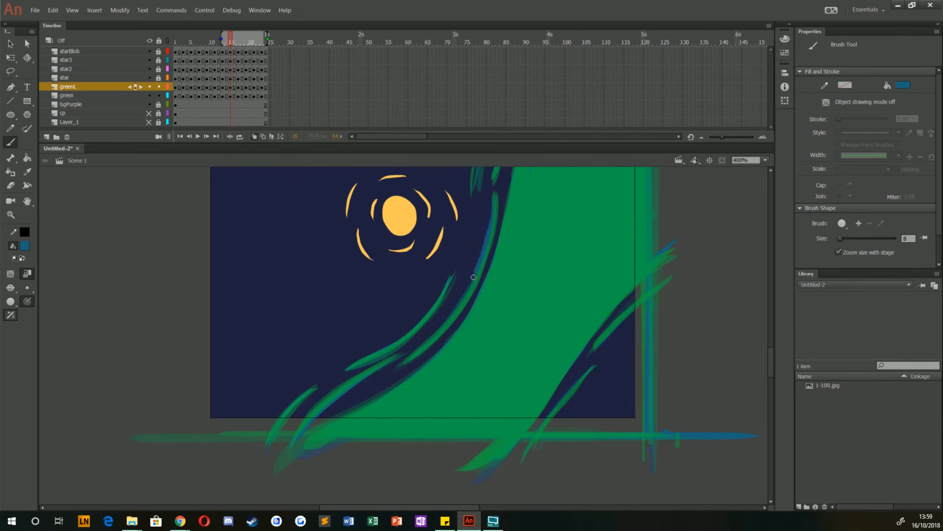
drag(486, 219, 481, 379)
drag(498, 246, 480, 424)
drag(520, 175, 496, 292)
drag(588, 193, 467, 432)
drag(552, 206, 496, 297)
Play the full animation in a loop at 100% zoom to check the moving accent lines.
key(ctrl+1)
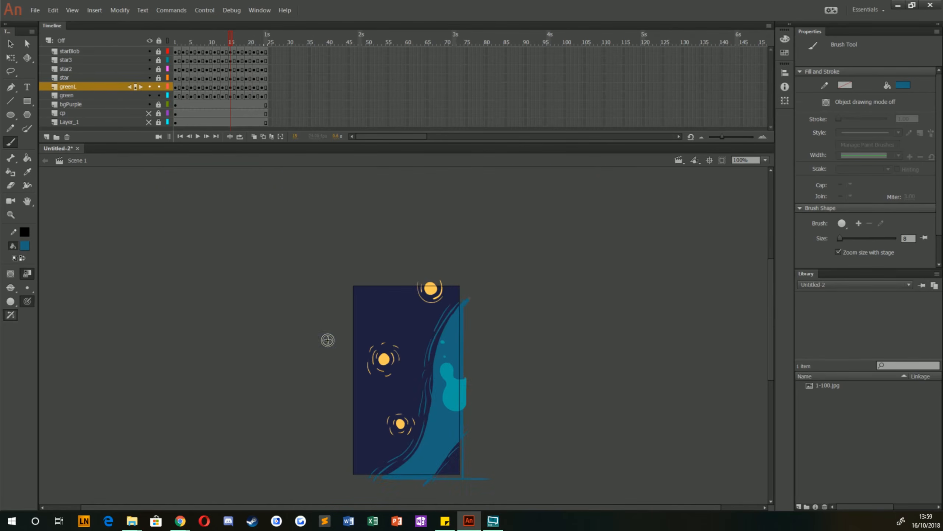
click(240, 137)
key(Return)
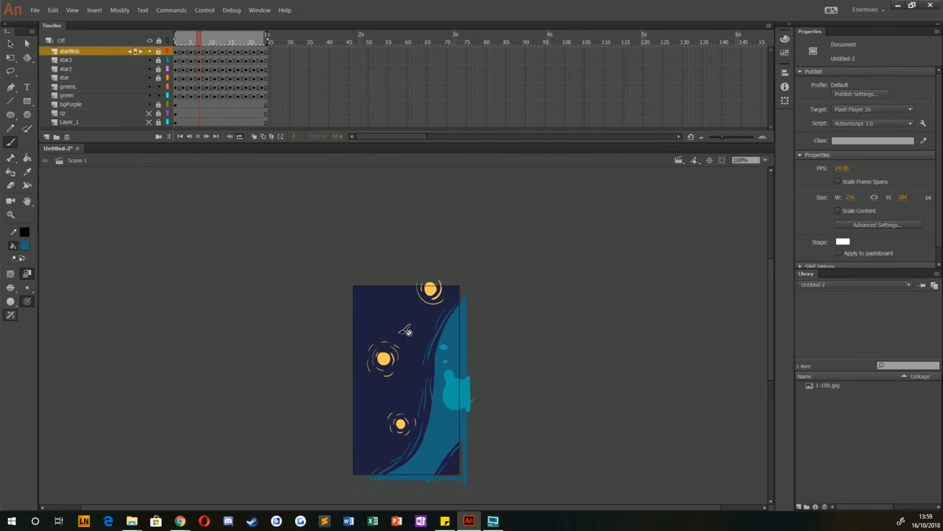
Lock the green and greenL layers.
click(70, 86)
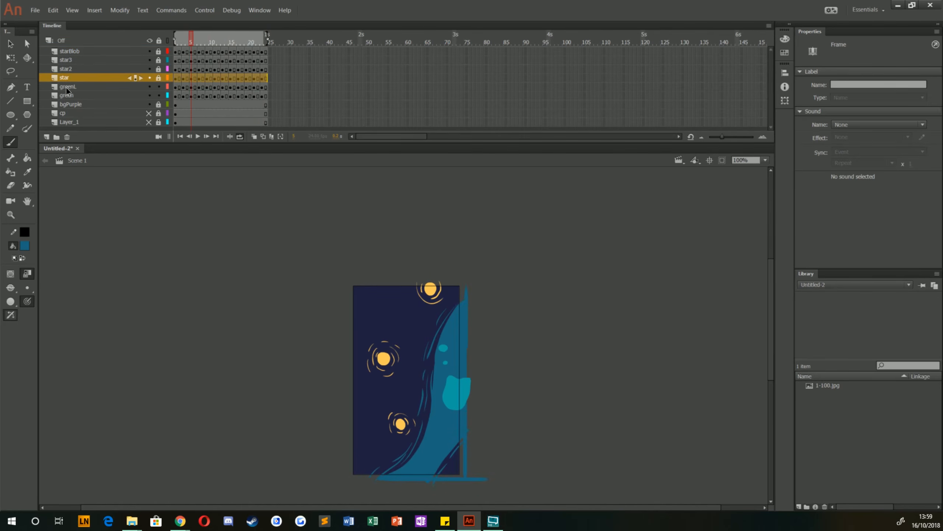
click(159, 96)
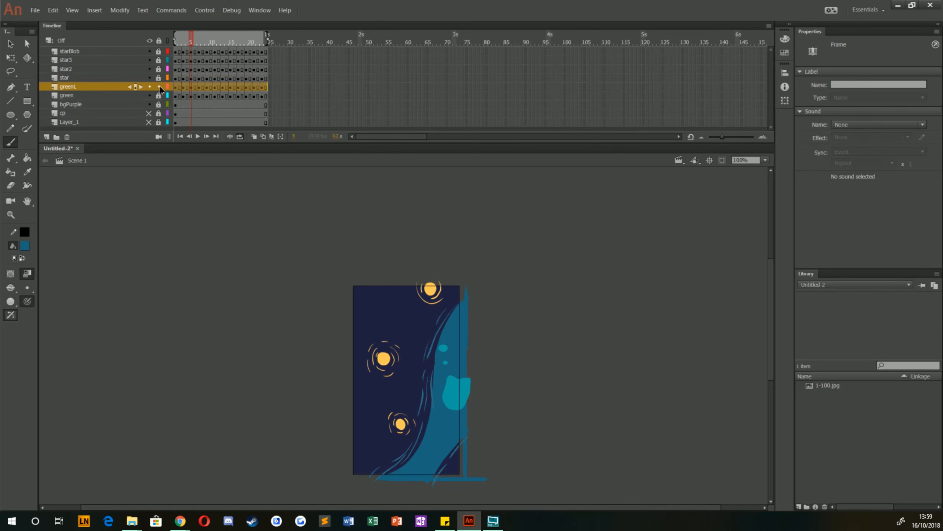
Add a layer above greenL and insert blank keyframes on every second frame from 3 to 23.
click(47, 138)
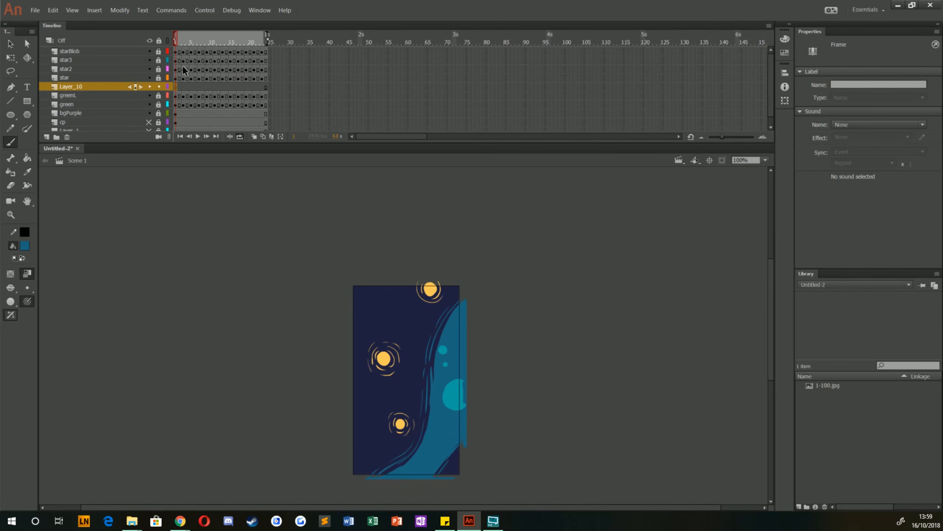
click(184, 88)
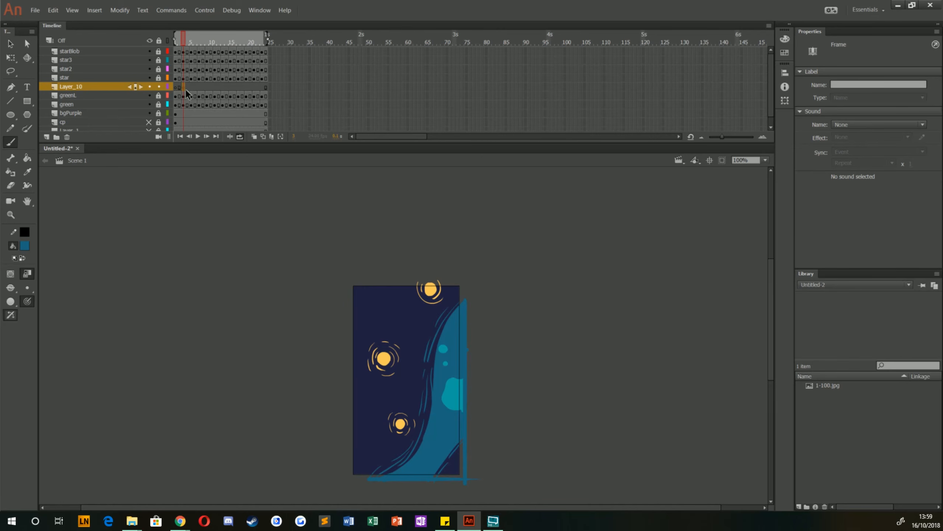
click(191, 88)
click(198, 87)
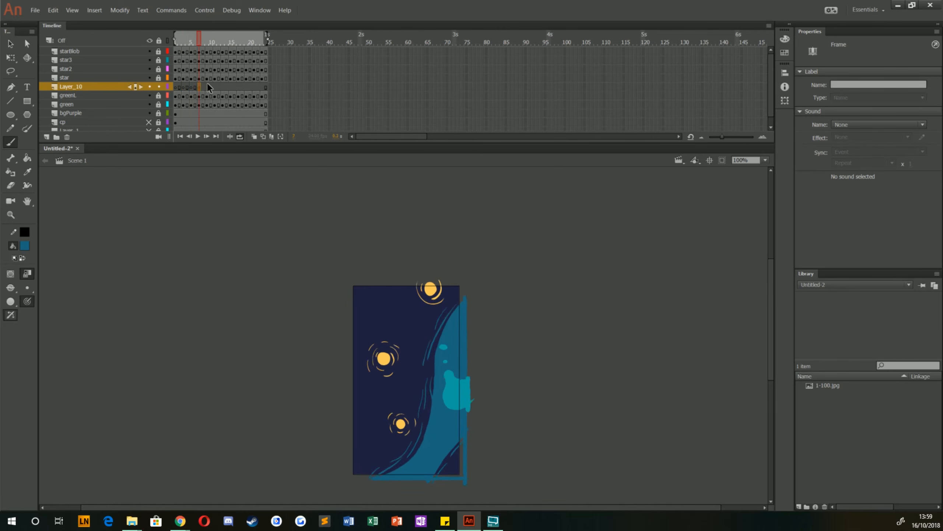
click(207, 87)
click(215, 87)
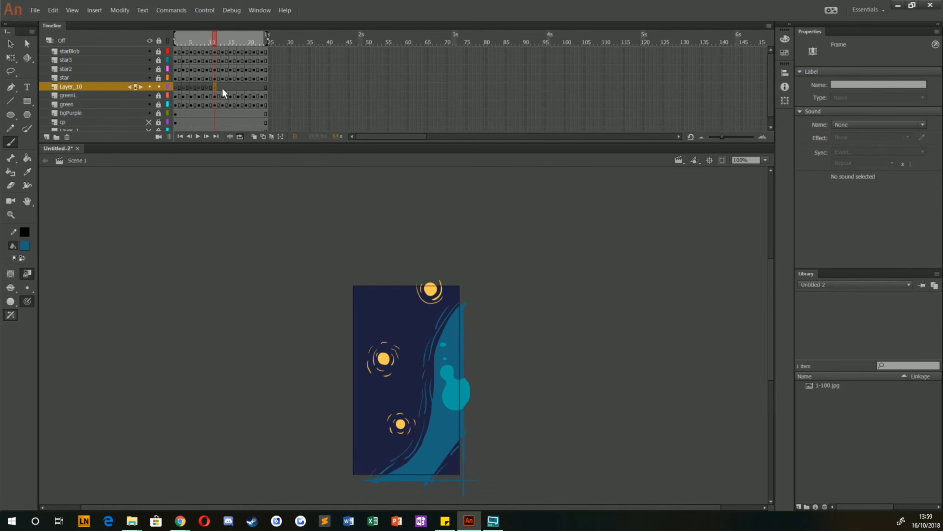
click(222, 87)
click(230, 86)
click(238, 86)
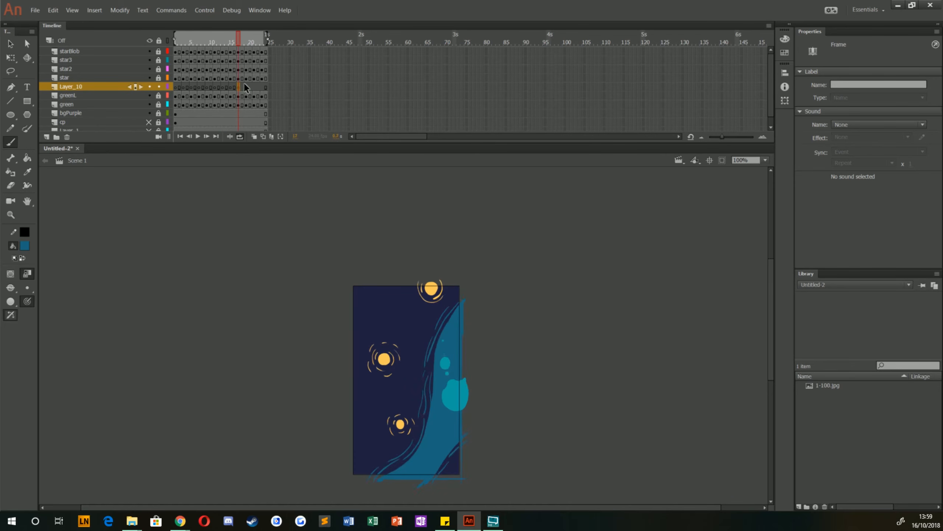
click(246, 87)
click(254, 87)
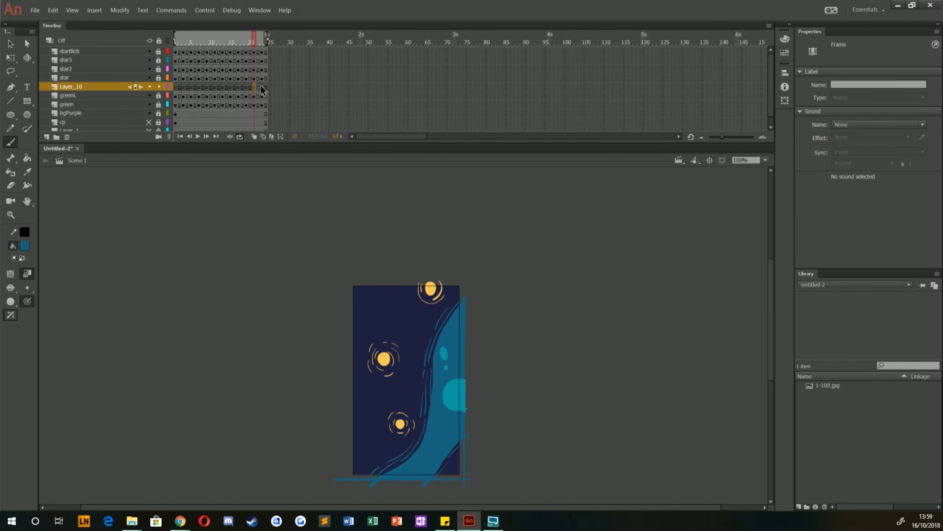
click(261, 87)
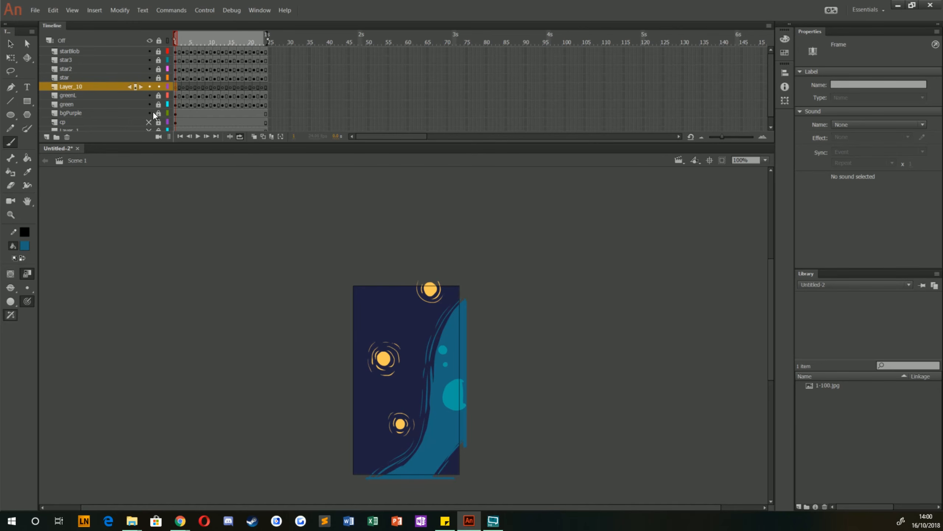
Pick the purple from the cp layer's colour swatches as the brush fill and hide the swatches again.
click(149, 122)
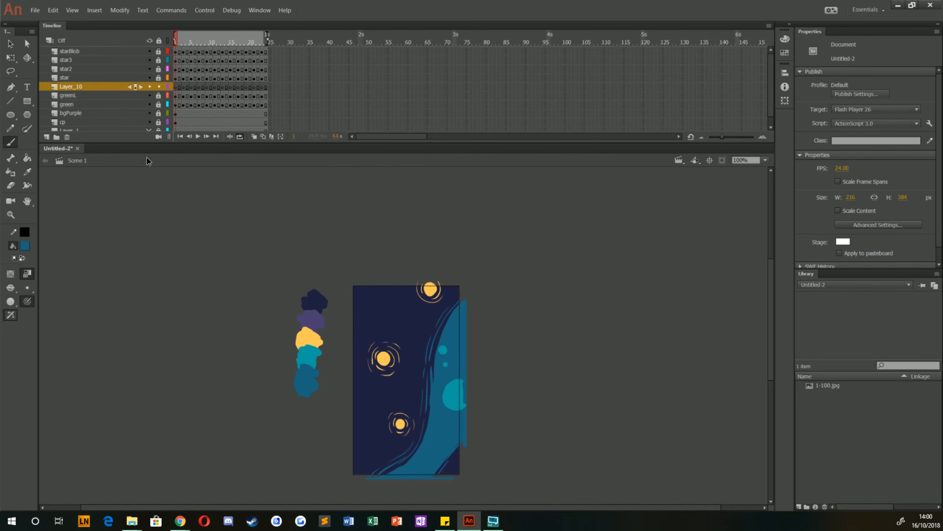
click(312, 316)
click(149, 122)
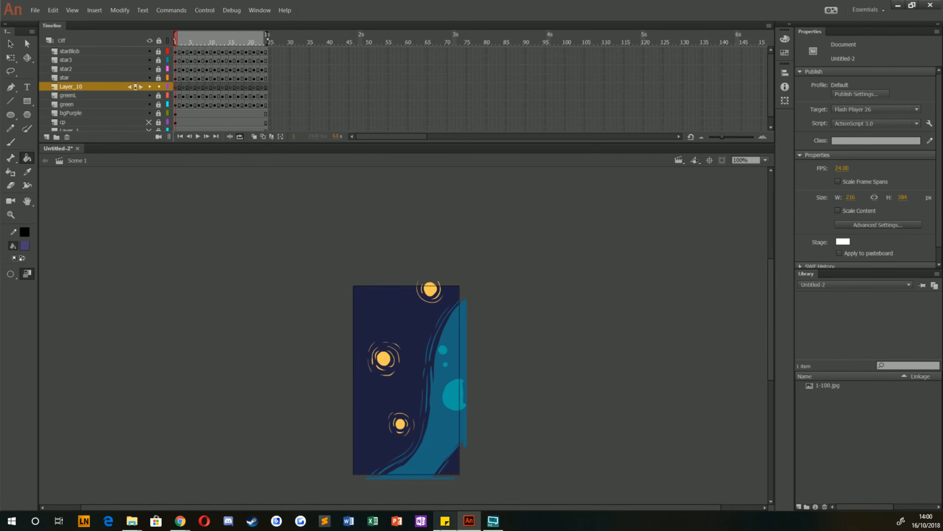
key(b)
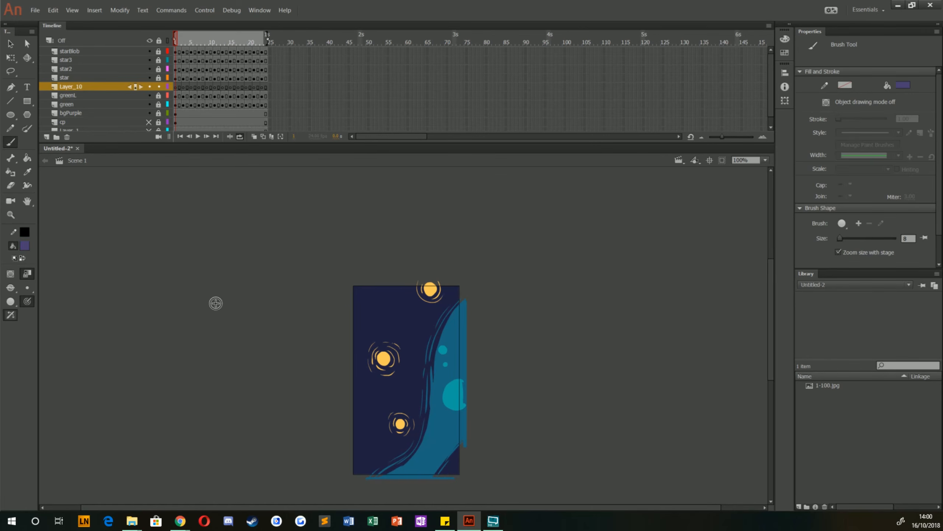
Rename the new layer above greenL as dance.
double_click(71, 86)
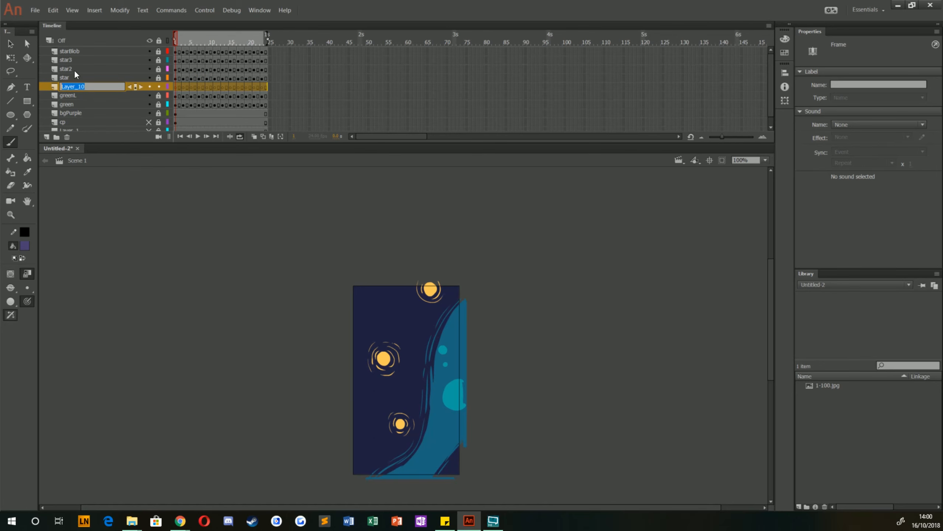
text(dance)
key(Return)
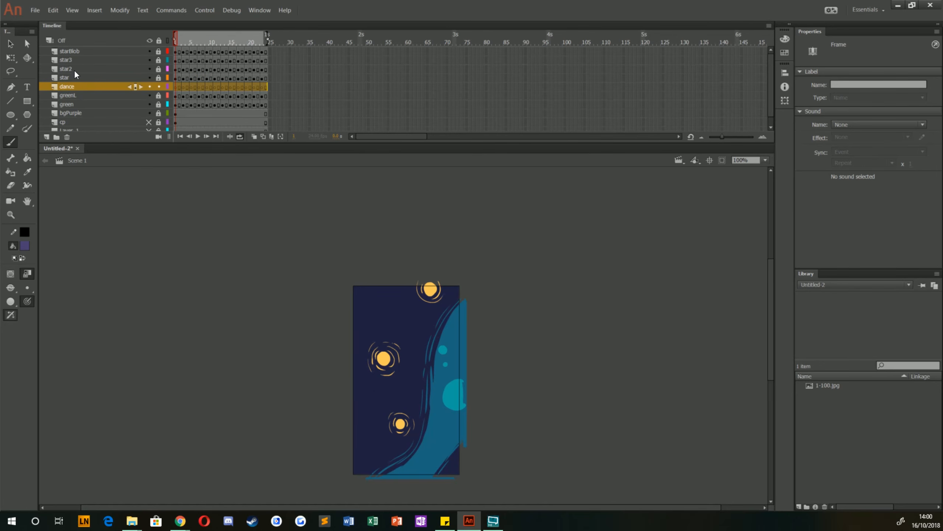
Brush a short wavy purple stroke entering from the stage's lower-left edge at frame 1 of dance.
key(ctrl+equal)
key(ctrl+equal)
key(space)
drag(243, 423, 291, 278)
drag(307, 466, 317, 350)
key(ctrl+equal)
key(ctrl+minus)
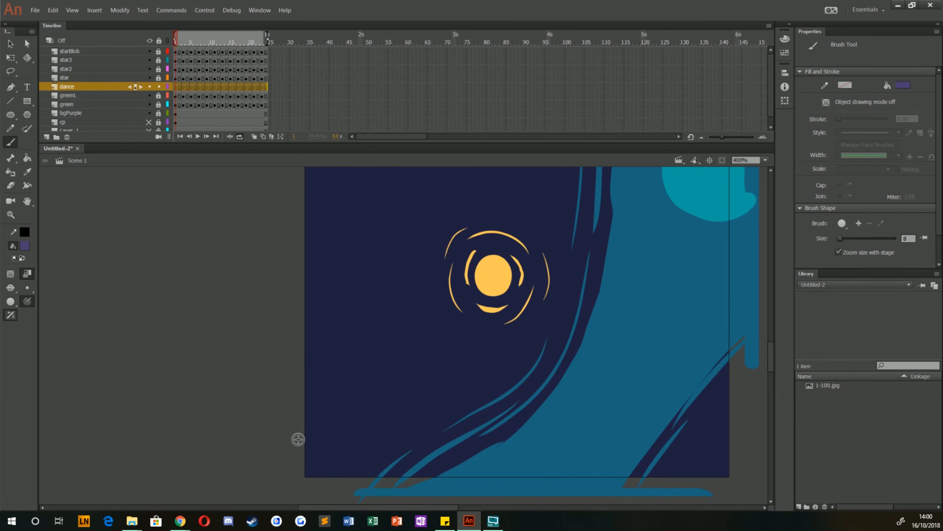
mouse_move(292, 460)
mouse_down()
mouse_move(327, 402)
mouse_move(418, 393)
mouse_up()
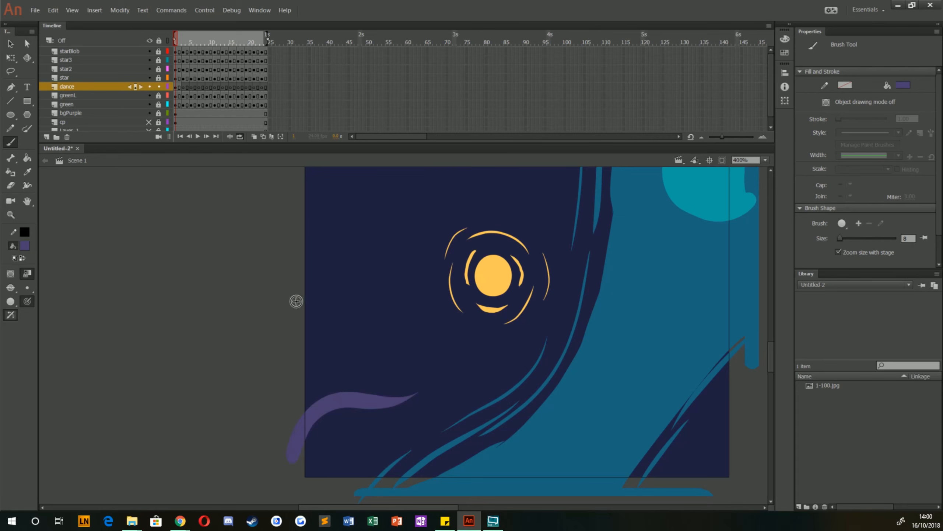
key(ctrl+z)
drag(315, 401, 453, 382)
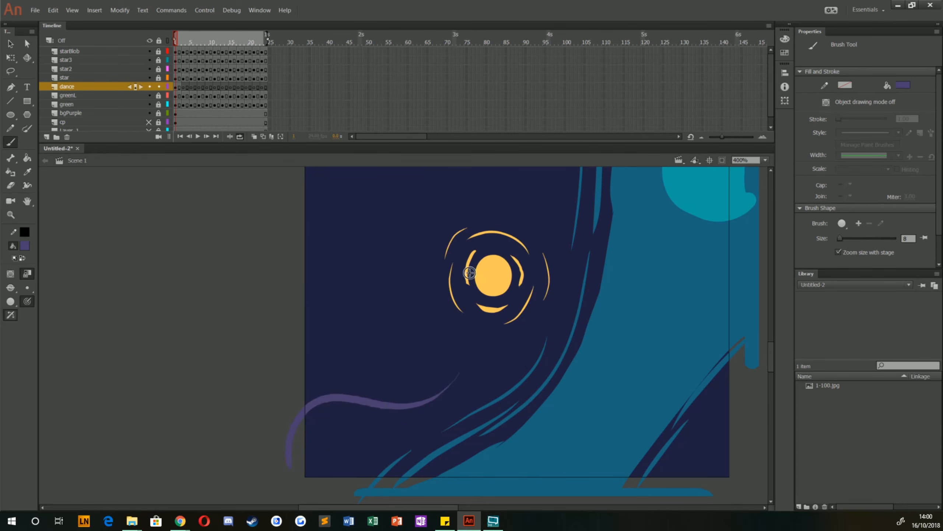
key(ctrl+z)
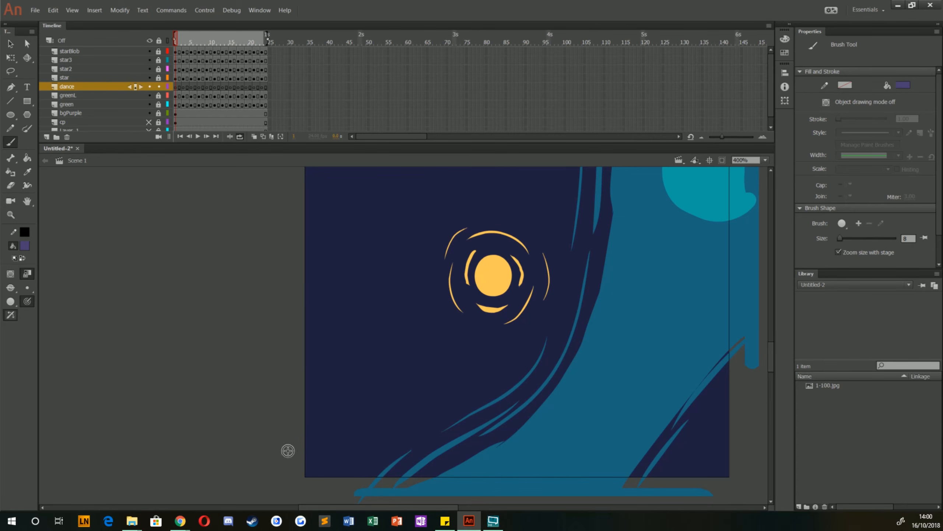
mouse_move(288, 448)
mouse_down()
mouse_move(316, 395)
mouse_move(400, 400)
mouse_up()
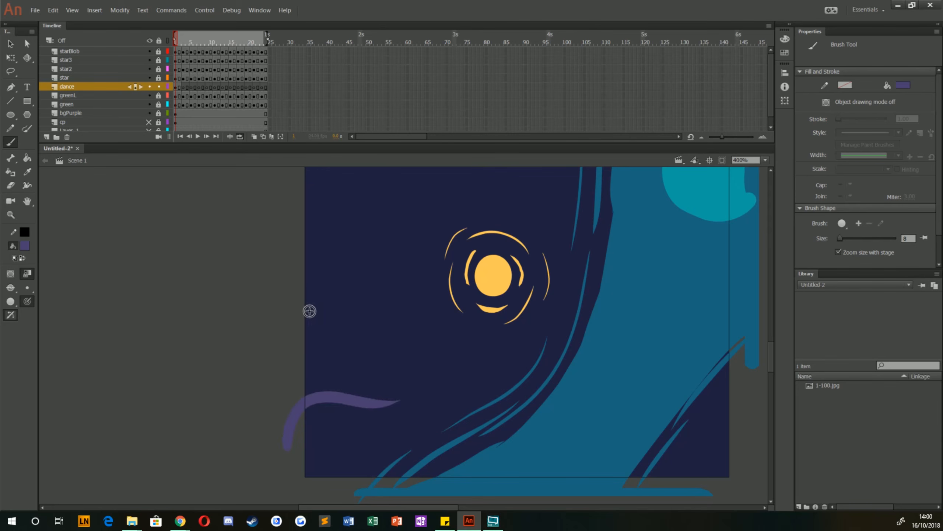
Turn on onion skinning and brush the purple stroke slightly further right at frames 3 and 5 of dance.
key(period)
key(period)
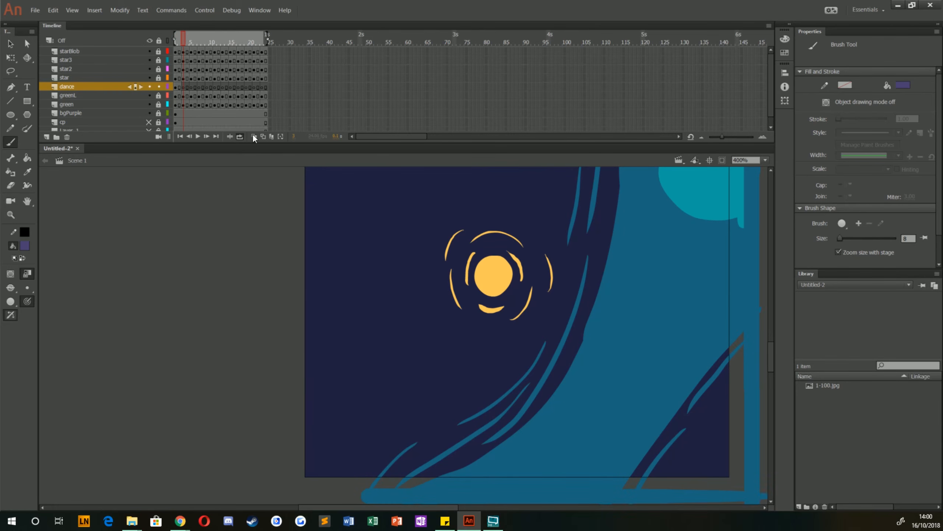
click(254, 137)
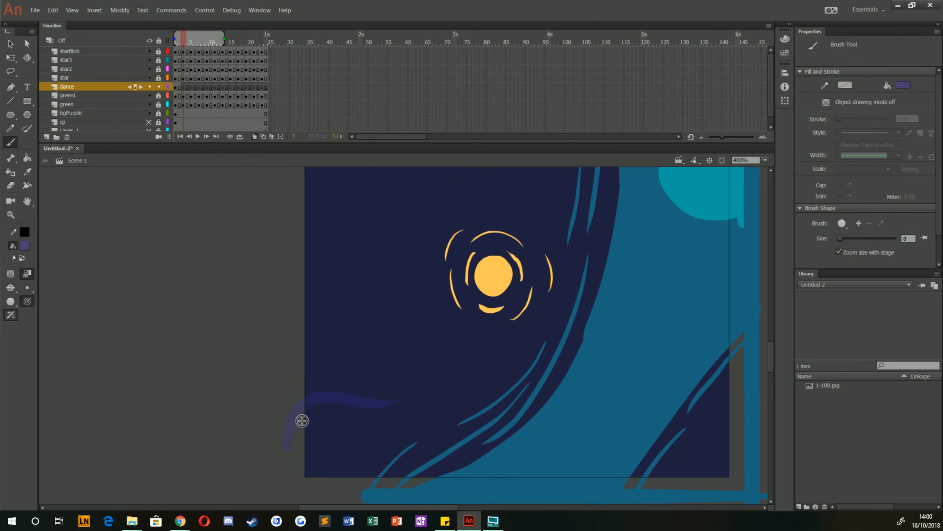
drag(299, 406, 431, 403)
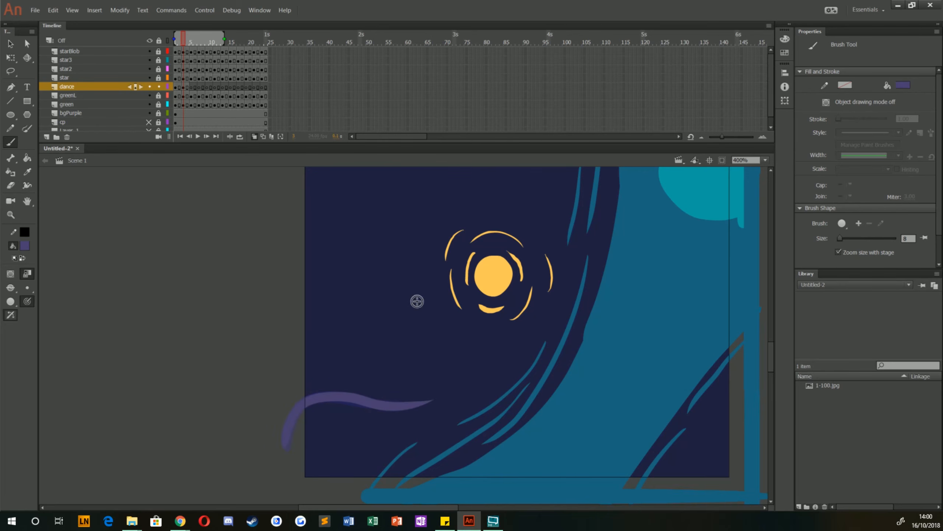
key(period)
key(period)
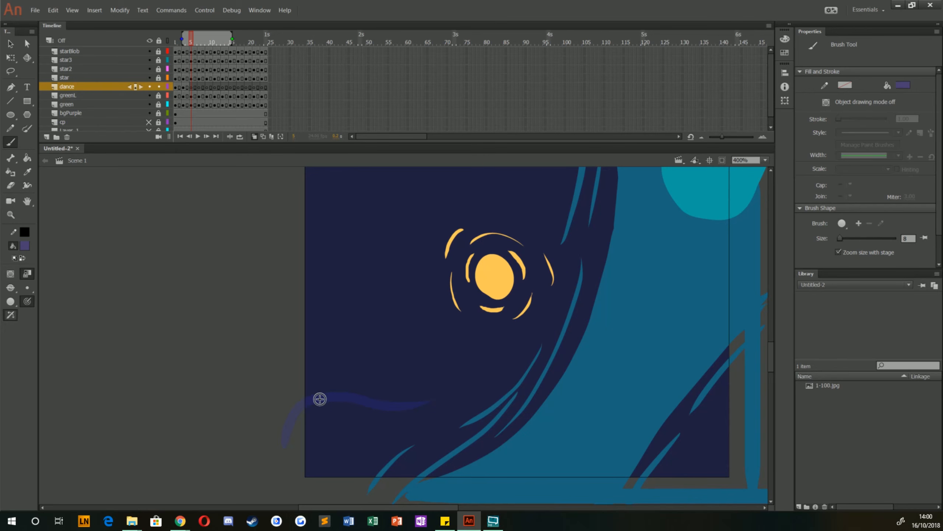
mouse_move(334, 394)
mouse_down()
mouse_move(400, 408)
mouse_move(460, 391)
mouse_up()
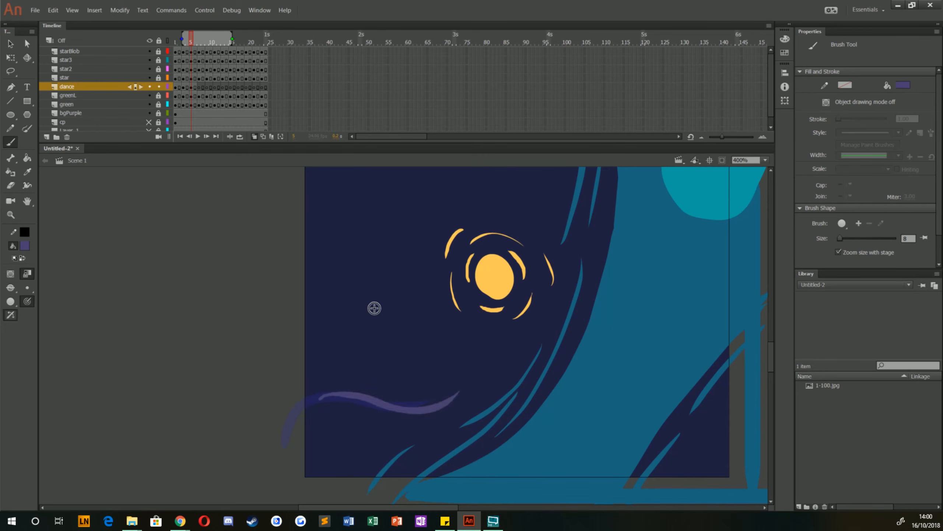
Carry the purple stroke right and up around the lowest star at frames 7 and 9 of dance.
key(period)
key(period)
mouse_move(442, 407)
mouse_down()
mouse_move(481, 388)
mouse_move(551, 317)
mouse_move(564, 270)
mouse_move(538, 219)
mouse_up()
key(period)
key(period)
Brush the purple stroke arching over the lowest star and on to the left at frames 11 and 13 of dance.
key(period)
key(period)
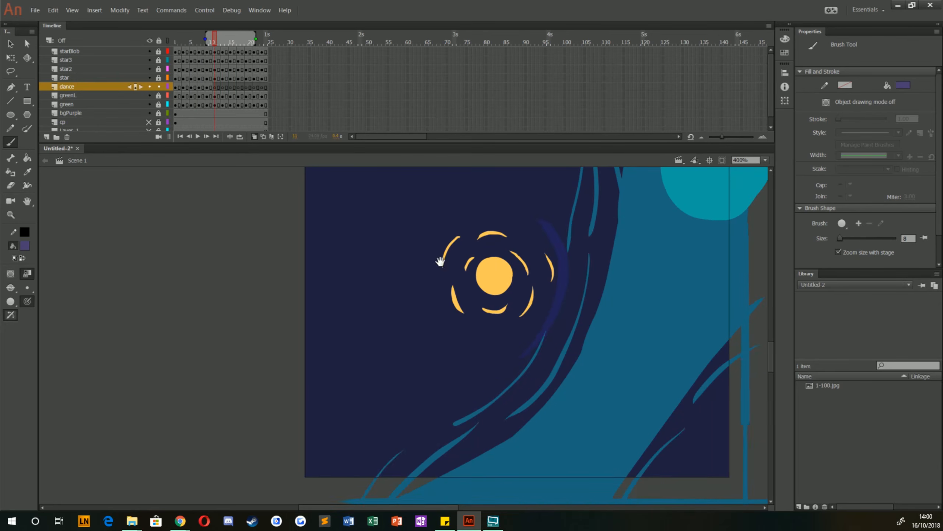
mouse_move(557, 345)
mouse_down()
mouse_move(542, 334)
mouse_move(412, 345)
mouse_up()
key(period)
key(period)
mouse_move(469, 319)
mouse_down()
mouse_move(438, 341)
mouse_move(390, 345)
mouse_move(339, 298)
mouse_up()
Curve the purple stroke upward along the stage's left side, below the middle star, at frames 15 and 17 of dance.
key(period)
key(period)
mouse_move(396, 338)
mouse_down()
mouse_move(371, 337)
mouse_move(345, 230)
mouse_up()
key(period)
key(period)
drag(333, 263, 346, 405)
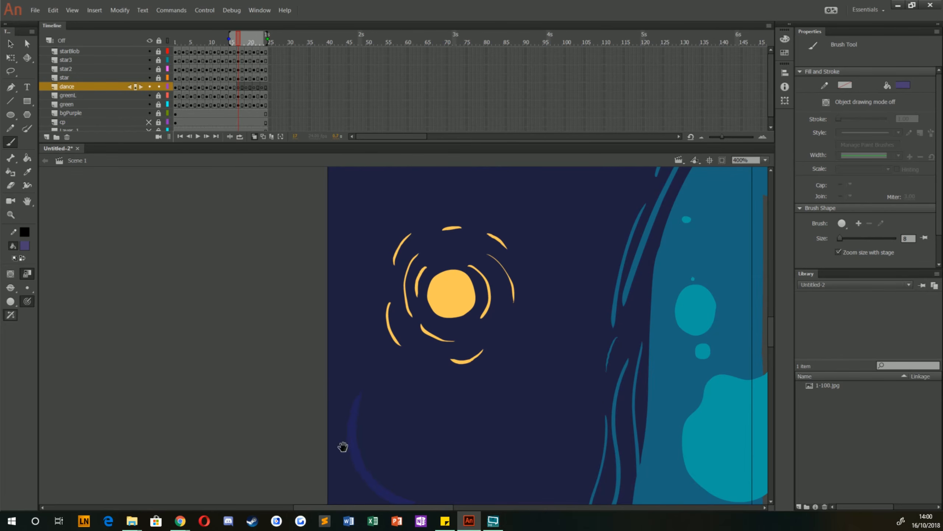
scroll(356, 435, down, 3)
mouse_move(374, 436)
mouse_down()
mouse_move(352, 372)
mouse_move(360, 339)
mouse_move(386, 327)
mouse_up()
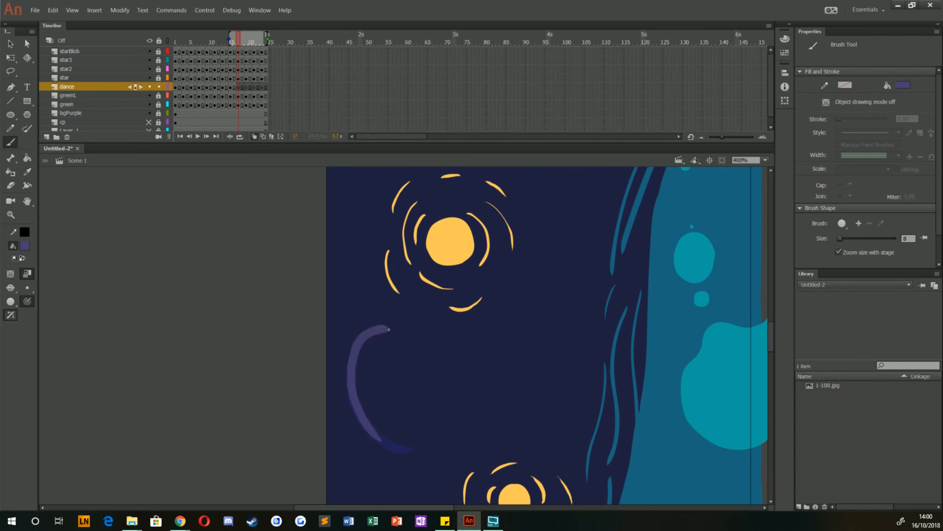
Sweep the purple stroke right beneath the middle star and up its right side at frames 19, 21 and 23 of dance.
key(period)
key(period)
mouse_move(359, 409)
mouse_down()
mouse_move(356, 372)
mouse_move(369, 341)
mouse_move(399, 330)
mouse_move(445, 339)
mouse_up()
key(period)
key(period)
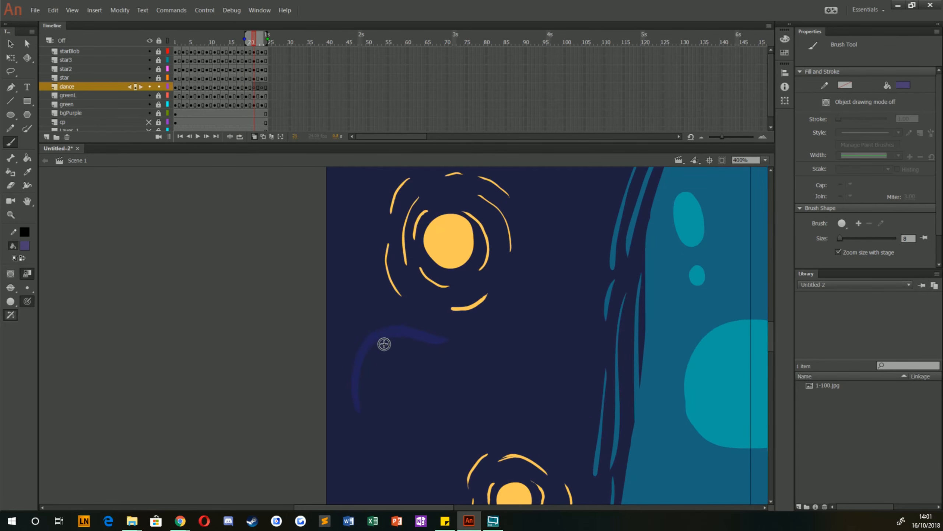
mouse_move(361, 364)
mouse_down()
mouse_move(376, 339)
mouse_move(450, 342)
mouse_move(508, 330)
mouse_up()
key(period)
key(period)
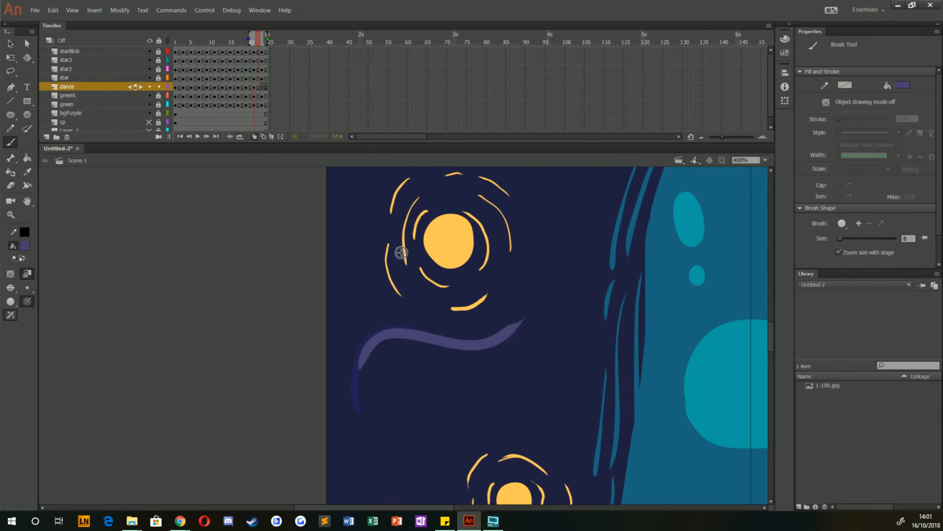
mouse_move(446, 339)
mouse_down()
mouse_move(488, 341)
mouse_move(541, 301)
mouse_move(547, 241)
mouse_up()
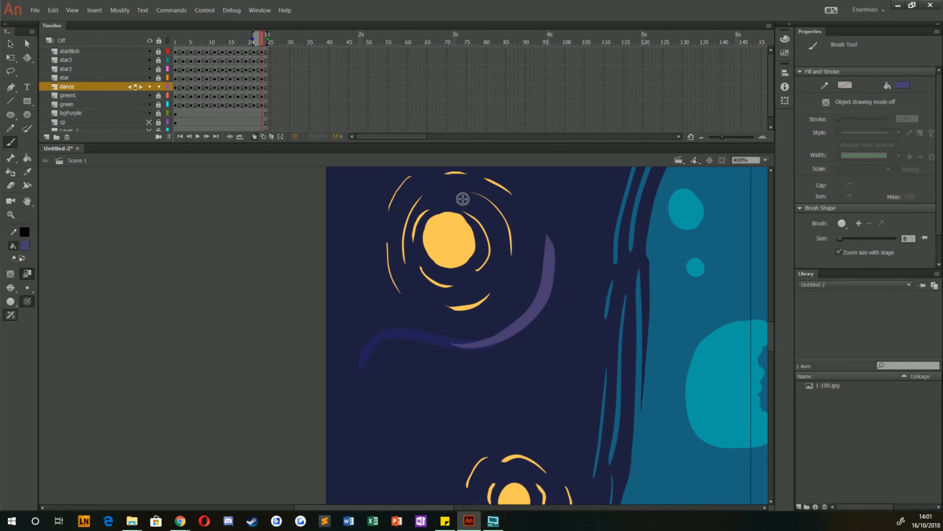
Play the animation from frame 1 at 100% zoom to check the travelling purple stroke.
key(period)
drag(442, 283, 445, 392)
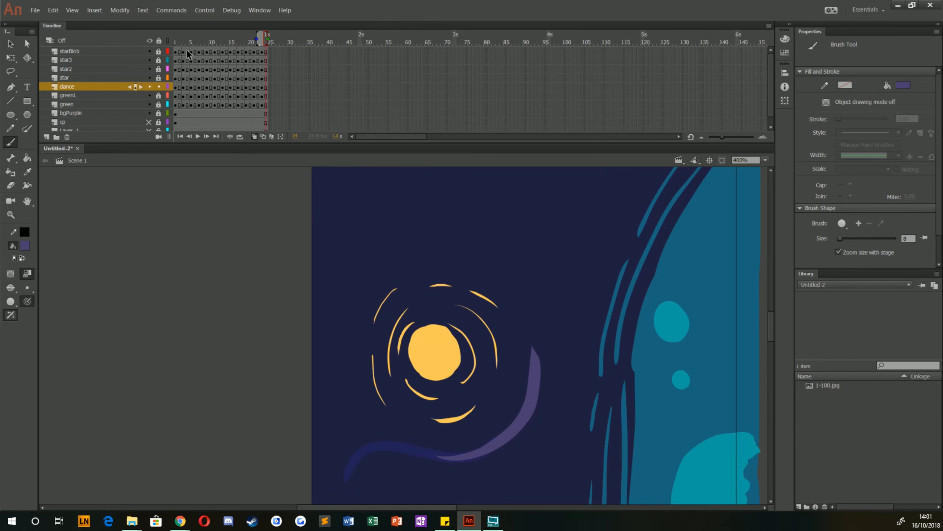
click(175, 51)
key(ctrl+minus)
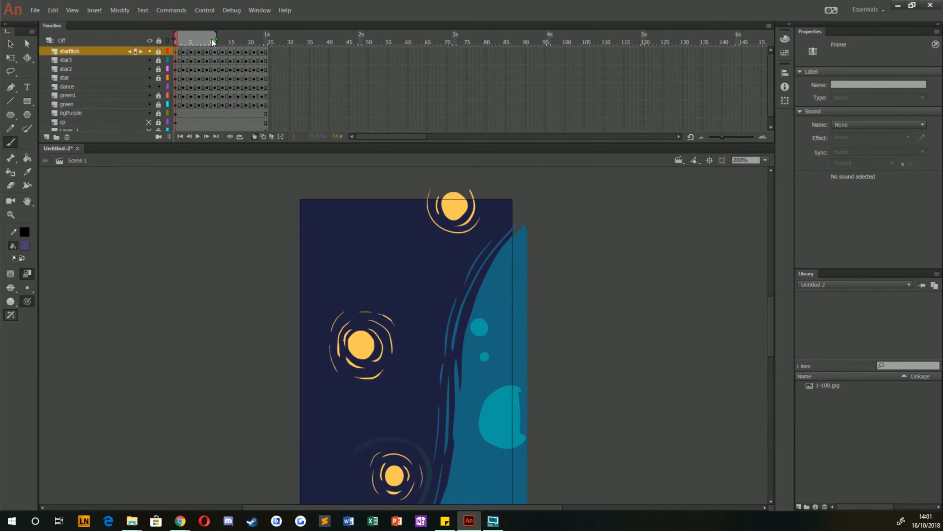
drag(300, 346, 313, 284)
key(ctrl+minus)
key(Return)
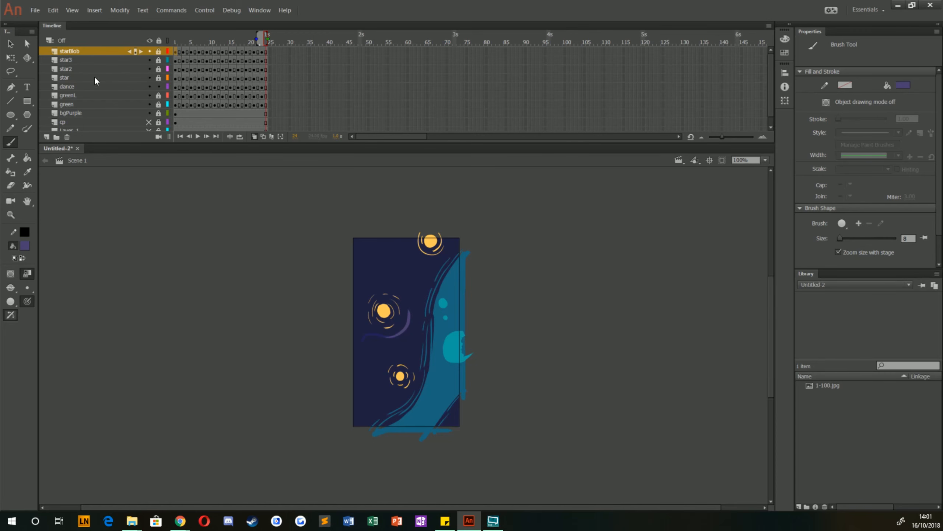
Move the dance layer above starBlob and duplicate frames 1–24 of all the other layers into frames 25–48.
drag(73, 88, 69, 48)
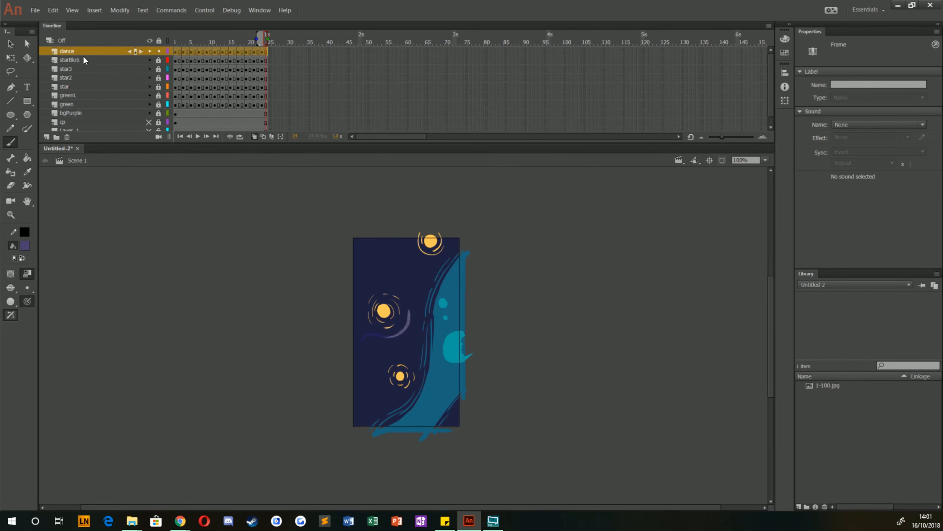
drag(159, 59, 159, 129)
mouse_move(177, 66)
mouse_down()
mouse_move(274, 244)
mouse_move(266, 251)
mouse_move(219, 118)
mouse_move(257, 105)
mouse_move(193, 17)
mouse_move(173, 22)
mouse_move(149, 63)
mouse_move(274, 77)
mouse_up()
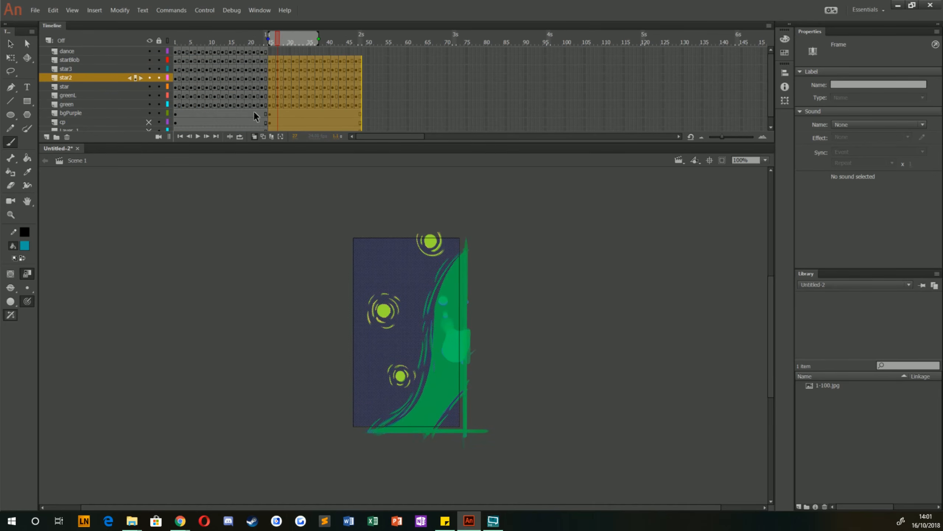
drag(159, 60, 159, 130)
Add blank keyframes on every second frame from 25 to 47 of the dance layer, each held for two frames.
click(272, 52)
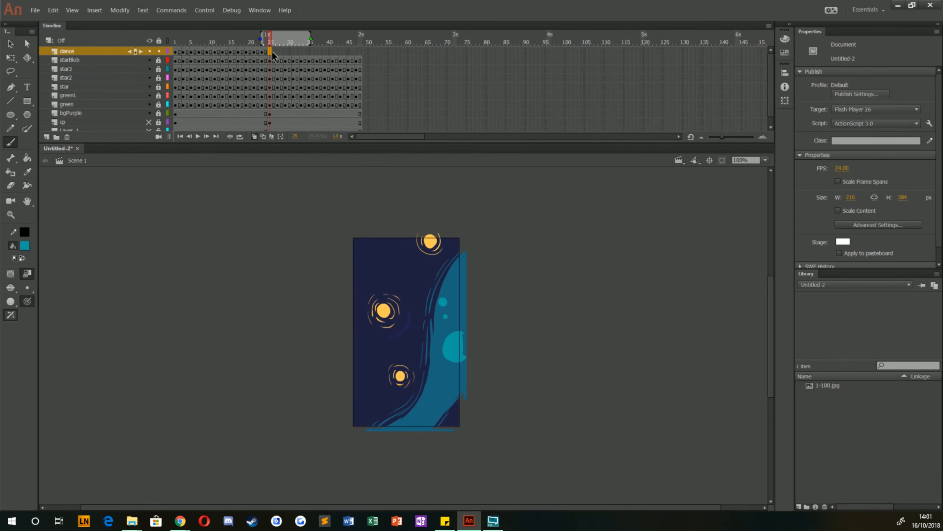
click(277, 51)
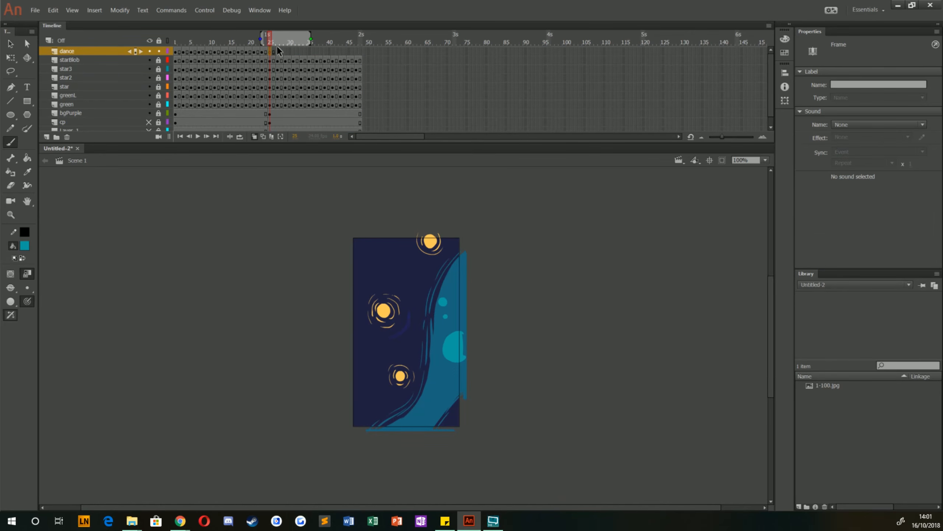
click(278, 53)
key(F7)
key(F5)
click(286, 51)
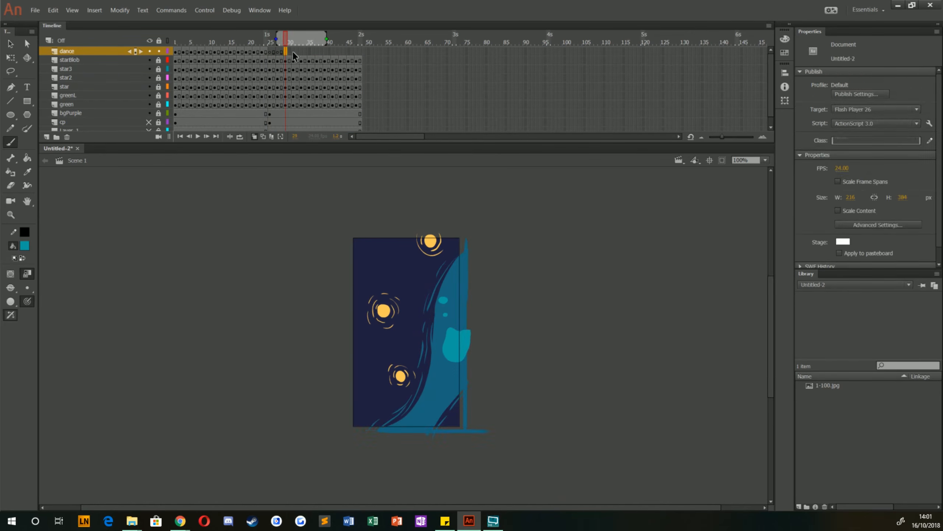
key(F7)
key(F5)
click(294, 52)
key(F7)
key(F5)
click(302, 54)
key(F7)
key(F5)
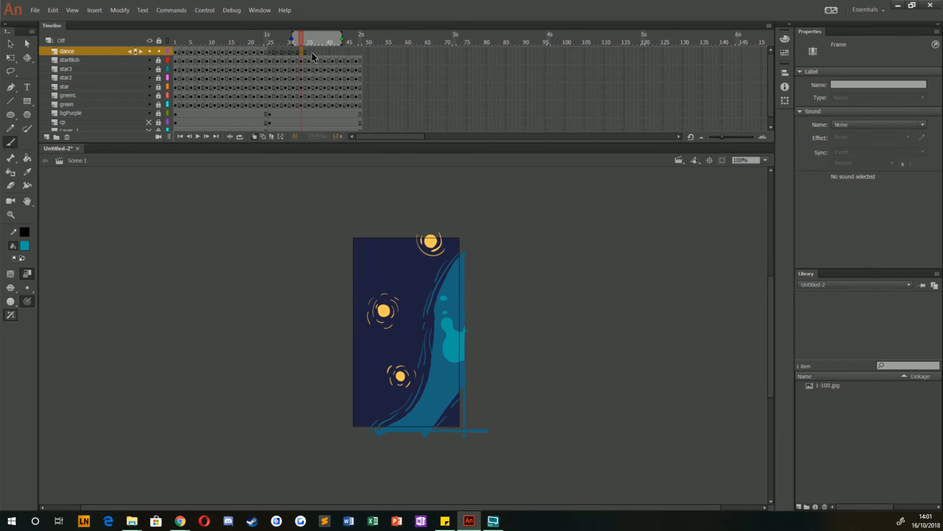
click(310, 55)
key(F7)
key(F5)
click(320, 51)
key(F7)
key(F5)
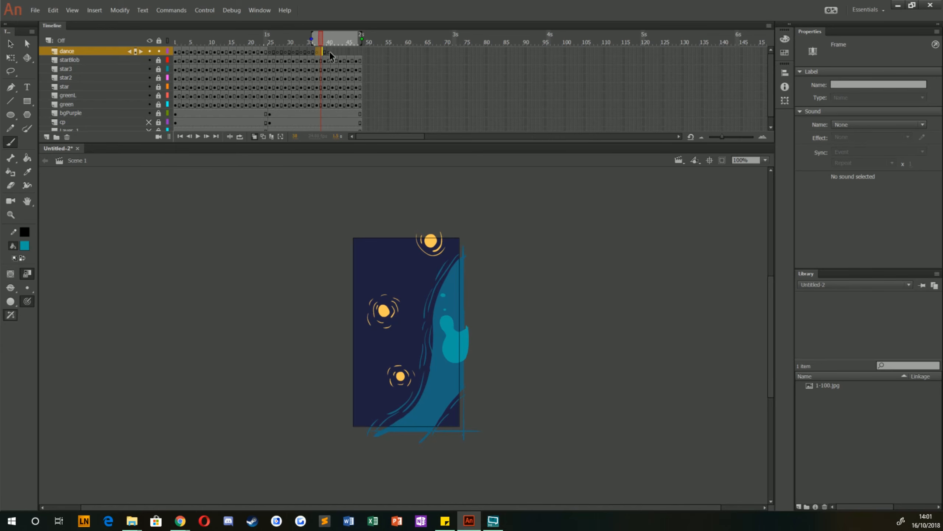
click(328, 52)
key(F7)
key(F5)
click(325, 50)
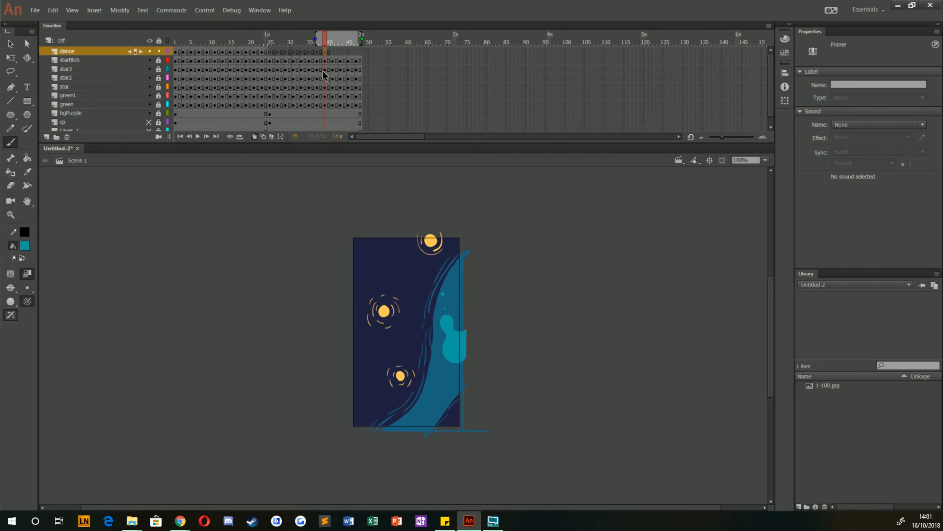
click(333, 53)
key(F7)
key(F5)
click(341, 51)
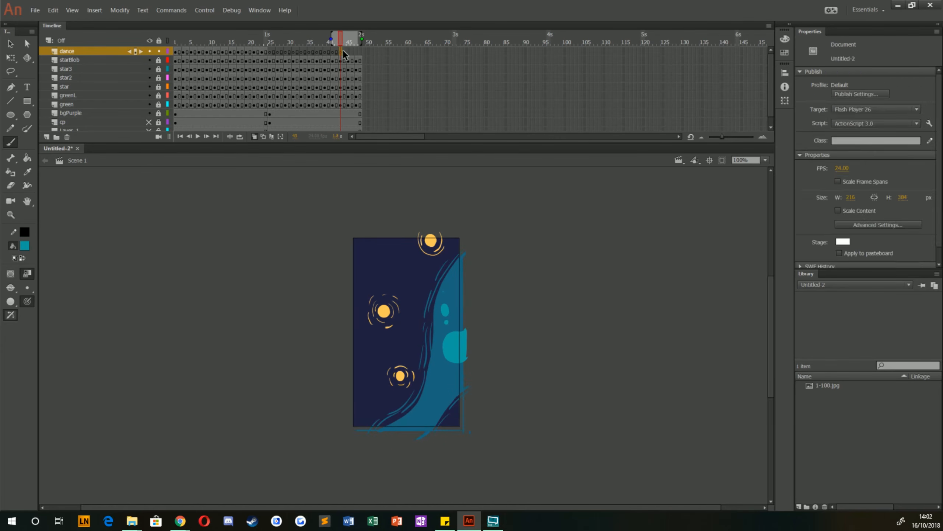
key(F7)
key(F5)
click(348, 51)
key(F7)
key(F5)
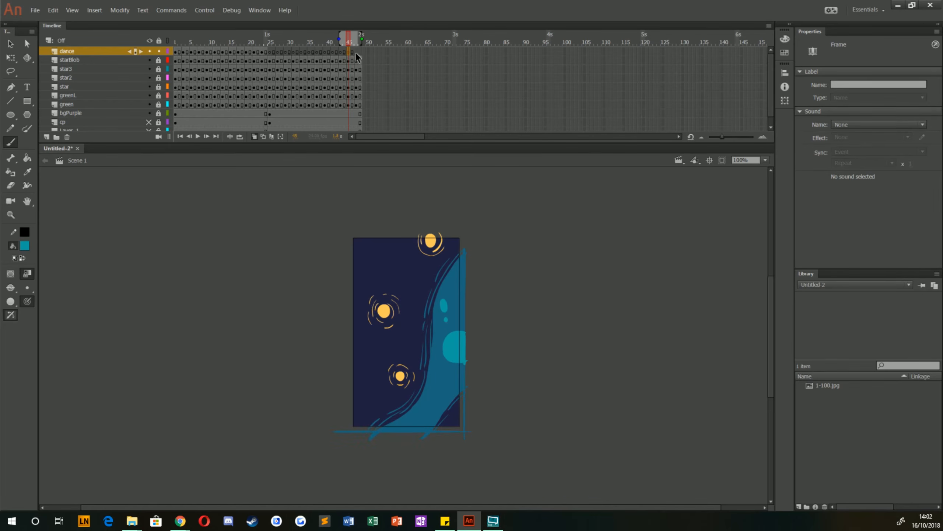
click(357, 52)
key(F7)
key(F5)
Sample the stroke's purple at frame 24 of dance and paint it up the middle star's right side at frame 25.
click(272, 52)
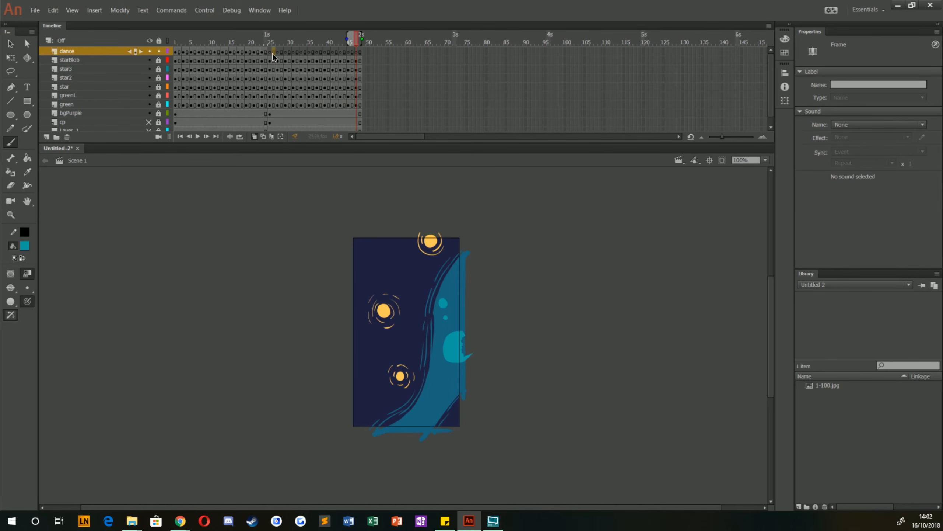
key(ctrl+4)
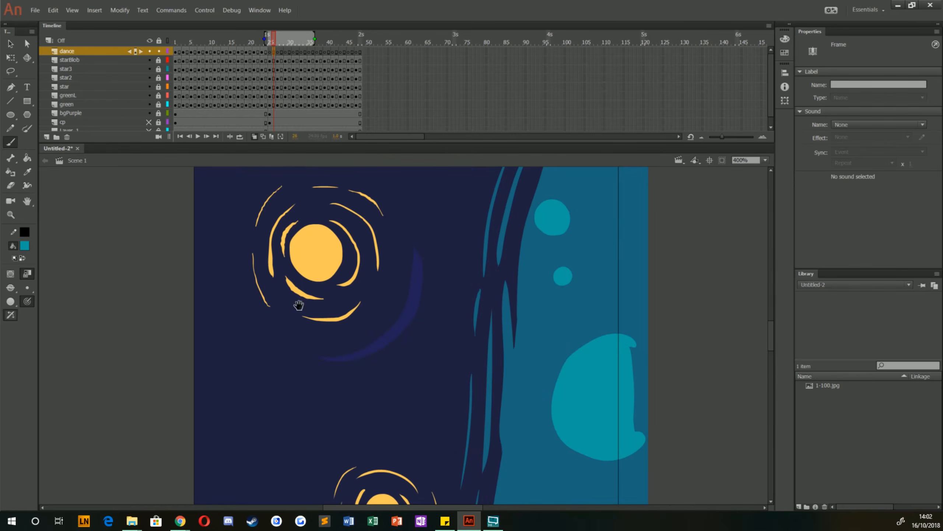
drag(299, 305, 320, 403)
mouse_move(394, 438)
mouse_down()
mouse_move(423, 407)
mouse_move(418, 293)
mouse_up()
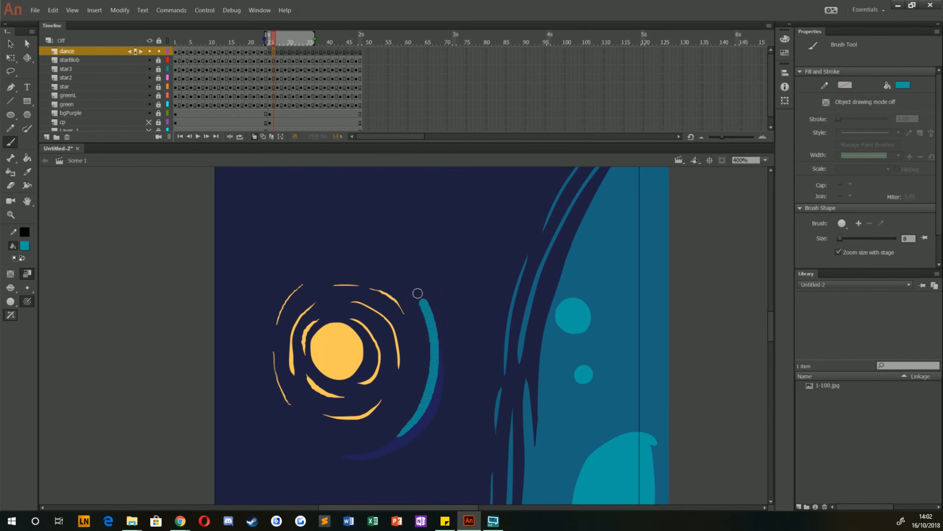
key(ctrl+z)
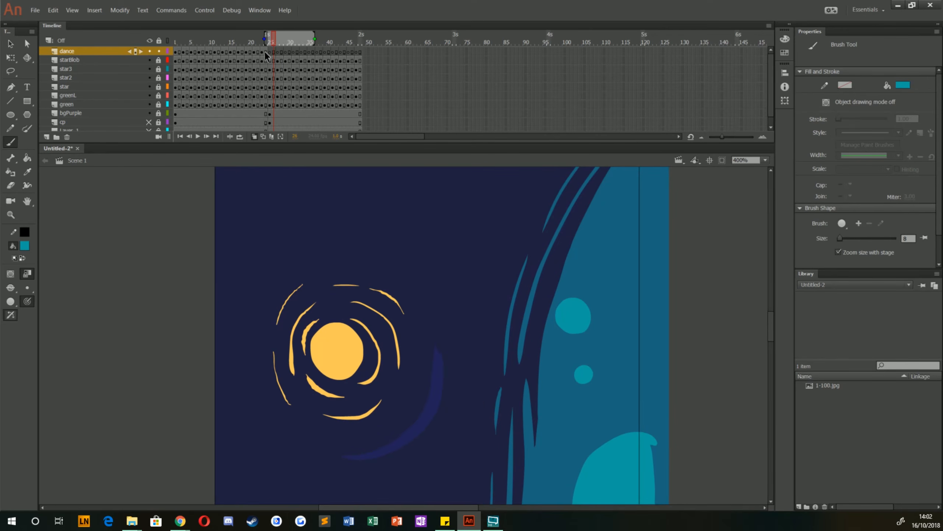
click(266, 55)
key(i)
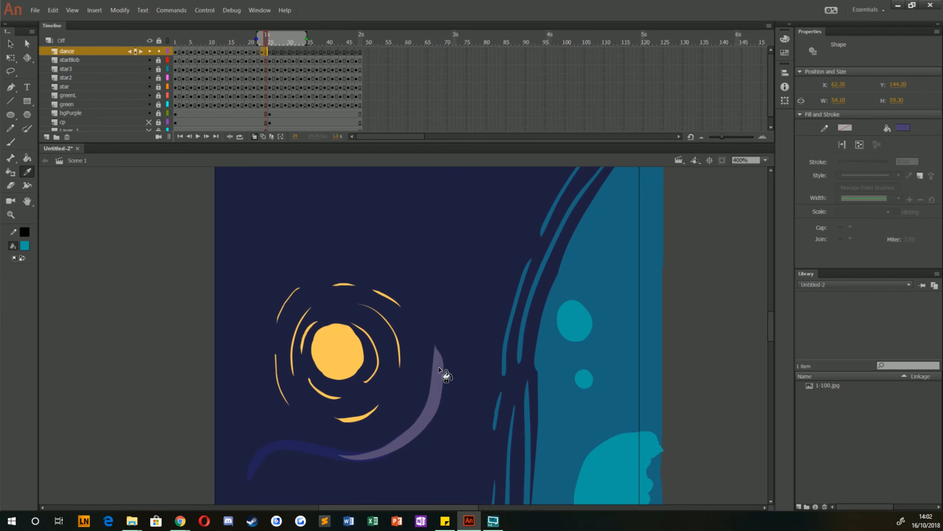
click(439, 369)
key(b)
key(period)
key(period)
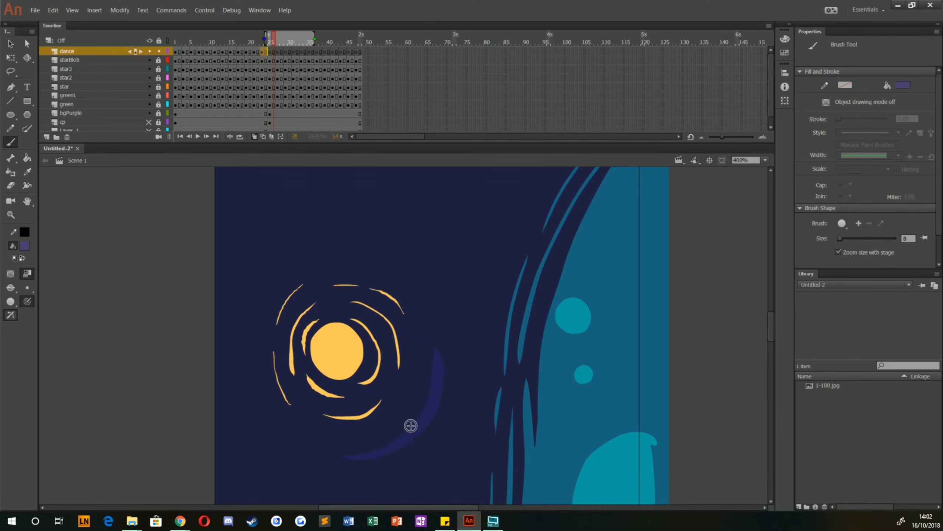
mouse_move(401, 438)
mouse_down()
mouse_move(415, 296)
mouse_move(386, 267)
mouse_up()
Curve the purple stroke over the top of the middle star toward the stage's left side at frames 27 and 29 of dance.
drag(344, 314, 365, 398)
key(period)
key(period)
mouse_move(457, 462)
mouse_down()
mouse_move(459, 412)
mouse_move(336, 326)
mouse_up()
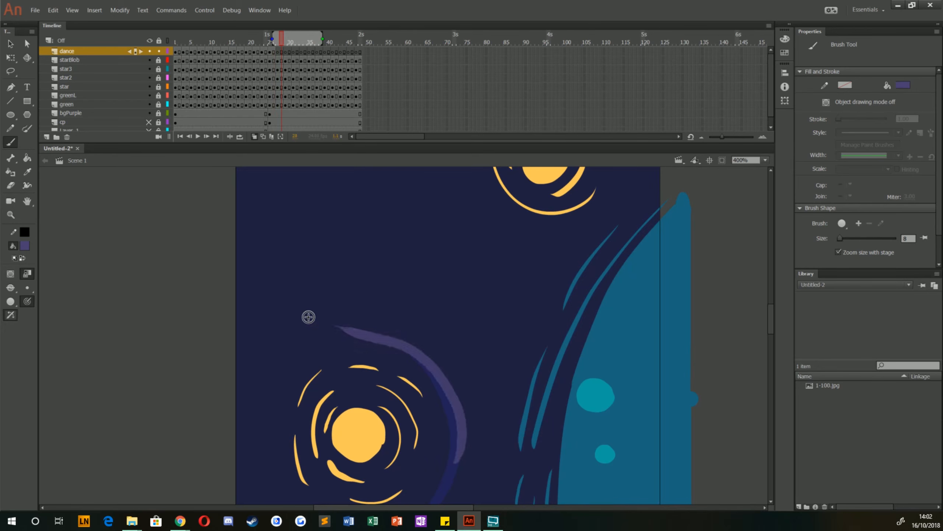
key(period)
key(period)
mouse_move(445, 364)
mouse_down()
mouse_move(297, 253)
mouse_move(320, 394)
mouse_up()
Carry the purple stroke upward along the stage's left side, above the middle star, at frames 31 and 33 of dance.
key(period)
key(period)
mouse_move(379, 436)
mouse_down()
mouse_move(322, 378)
mouse_move(375, 300)
mouse_up()
key(period)
key(period)
mouse_move(341, 414)
mouse_down()
mouse_move(330, 374)
mouse_move(452, 293)
mouse_up()
Arch the purple stroke across the upper stage and sweep it beneath the top star at frames 35 and 37 of dance.
key(period)
key(period)
mouse_move(348, 316)
mouse_down()
mouse_move(430, 282)
mouse_move(520, 342)
mouse_up()
key(period)
key(period)
drag(463, 309, 643, 323)
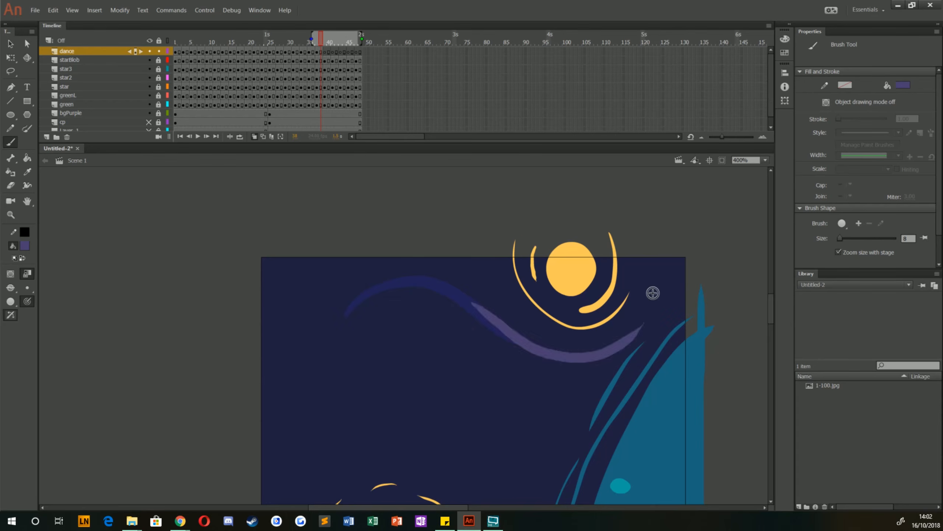
Bring the purple stroke up the top star's right side and out above the stage at frames 39 and 41 of dance.
key(period)
key(period)
mouse_move(590, 352)
mouse_down()
mouse_move(653, 291)
mouse_move(627, 200)
mouse_up()
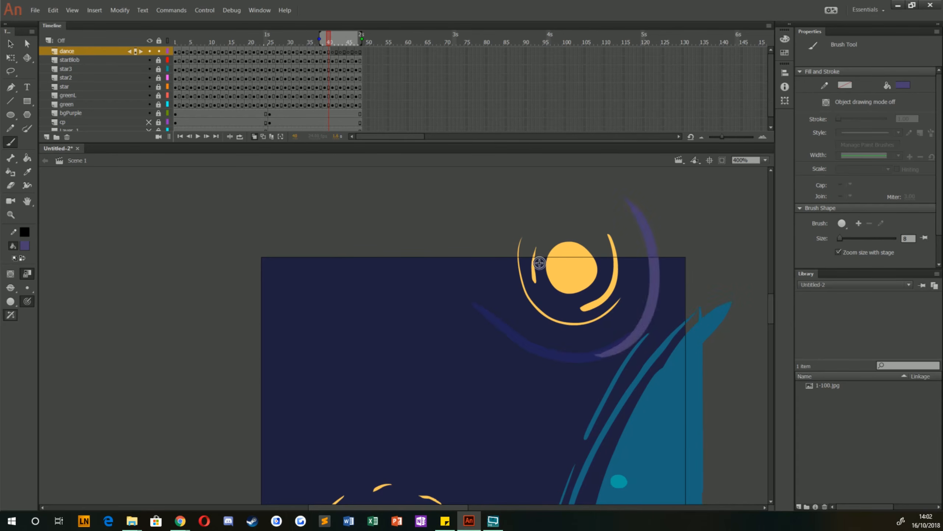
key(period)
key(period)
key(period)
key(period)
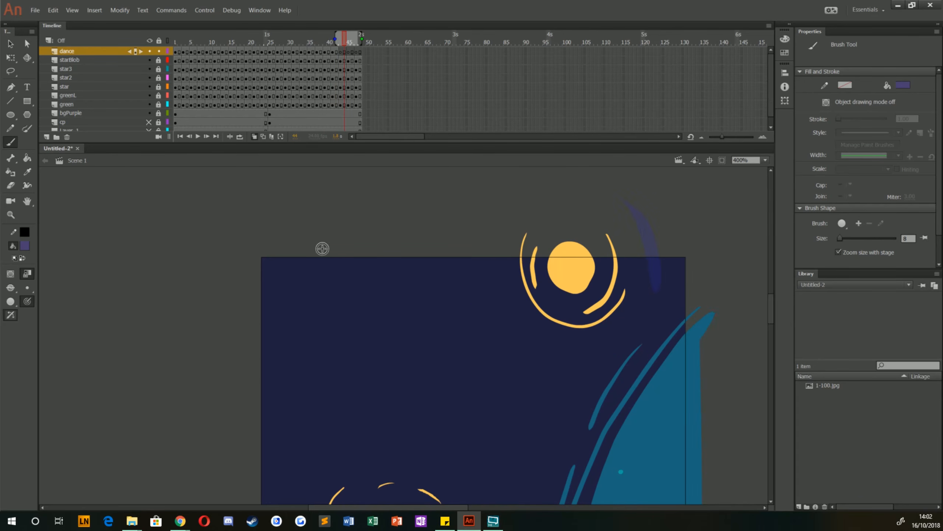
Paint a short purple stroke entering over the stage's lower-left edge at frame 47 of dance, lining it up with frame 1's stroke.
click(341, 50)
key(period)
key(period)
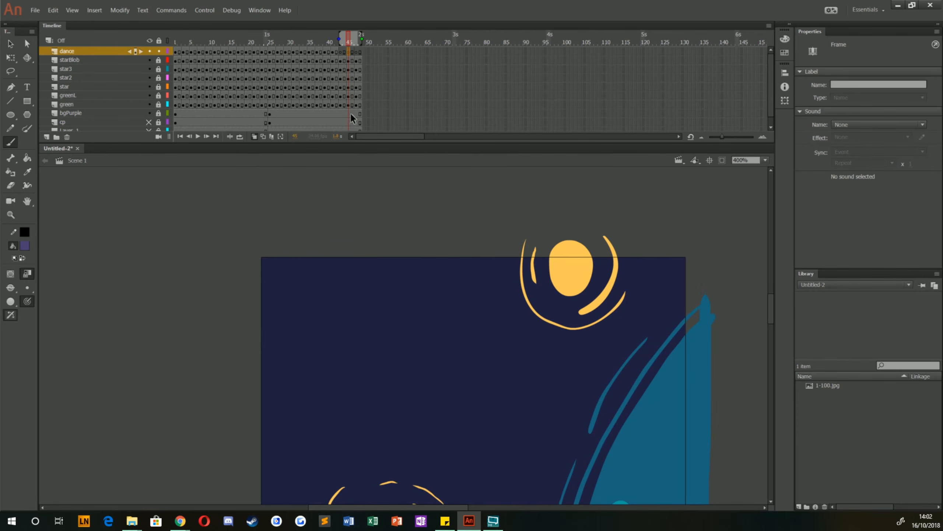
click(356, 52)
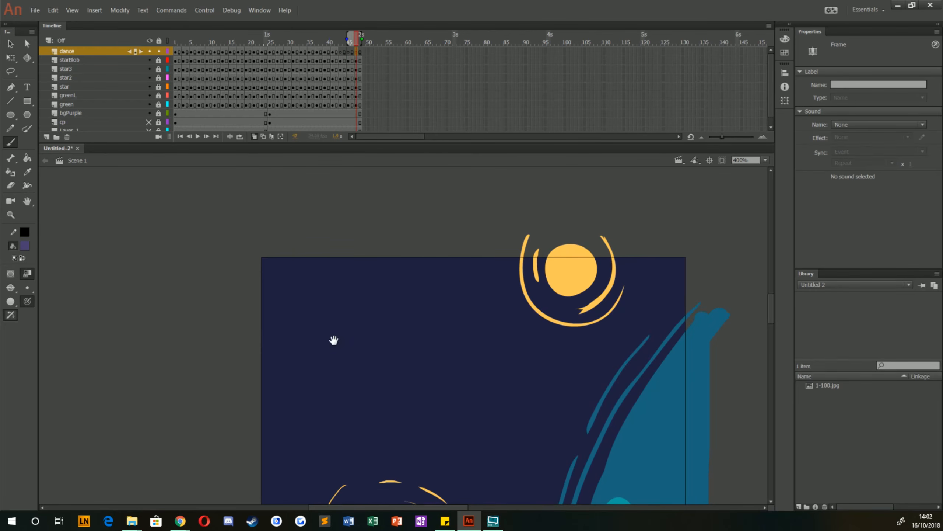
drag(312, 396, 358, 275)
drag(314, 428, 336, 280)
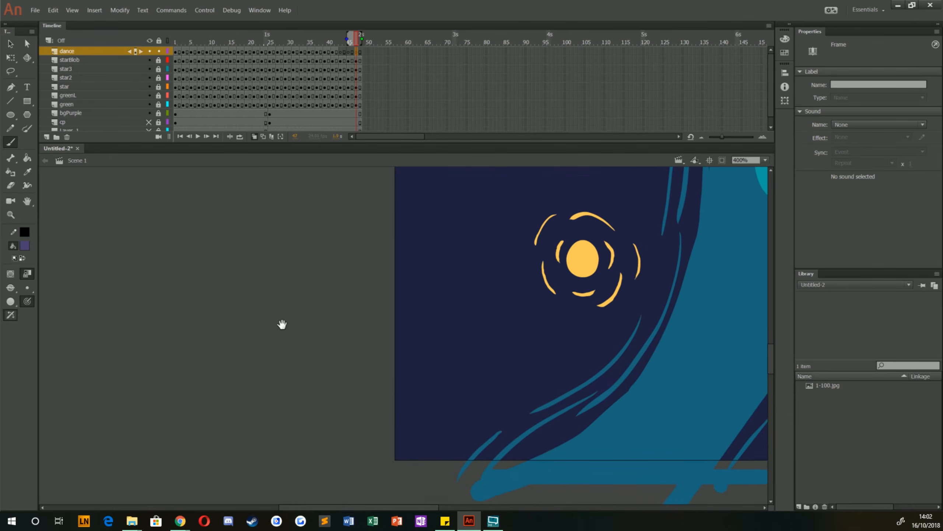
drag(282, 324, 242, 317)
click(176, 52)
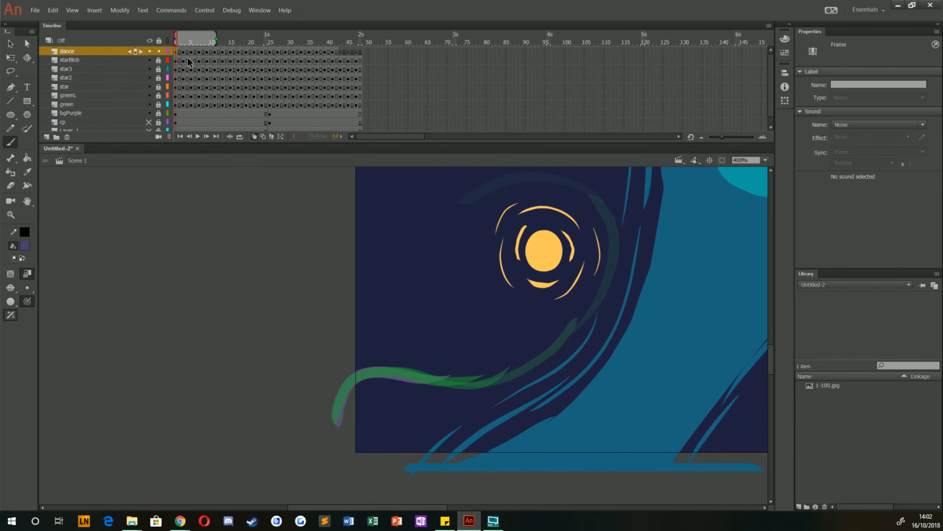
click(359, 57)
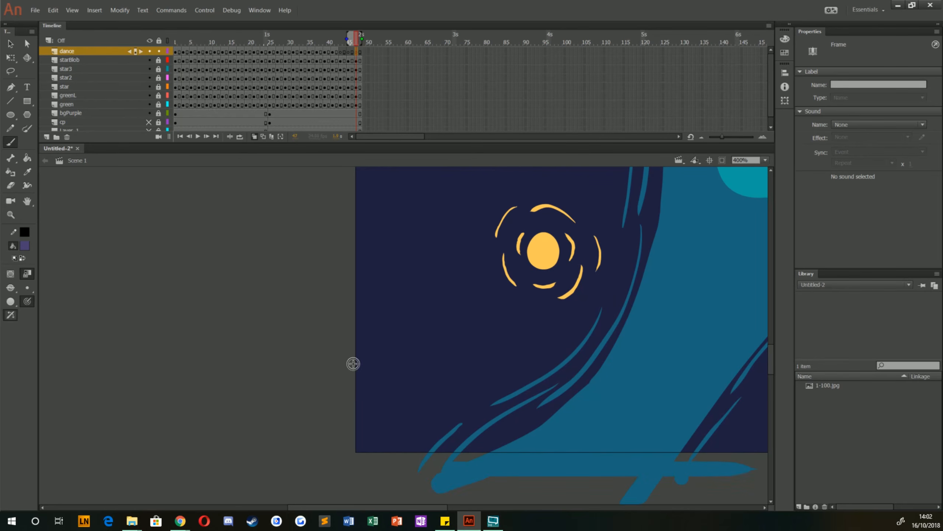
drag(359, 377, 389, 370)
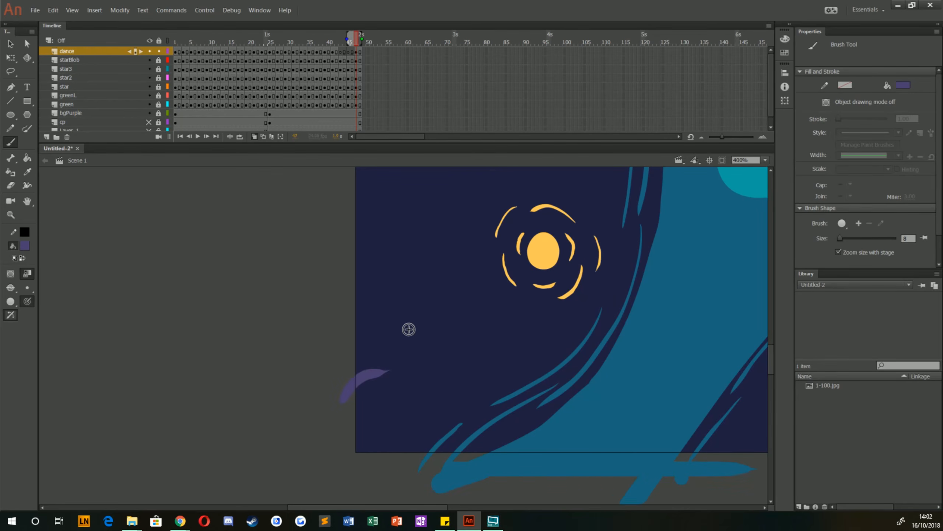
Extend the loop range to frame 48 and play the whole animation from frame 1 at 100% zoom.
key(ctrl+1)
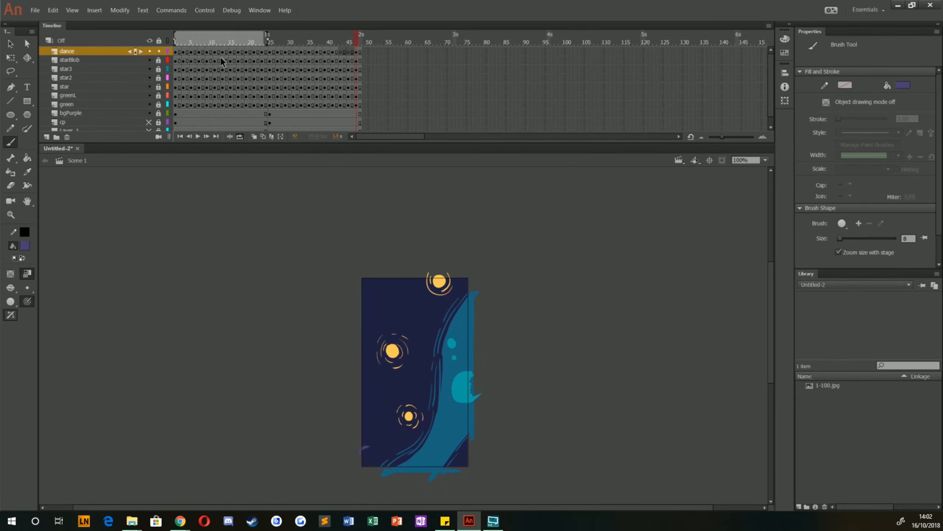
drag(268, 39, 361, 39)
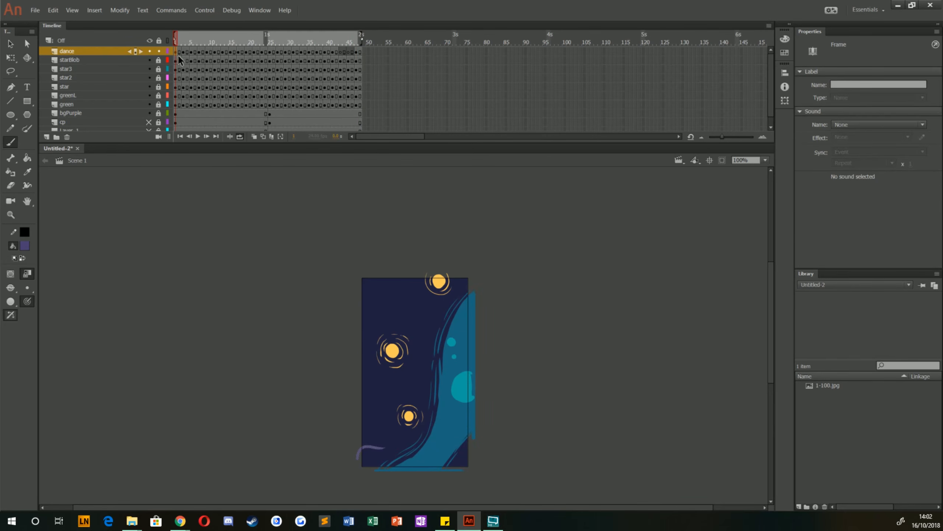
key(Return)
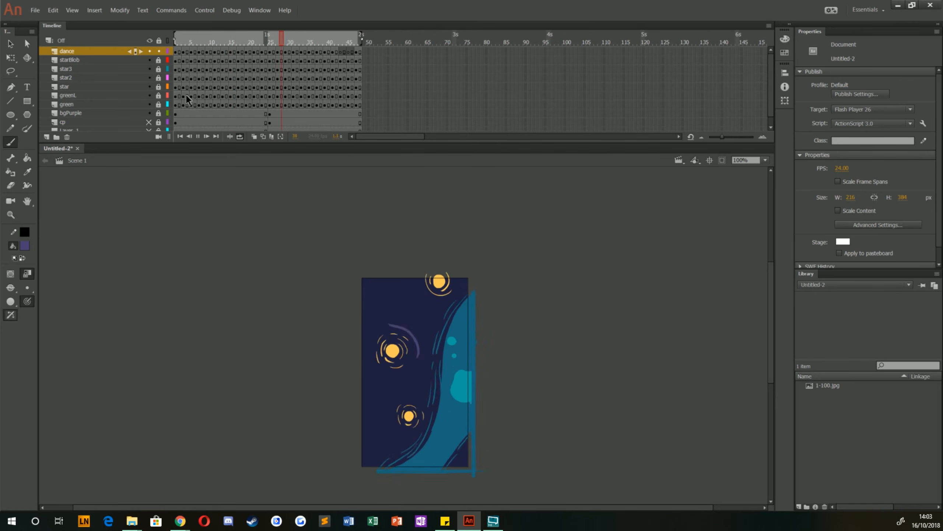
Save the document as Untitled-2.fla and preview the movie in a test window resized to fit the artwork.
click(38, 12)
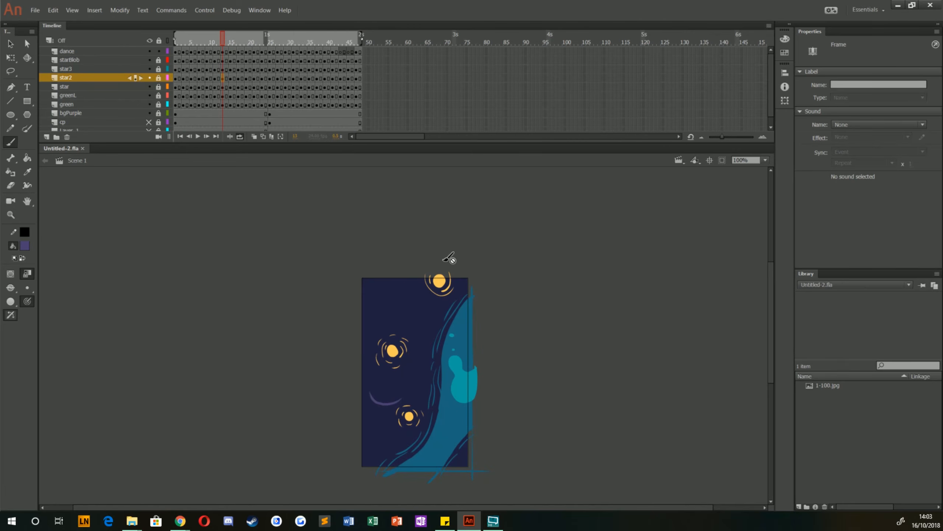
key(ctrl+Return)
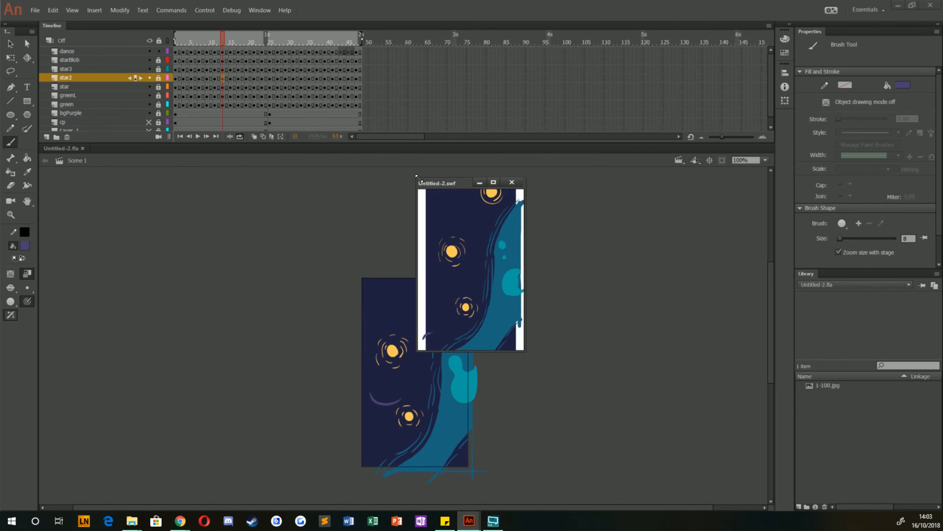
drag(415, 176, 431, 173)
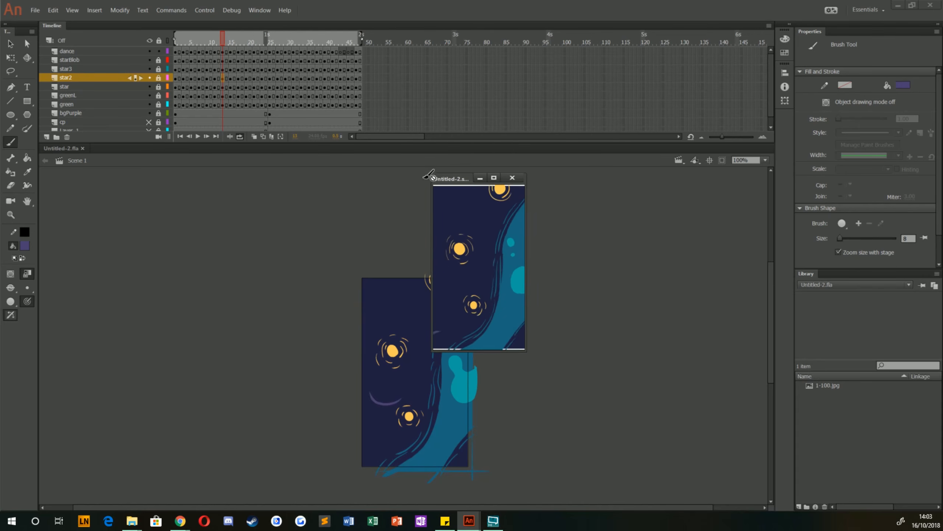
drag(444, 173, 444, 174)
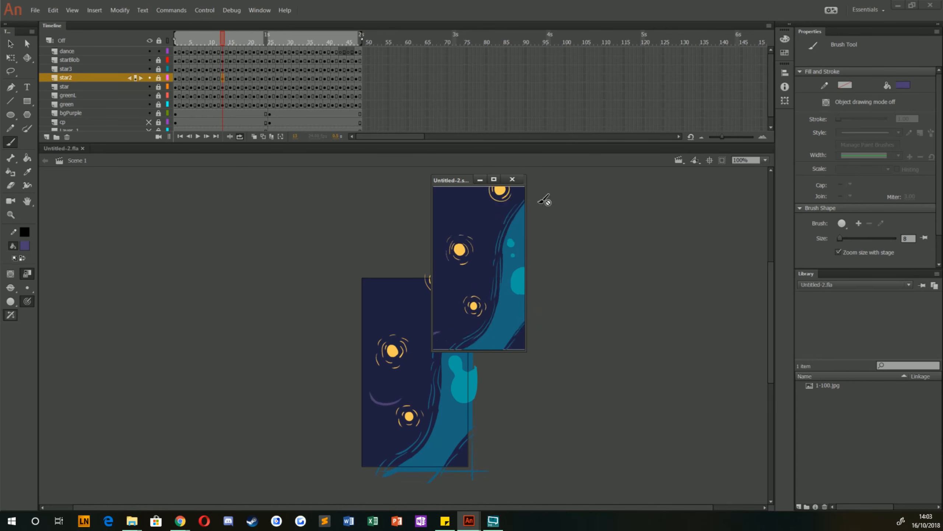
click(512, 180)
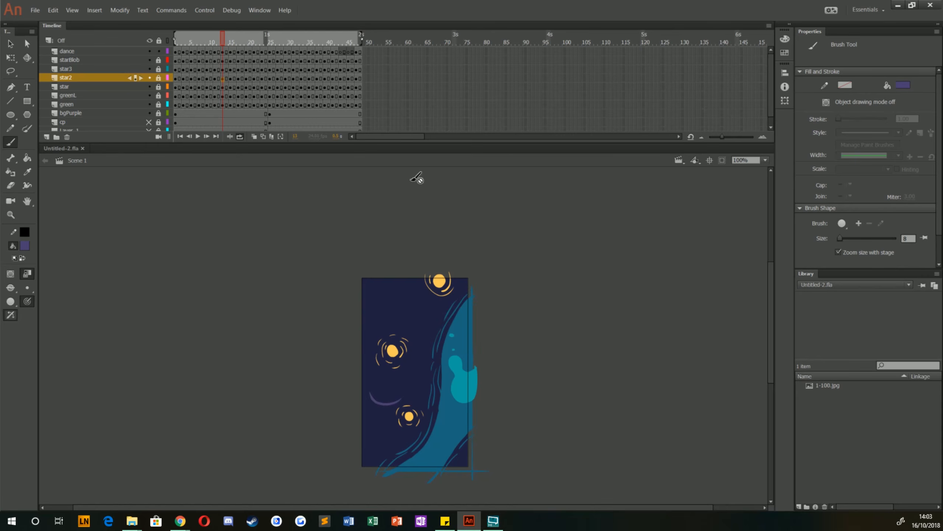
Set up an animated GIF export of the movie with looping set to Forever and play its preview.
click(37, 12)
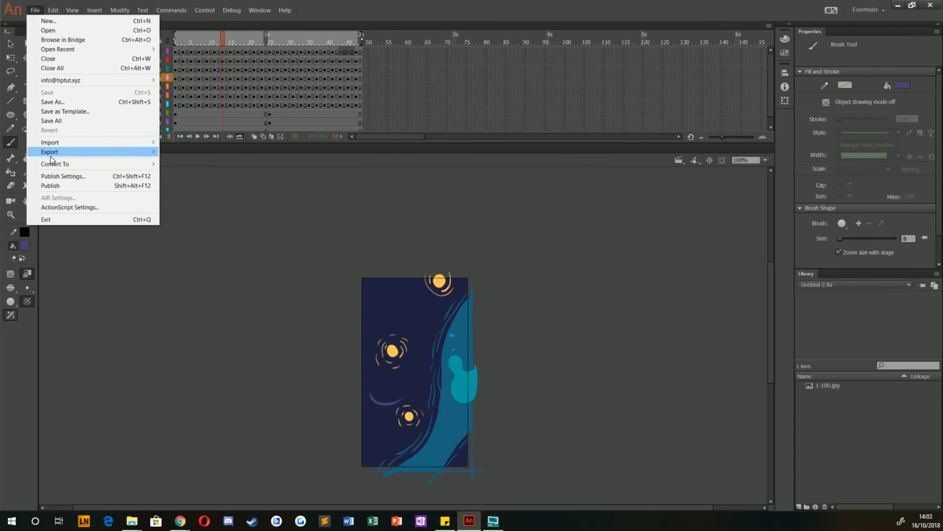
mouse_move(160, 156)
click(188, 189)
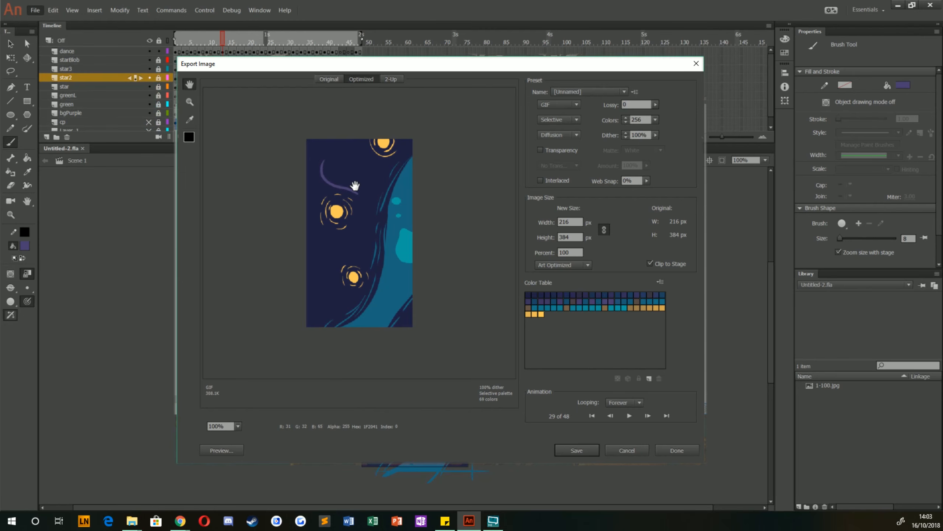
click(630, 402)
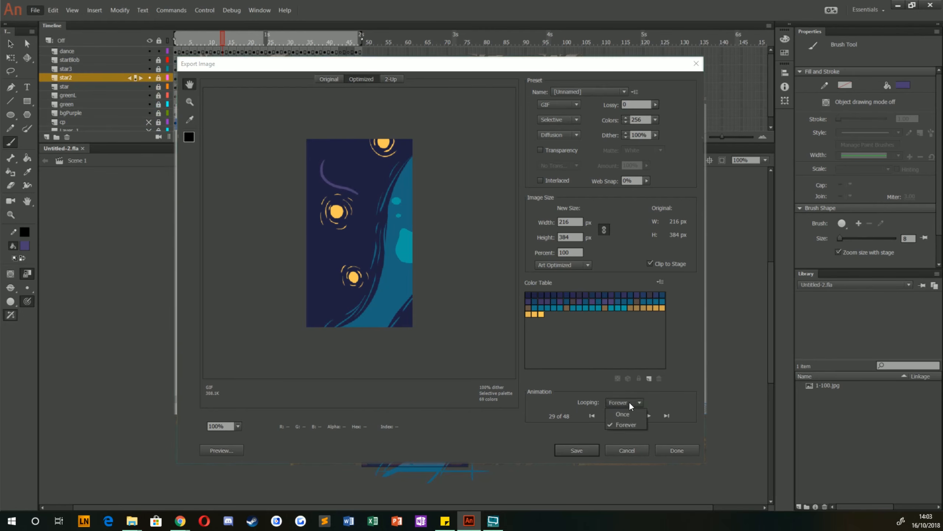
click(625, 425)
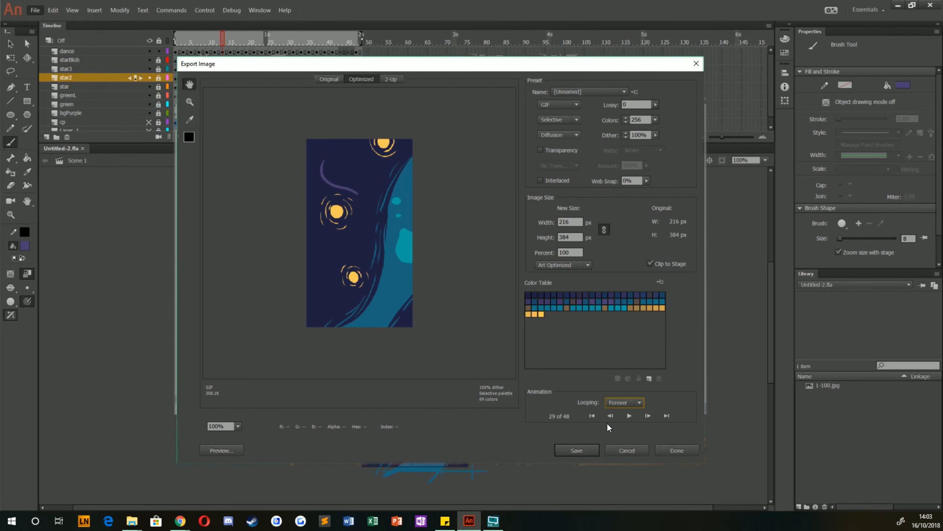
click(628, 415)
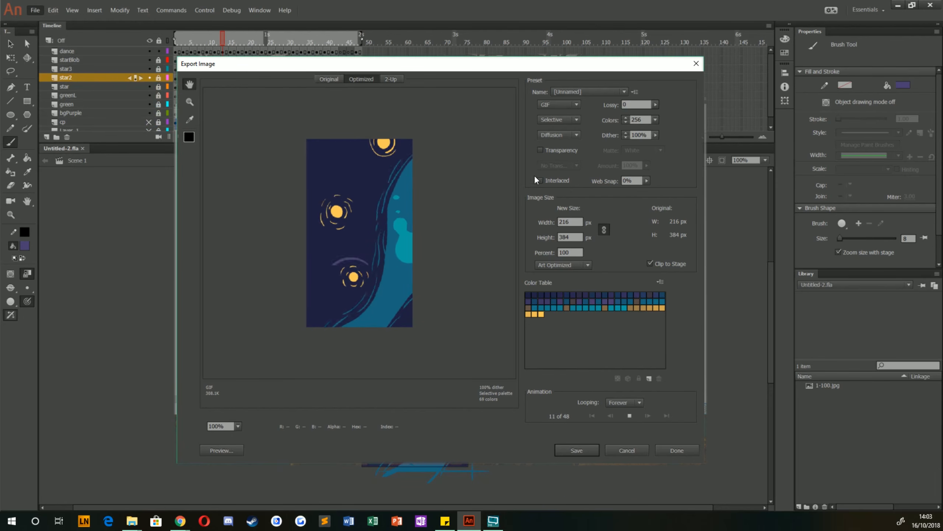
Save the export as Untitled-2.gif in the theBig100Project folder, replacing the existing file.
click(569, 450)
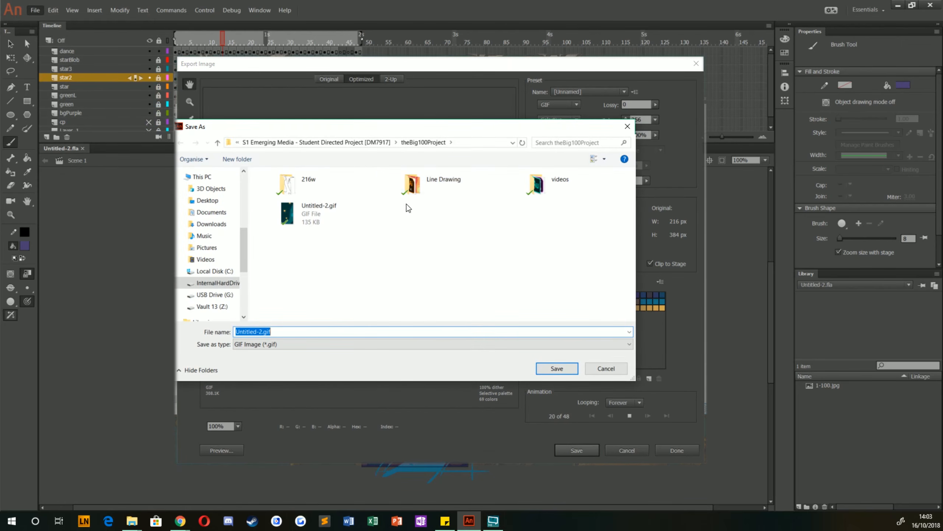
click(360, 210)
click(556, 369)
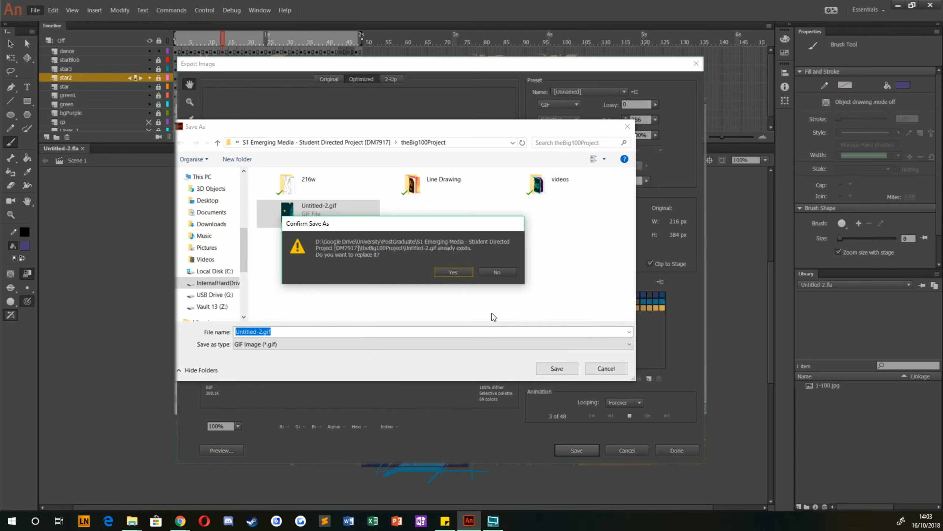
click(450, 274)
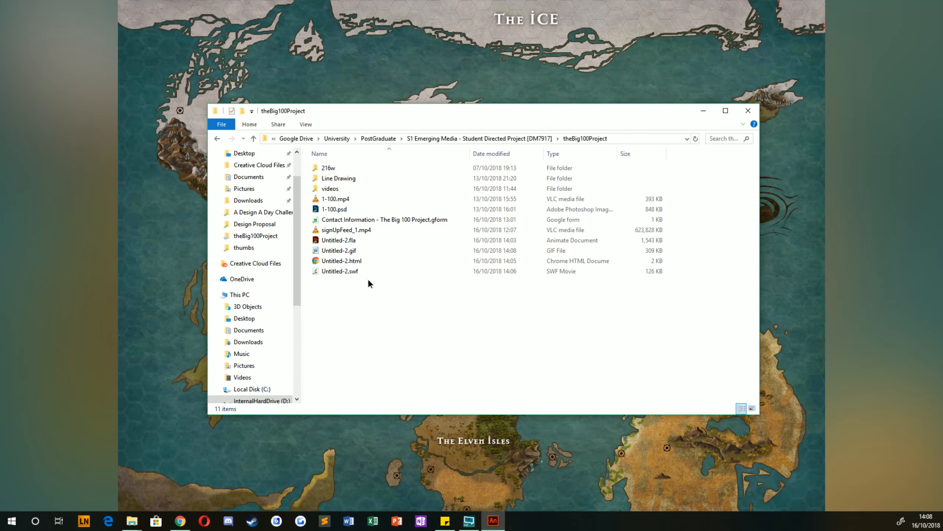
Open the exported Untitled-2.gif from the theBig100Project folder in Photos and move its window over the folder window to watch it.
double_click(338, 250)
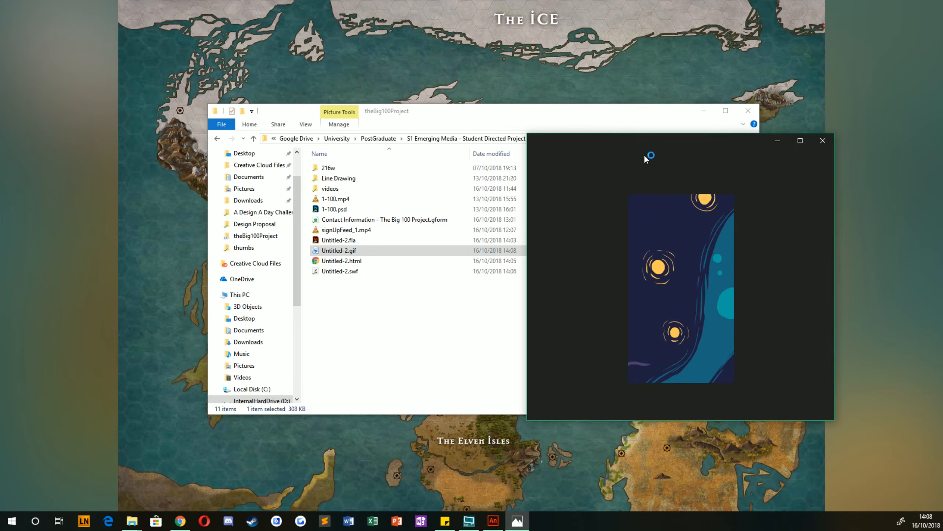
drag(649, 142, 457, 158)
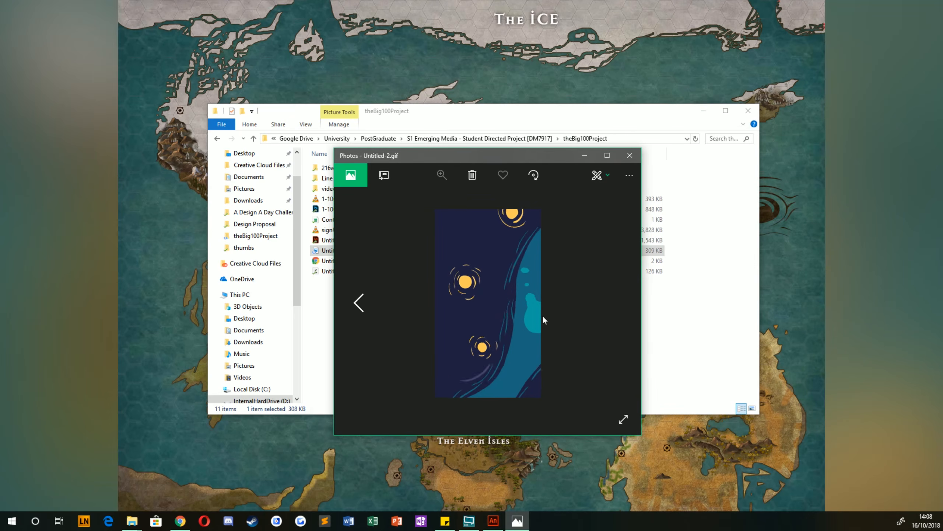